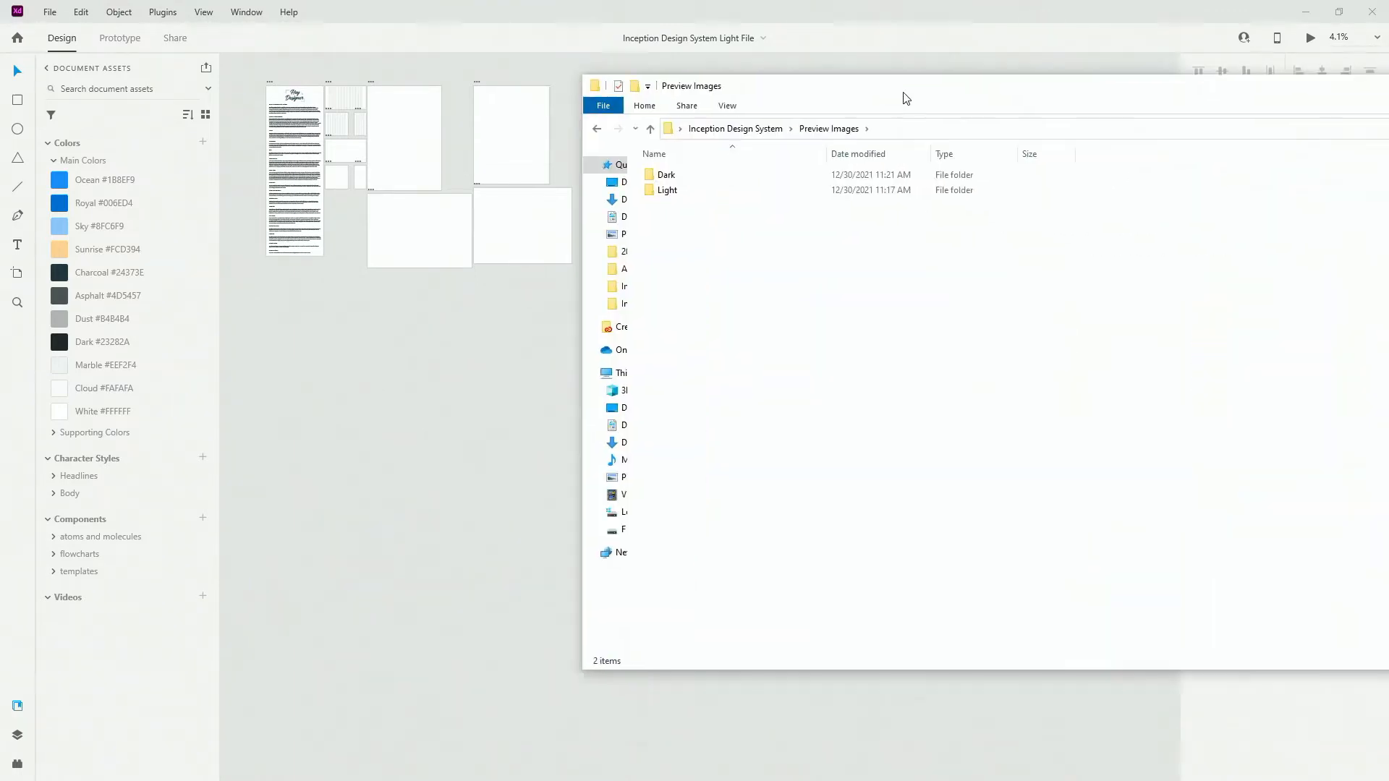
# Step: Look through the Dark and Light preview image folders down to the Large template previews and leave the file window
pyautogui.moveTo(905, 99); pyautogui.dragTo(478, 121)
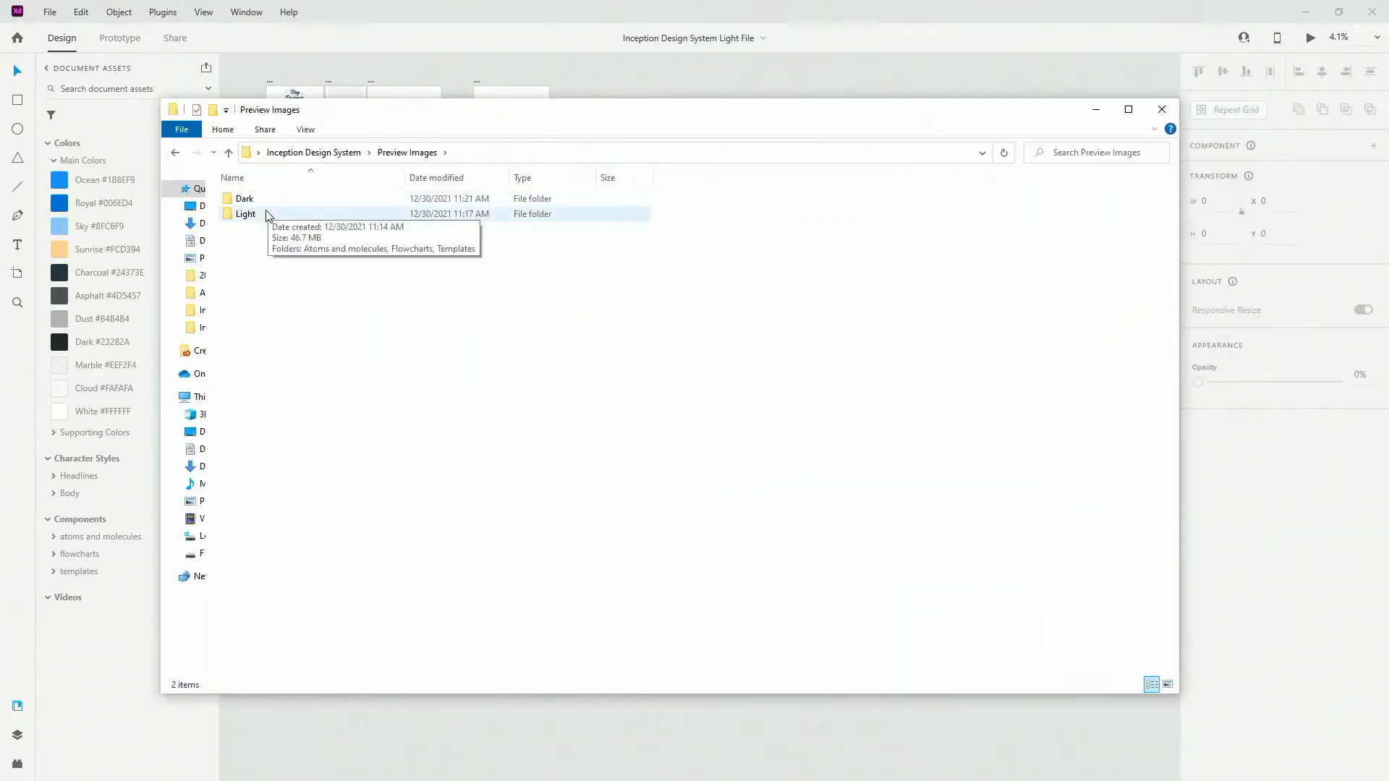
pyautogui.doubleClick(264, 200)
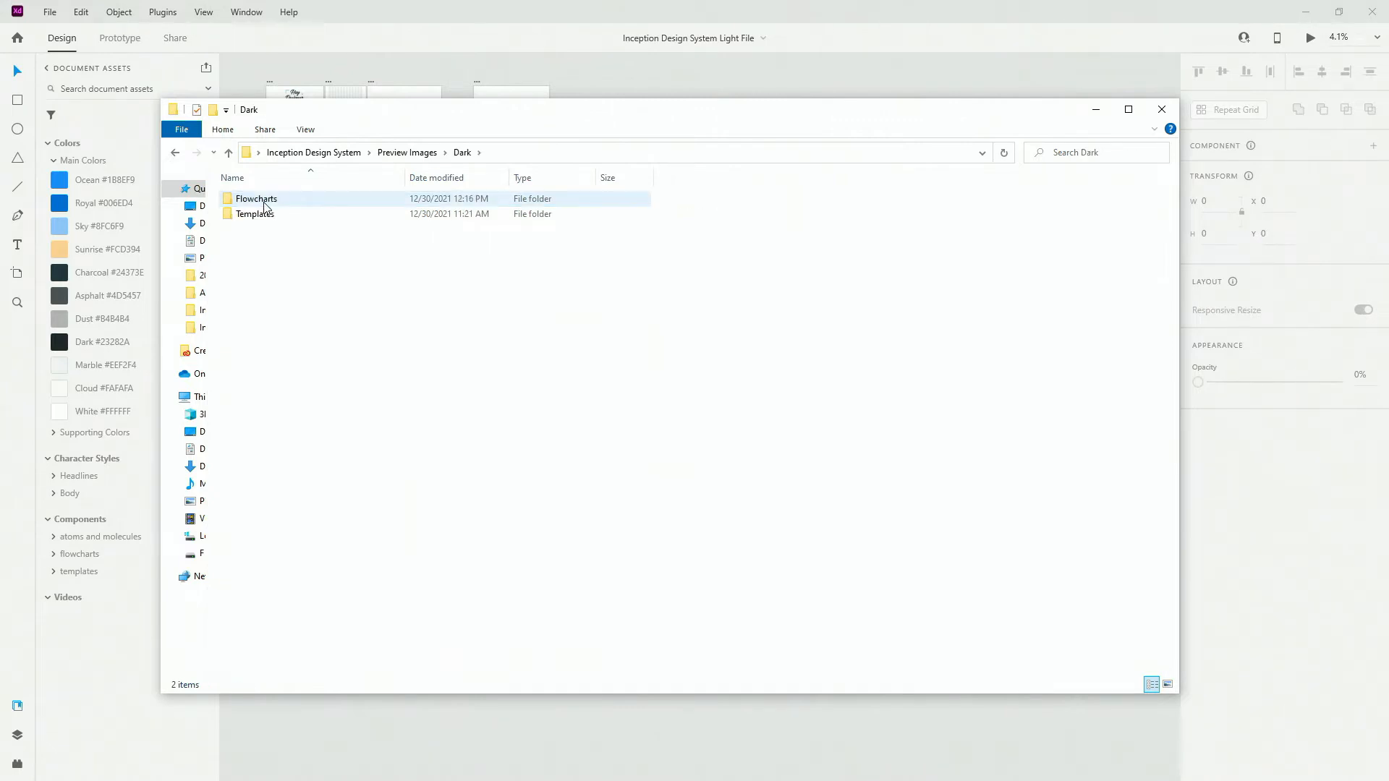
pyautogui.hotkey('alt', 'Left')
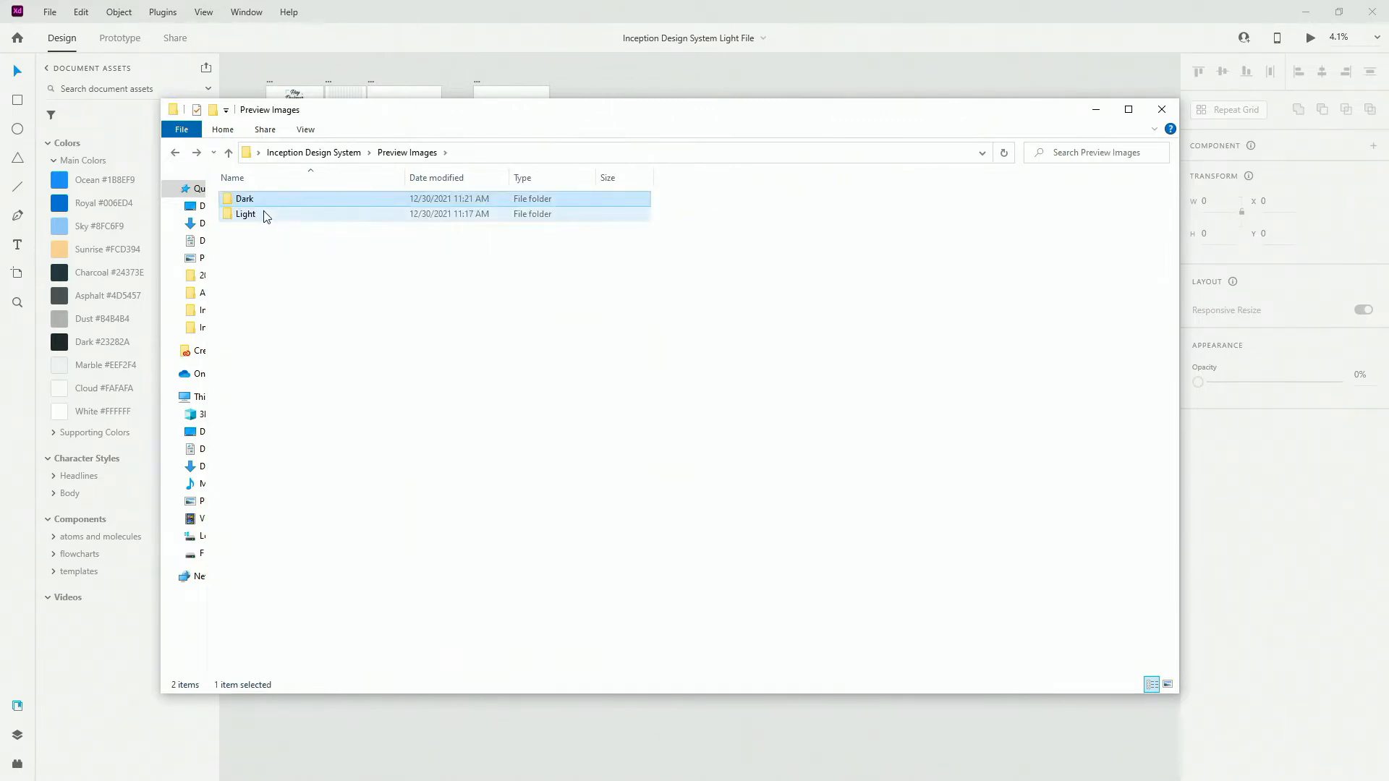
pyautogui.doubleClick(266, 215)
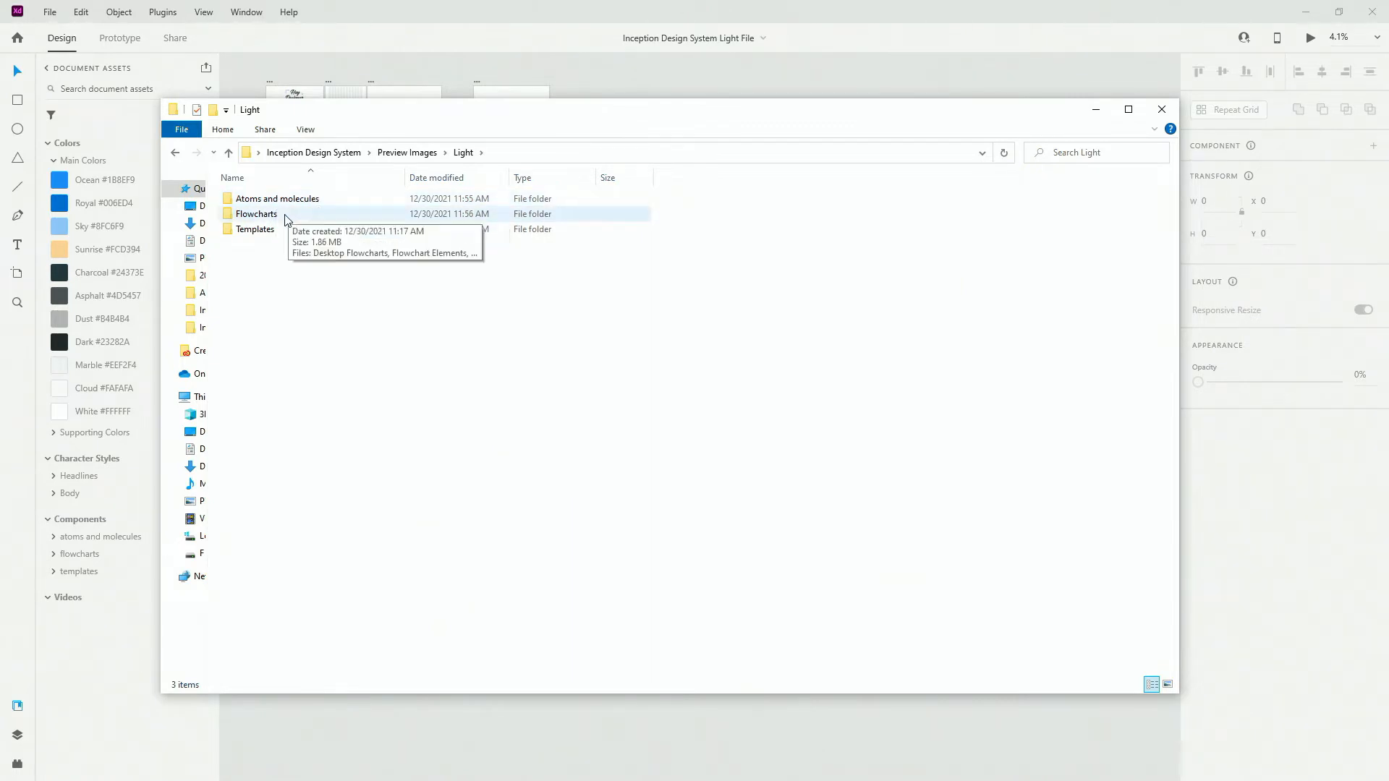
pyautogui.doubleClick(285, 229)
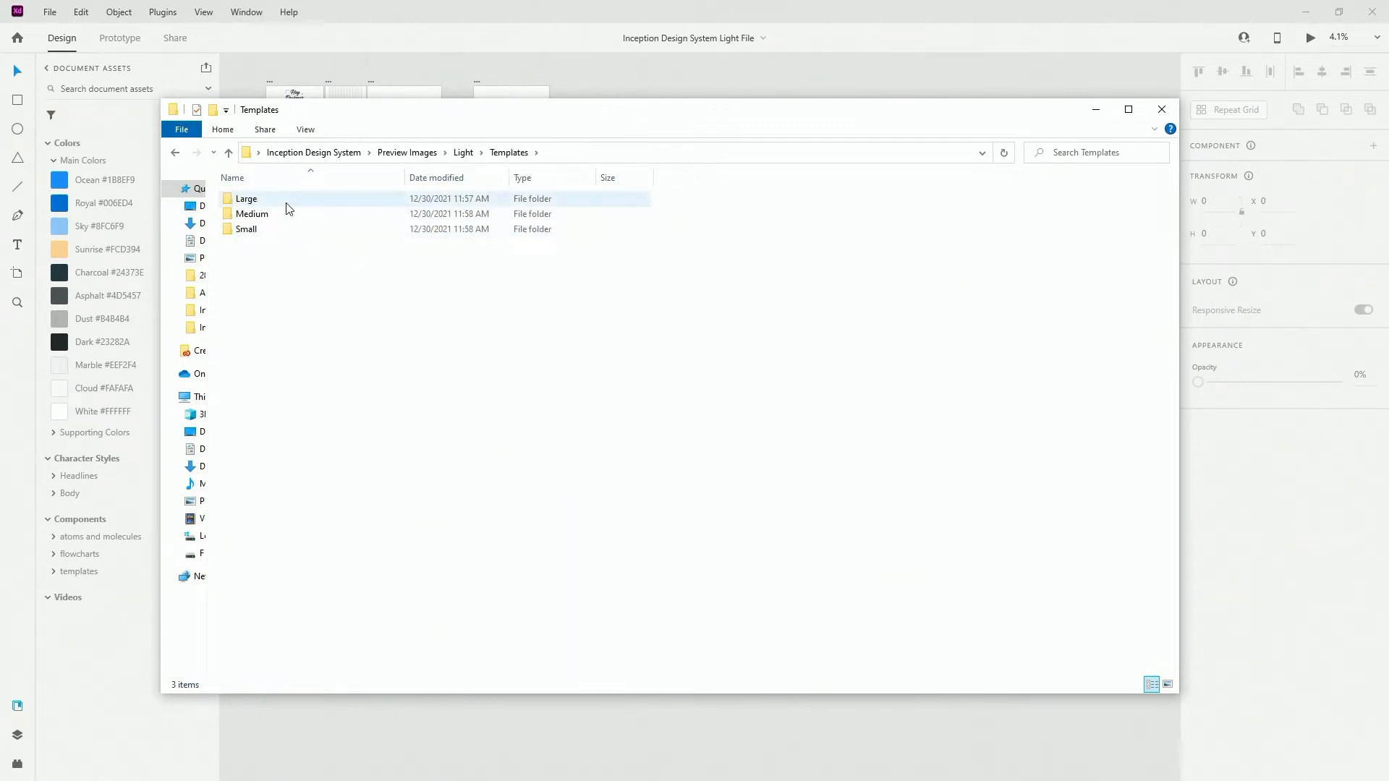
pyautogui.doubleClick(286, 204)
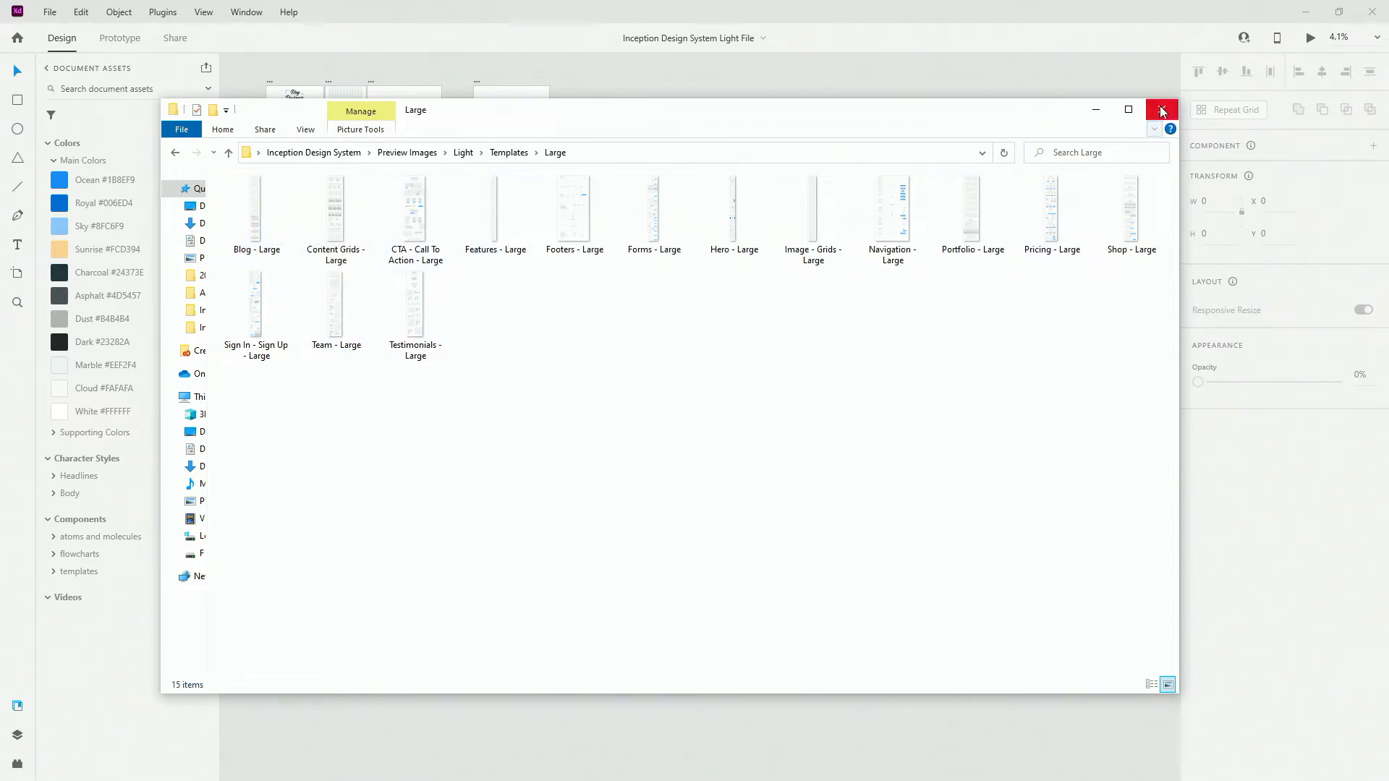
pyautogui.moveTo(1058, 112); pyautogui.dragTo(1388, 113)
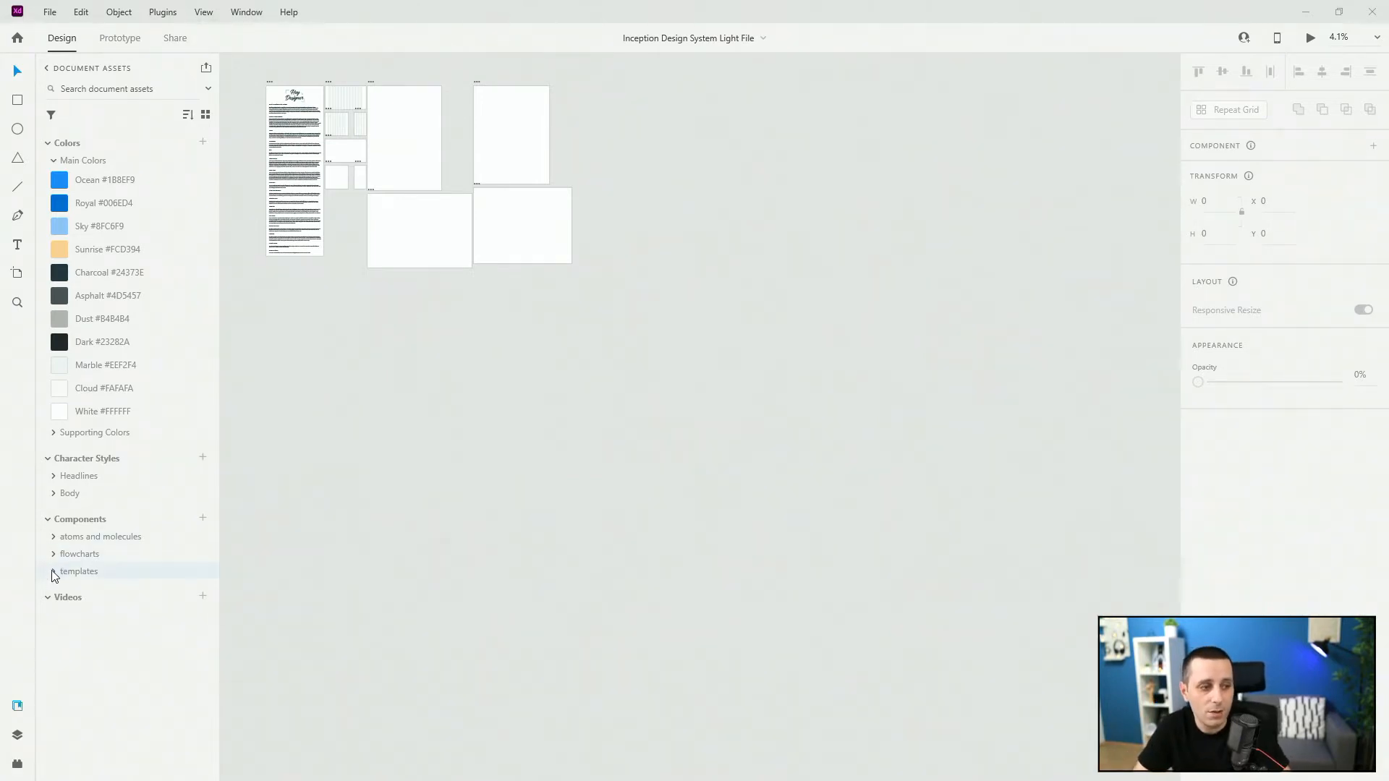
# Step: Duplicate the large grid artboard into the empty canvas area to the right of the existing artboards
pyautogui.scroll(1, 340, 81)
pyautogui.scroll(10, 340, 85)
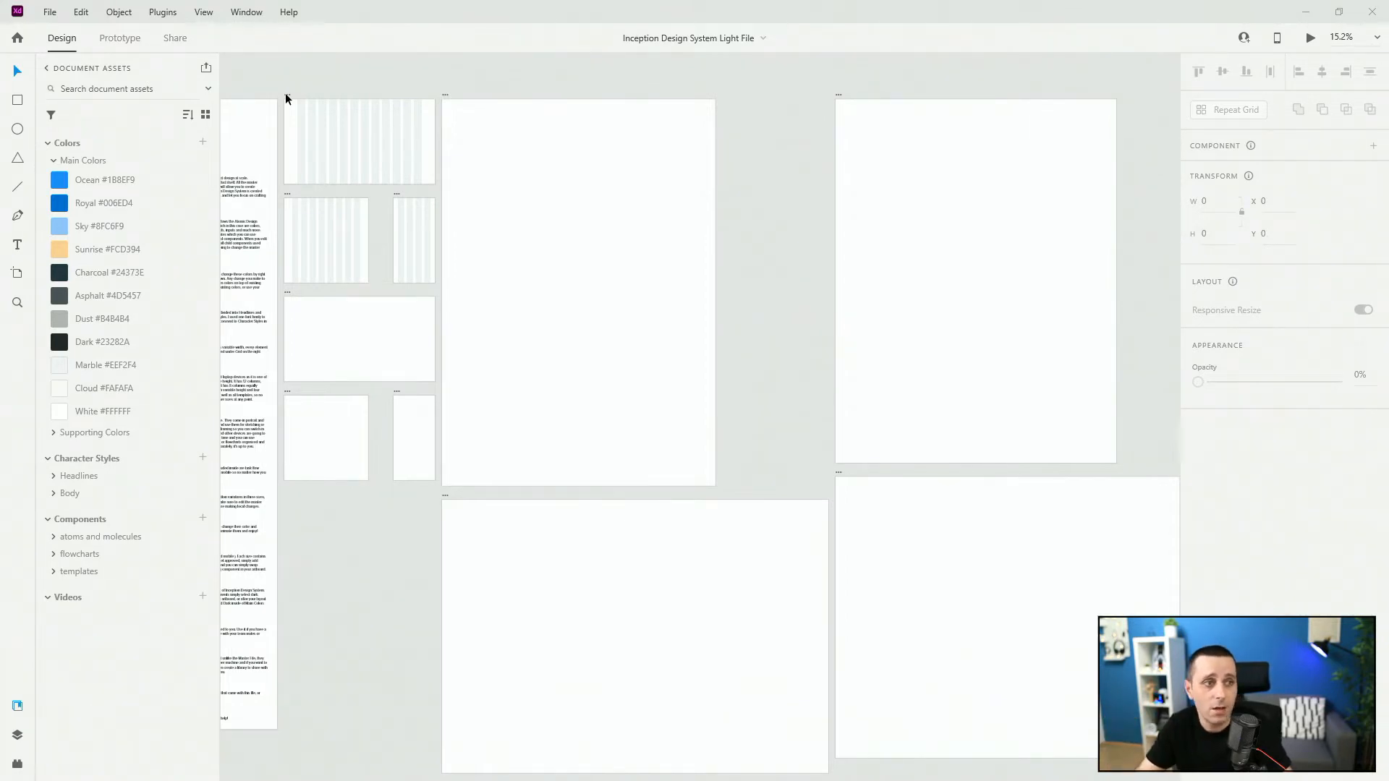
pyautogui.click(286, 94)
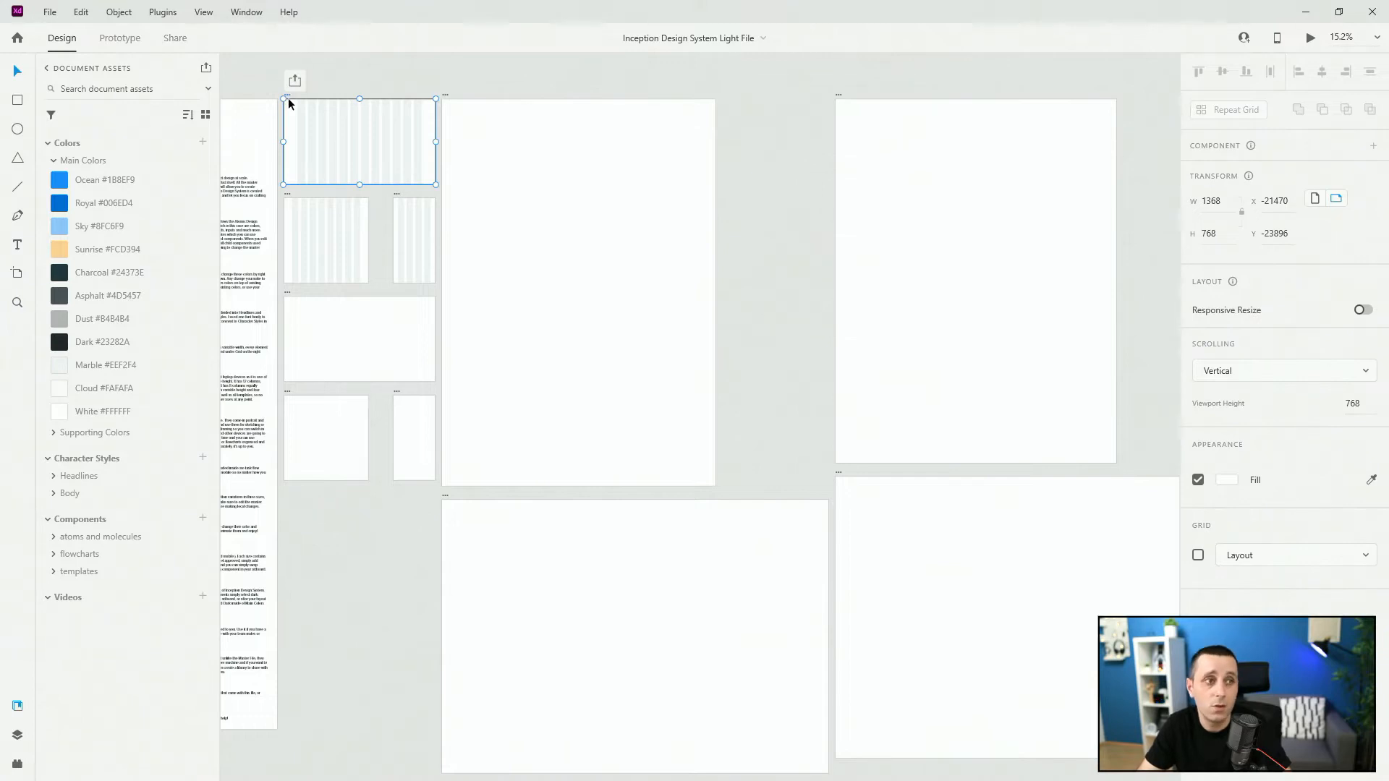
pyautogui.scroll(-3, 287, 99)
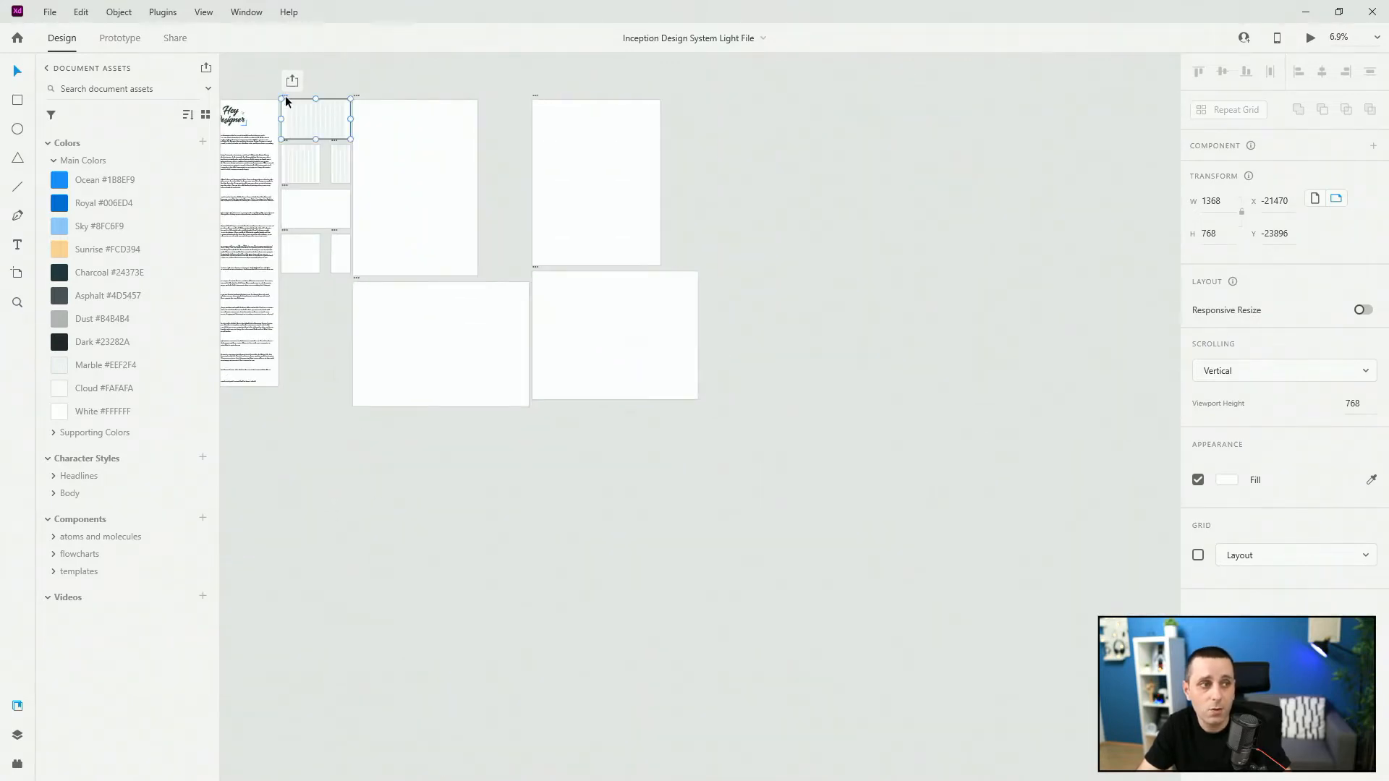
pyautogui.moveTo(285, 99); pyautogui.dragTo(792, 94)
# Step: Extend the copied grid artboard downward to a height of about 10434
pyautogui.scroll(5, 793, 94)
pyautogui.scroll(2, 988, 81)
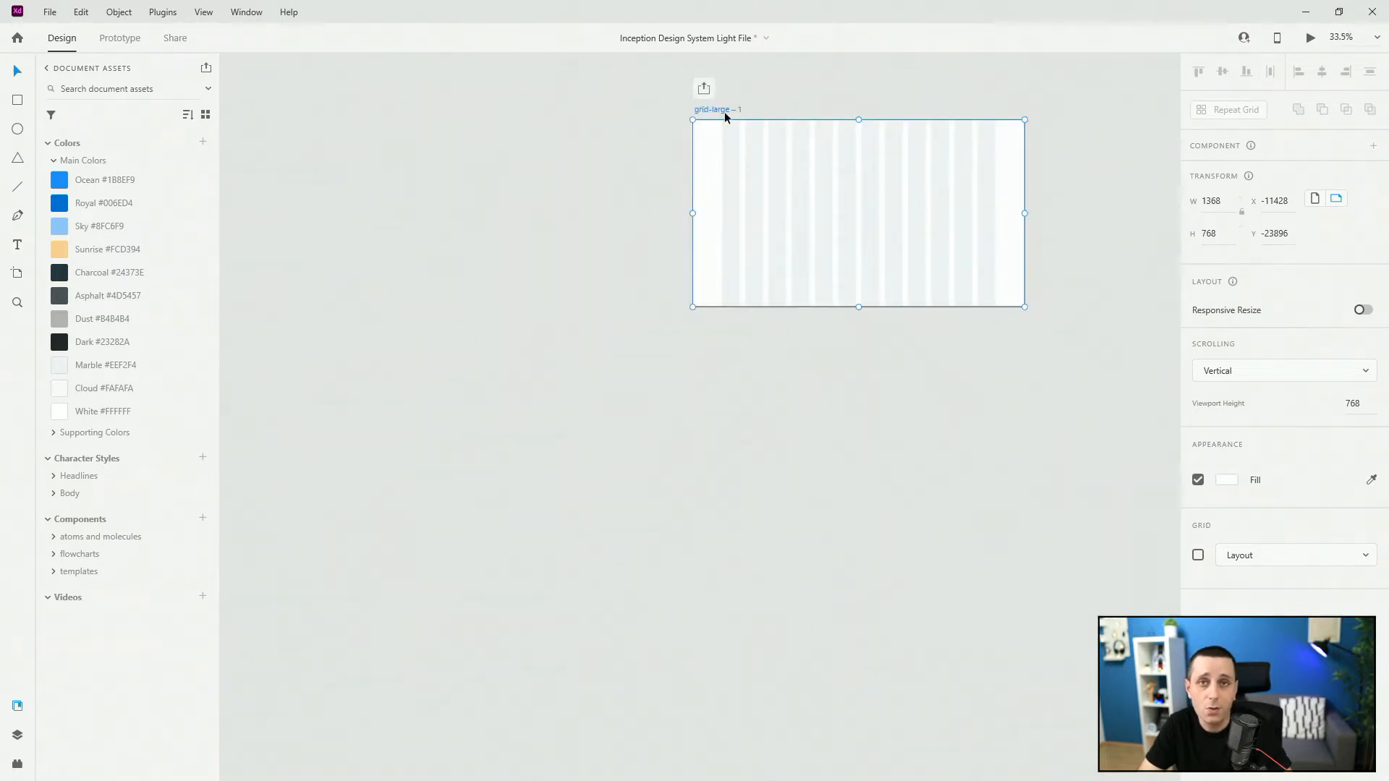
pyautogui.scroll(-7, 575, 137)
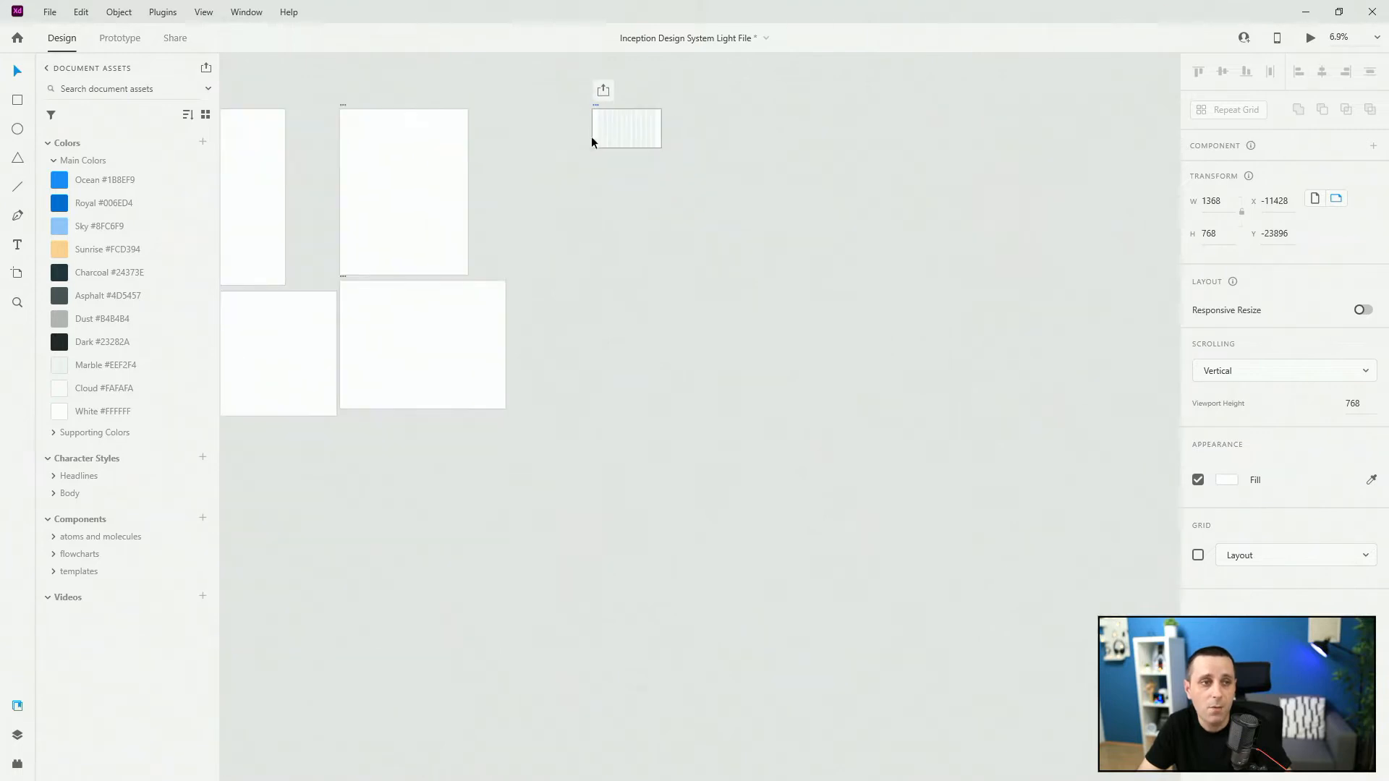
pyautogui.moveTo(625, 147); pyautogui.dragTo(626, 633)
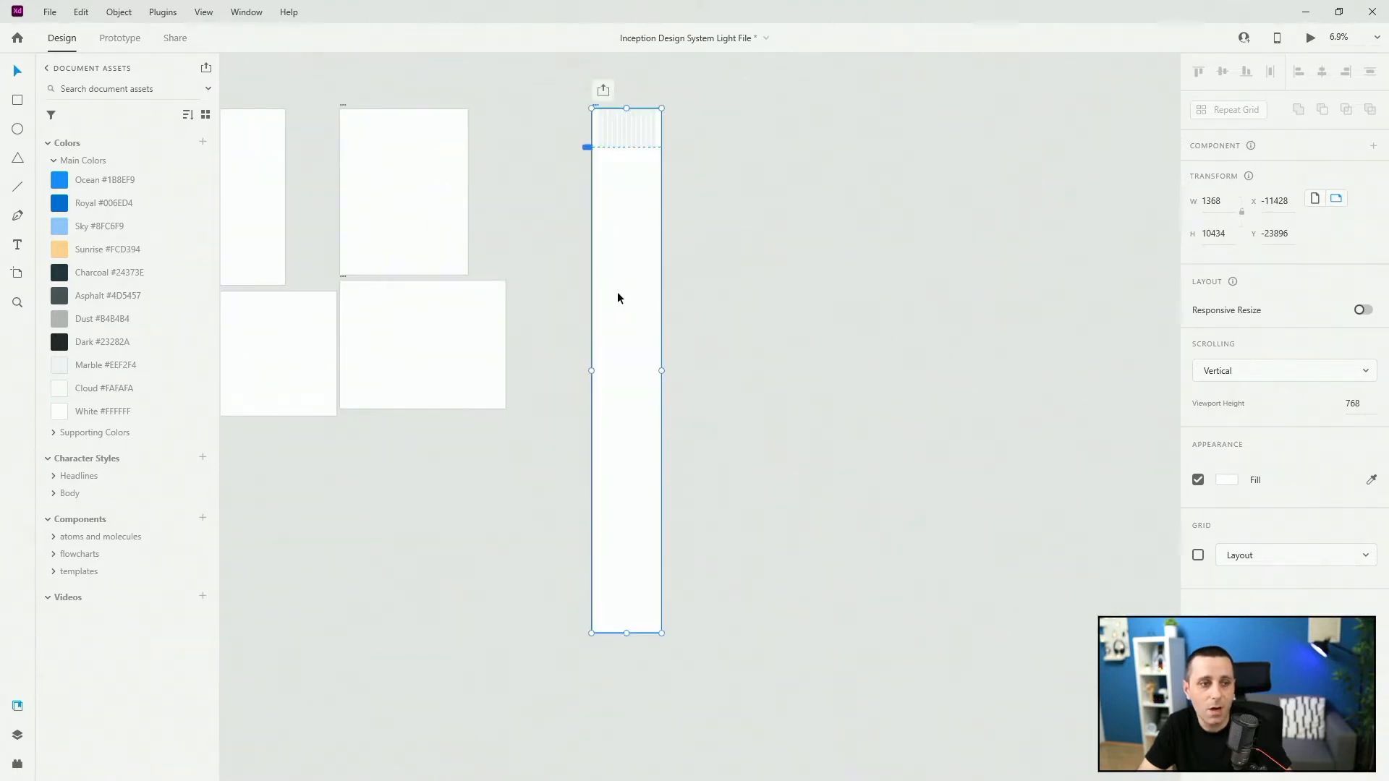
# Step: Stretch the column grid component to the full height of the artboard and set its opacity to 0%
pyautogui.click(626, 142)
pyautogui.moveTo(625, 147); pyautogui.dragTo(636, 632)
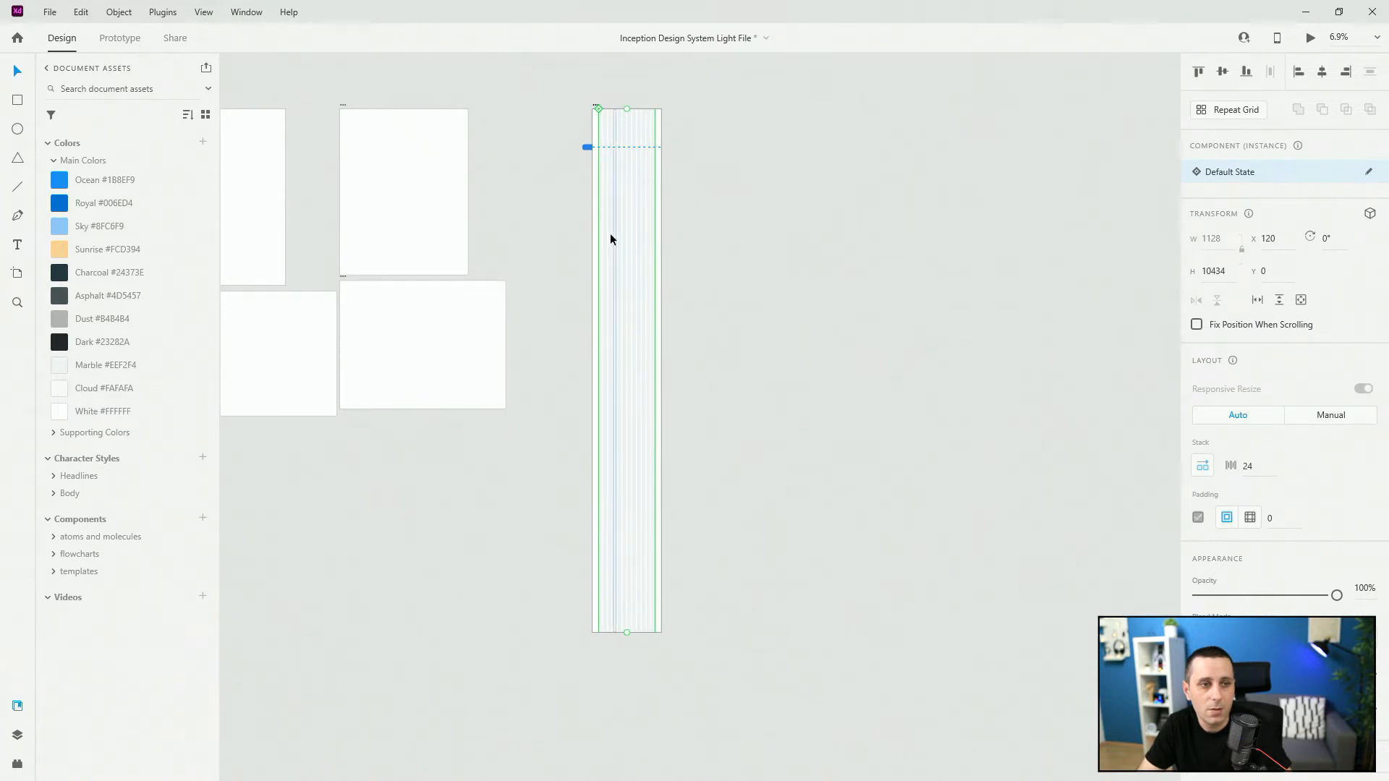
pyautogui.press('0')
pyautogui.press('0')
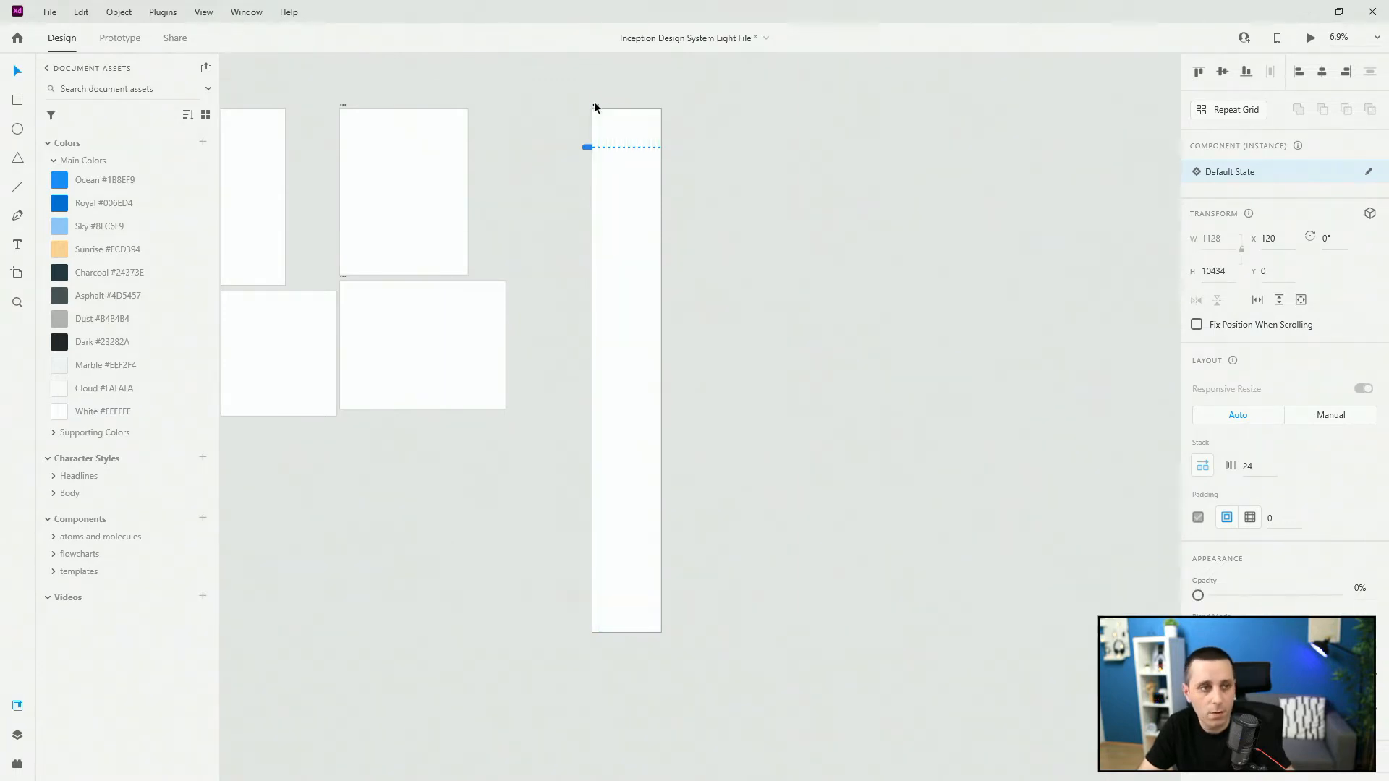
# Step: Place the nav1 component from the large navigation templates onto the tall artboard
pyautogui.click(55, 572)
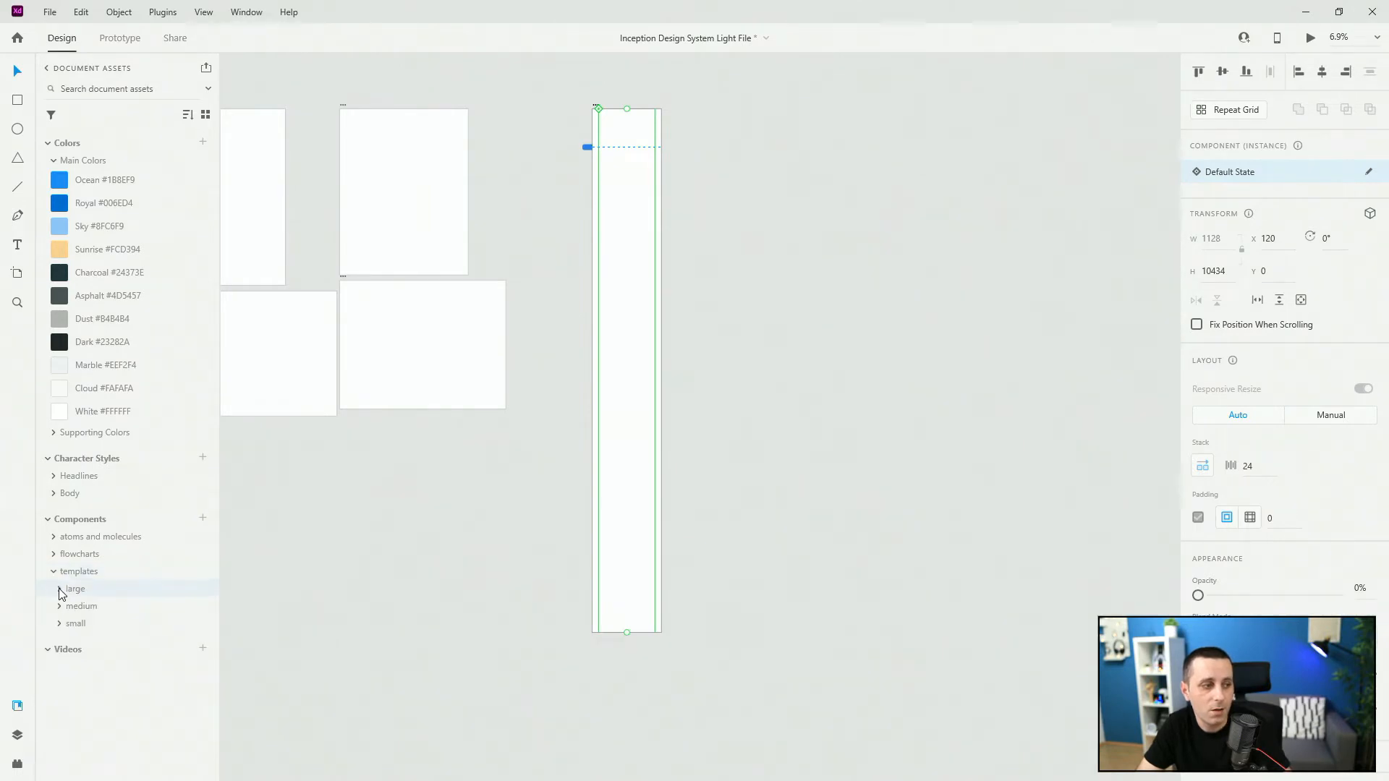
pyautogui.click(60, 589)
pyautogui.scroll(-3, 80, 572)
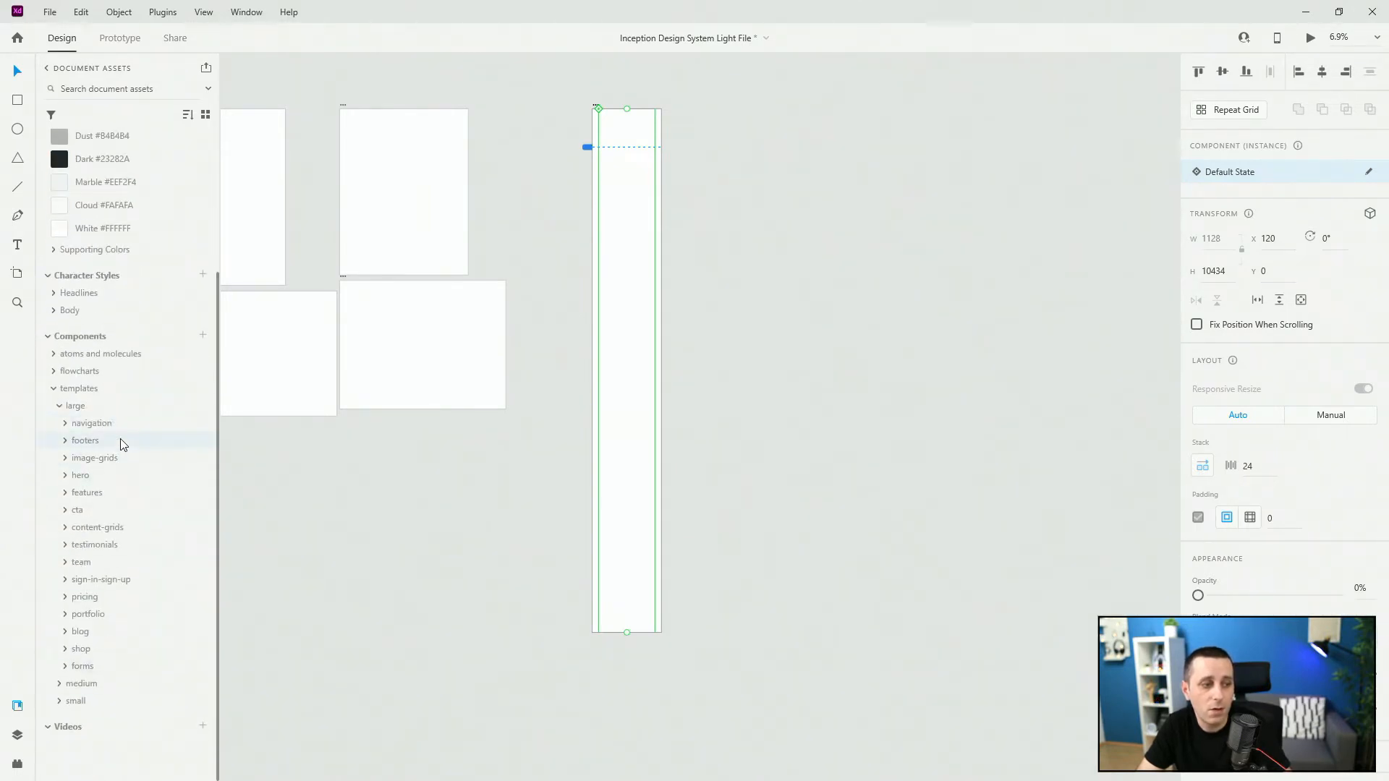
pyautogui.click(66, 426)
pyautogui.moveTo(92, 444); pyautogui.dragTo(587, 141)
pyautogui.scroll(8, 612, 109)
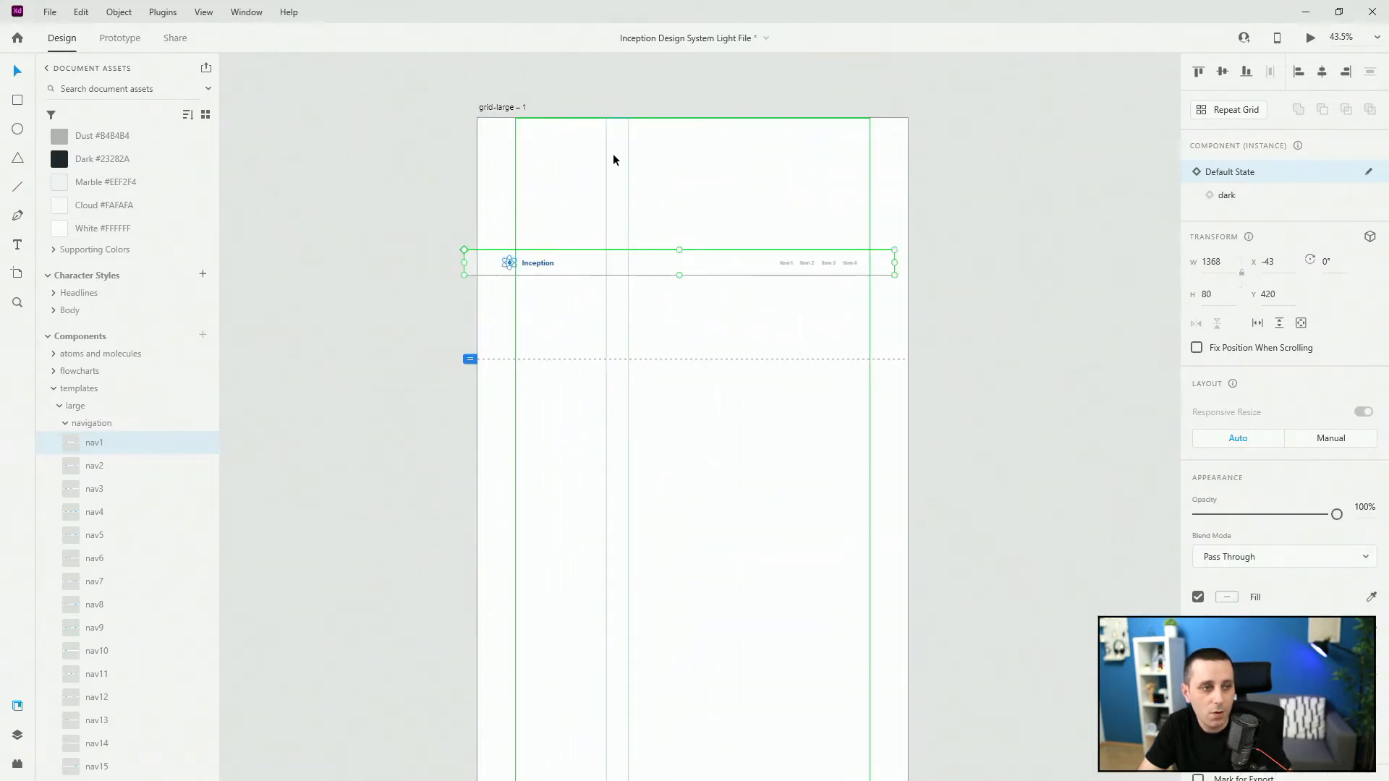
# Step: Align the navigation bar to the artboard's horizontal centre and top edge
pyautogui.click(557, 144)
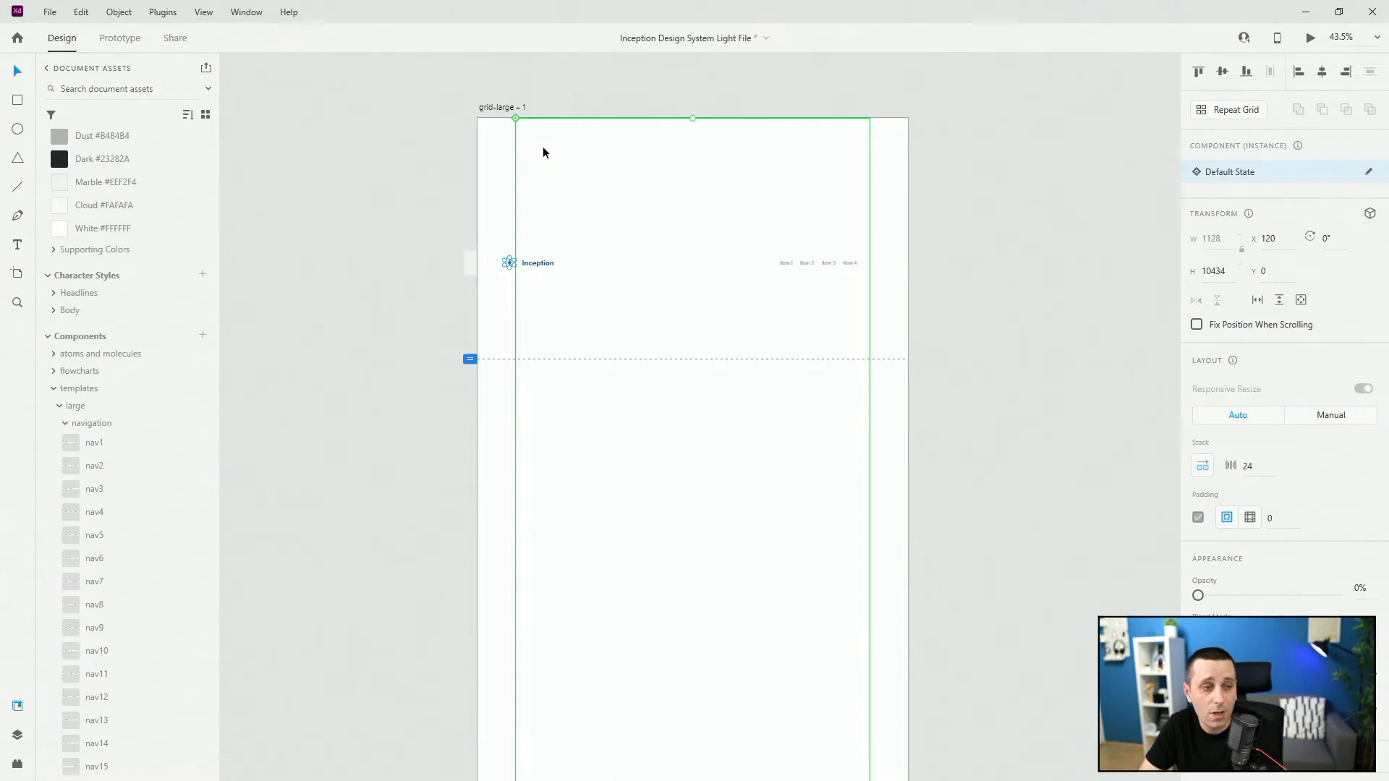
pyautogui.click(536, 260)
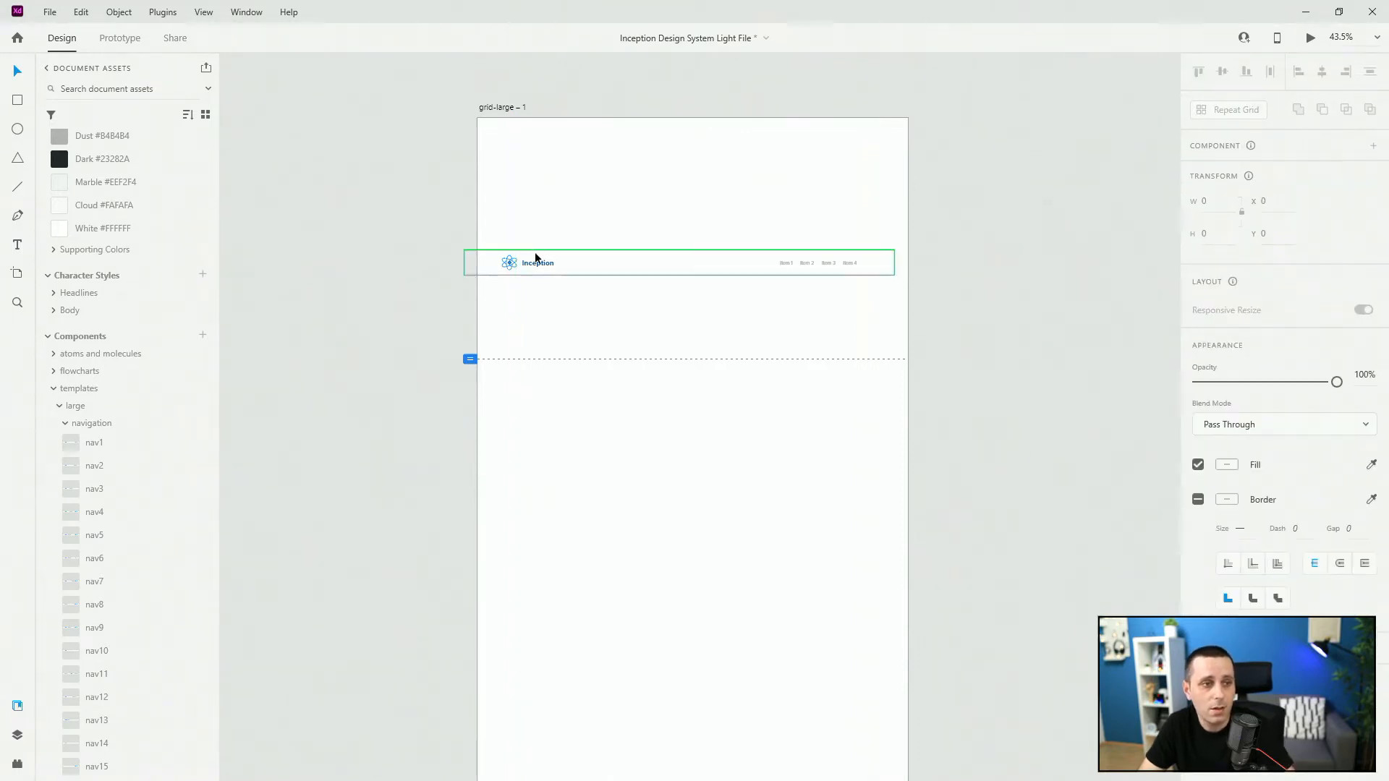
pyautogui.click(1323, 72)
pyautogui.click(1197, 76)
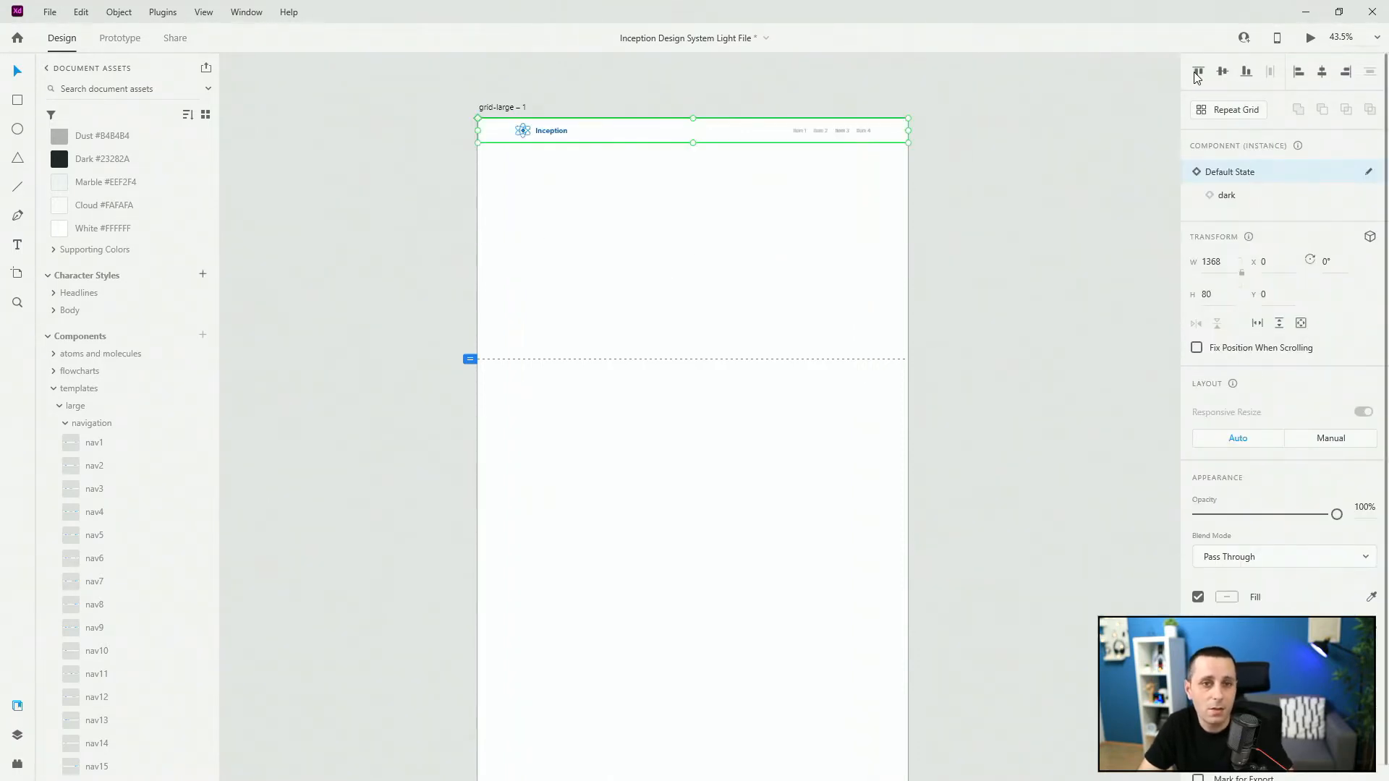
# Step: Place the hero4 component from the large templates on the artboard, snapped directly below the navigation bar
pyautogui.click(66, 424)
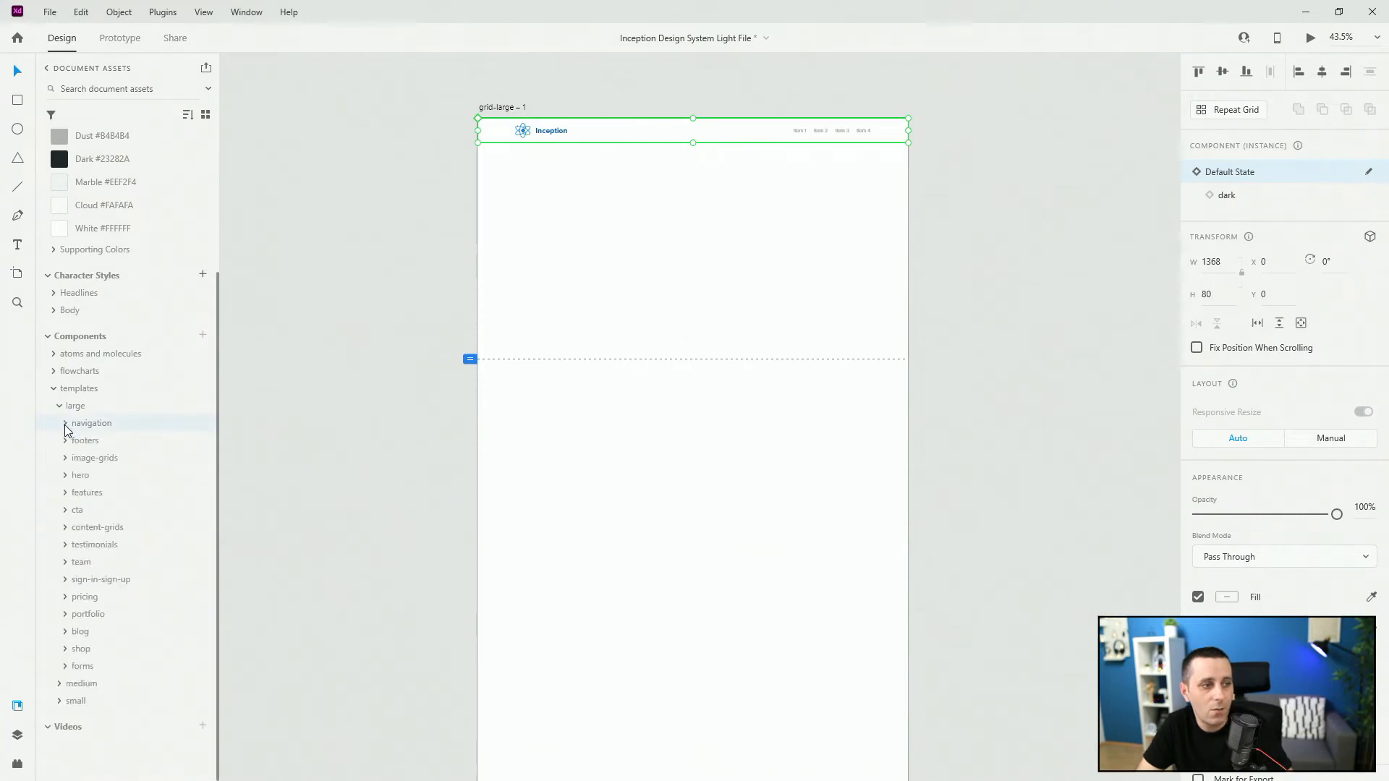
pyautogui.click(64, 459)
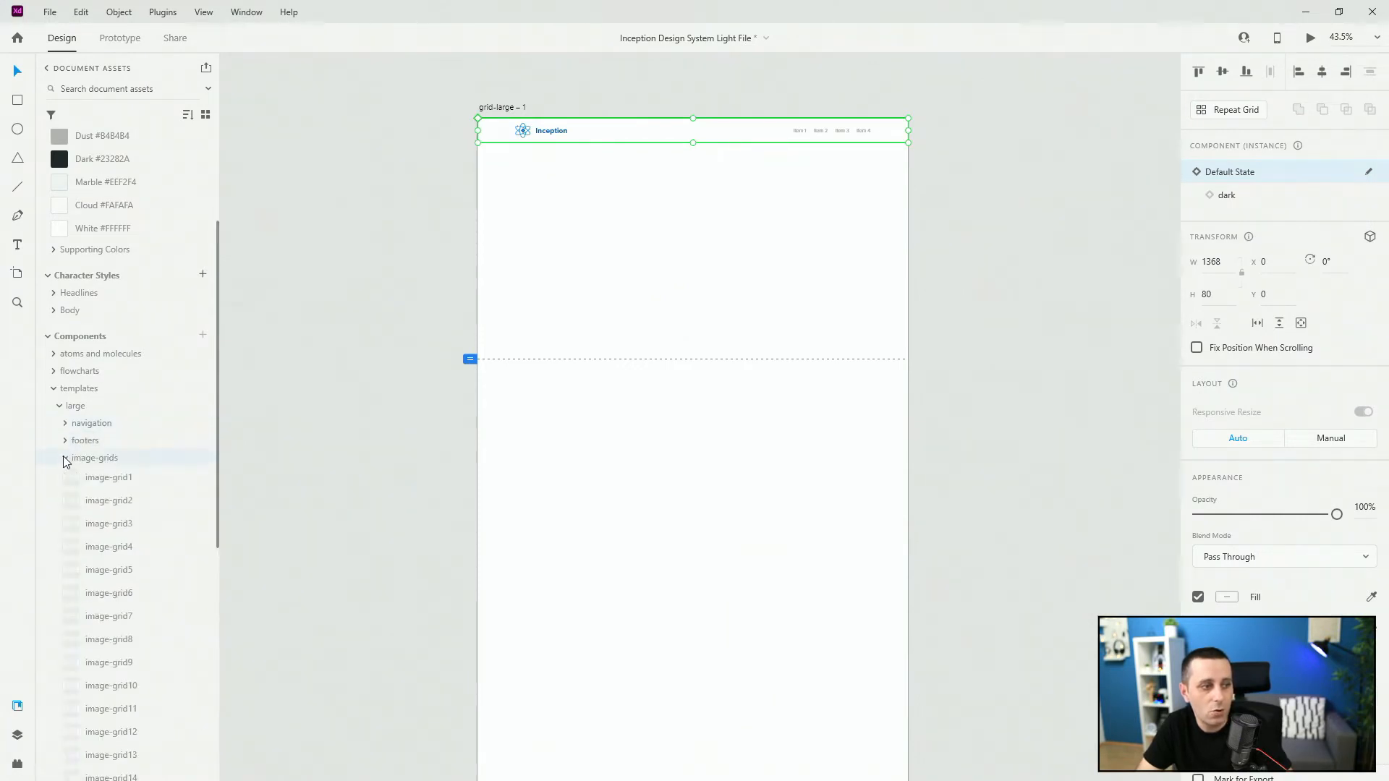
pyautogui.click(65, 460)
pyautogui.click(66, 476)
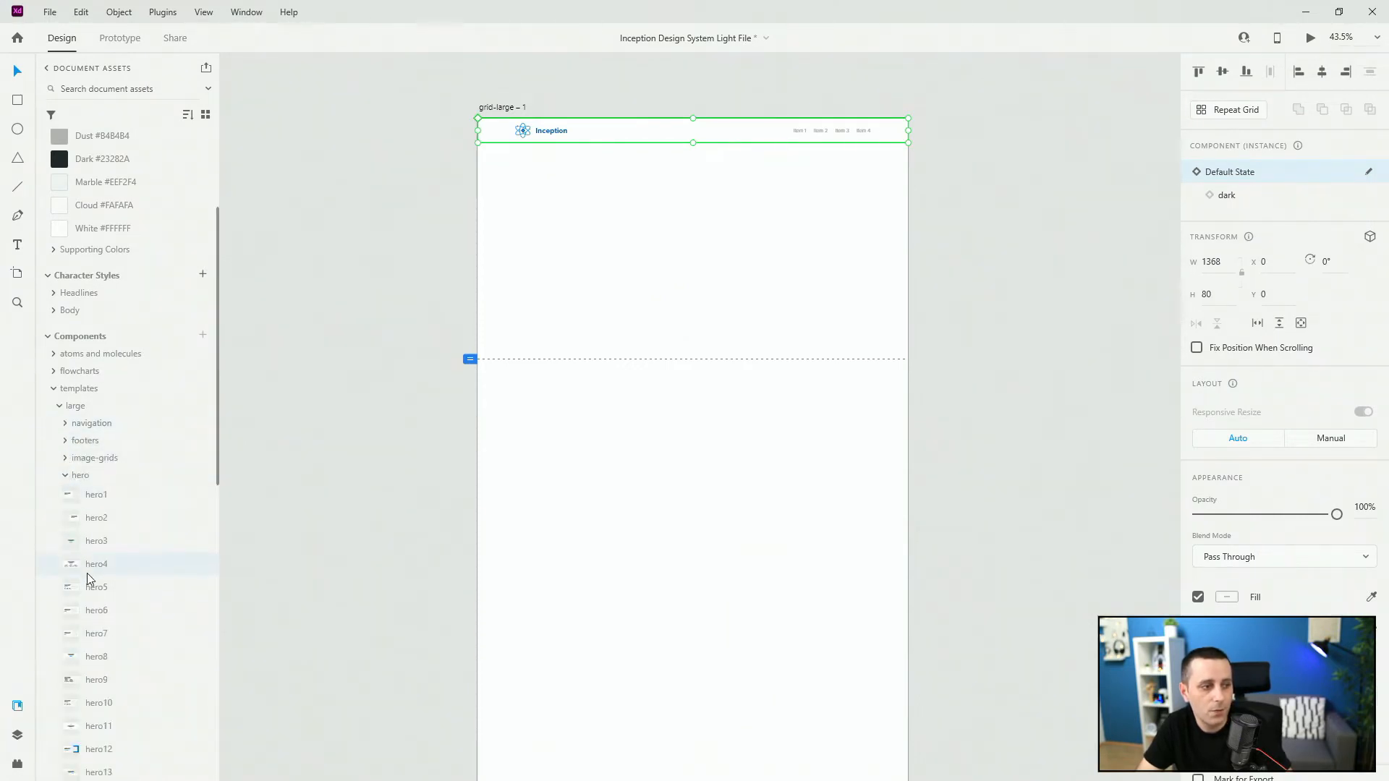
pyautogui.moveTo(100, 565); pyautogui.dragTo(592, 162)
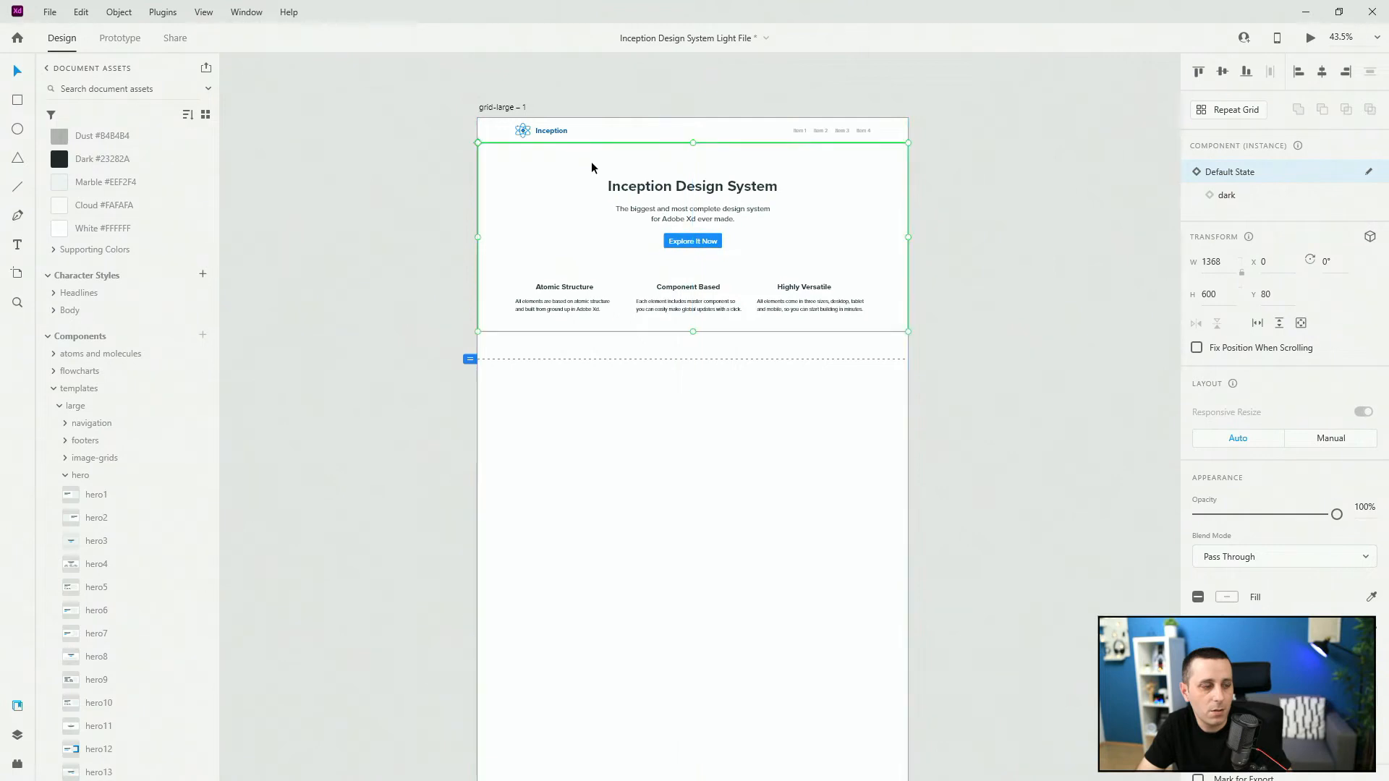
# Step: Place the features2 component from the large templates directly below the hero section, aligned to the artboard's edges
pyautogui.click(64, 475)
pyautogui.click(65, 492)
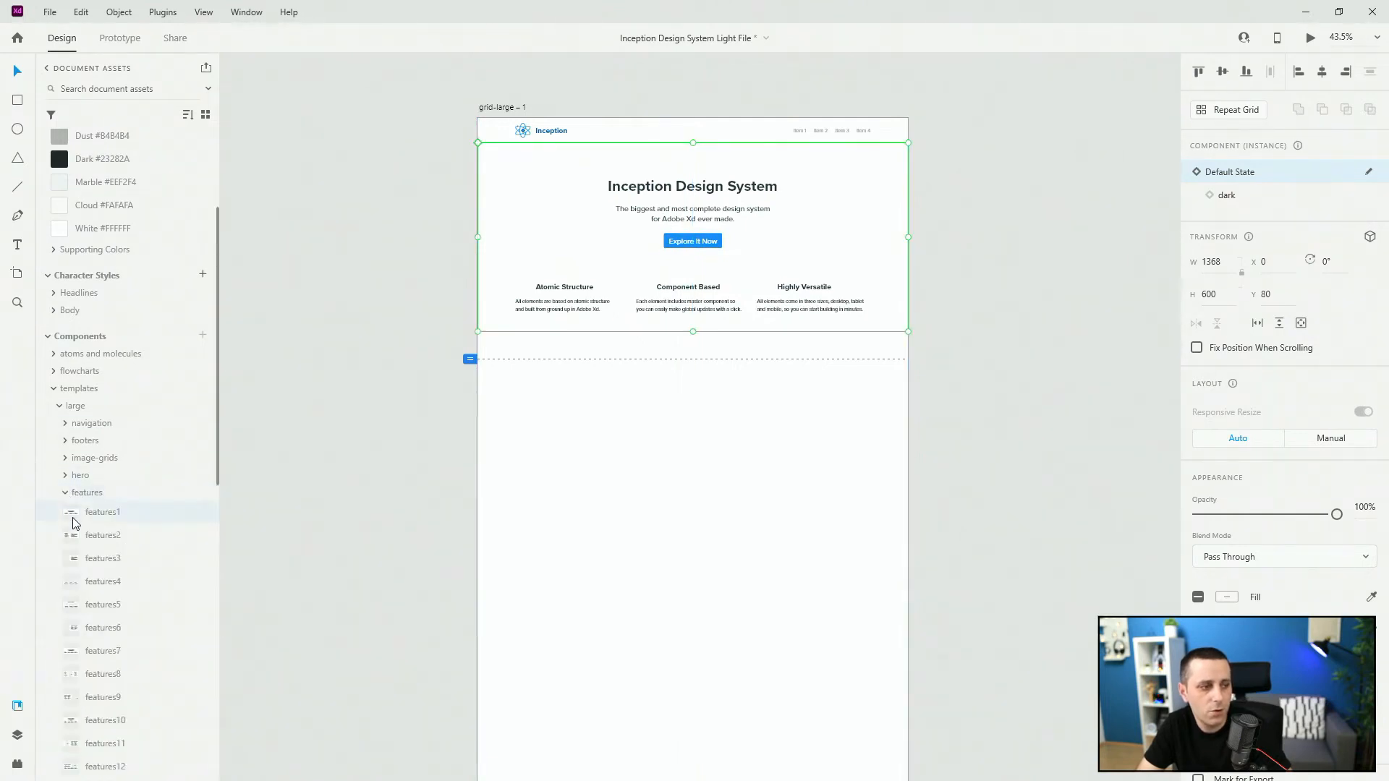
pyautogui.moveTo(95, 536); pyautogui.dragTo(565, 366)
# Step: Place the cta2 component from the large templates directly below the features section
pyautogui.click(65, 493)
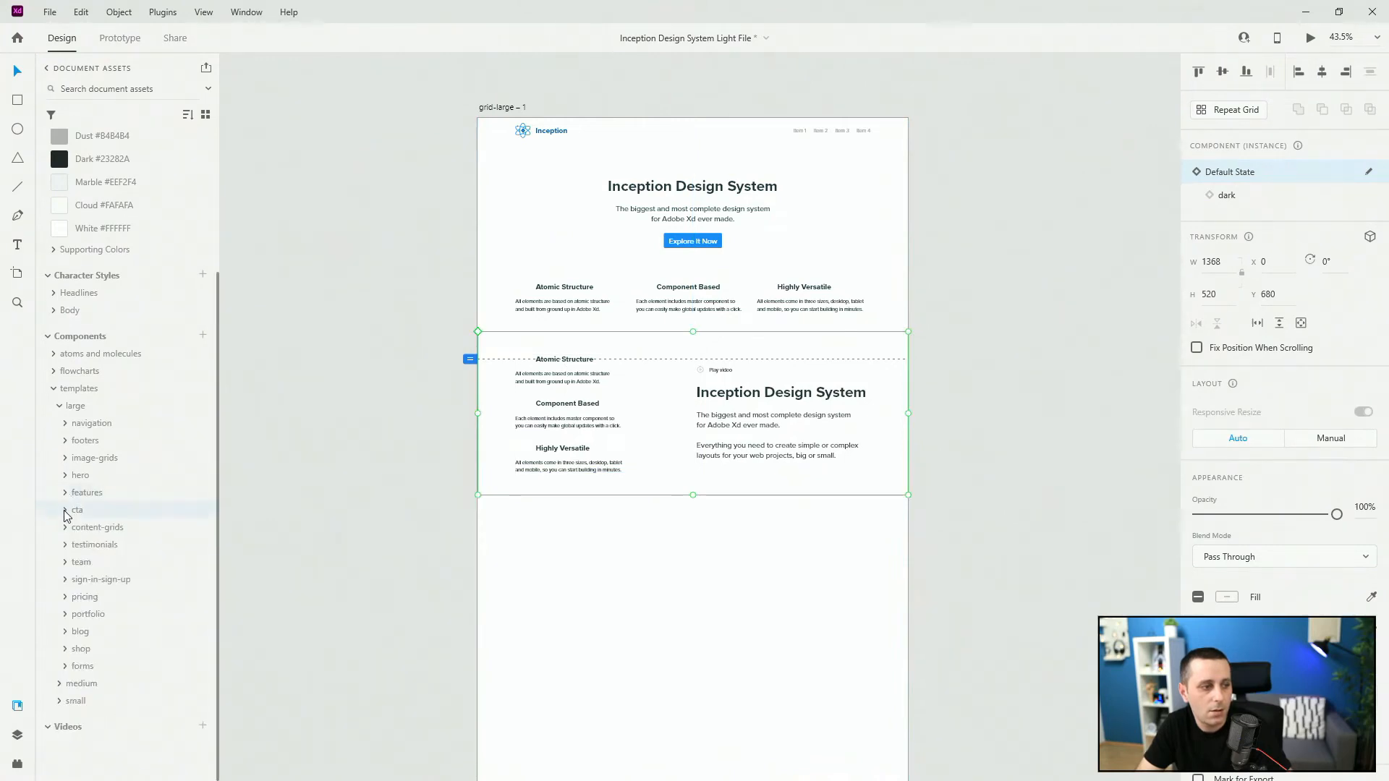
pyautogui.click(71, 511)
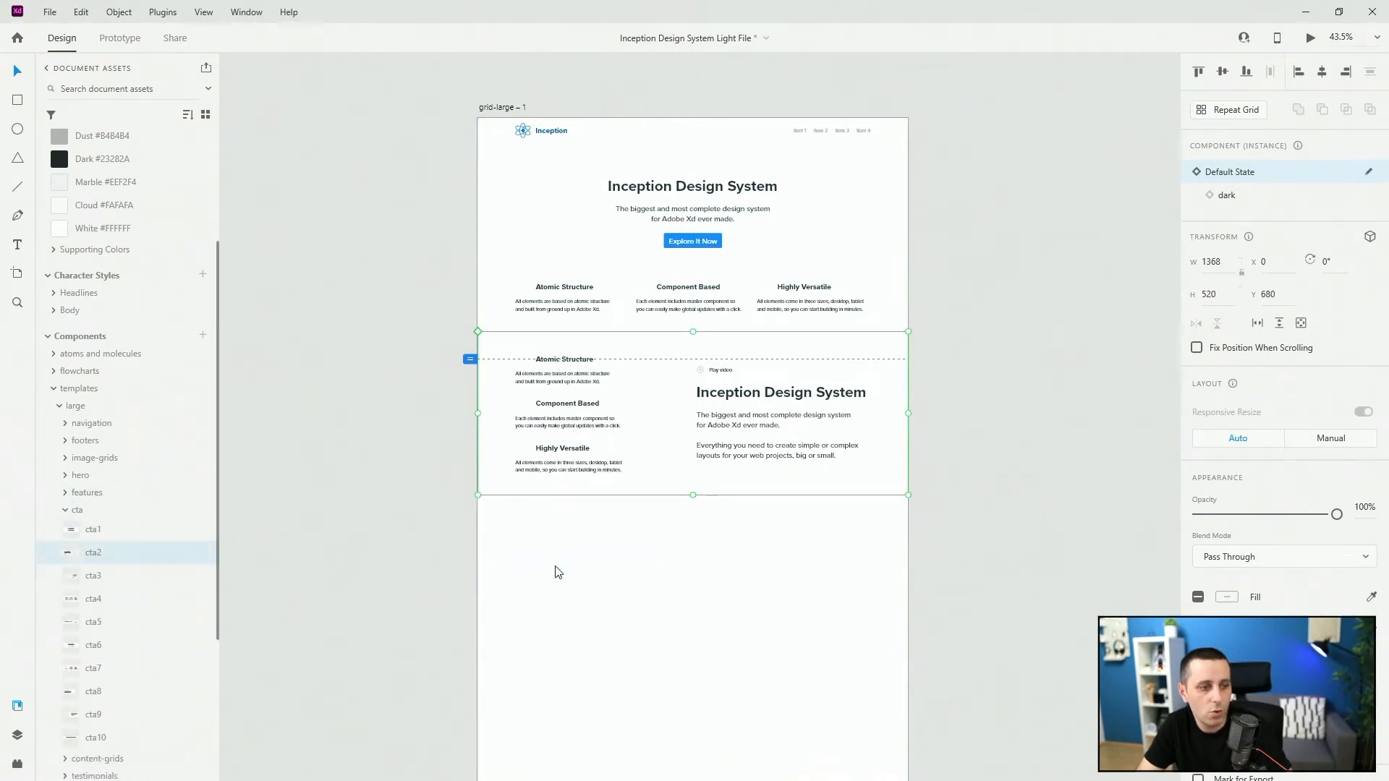
pyautogui.moveTo(556, 571); pyautogui.dragTo(561, 512)
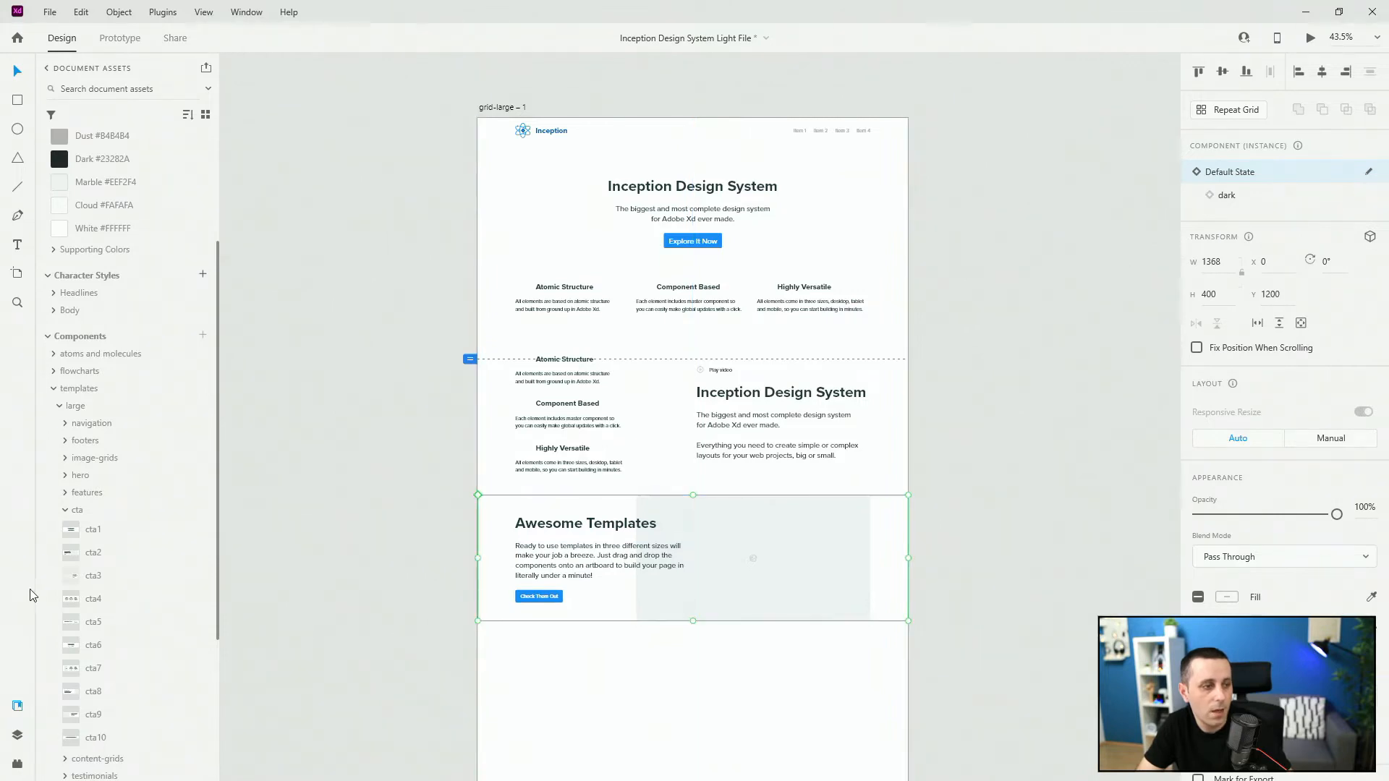
# Step: Place the pricing1 component from the large templates and snap it directly below the call-to-action section
pyautogui.click(65, 510)
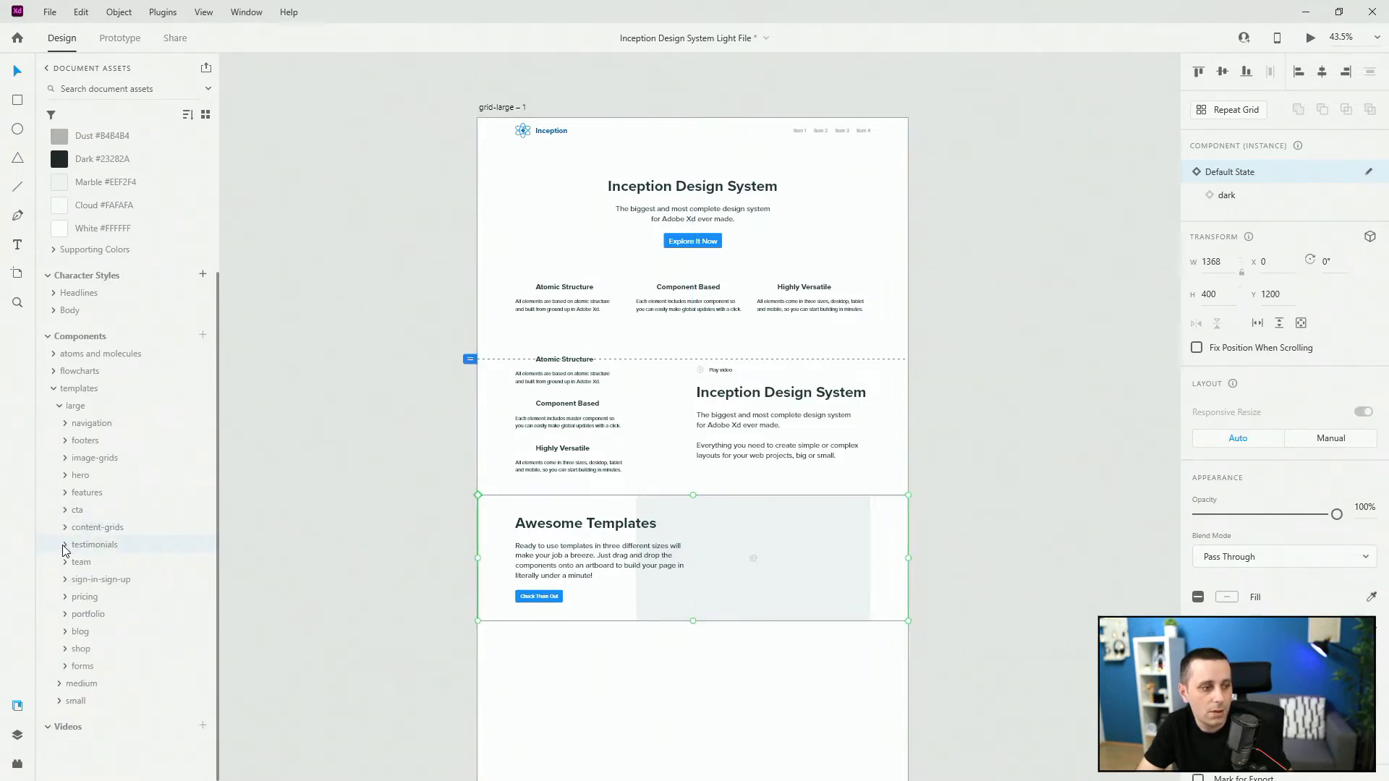
pyautogui.click(64, 580)
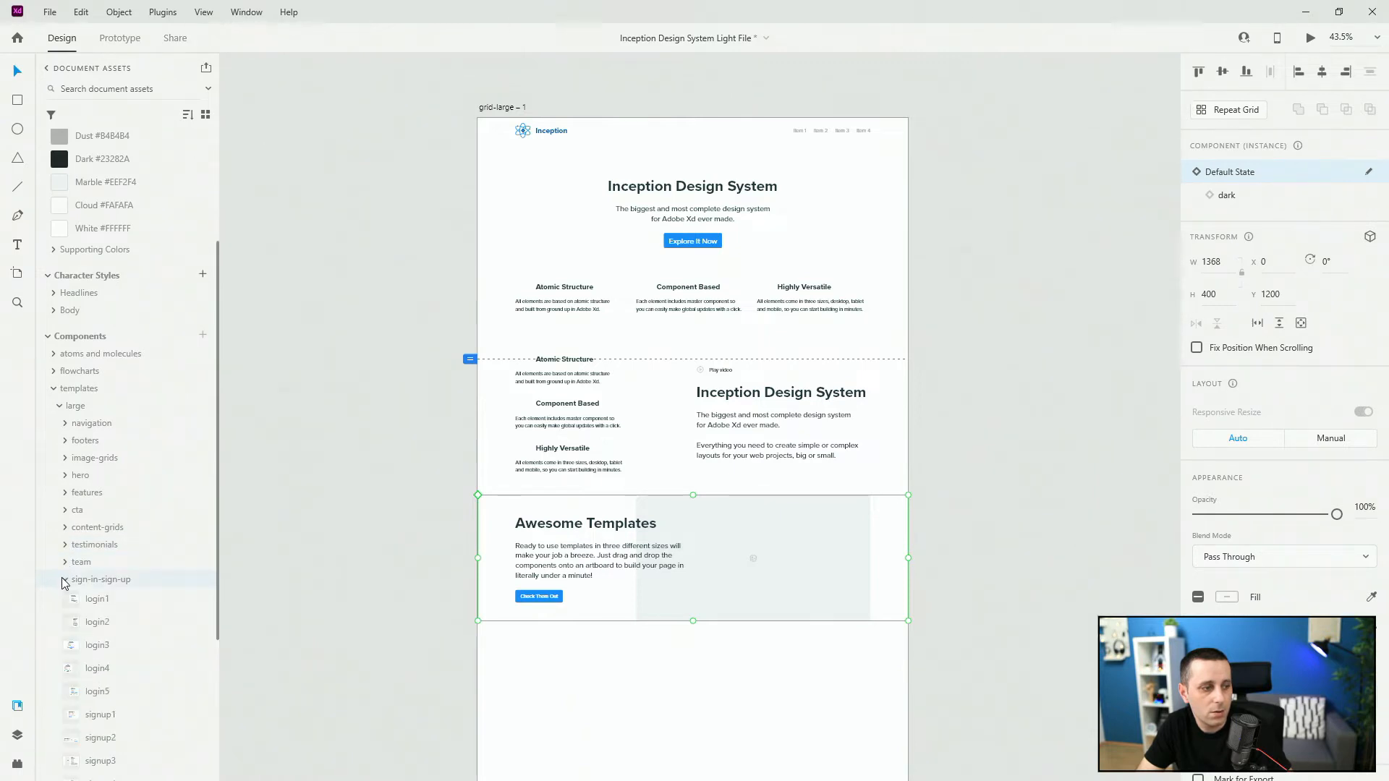
pyautogui.click(64, 580)
pyautogui.click(70, 599)
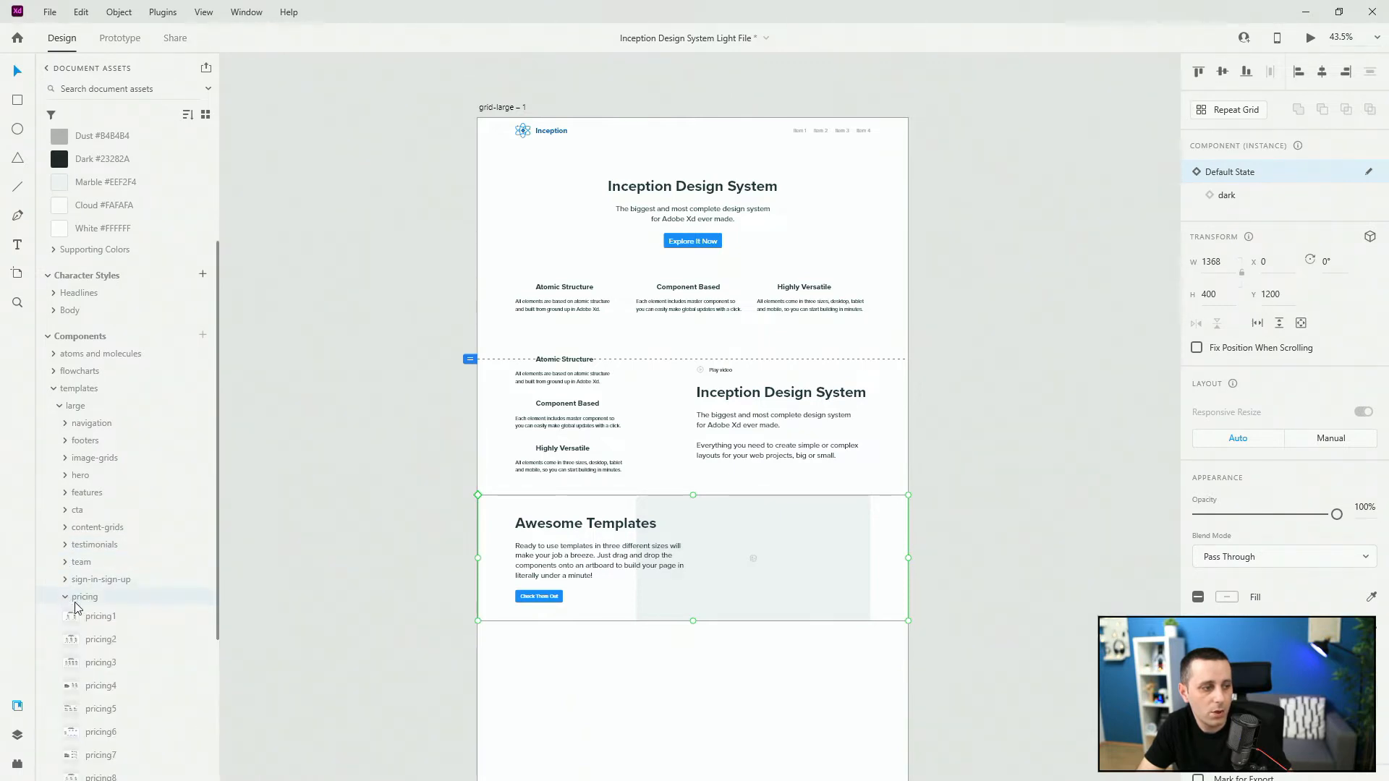
pyautogui.moveTo(80, 616); pyautogui.dragTo(557, 667)
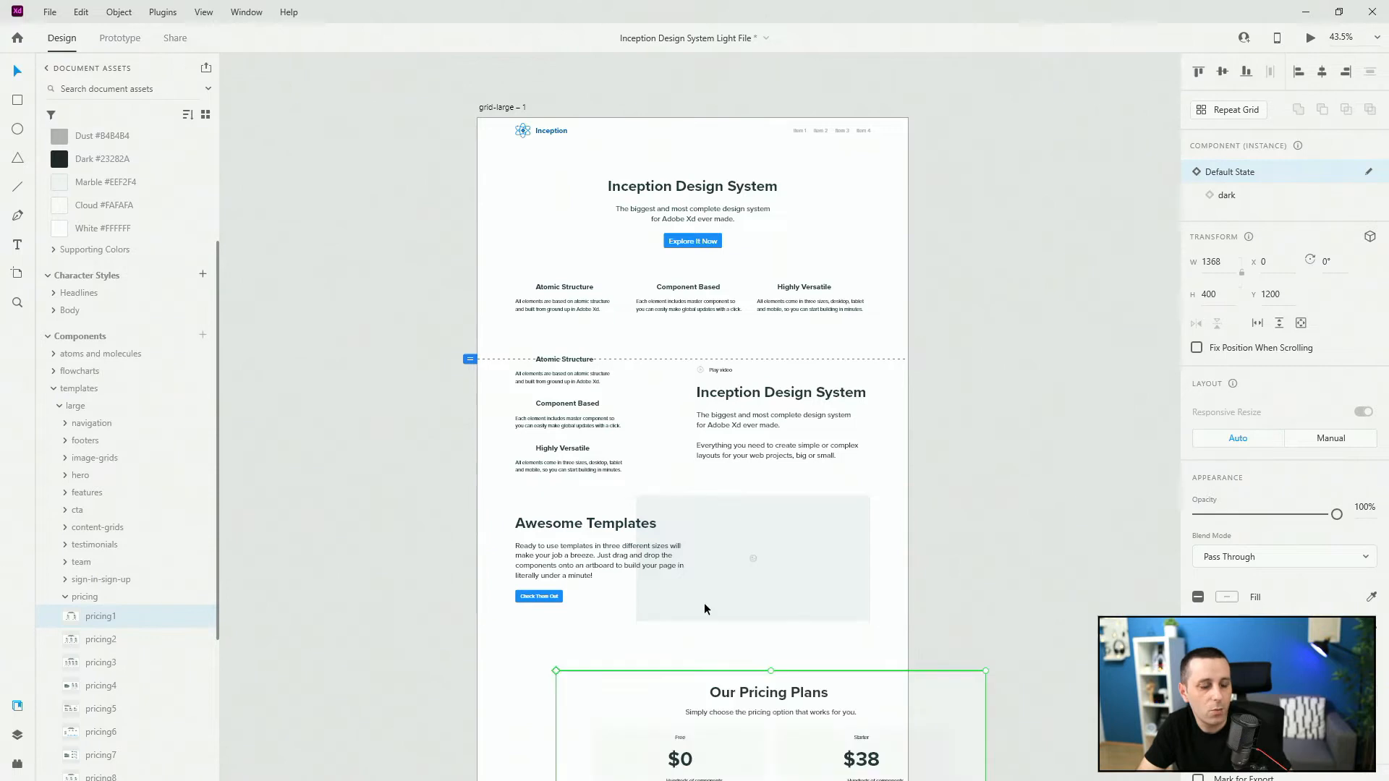
pyautogui.scroll(-3, 694, 579)
pyautogui.moveTo(705, 610); pyautogui.dragTo(640, 544)
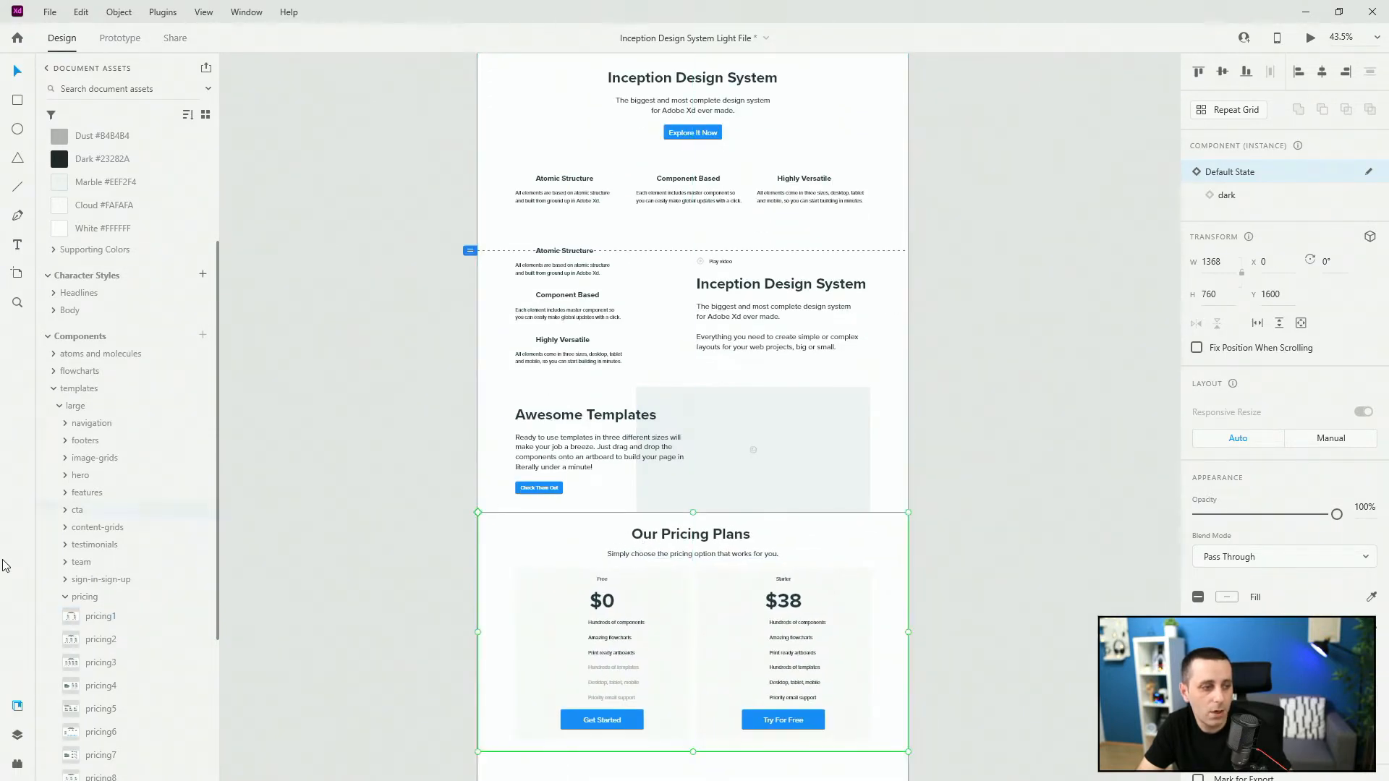
pyautogui.click(67, 599)
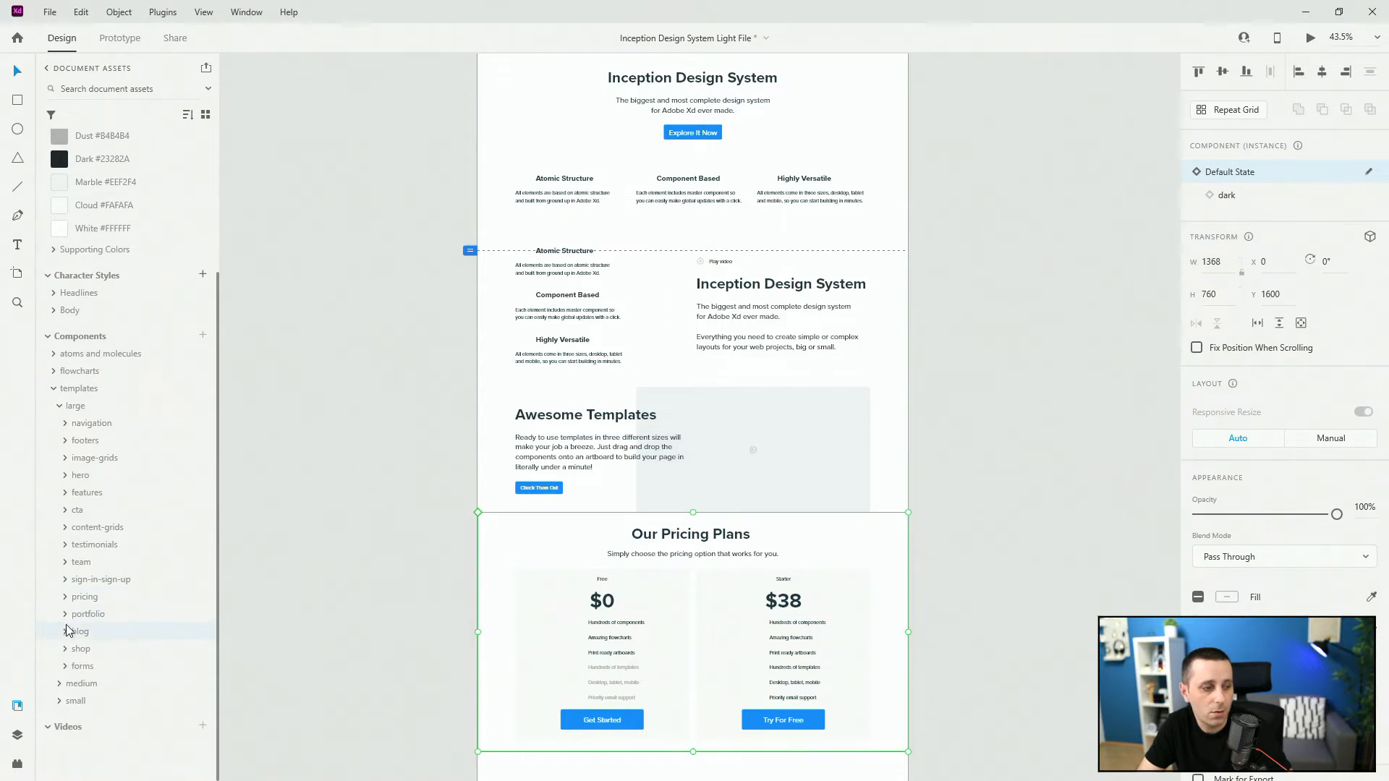
# Step: Place the form10 component from the large templates directly below the pricing section, aligned to the artboard's edges
pyautogui.scroll(-5, 505, 574)
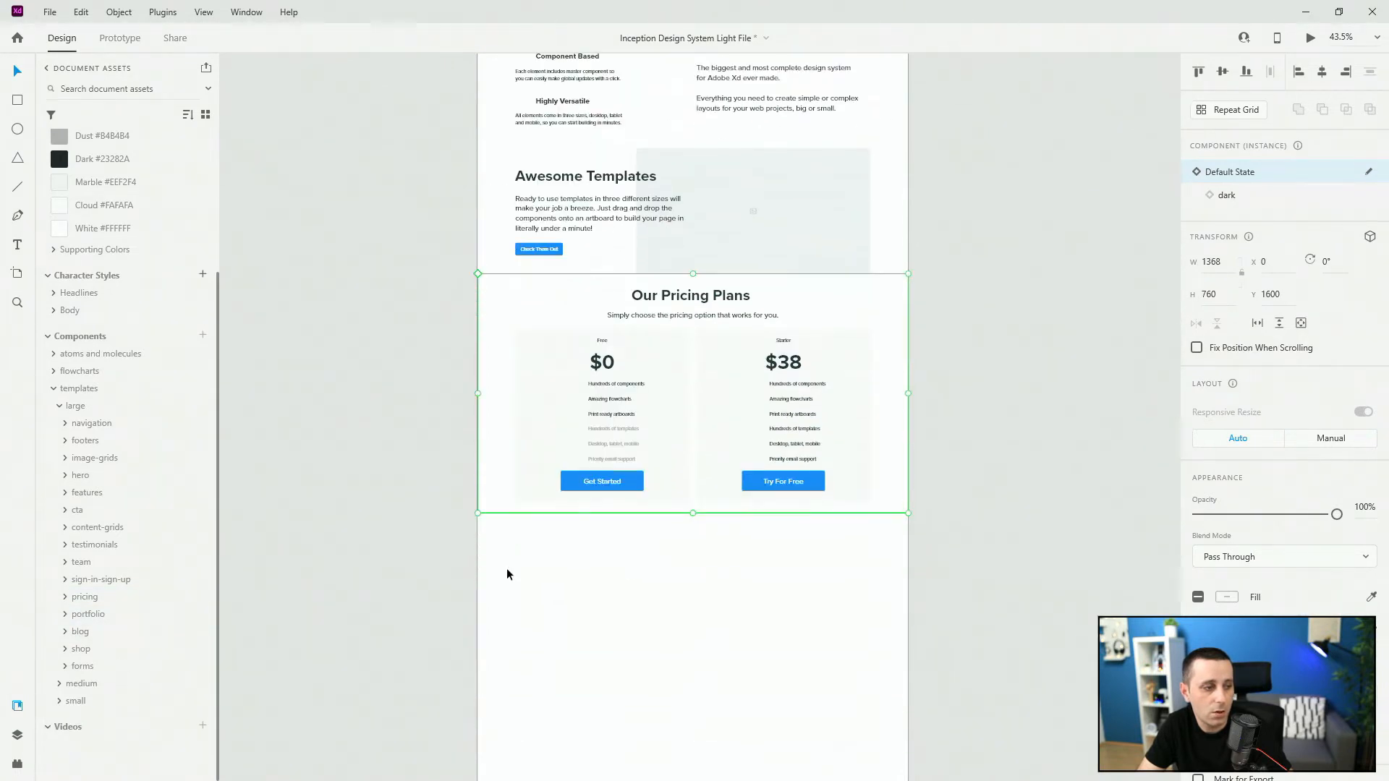
pyautogui.click(65, 666)
pyautogui.scroll(-5, 102, 536)
pyautogui.moveTo(104, 553); pyautogui.dragTo(667, 583)
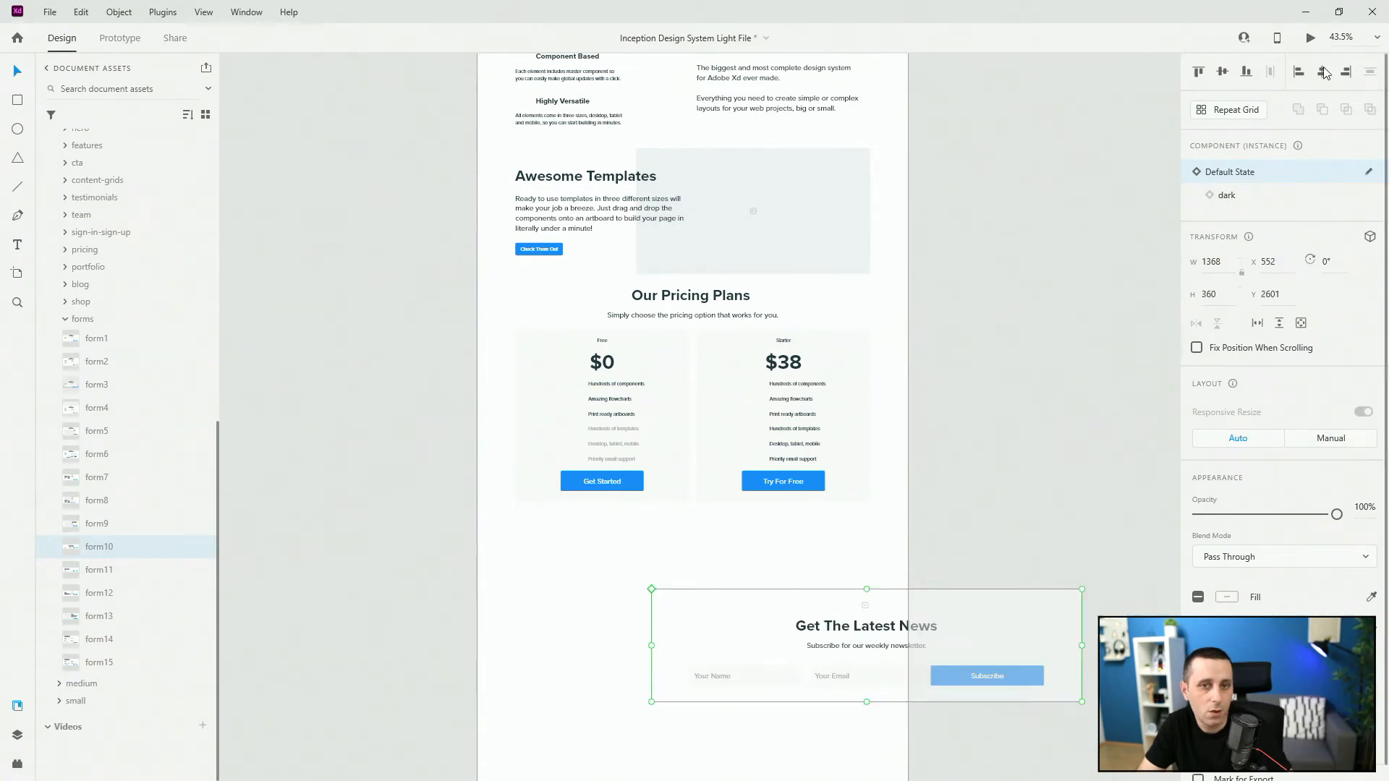
pyautogui.moveTo(878, 597); pyautogui.dragTo(706, 528)
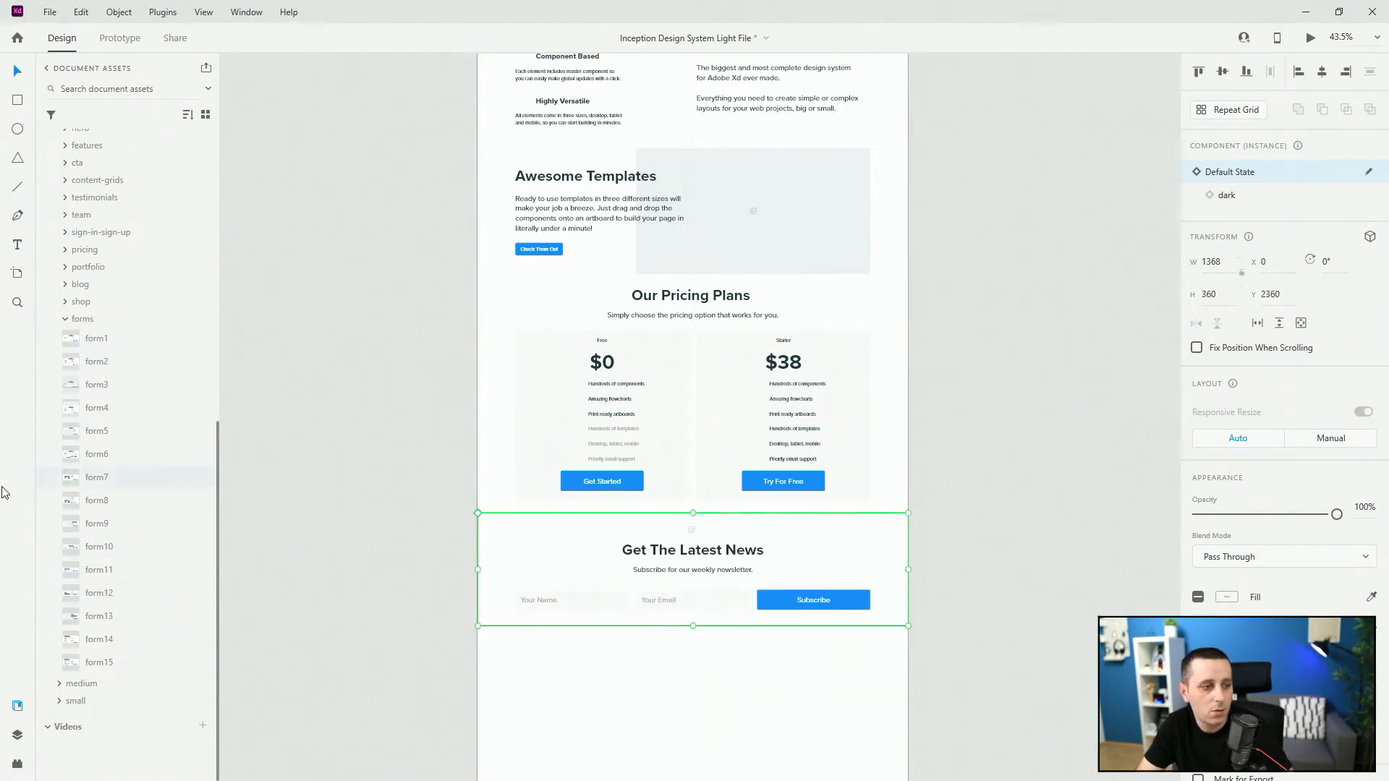
# Step: Place the footer2 component from the large templates directly below the newsletter form, aligned to the artboard's edges
pyautogui.click(65, 319)
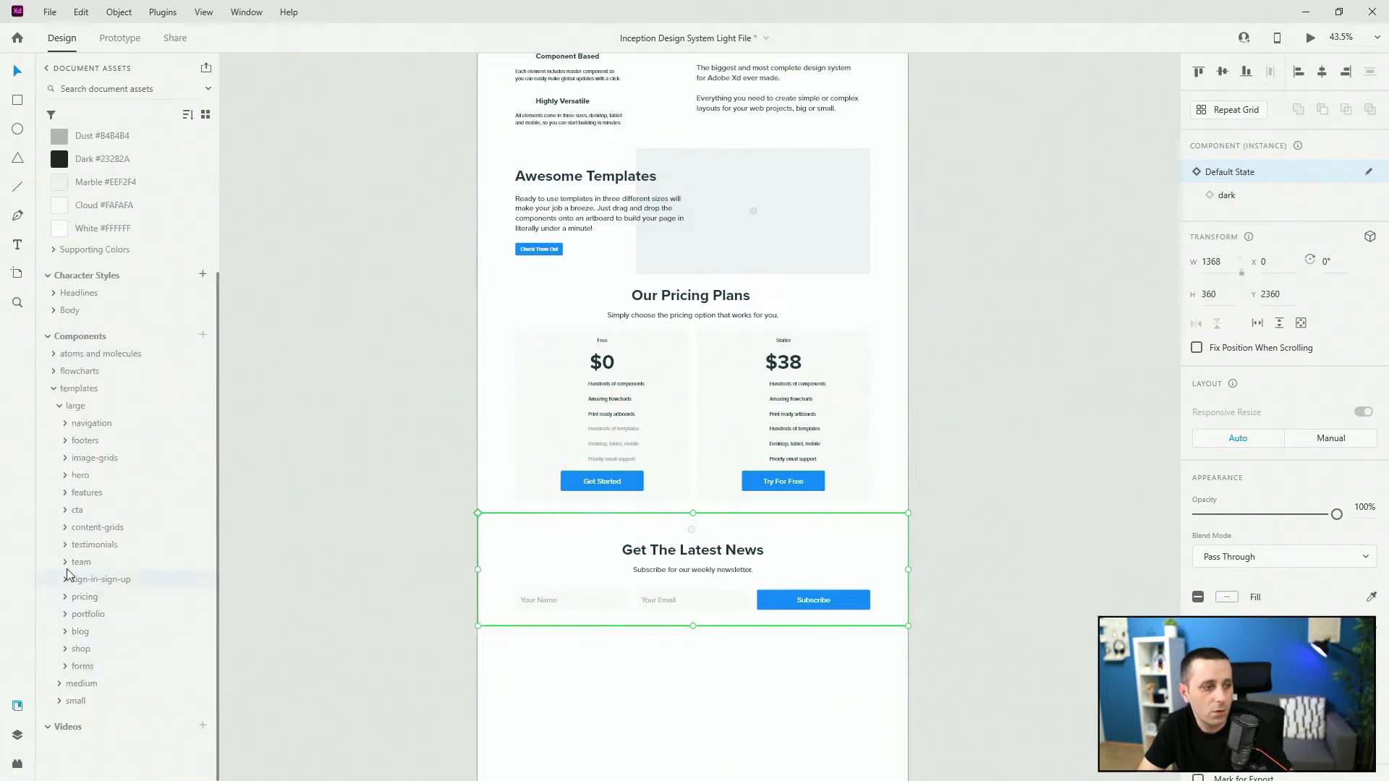
pyautogui.click(64, 440)
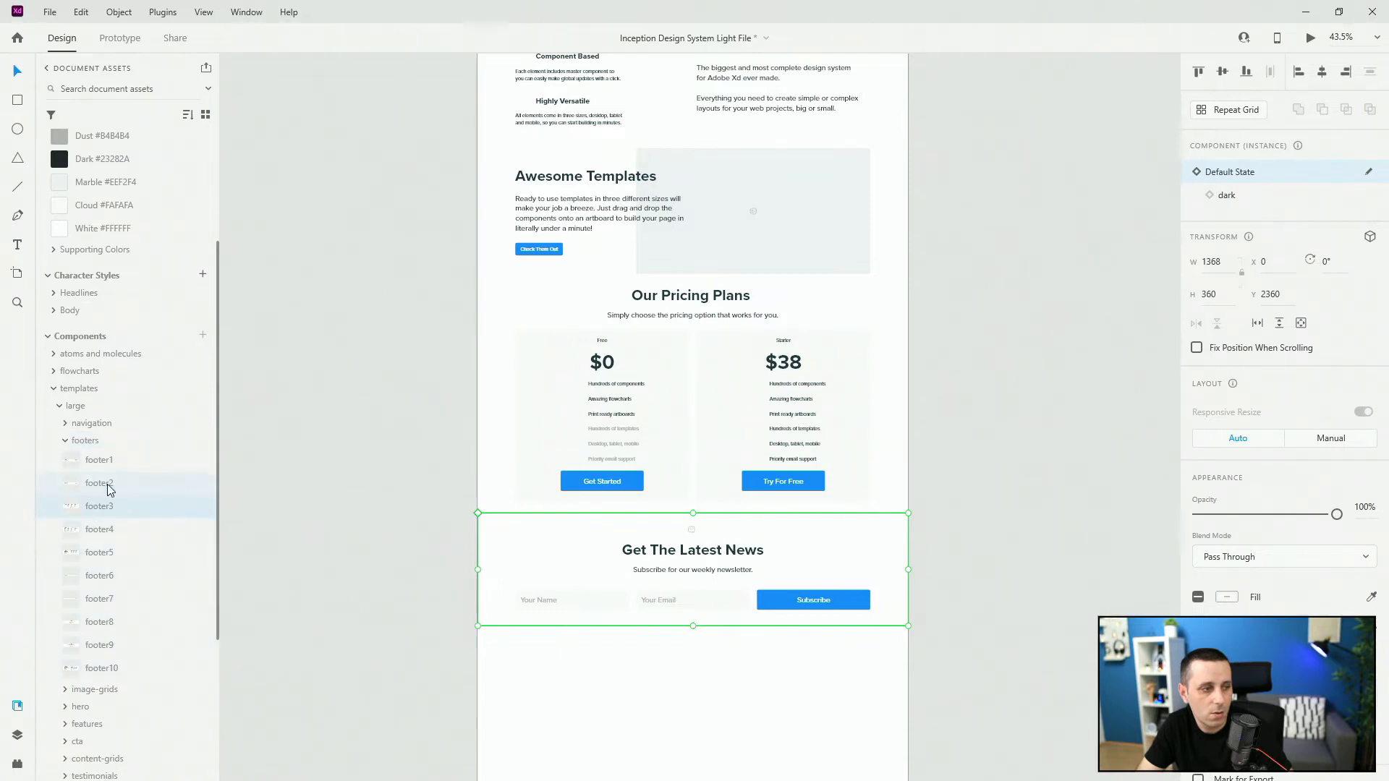
pyautogui.moveTo(101, 483); pyautogui.dragTo(493, 664)
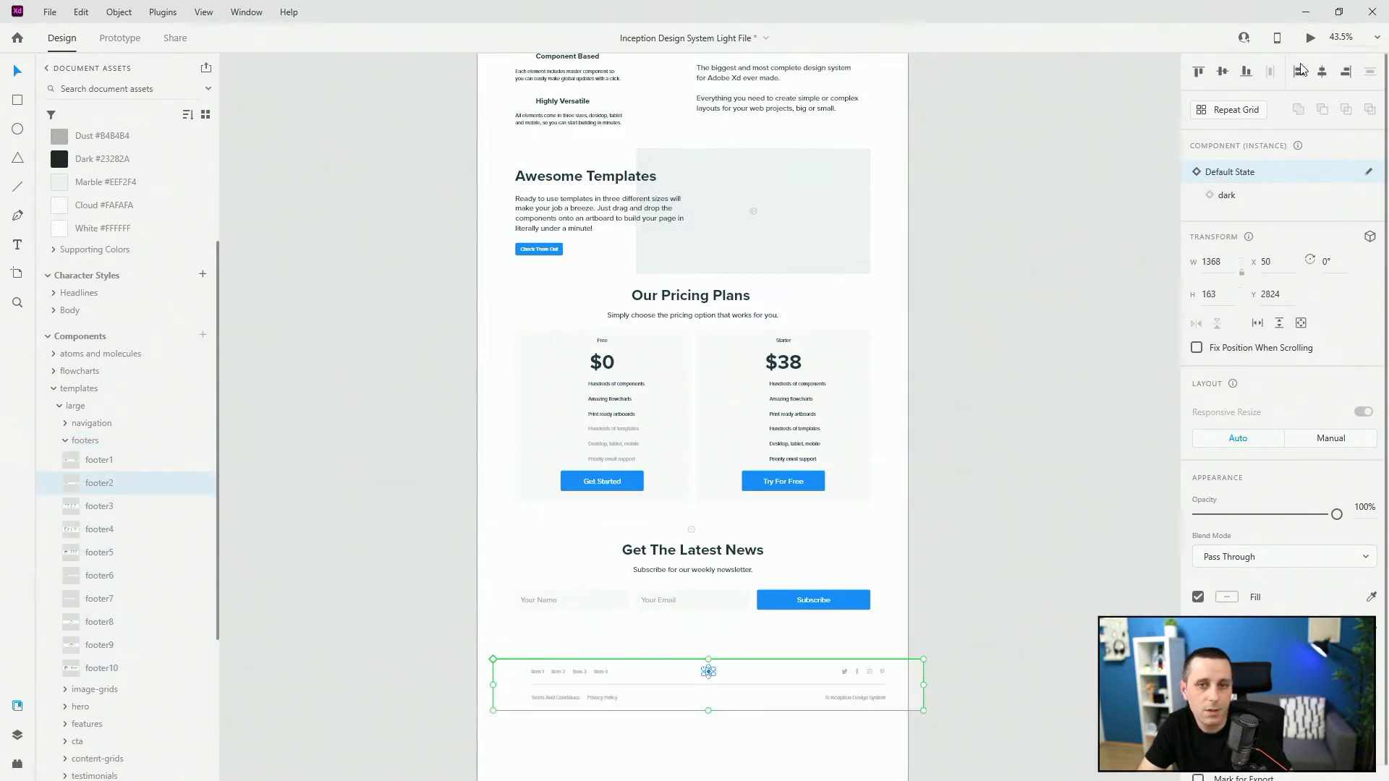
pyautogui.moveTo(656, 668); pyautogui.dragTo(655, 635)
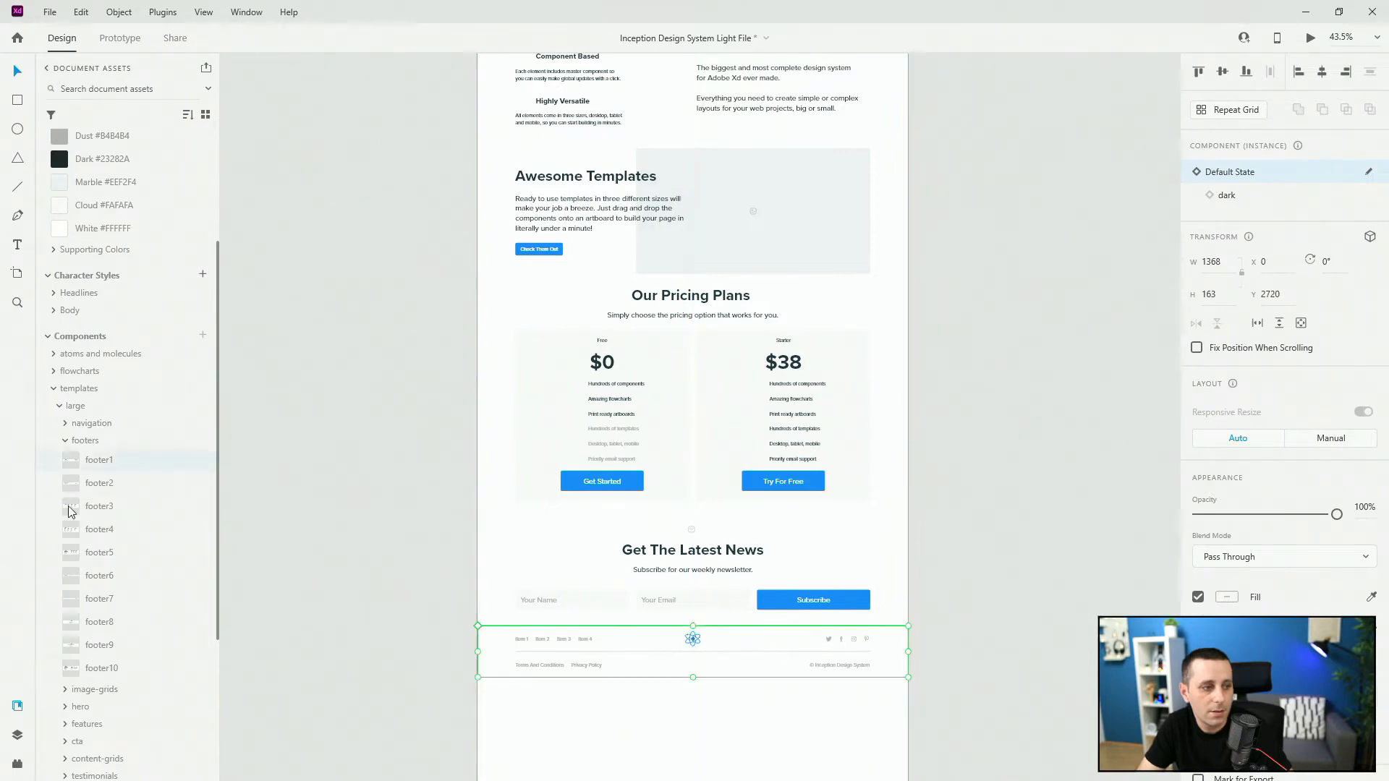
# Step: Place the columns-grid-large component from the atoms and molecules grids on the artboard, centred horizontally and aligned to the artboard's upper edge
pyautogui.click(65, 440)
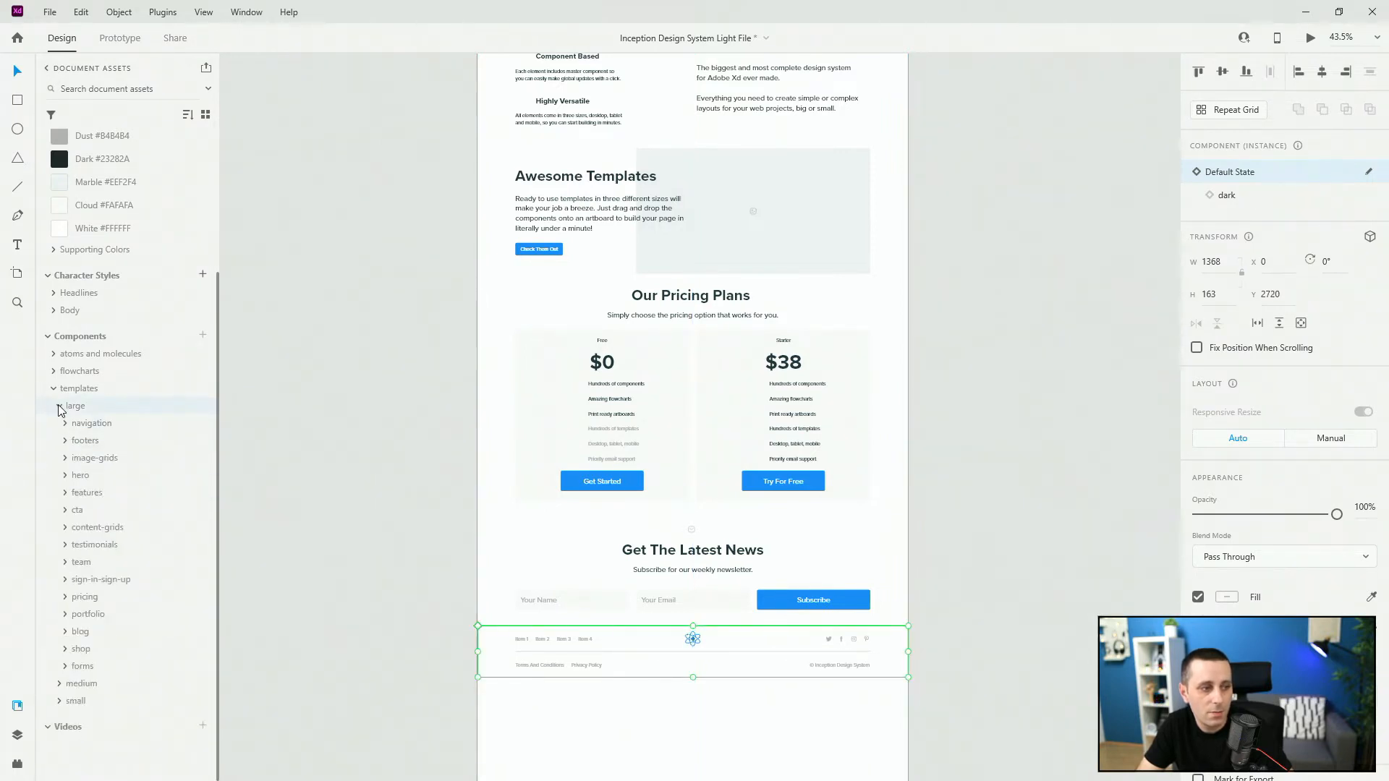
pyautogui.click(60, 407)
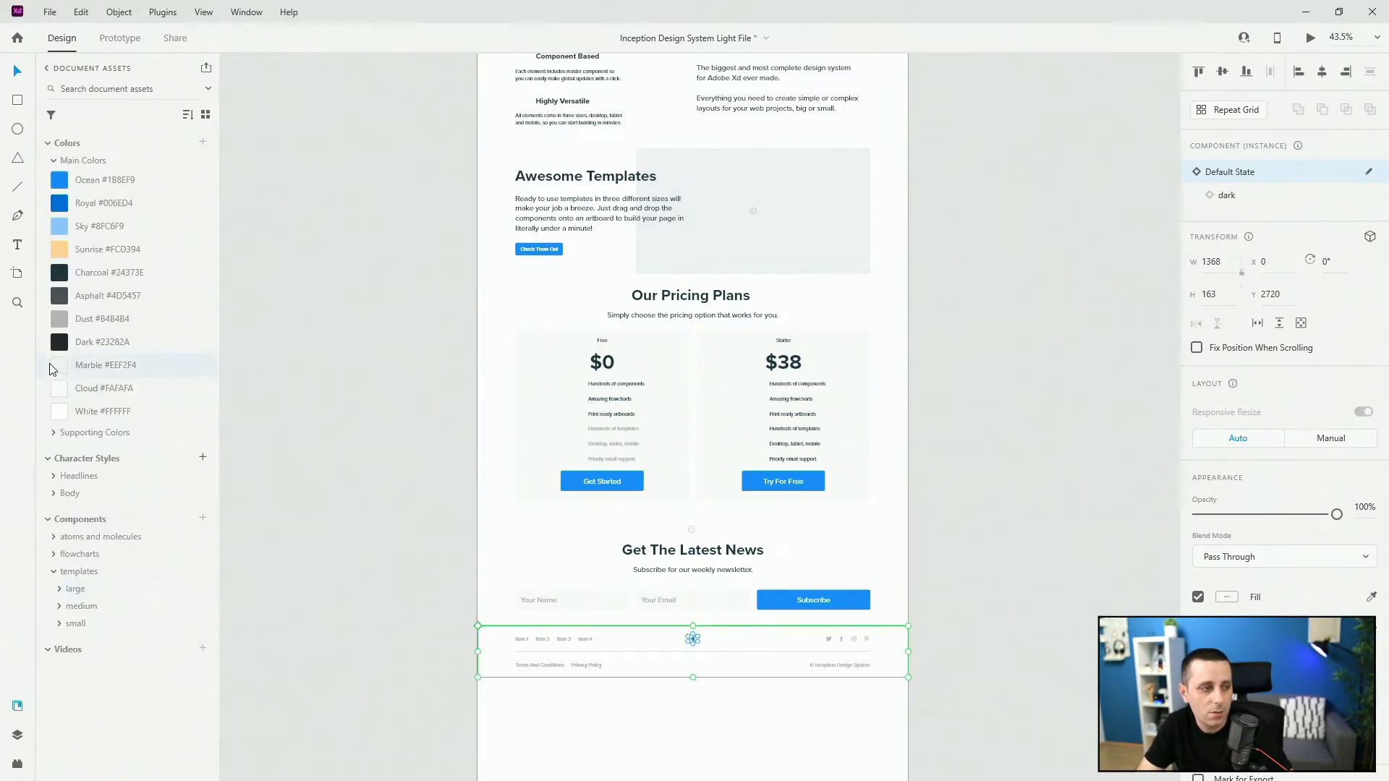
pyautogui.click(54, 537)
pyautogui.click(59, 555)
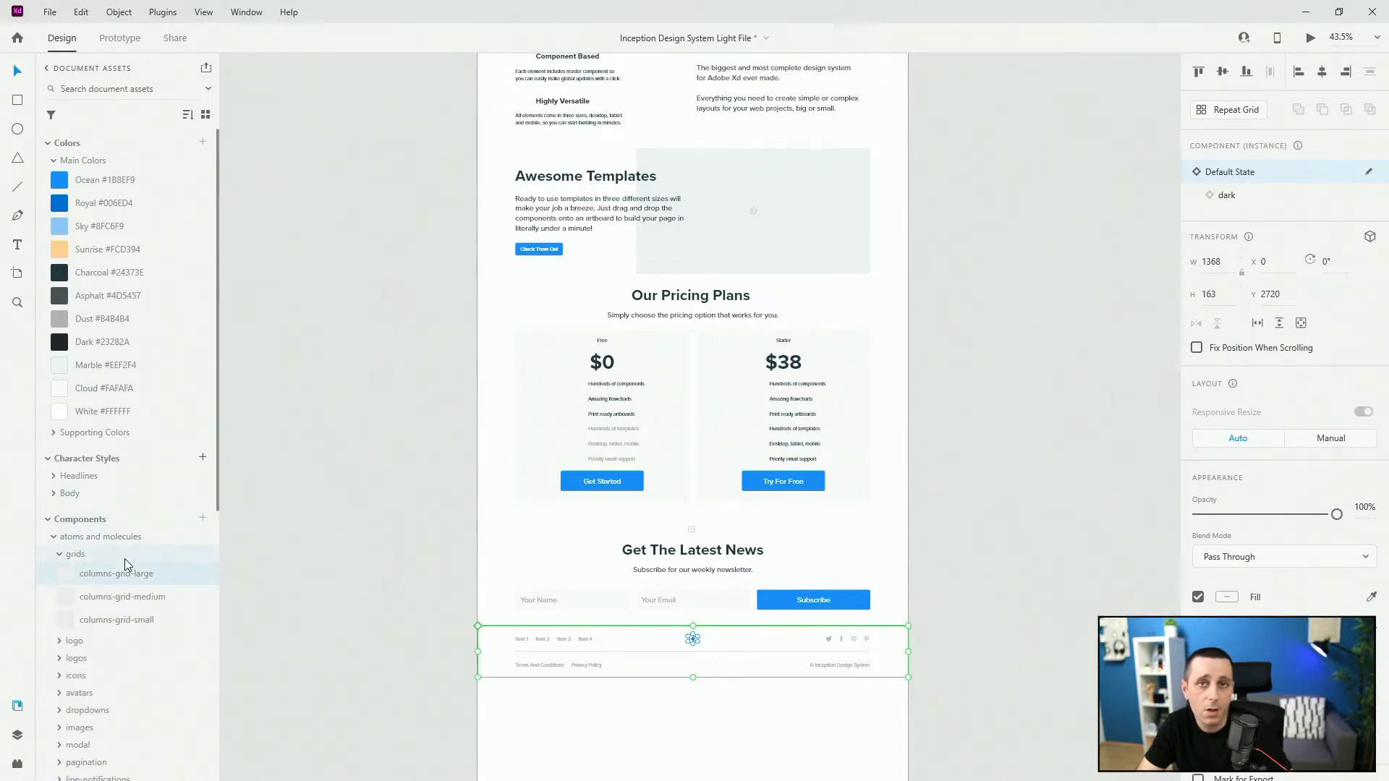
pyautogui.moveTo(112, 583); pyautogui.dragTo(552, 709)
pyautogui.scroll(-2, 560, 688)
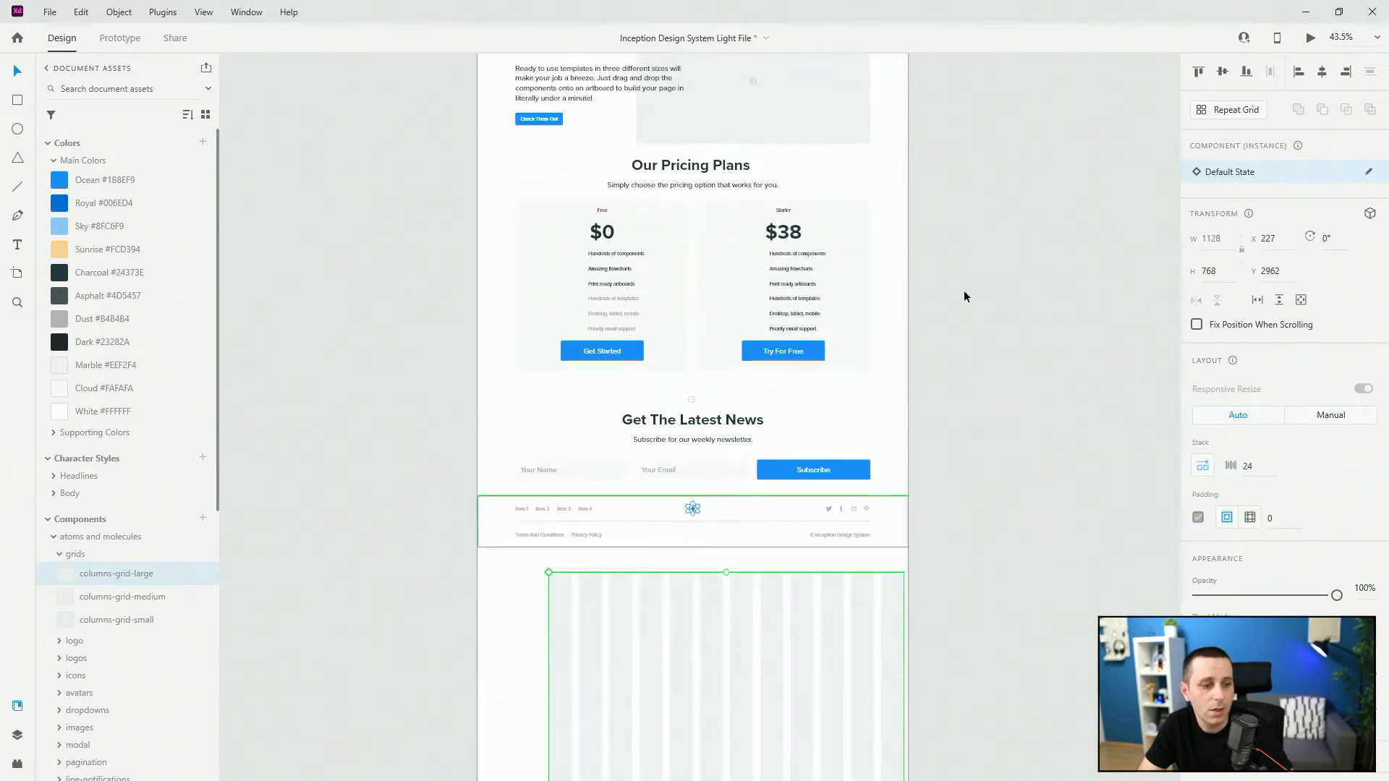
pyautogui.click(1323, 74)
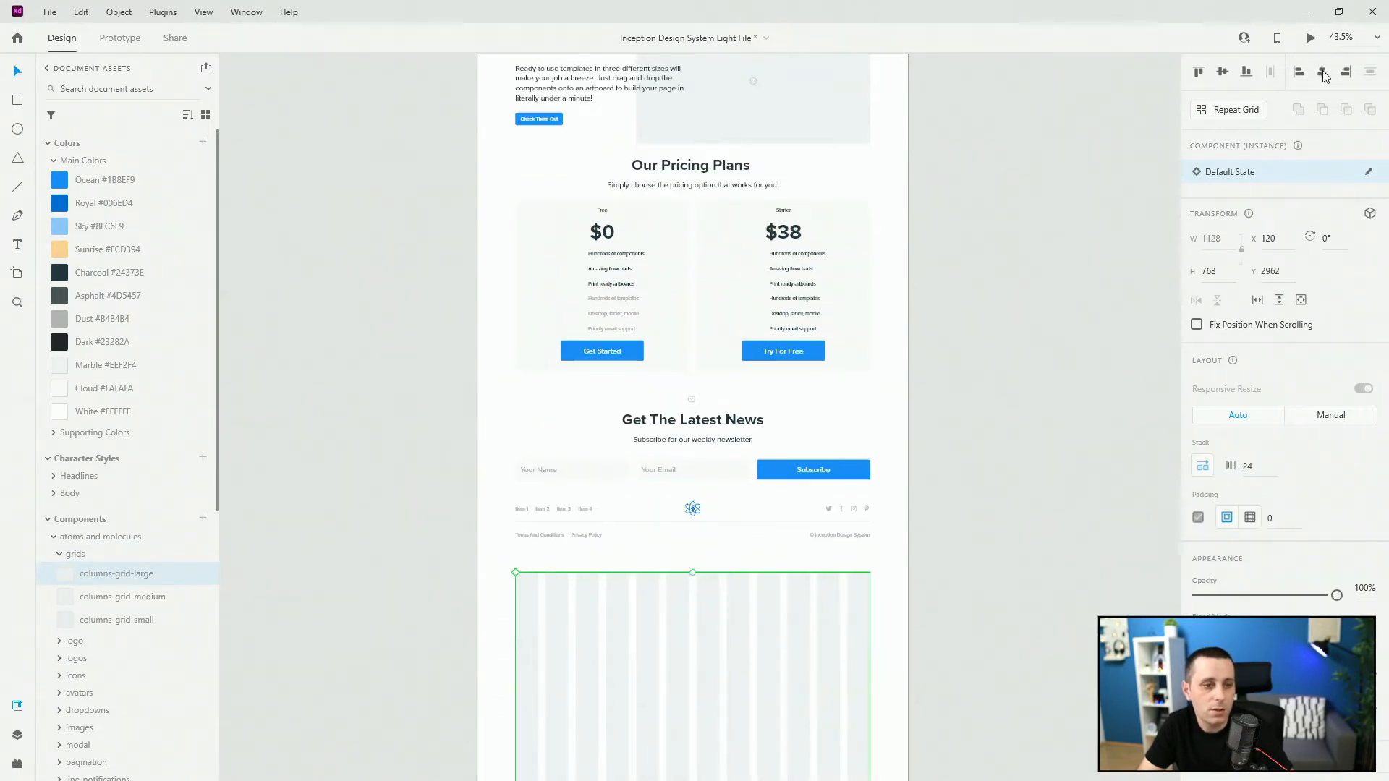
pyautogui.click(1202, 72)
# Step: Stretch the column grid down to the footer's lower edge, 2883 high, and send it to the back
pyautogui.scroll(-5, 724, 209)
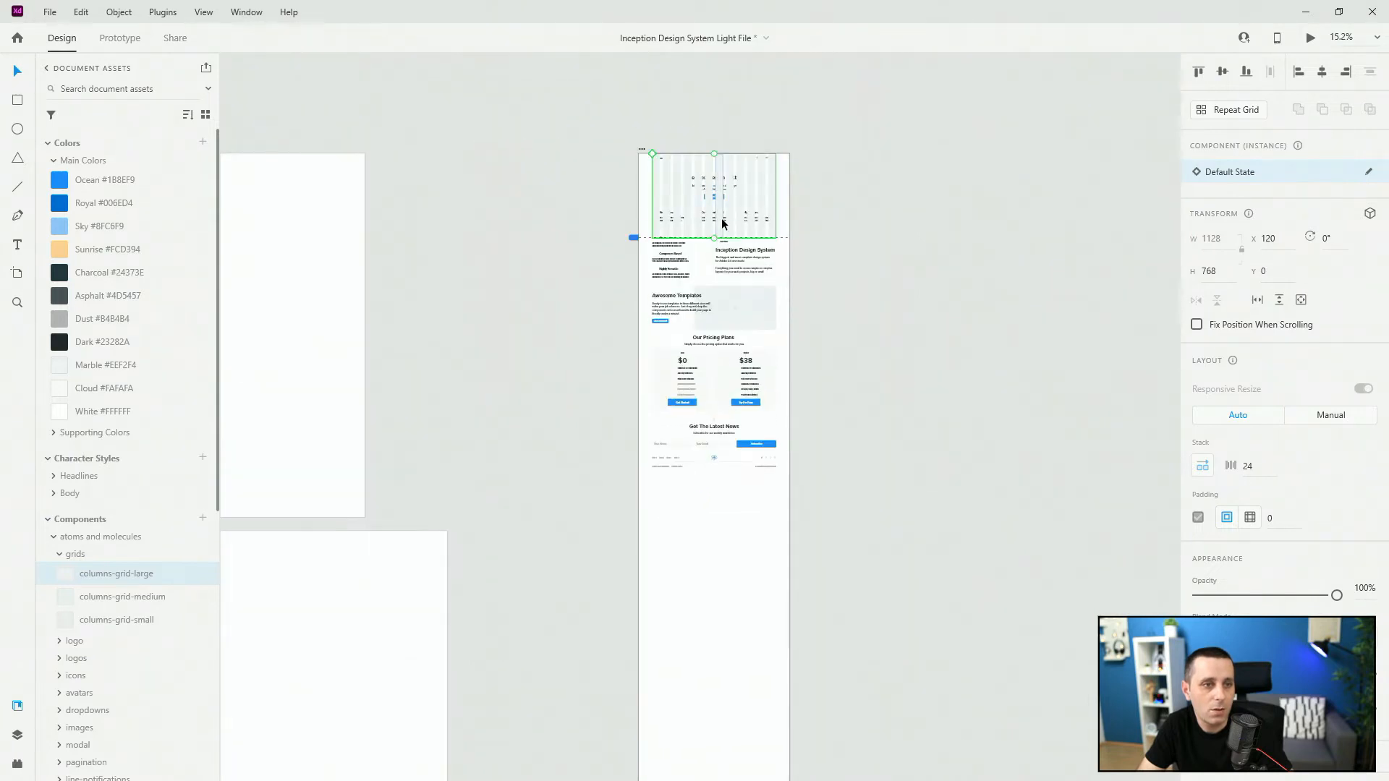
pyautogui.moveTo(713, 238); pyautogui.dragTo(723, 471)
pyautogui.rightClick(756, 179)
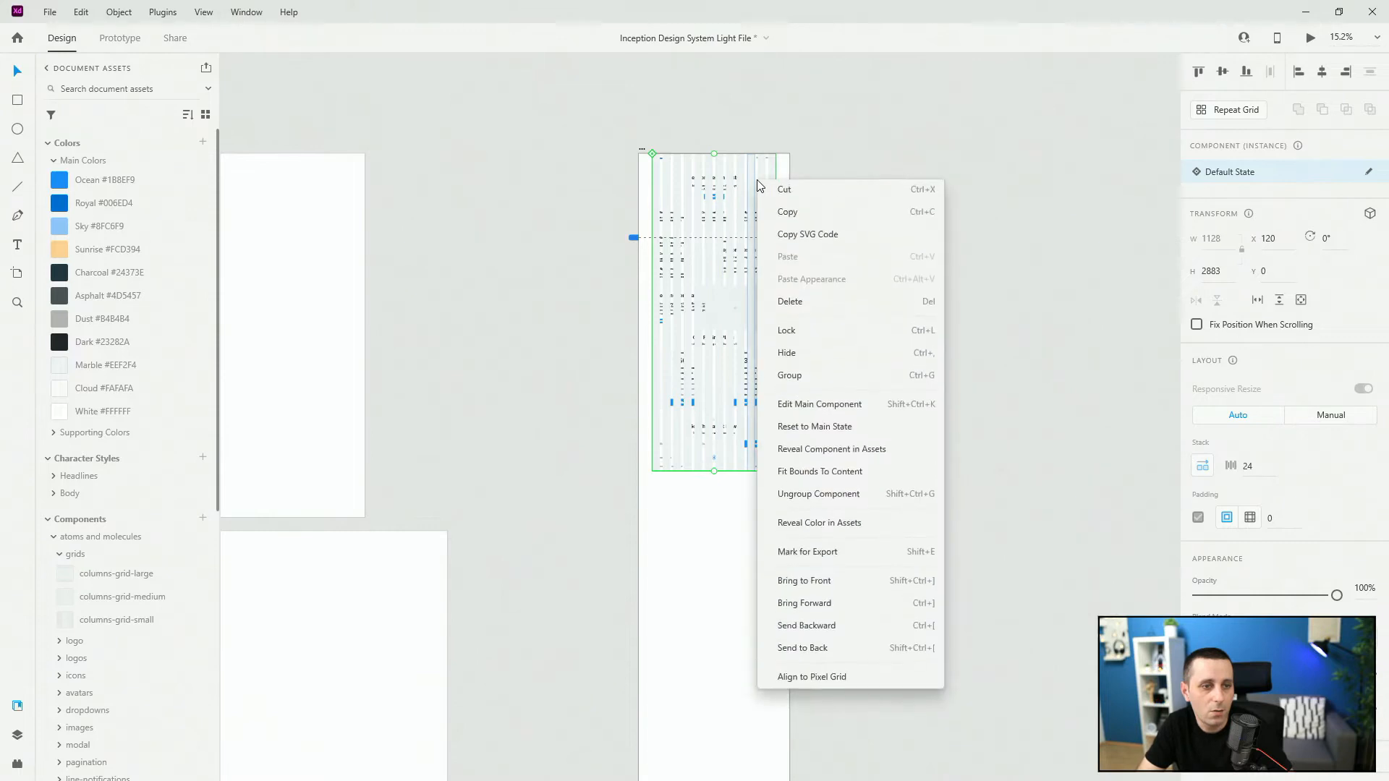
pyautogui.click(833, 649)
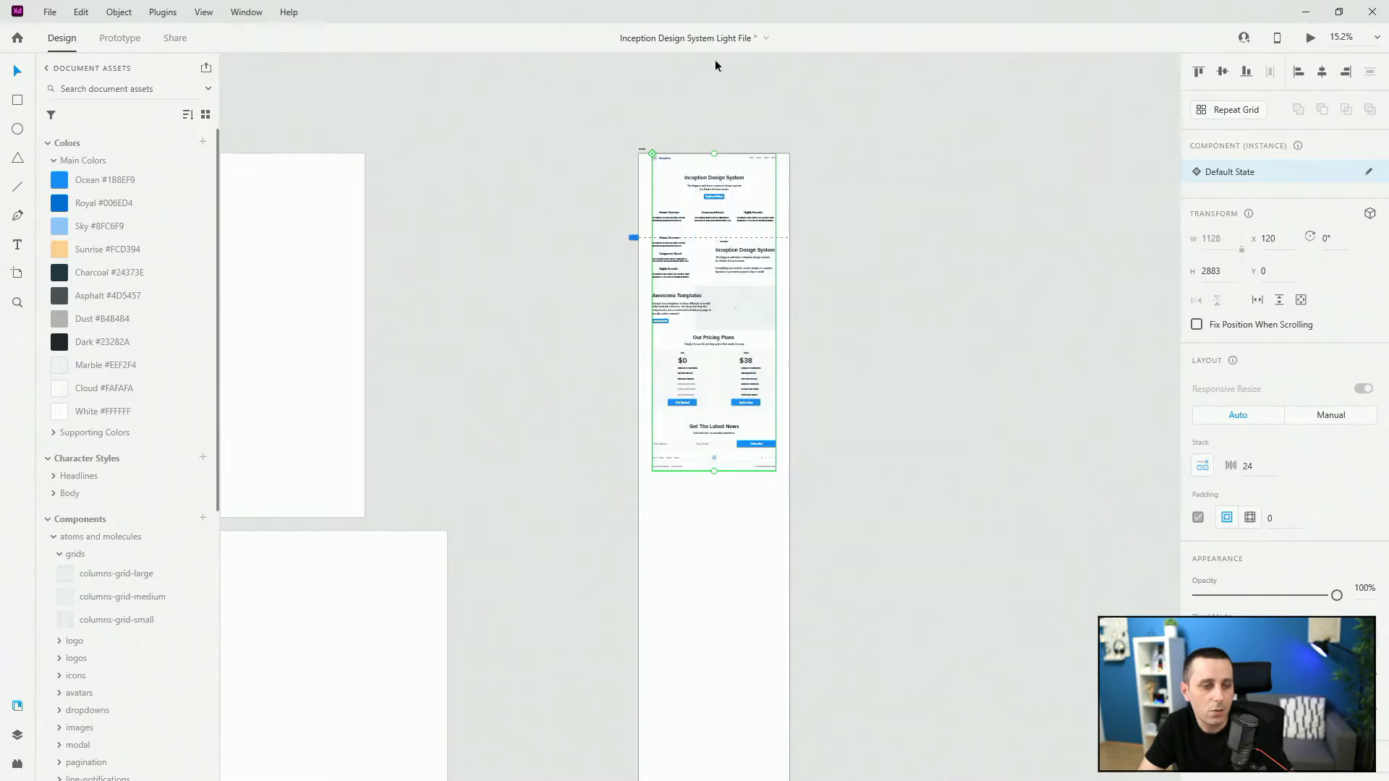
# Step: Shorten the page artboard to a height of about 3636, leaving some empty space below the footer
pyautogui.click(642, 147)
pyautogui.scroll(-3, 661, 262)
pyautogui.scroll(-2, 665, 270)
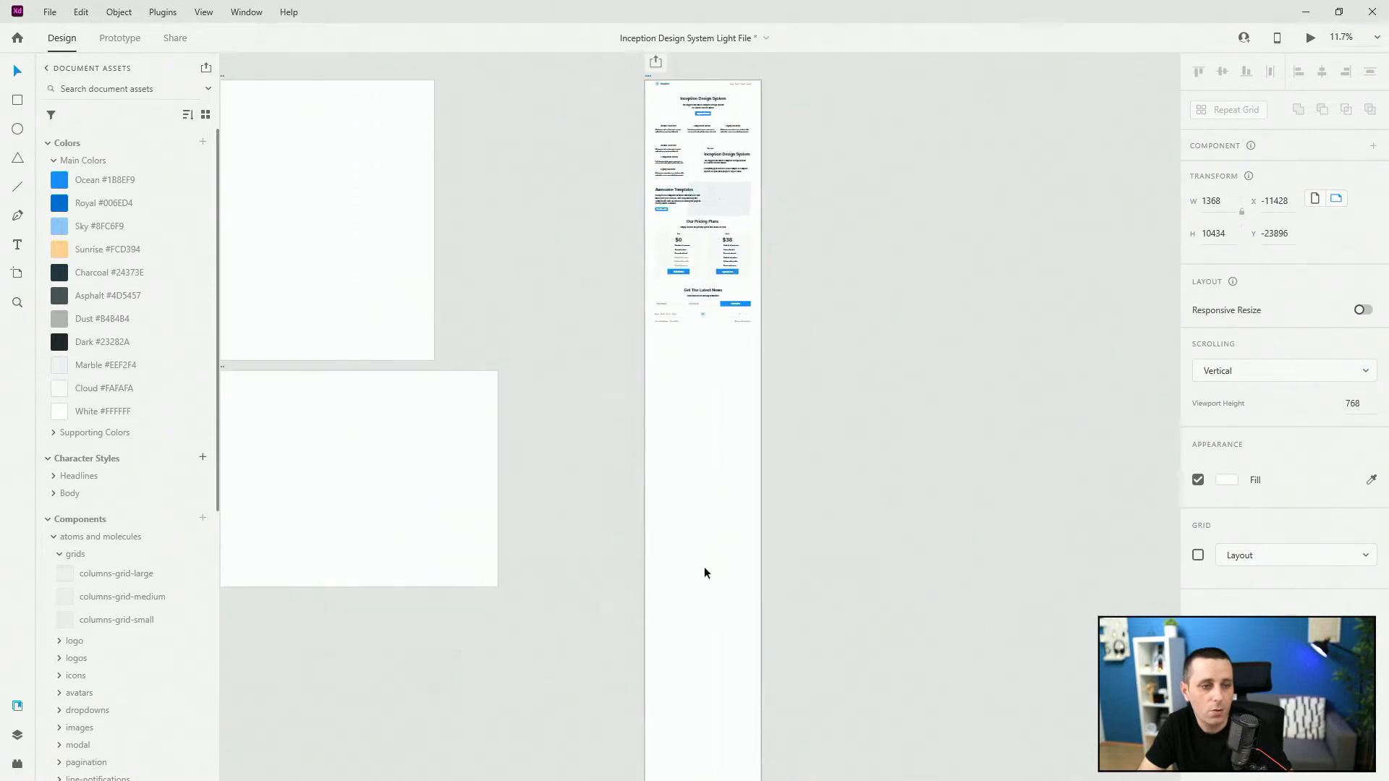
pyautogui.scroll(-2, 704, 567)
pyautogui.scroll(-2, 697, 644)
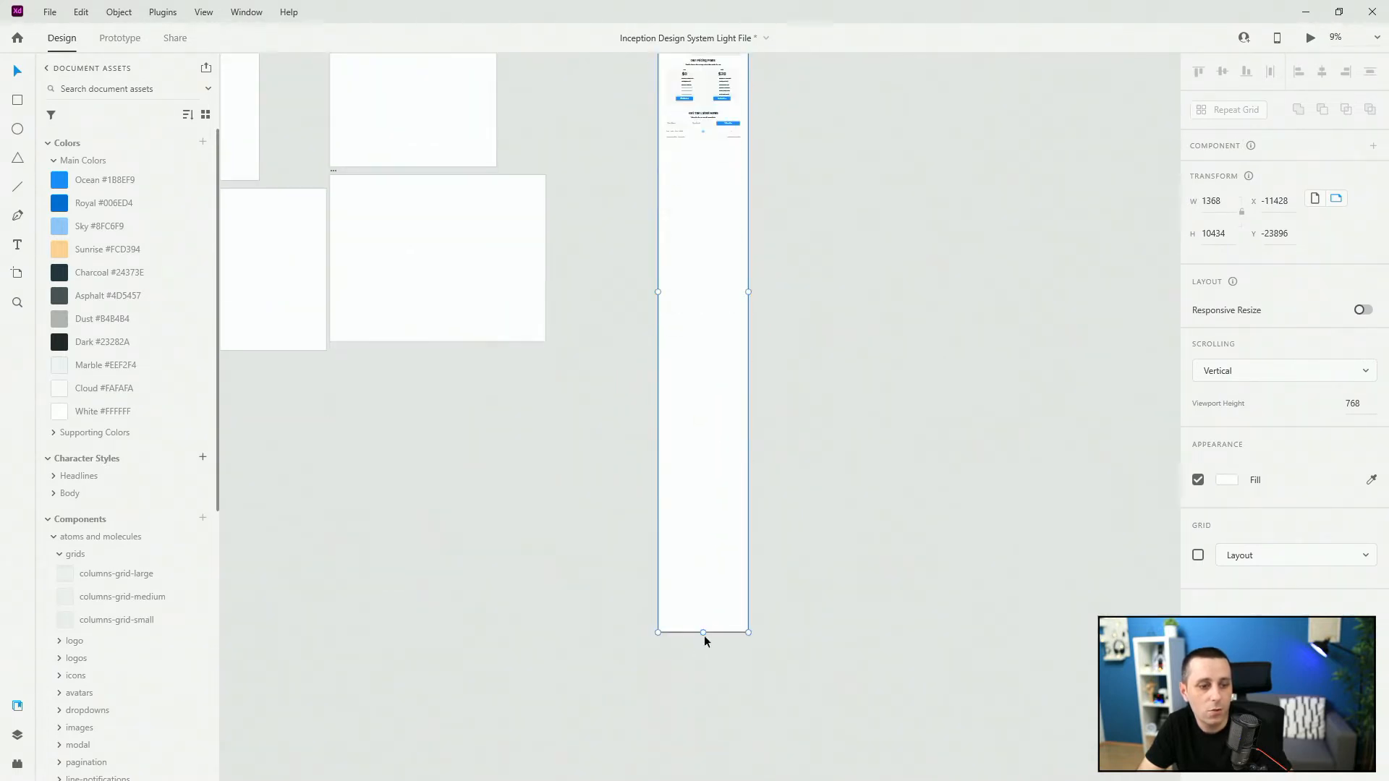
pyautogui.moveTo(704, 635); pyautogui.dragTo(731, 186)
pyautogui.scroll(2, 727, 208)
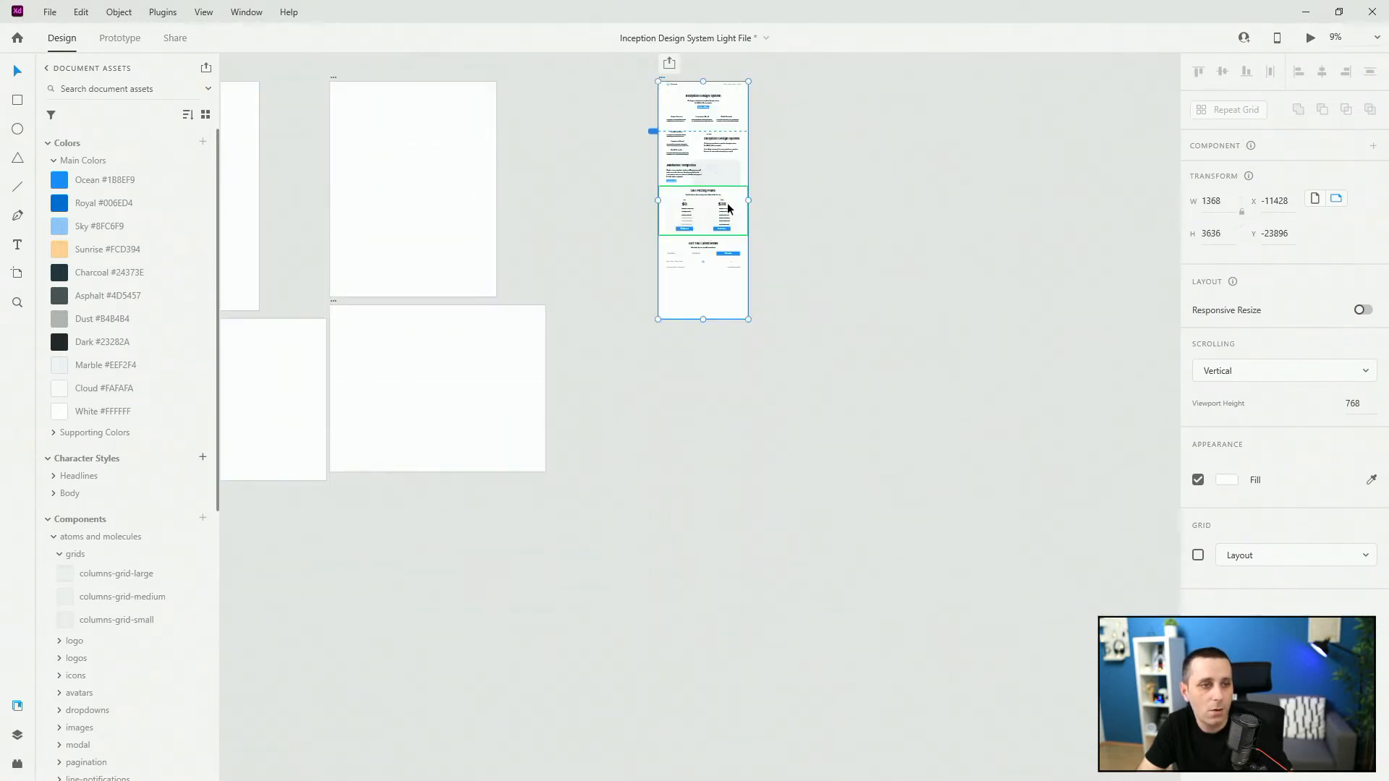
pyautogui.scroll(1, 728, 208)
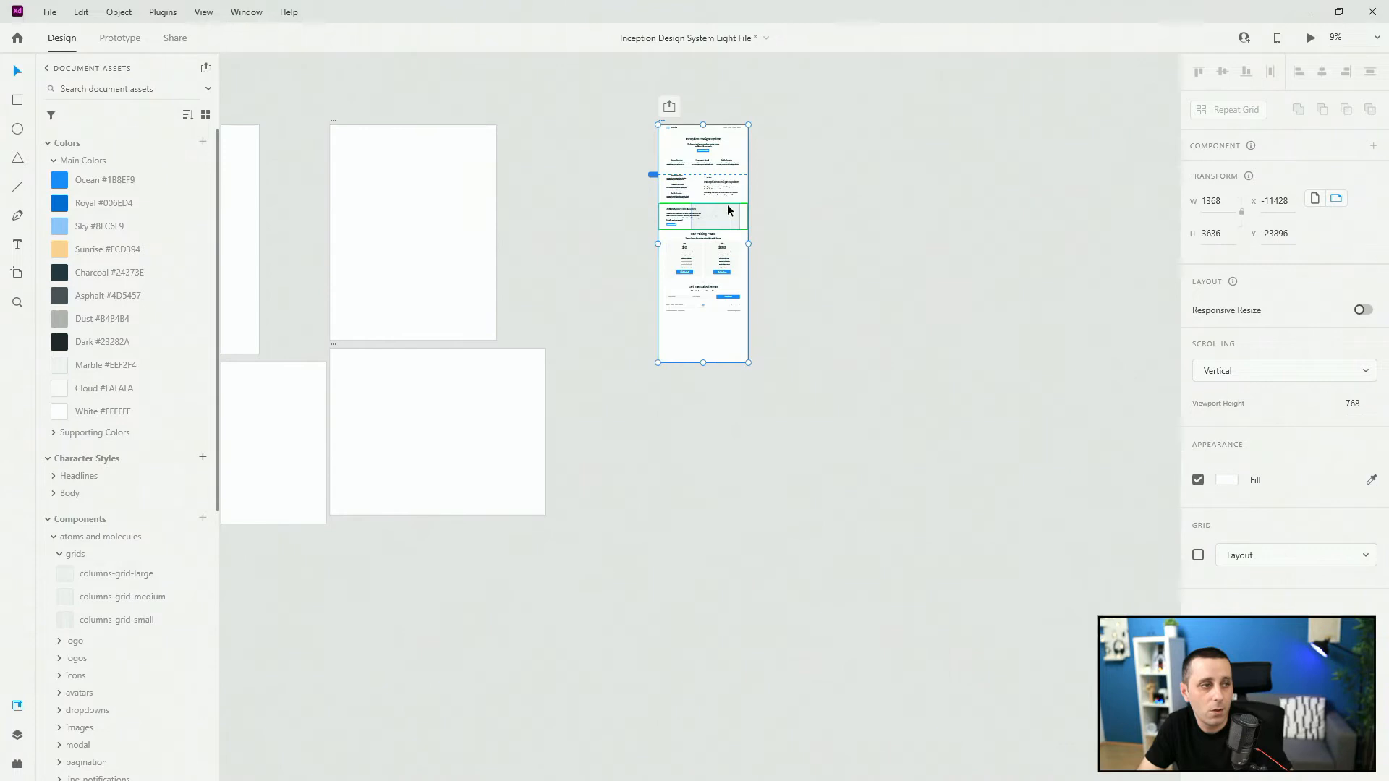
# Step: Reorder the artboard's layers so nav1 comes first, hero4 second, and footer2 sits directly above columns-grid-large
pyautogui.click(18, 735)
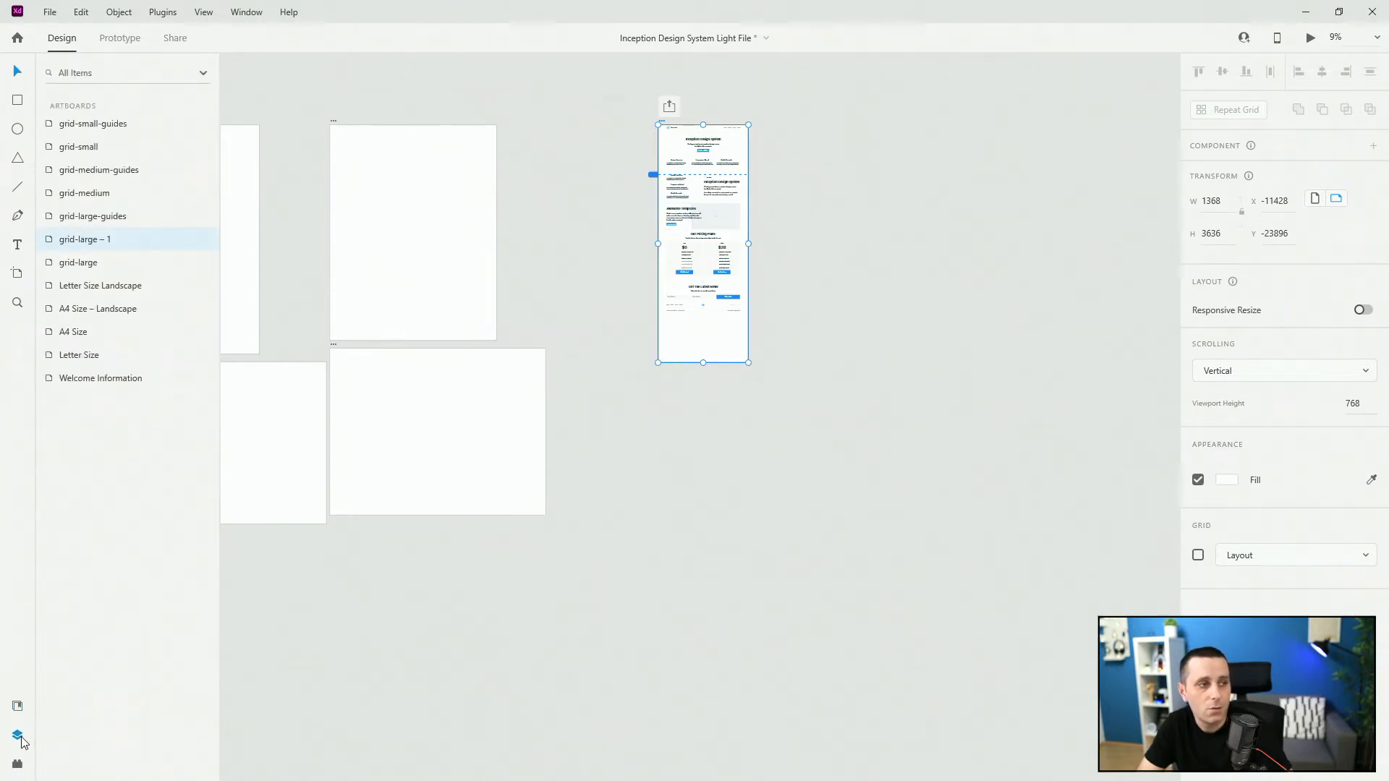
pyautogui.click(695, 156)
pyautogui.scroll(5, 722, 106)
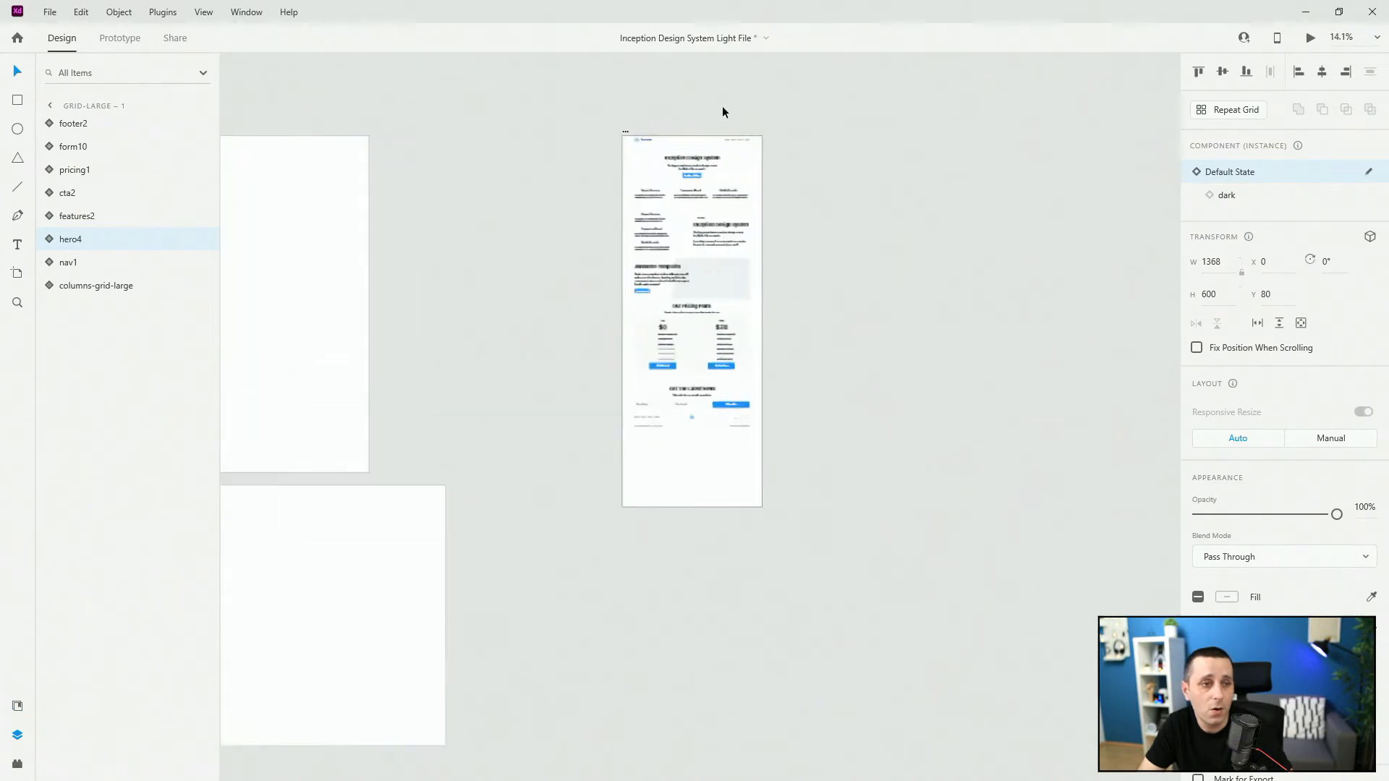
pyautogui.moveTo(102, 124)
pyautogui.mouseDown()
pyautogui.moveTo(102, 283)
pyautogui.moveTo(101, 120)
pyautogui.mouseUp()
pyautogui.moveTo(119, 233); pyautogui.dragTo(105, 145)
# Step: Move the features2, cta2 and pricing1 layers, in that order, between hero4 and form10
pyautogui.click(701, 272)
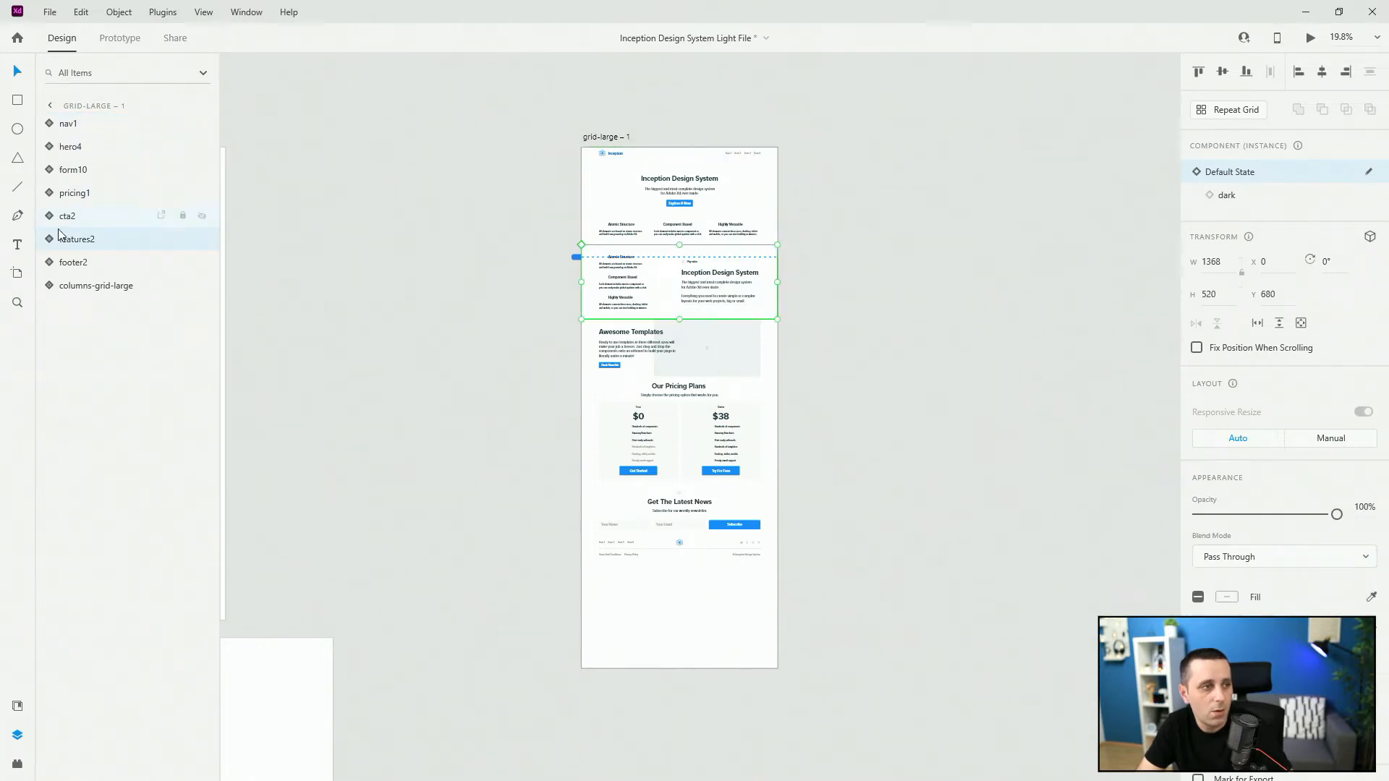
pyautogui.moveTo(87, 241); pyautogui.dragTo(95, 174)
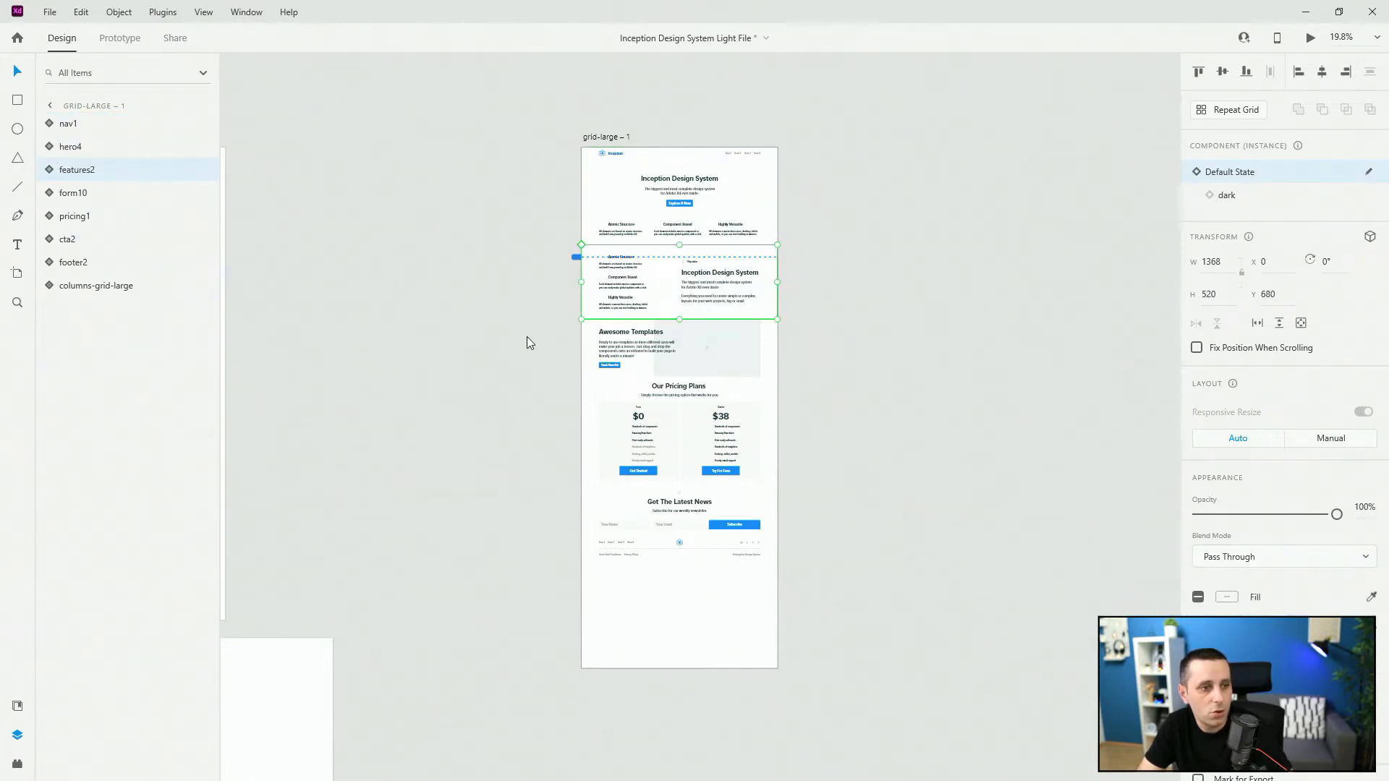
pyautogui.click(617, 354)
pyautogui.moveTo(85, 246); pyautogui.dragTo(69, 182)
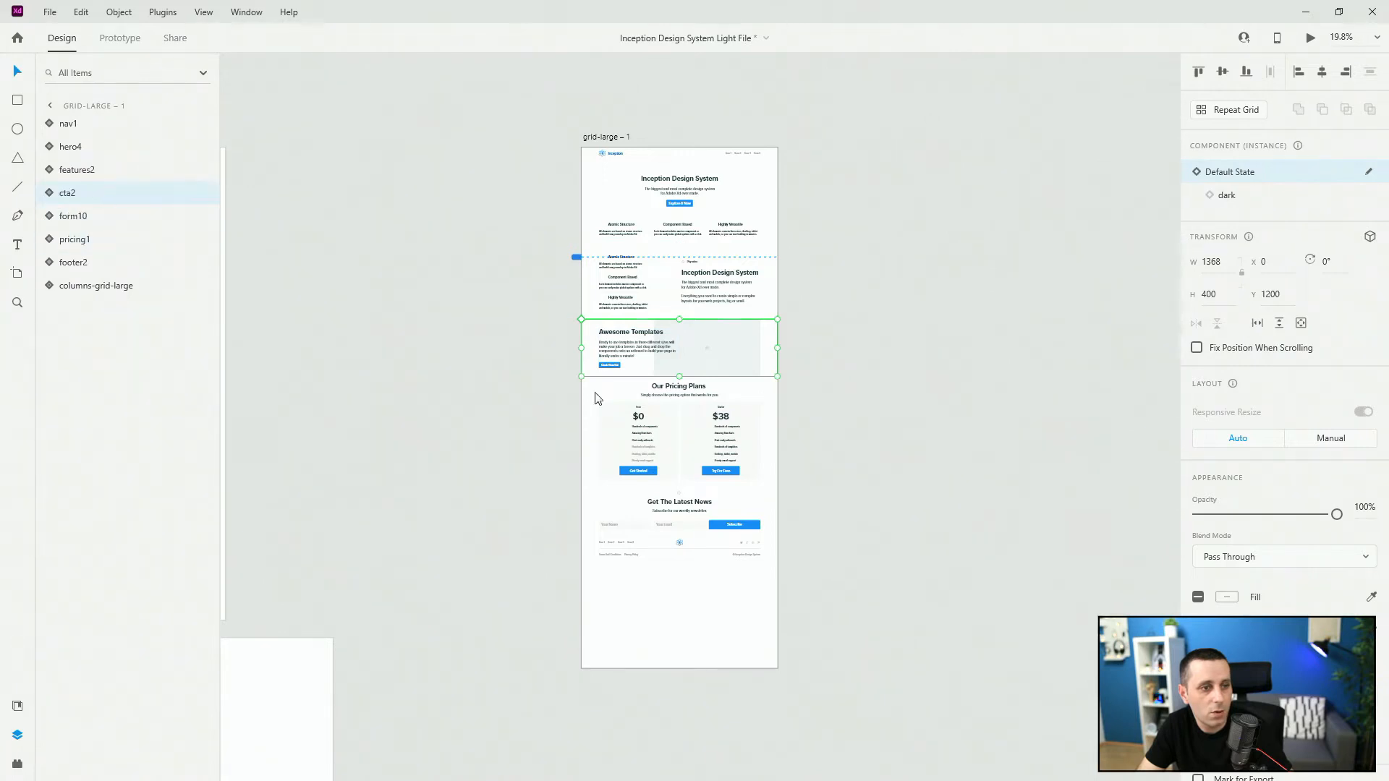
pyautogui.click(587, 394)
pyautogui.moveTo(87, 233); pyautogui.dragTo(88, 208)
# Step: Set the opacity of the columns-grid-large layer to 0%
pyautogui.click(103, 288)
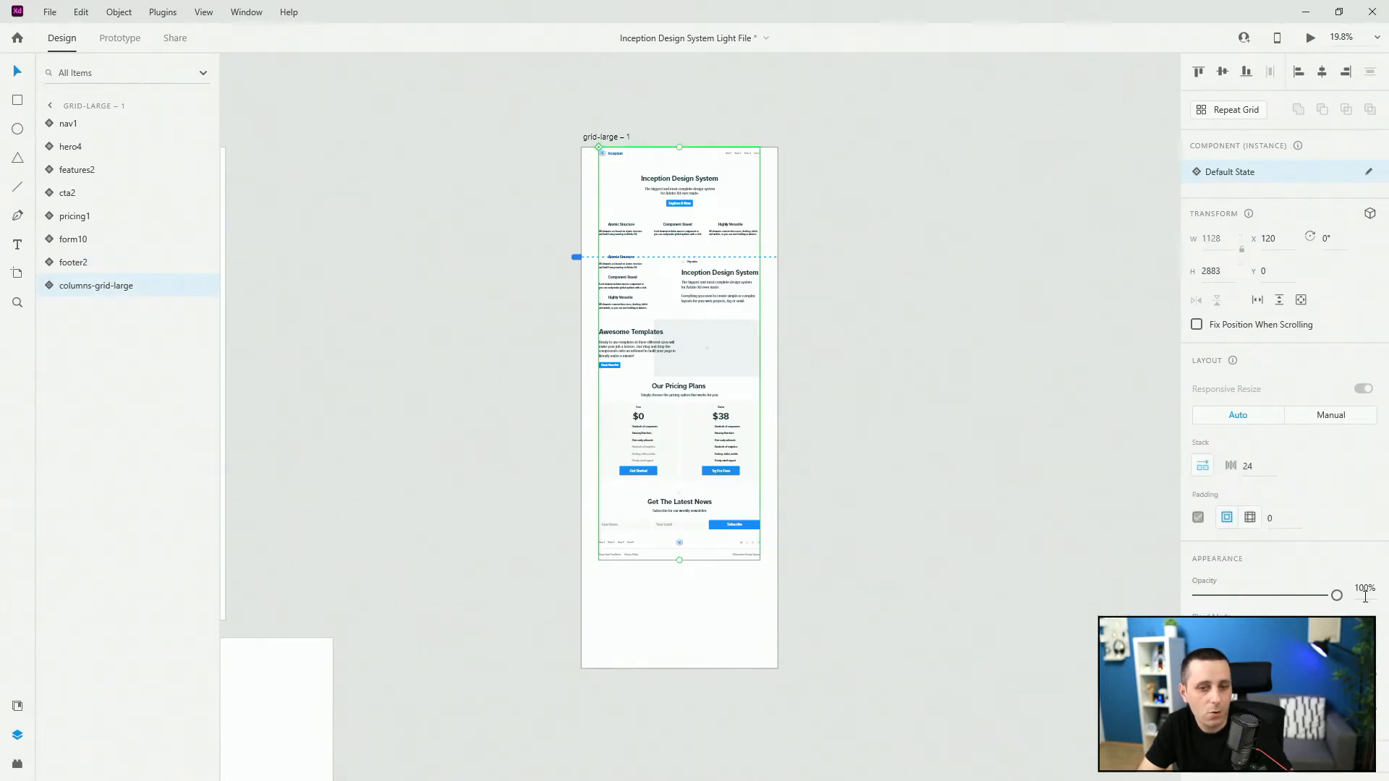
pyautogui.moveTo(1336, 595); pyautogui.dragTo(1169, 588)
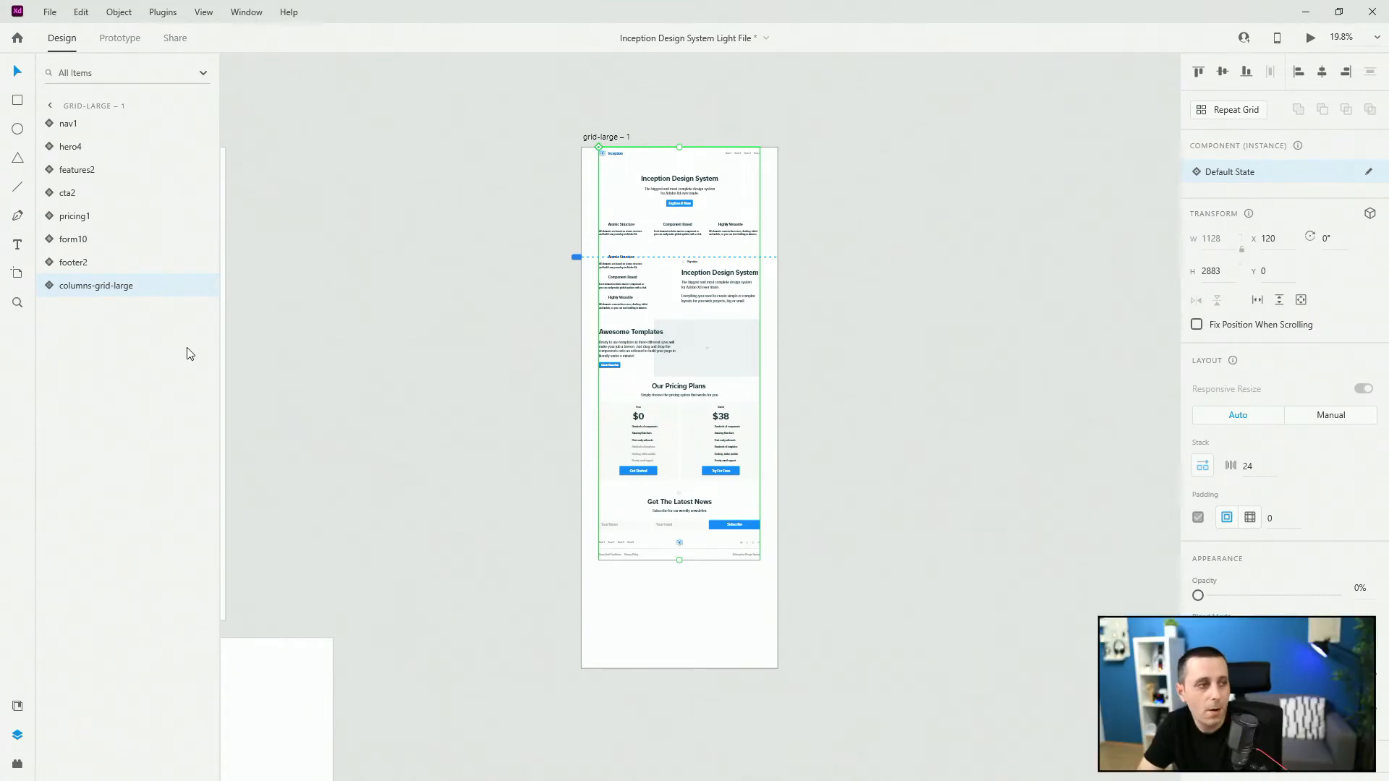
# Step: Group all layers from nav1 through footer2 and rename the group "website"
pyautogui.click(81, 262)
pyautogui.keyDown('shift'); pyautogui.click(96, 125); pyautogui.keyUp('shift')
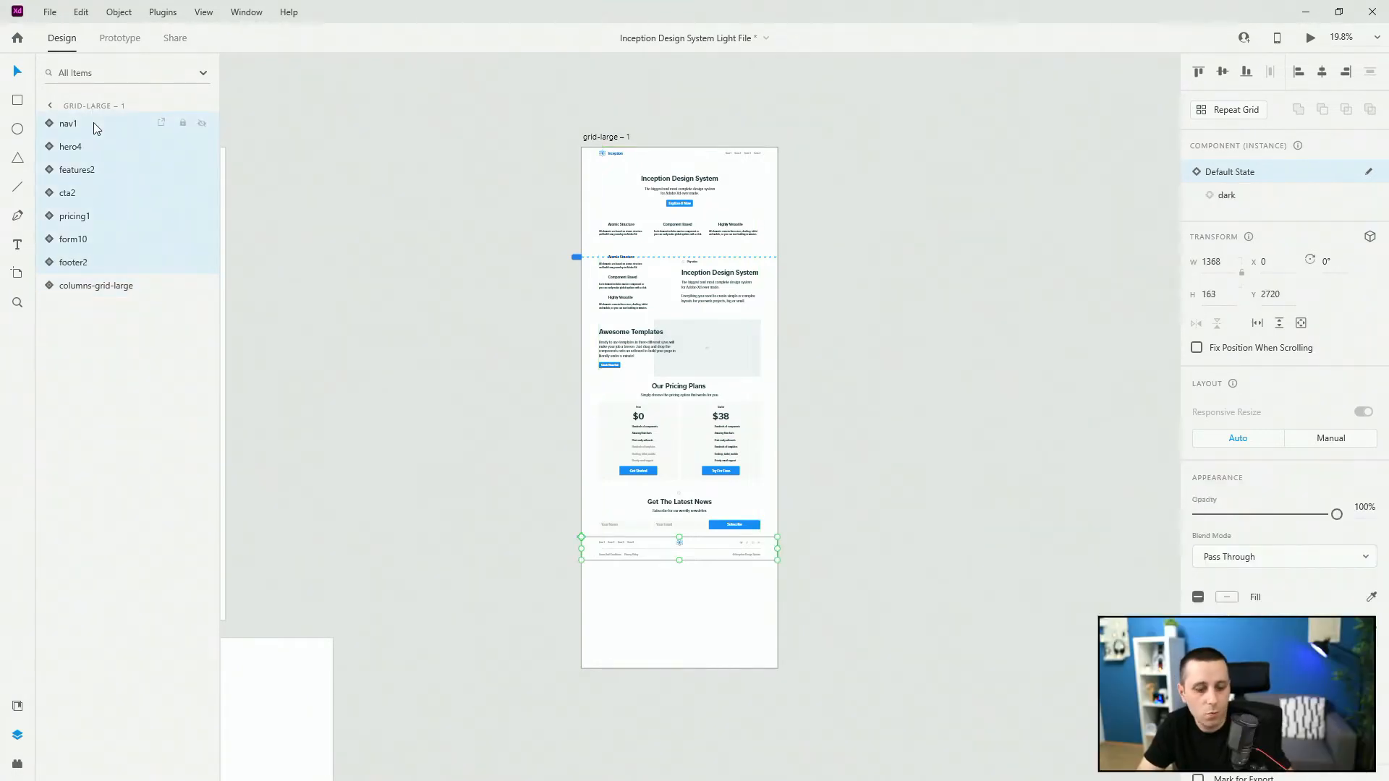
pyautogui.hotkey('ctrl', 'g')
pyautogui.doubleClick(77, 124)
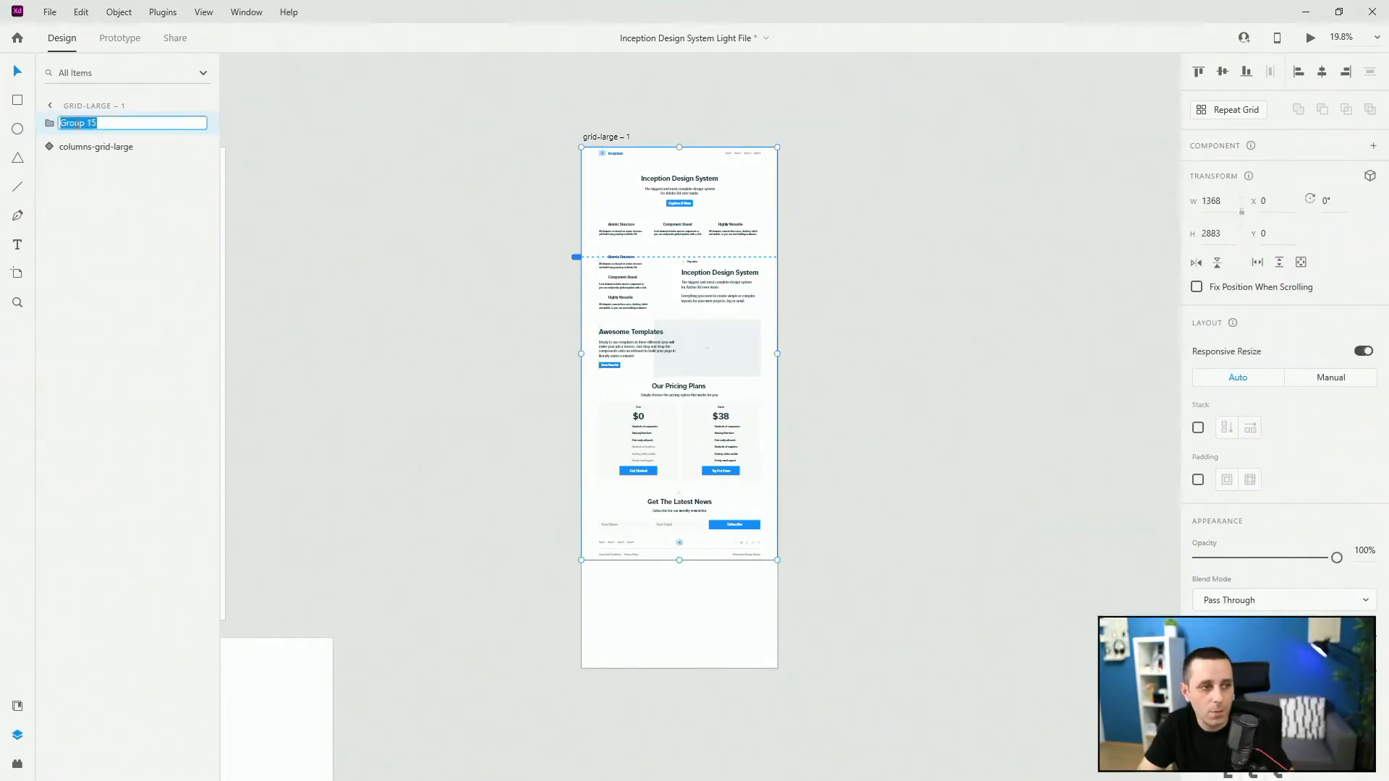
pyautogui.write('website')
pyautogui.press('Return')
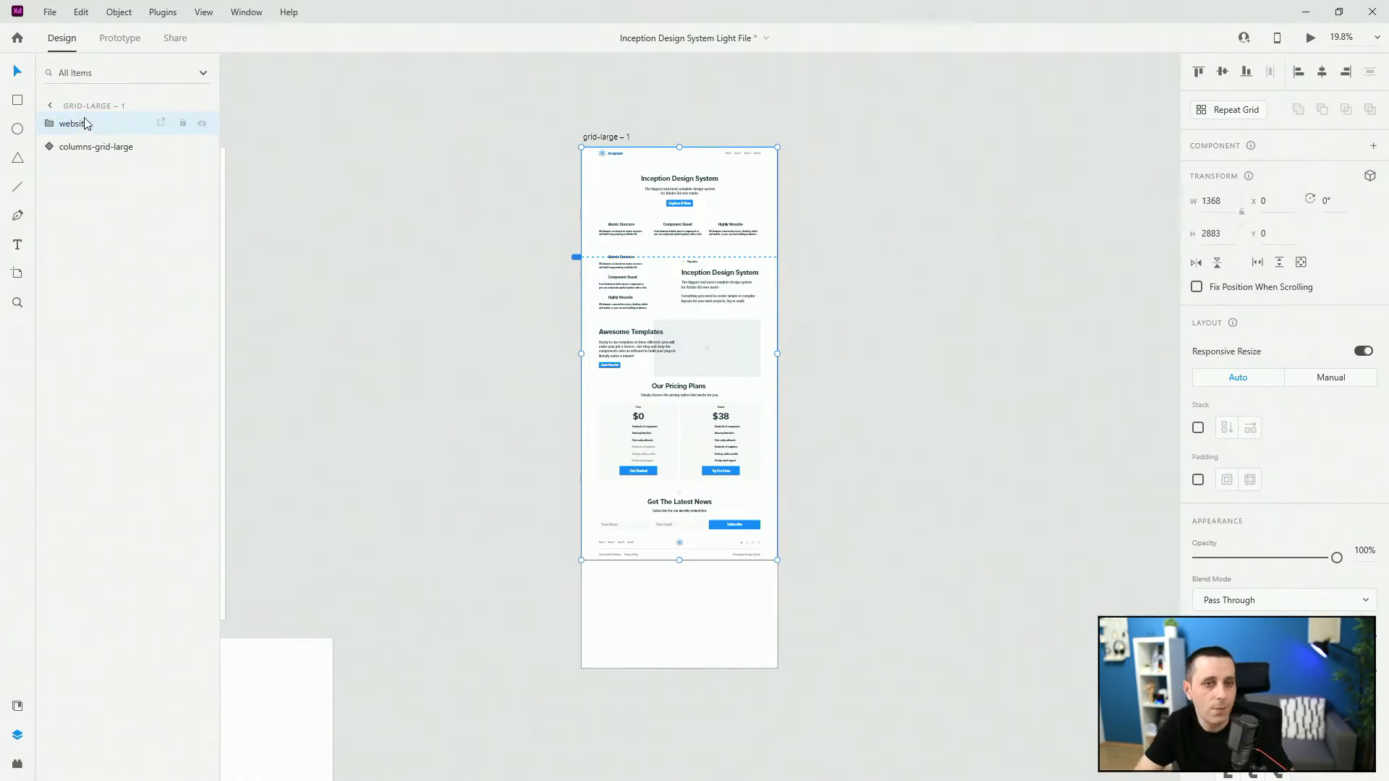
# Step: Turn on a vertical stack for the website group and set the spacing between its sections to 40
pyautogui.click(1198, 427)
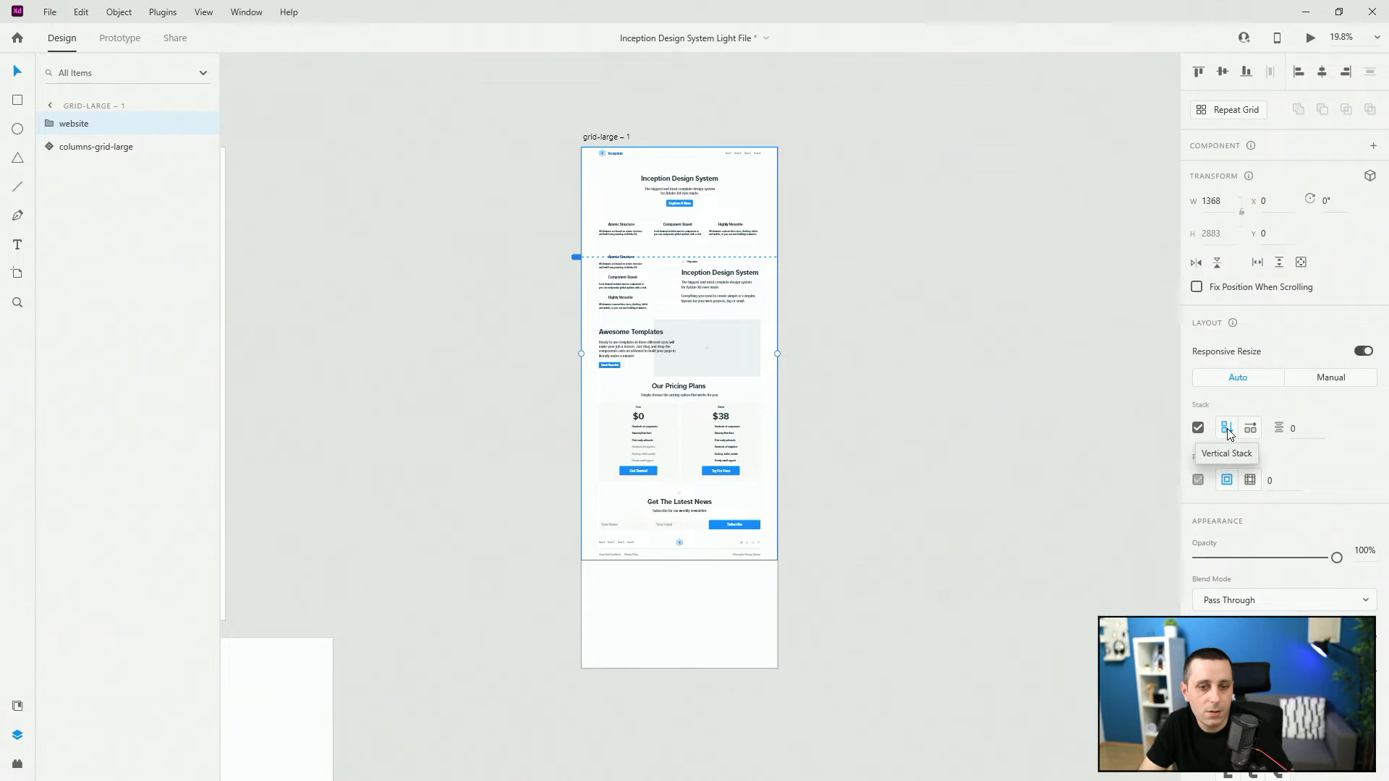
pyautogui.click(1295, 428)
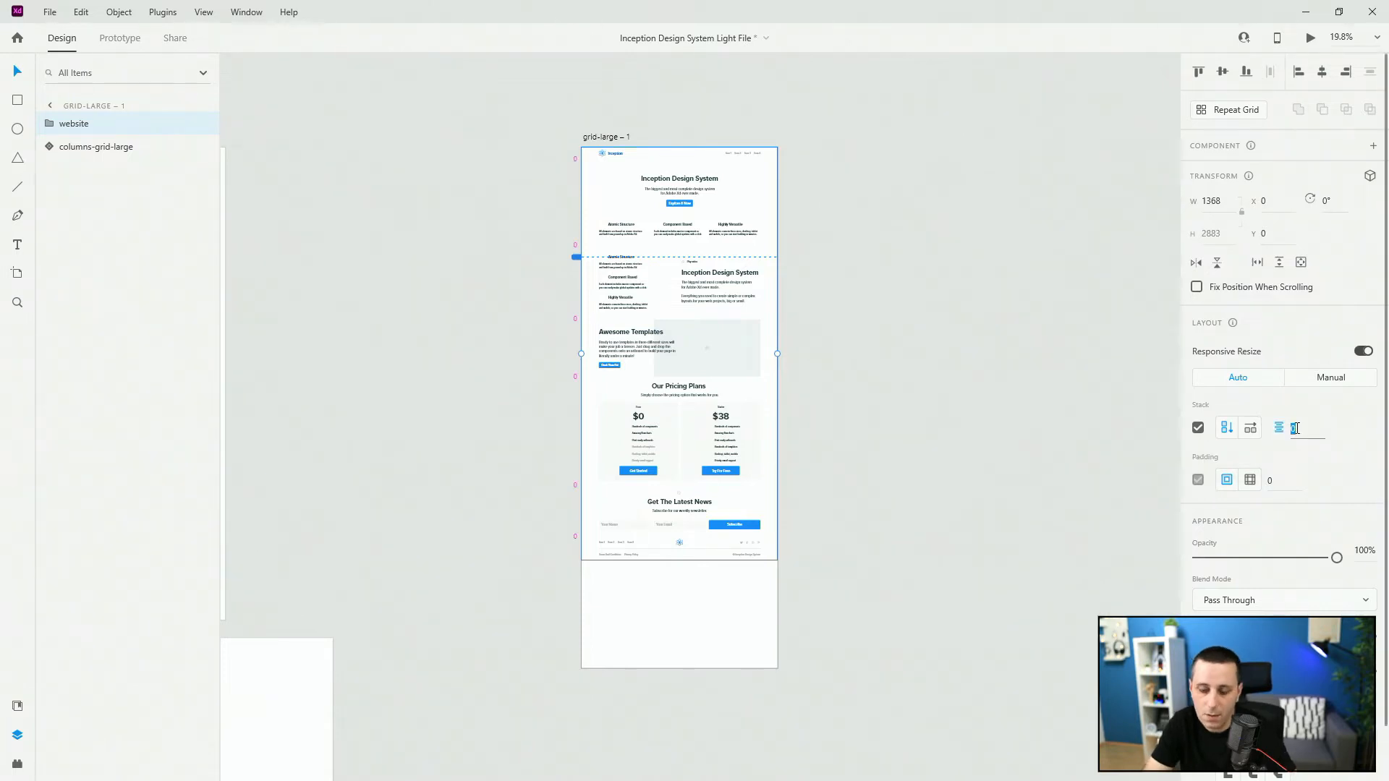
pyautogui.write('40')
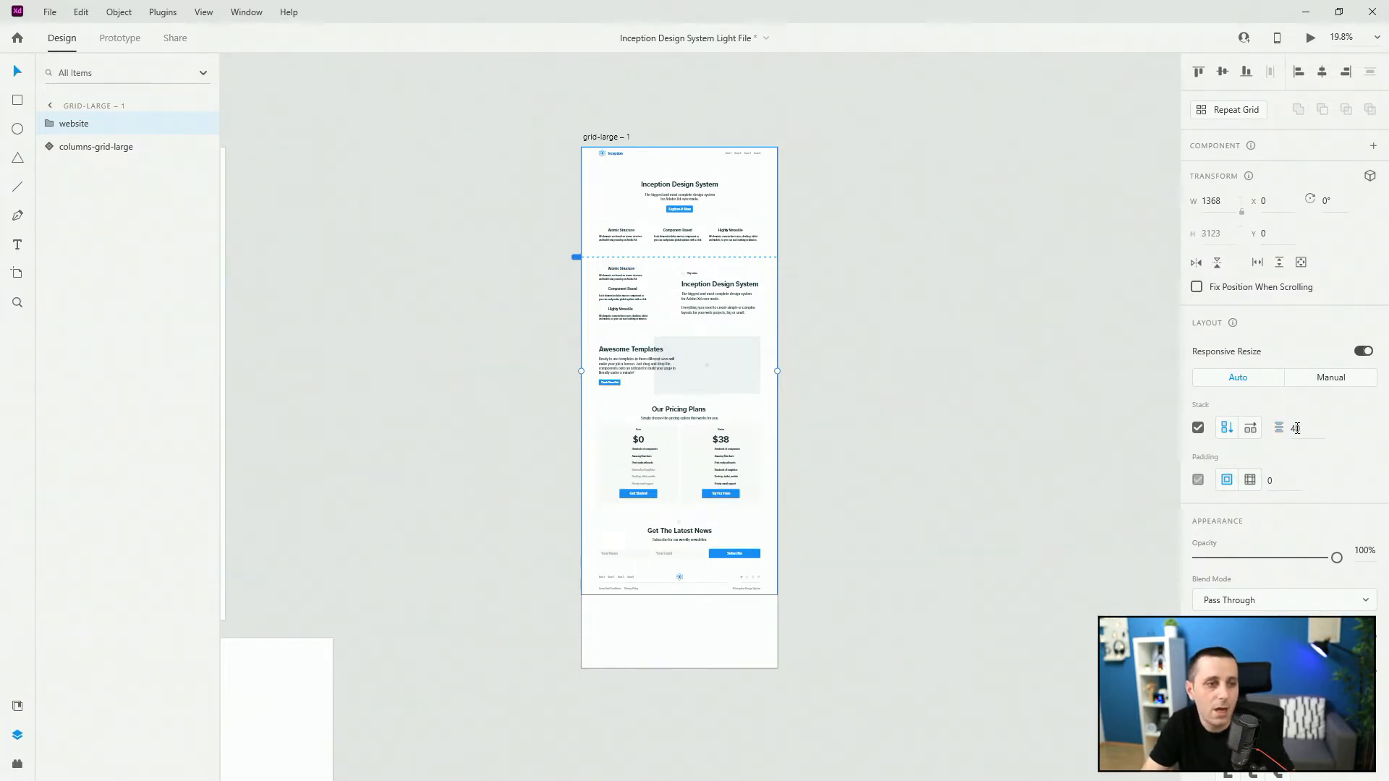
# Step: Change the fill colour of the grid-large – 1 artboard to #757575
pyautogui.scroll(3, 679, 146)
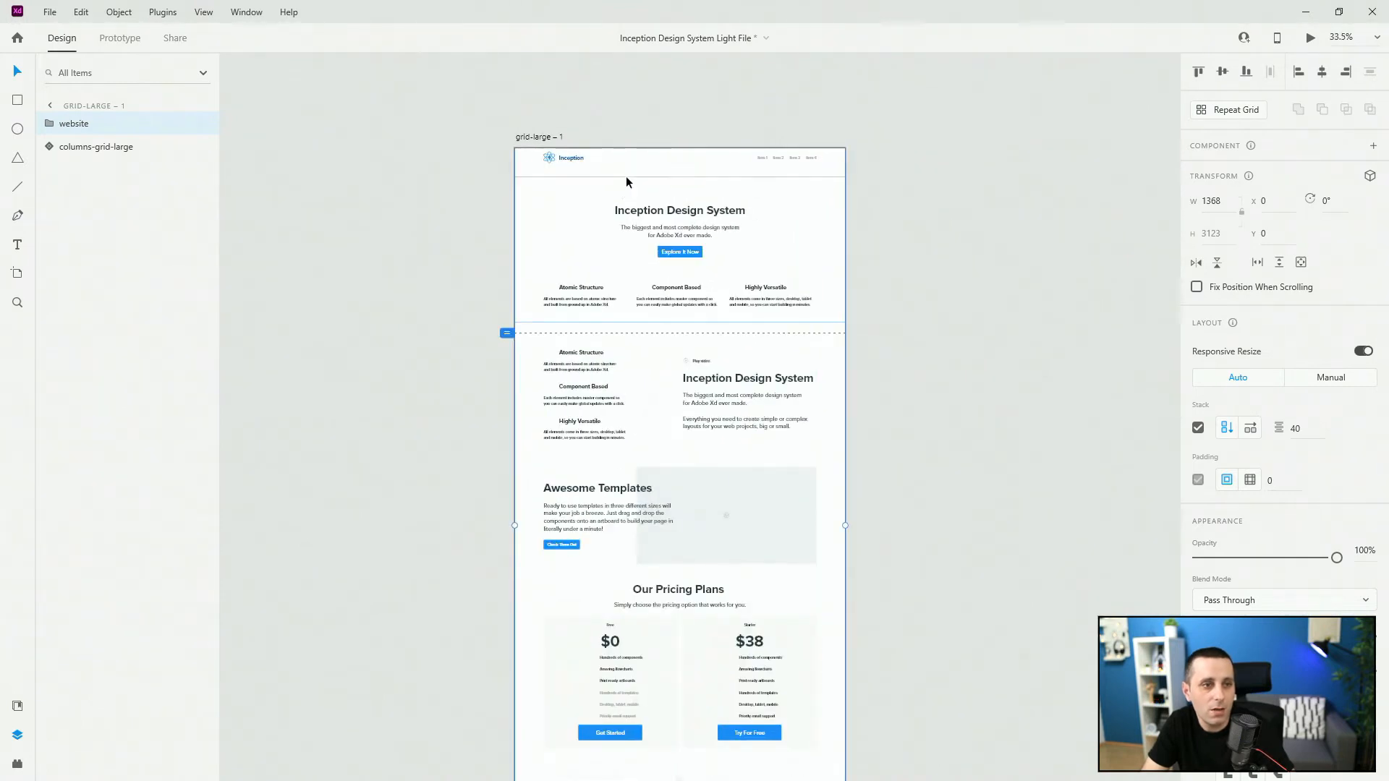
pyautogui.click(544, 136)
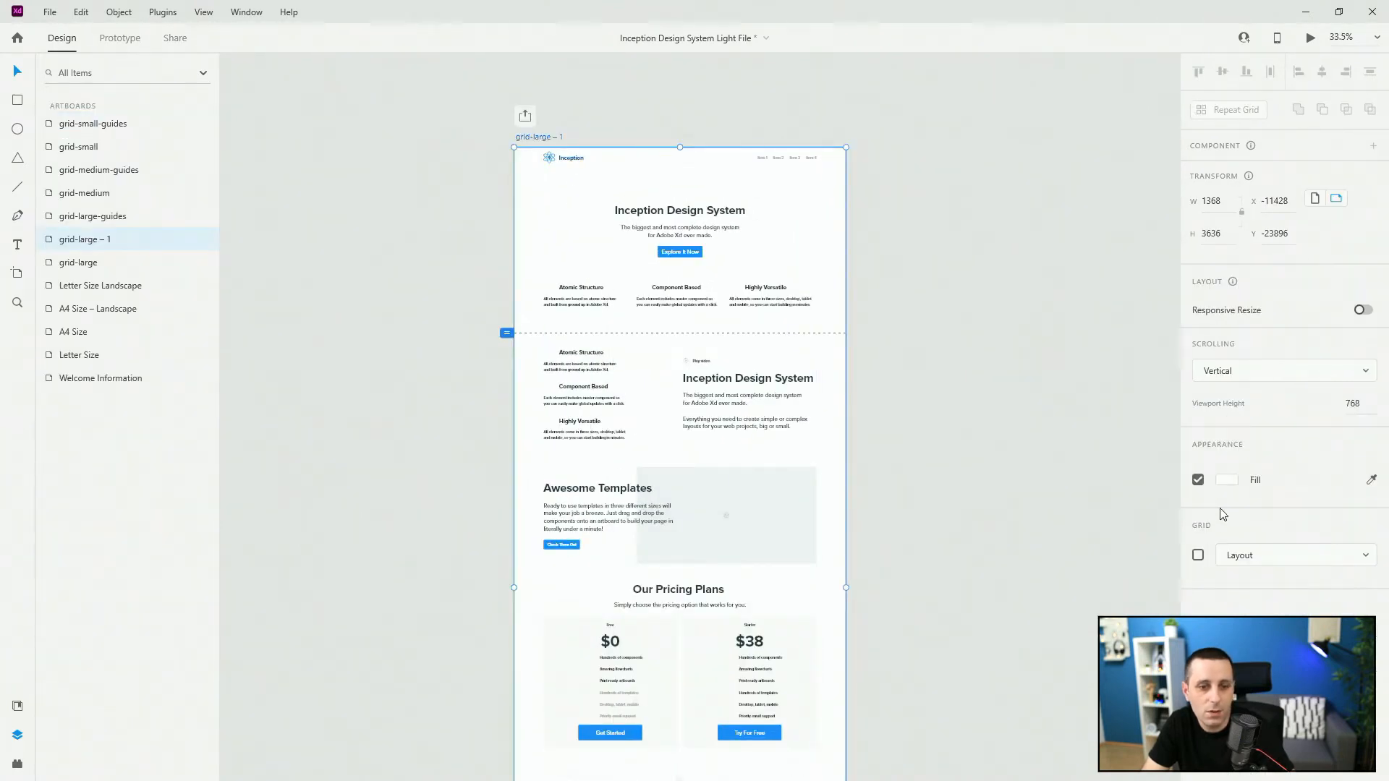
pyautogui.click(1226, 480)
pyautogui.write('757575')
pyautogui.press('Return')
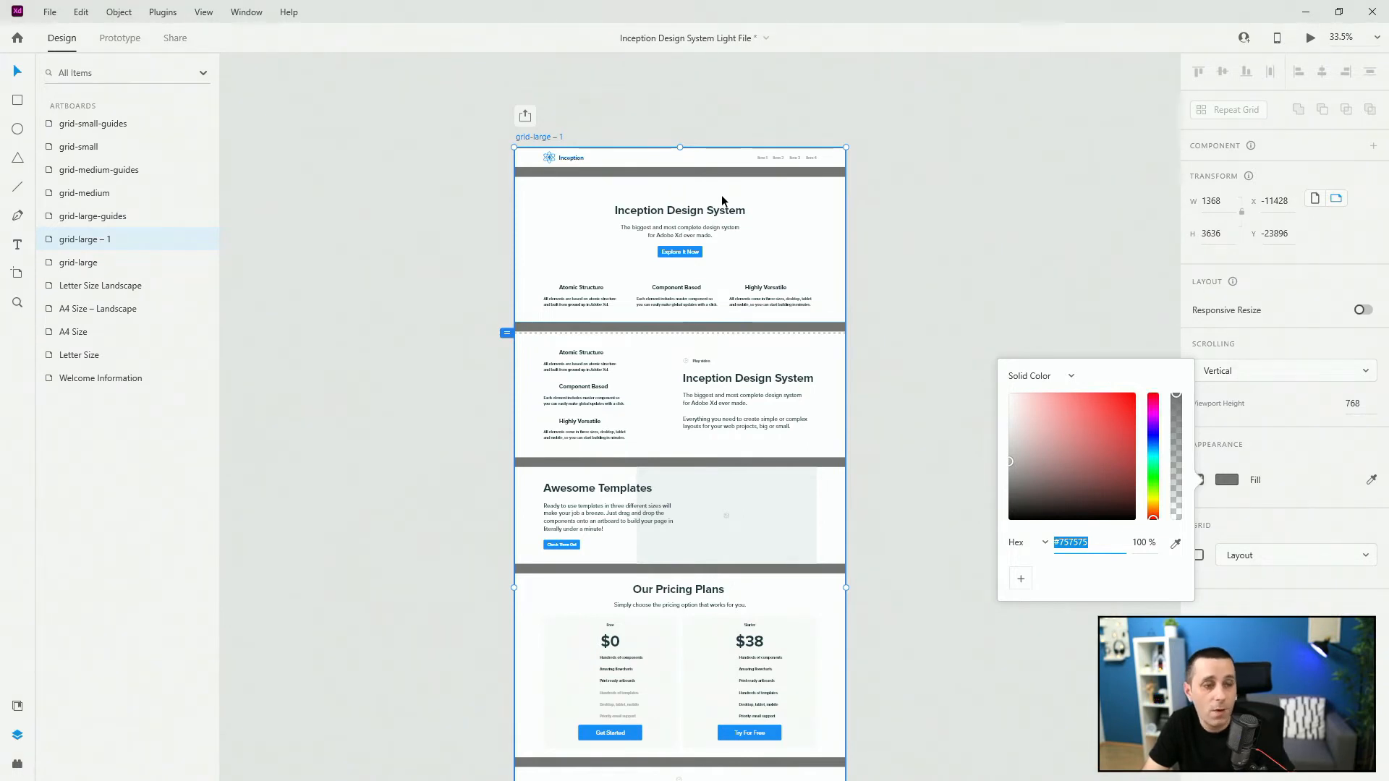
# Step: Undo the last fill colour change on the grid-large – 1 artboard
pyautogui.hotkey('ctrl', 'z')
pyautogui.click(968, 226)
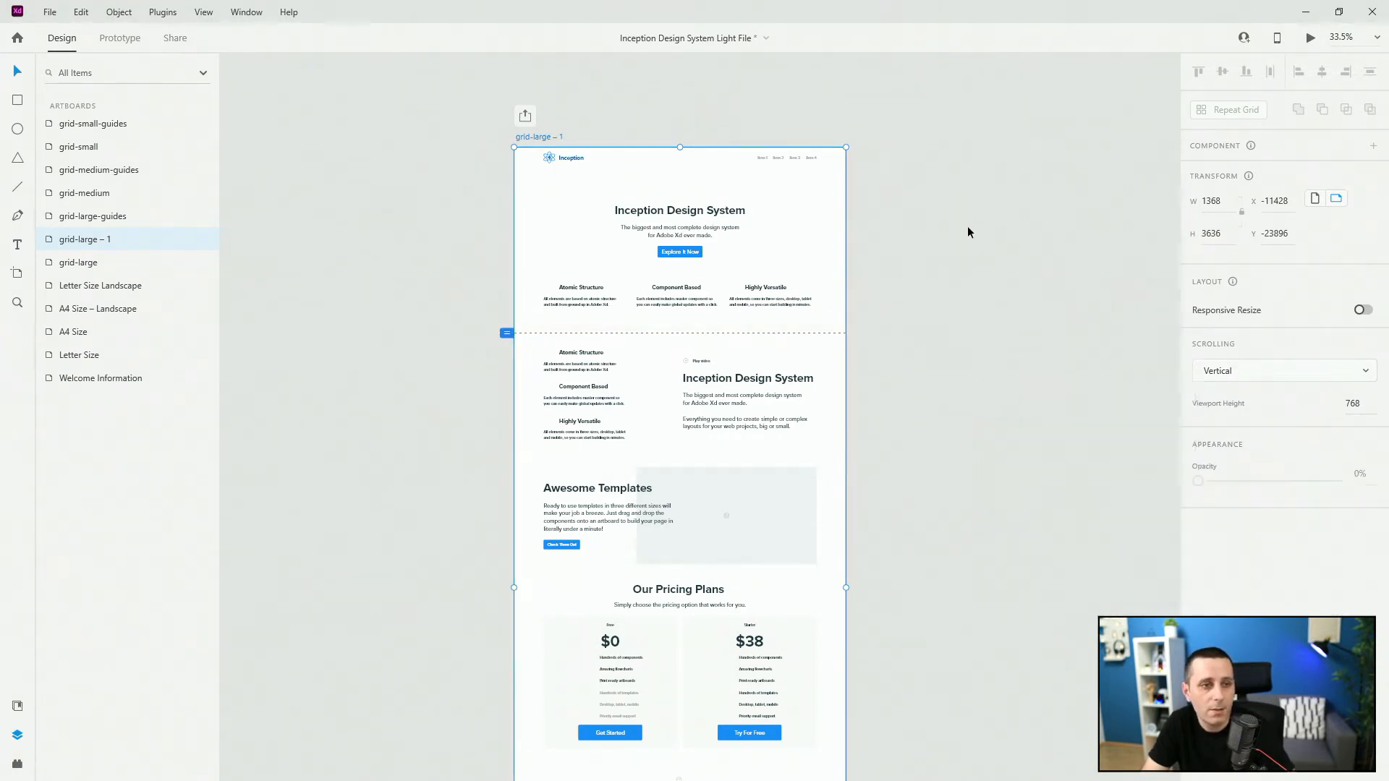
# Step: Reduce the stack spacing between nav1 and the hero section beneath it to 0 in the website group
pyautogui.click(702, 215)
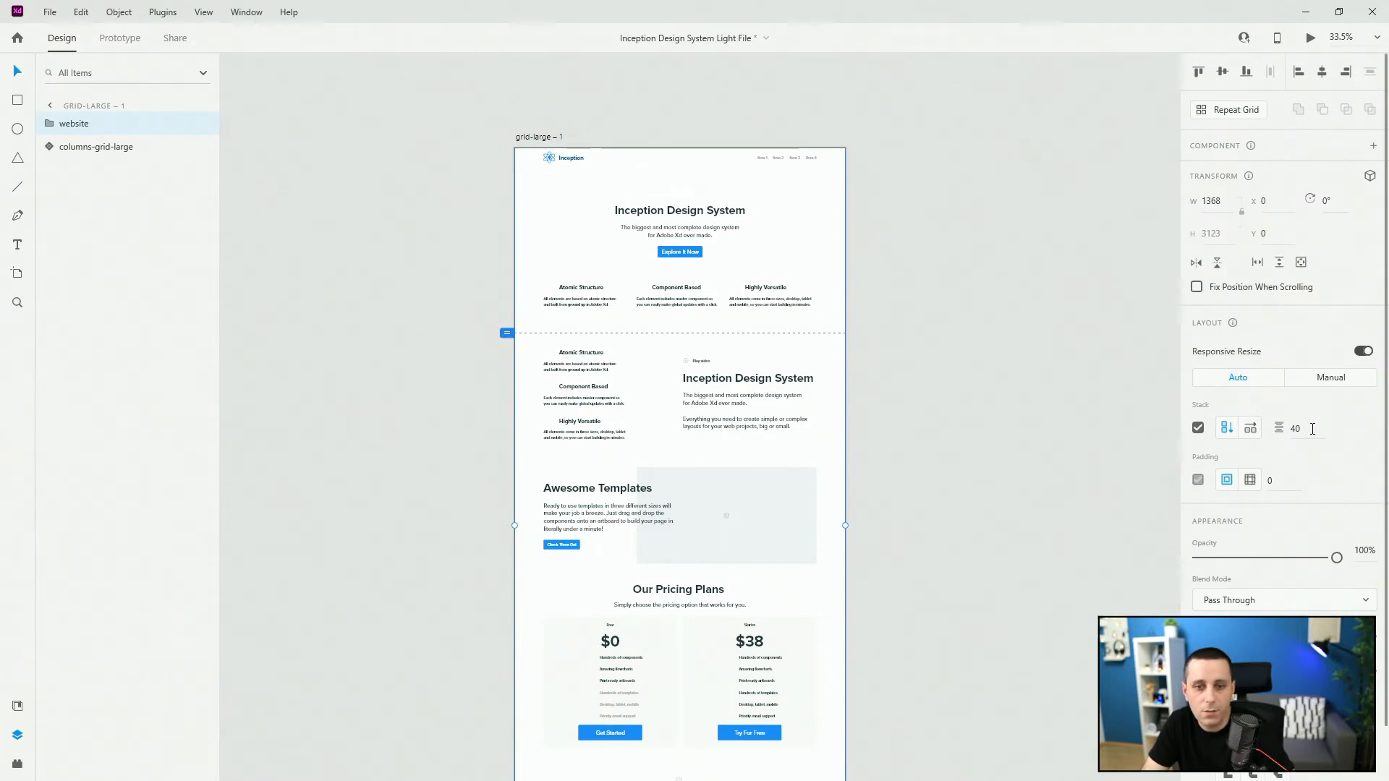
pyautogui.click(1312, 428)
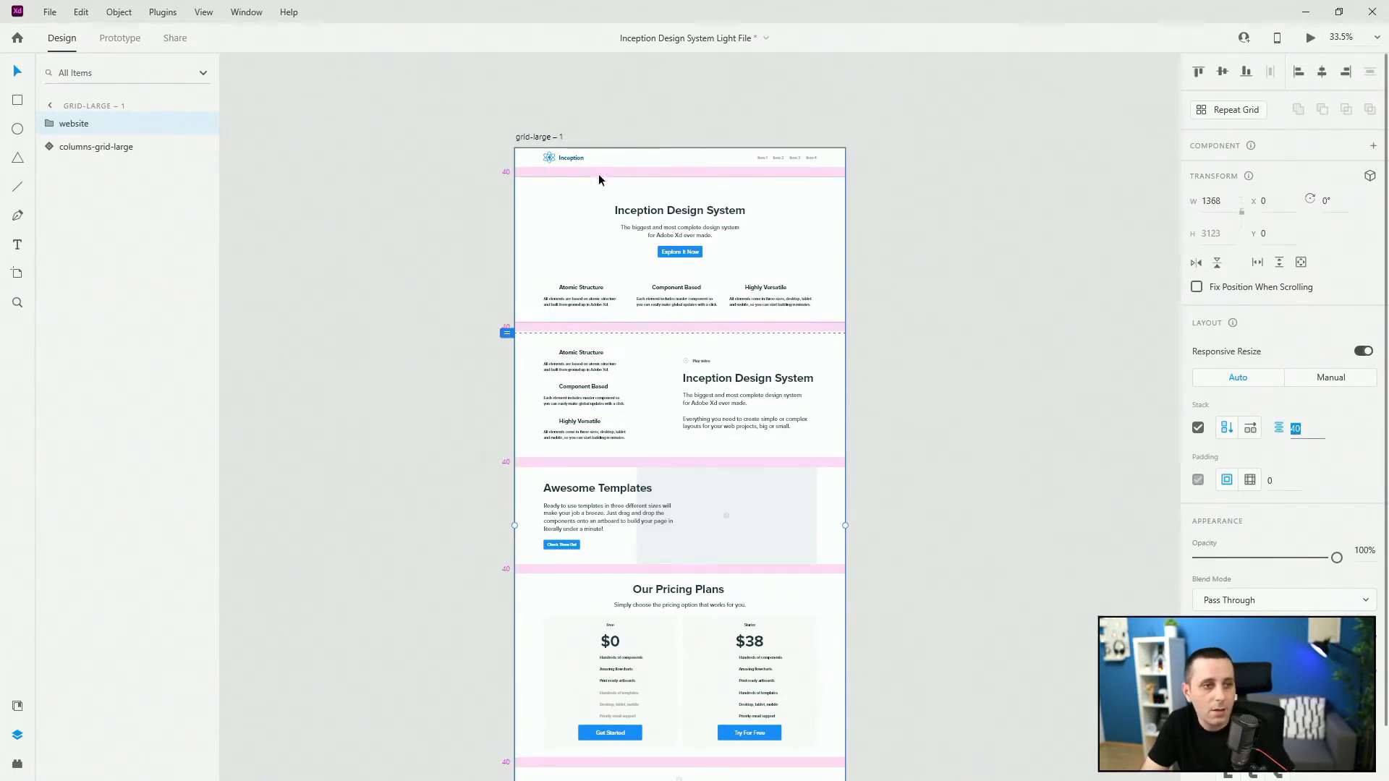
pyautogui.scroll(5, 546, 156)
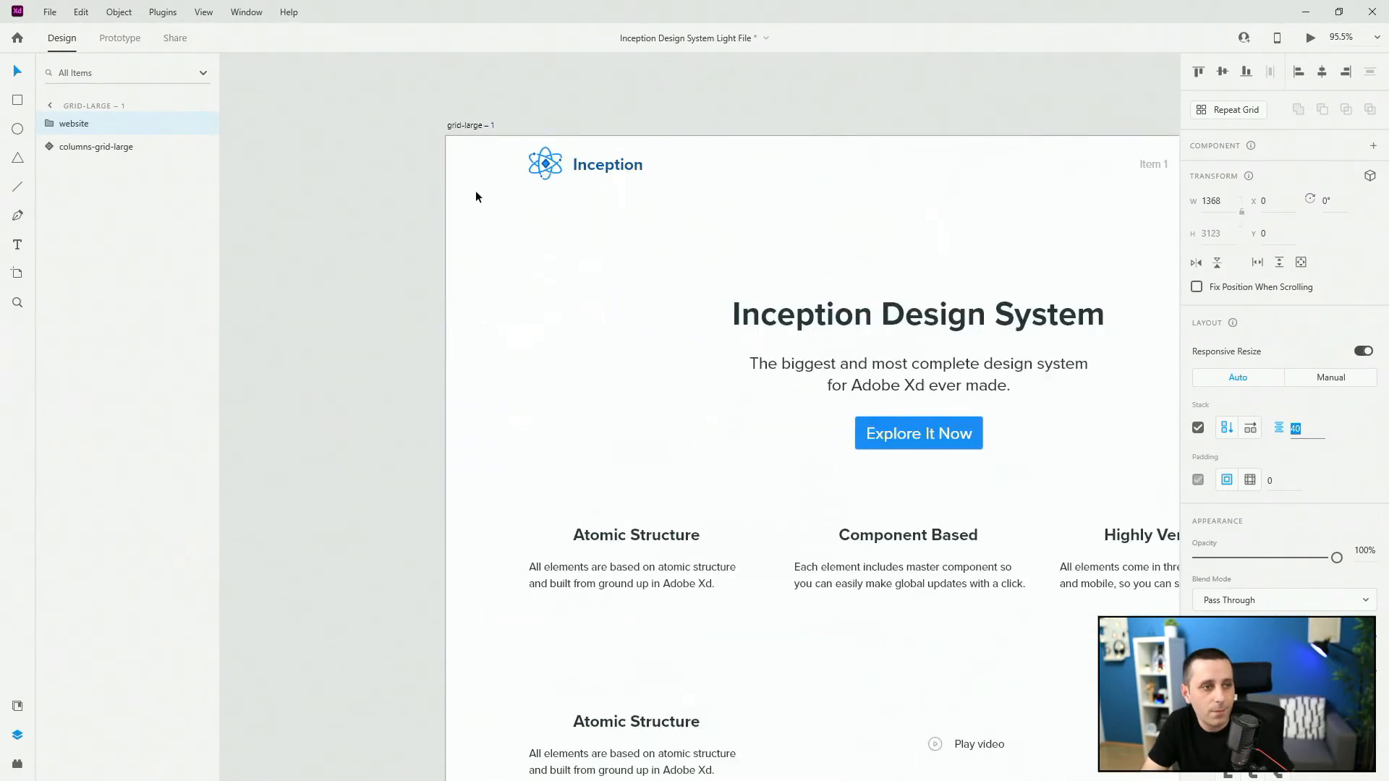
pyautogui.click(472, 181)
pyautogui.moveTo(480, 212); pyautogui.dragTo(486, 187)
pyautogui.scroll(-5, 505, 249)
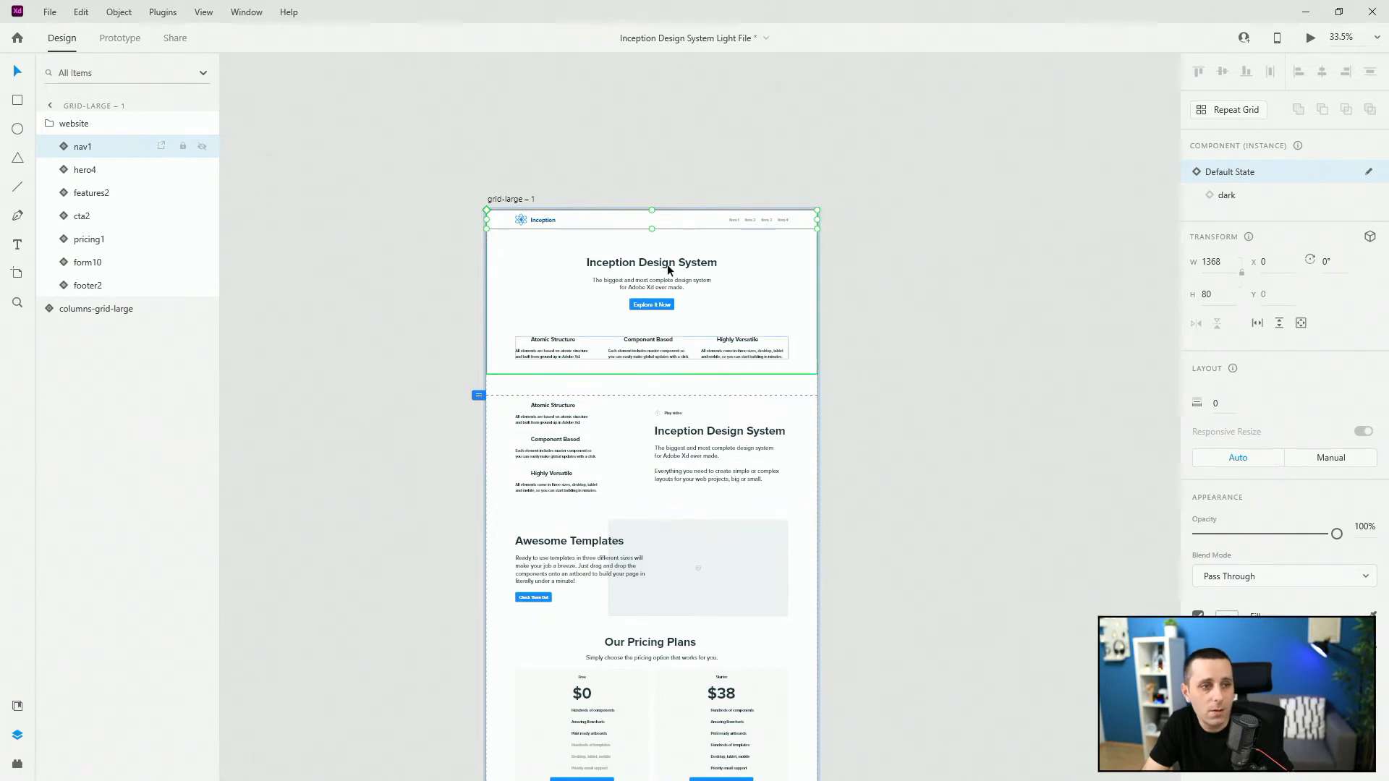
# Step: Swap the hero4 section on the grid-large – 1 artboard for the hero5 component from the large hero templates
pyautogui.scroll(3, 657, 216)
pyautogui.click(644, 319)
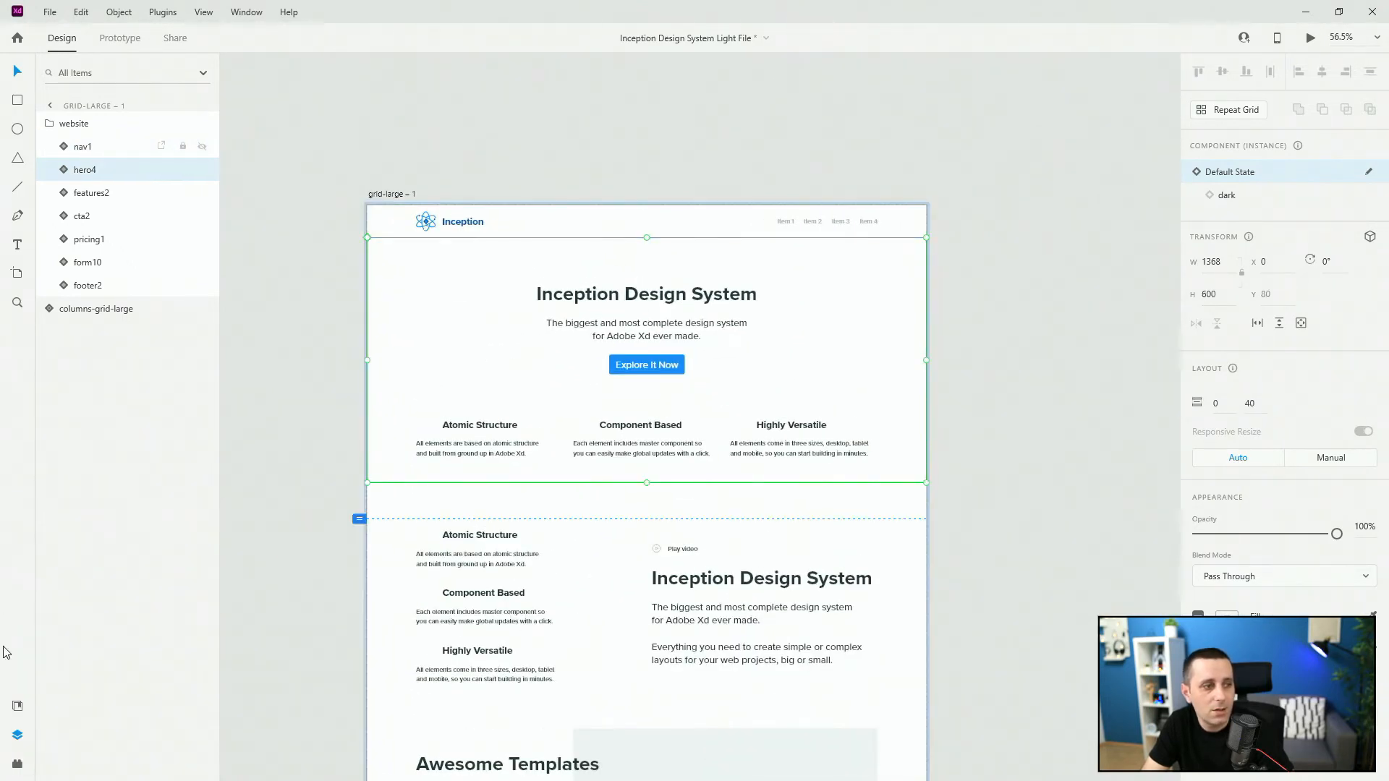
pyautogui.click(18, 706)
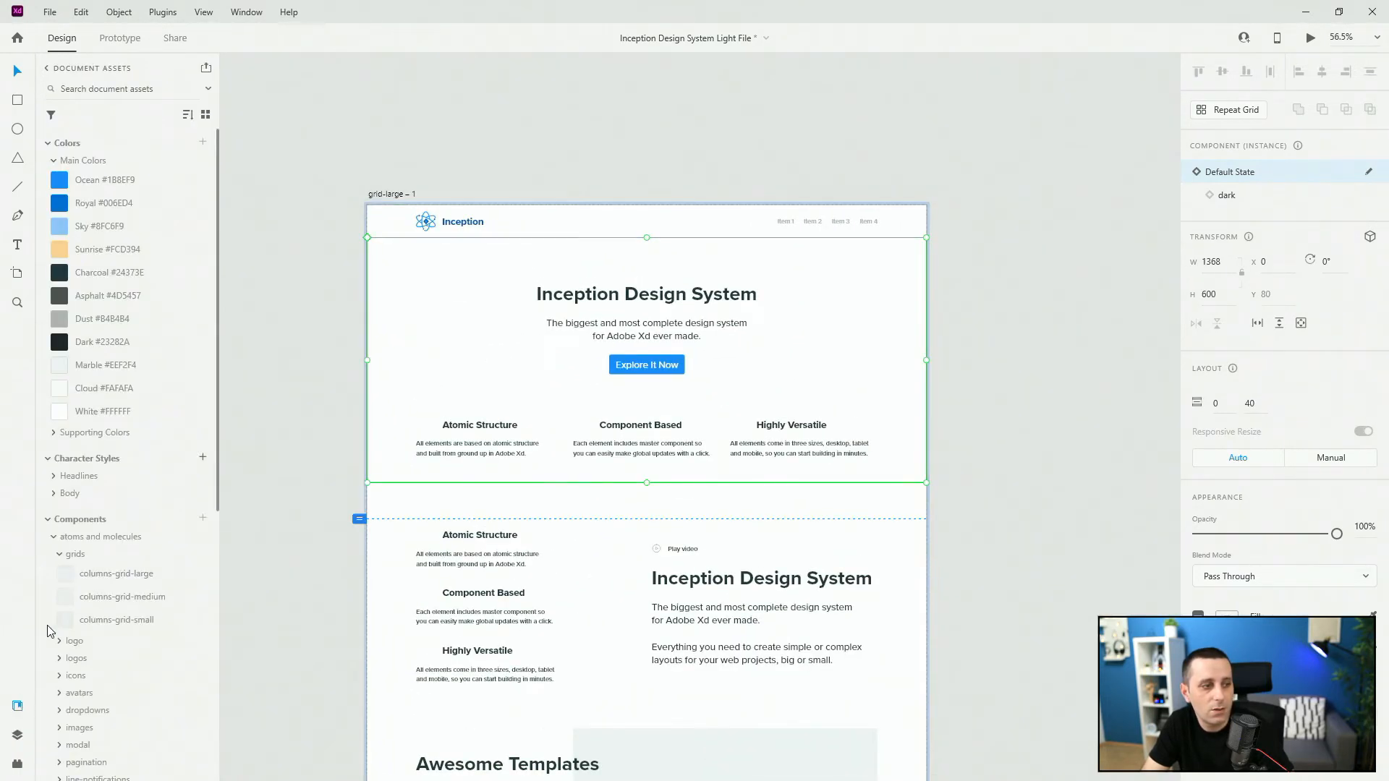
pyautogui.click(59, 553)
pyautogui.click(53, 536)
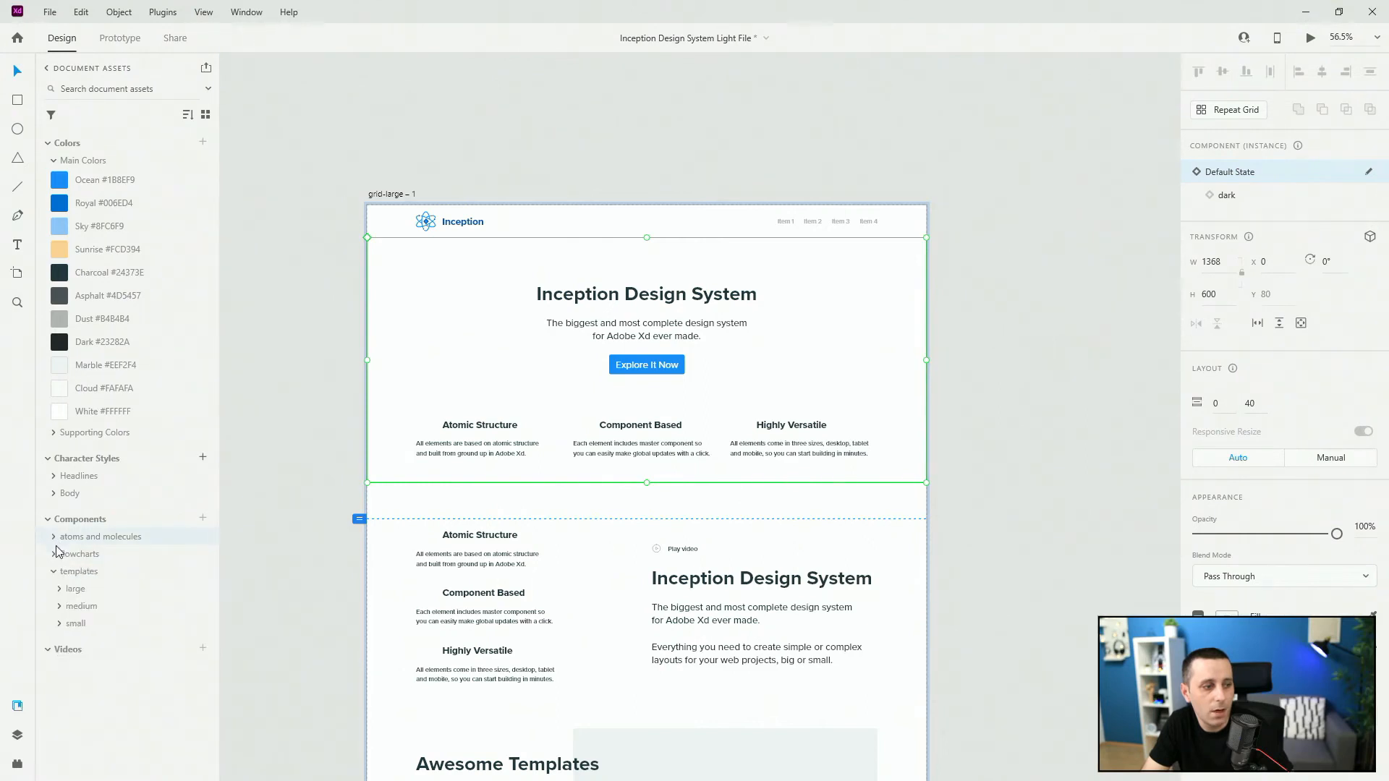
pyautogui.click(60, 589)
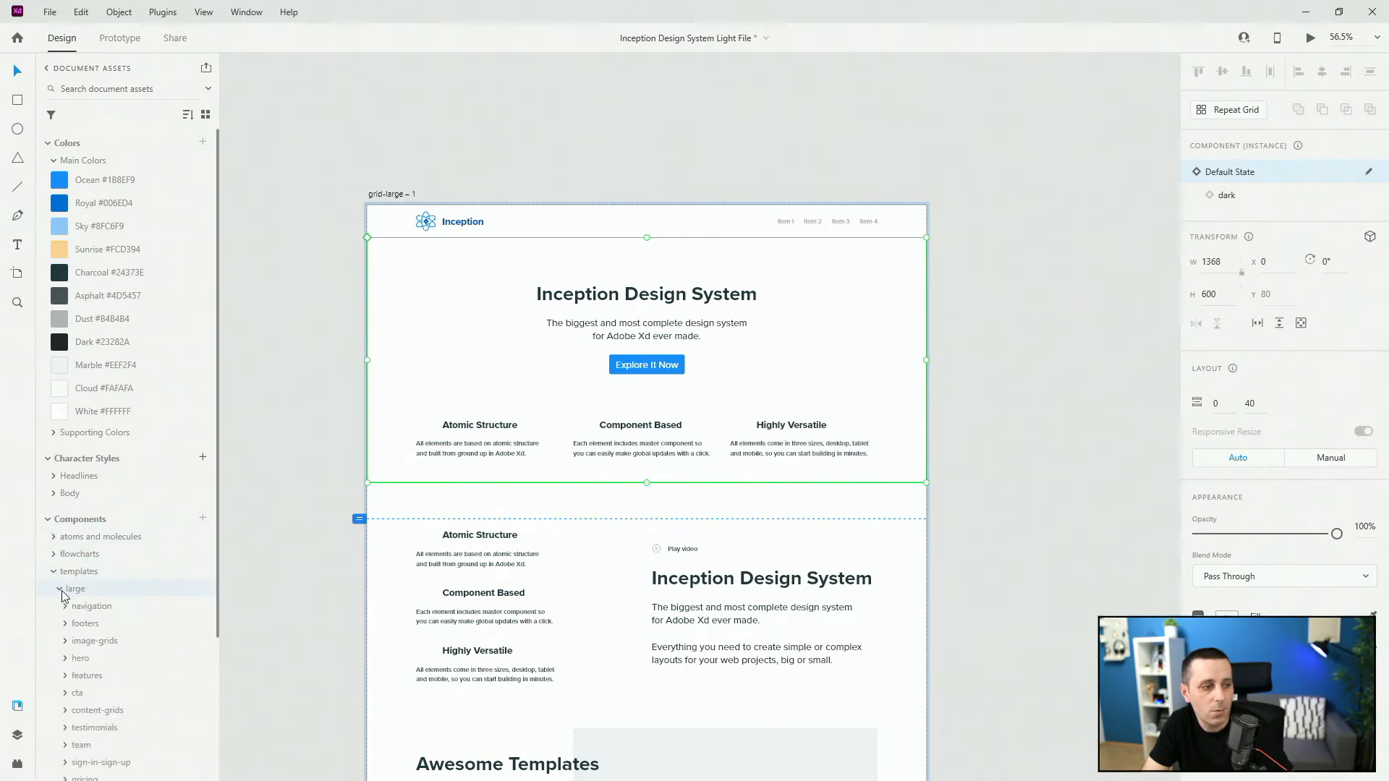
pyautogui.click(67, 660)
pyautogui.scroll(-5, 101, 384)
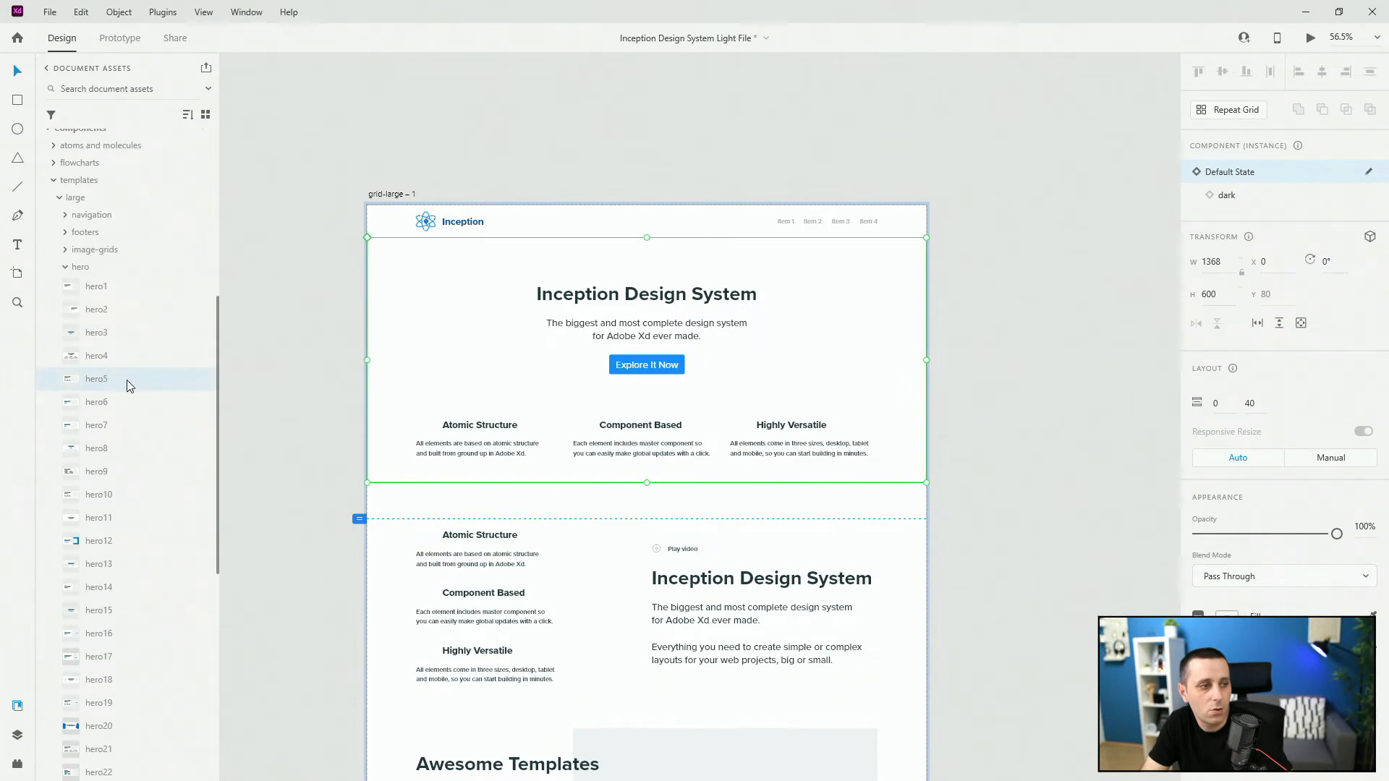
pyautogui.moveTo(105, 380); pyautogui.dragTo(508, 338)
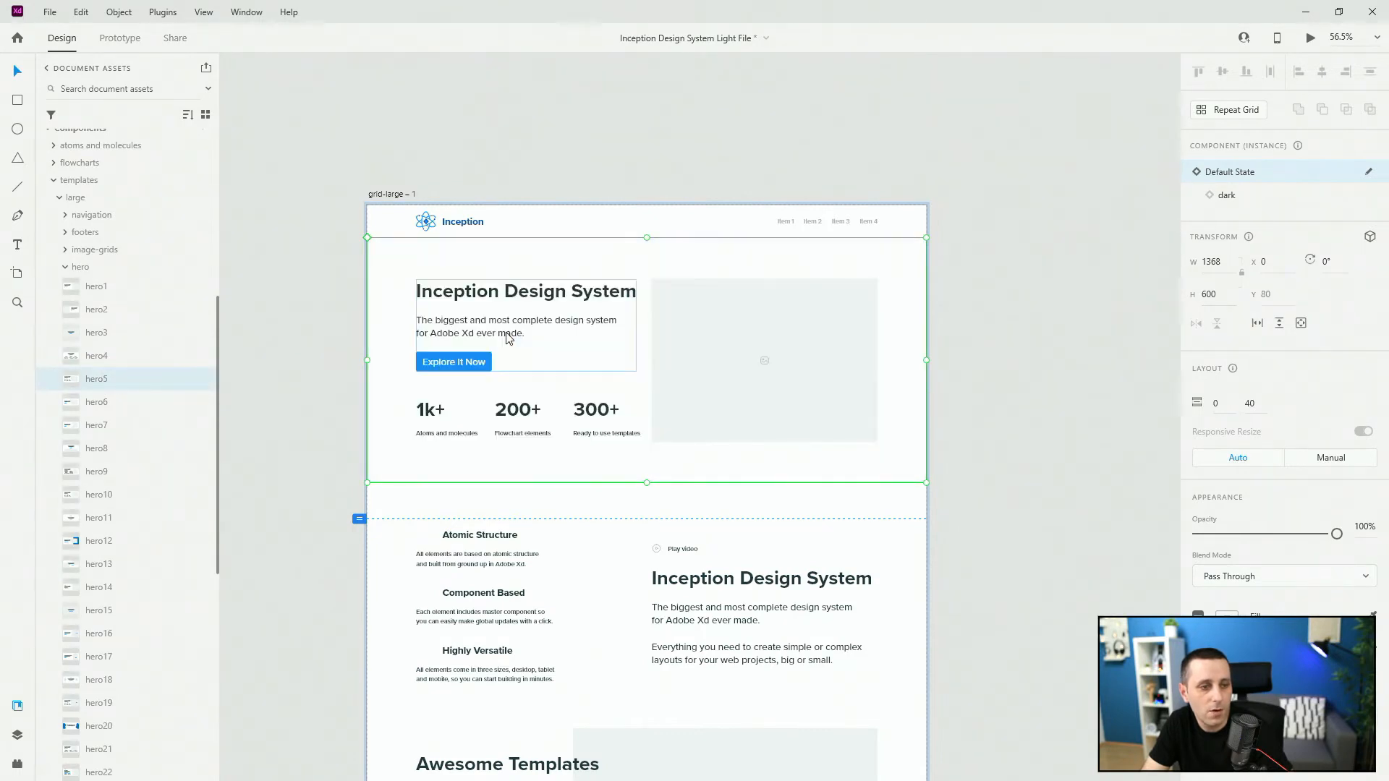
pyautogui.click(18, 736)
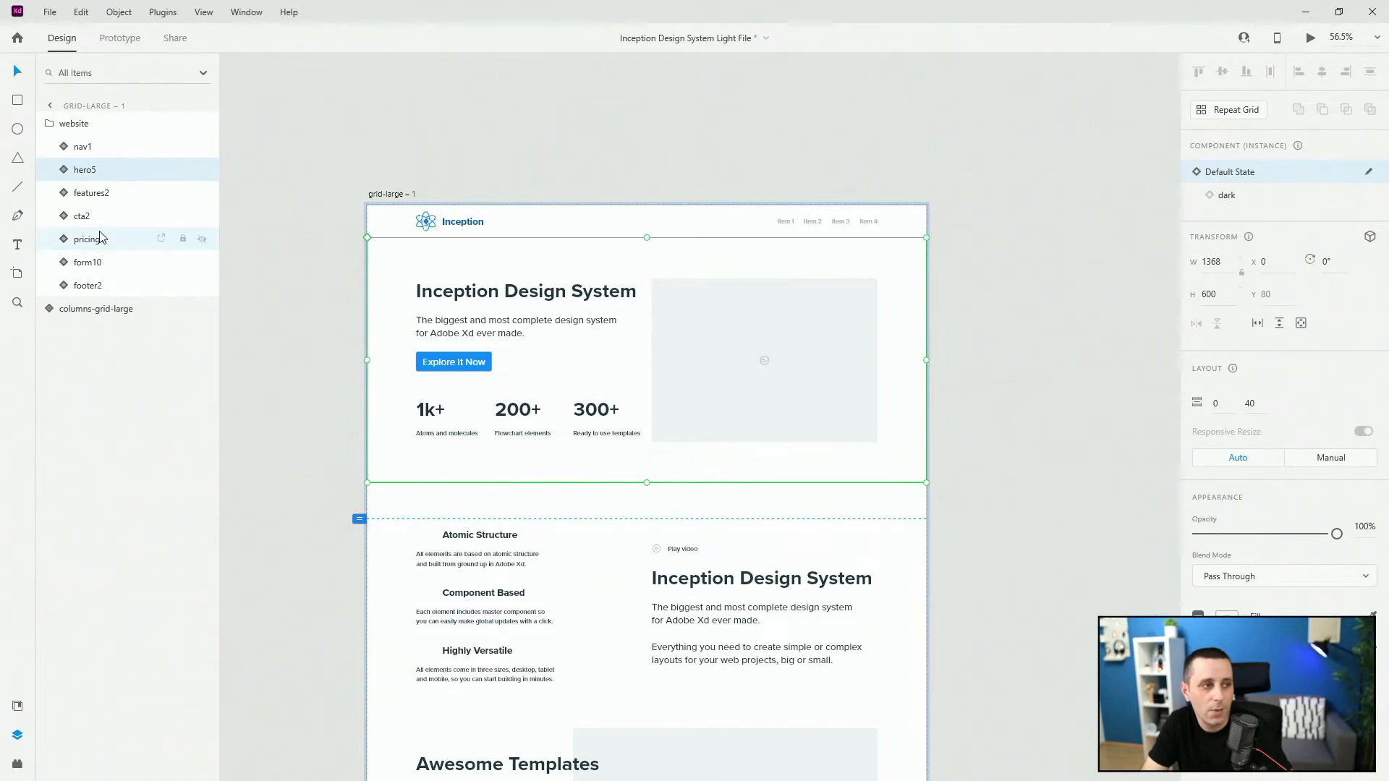
# Step: Duplicate the grid-medium artboard and place the copy beside the grid-large – 1 artboard with their upper edges aligned
pyautogui.click(403, 194)
pyautogui.hotkey('ctrl', '3')
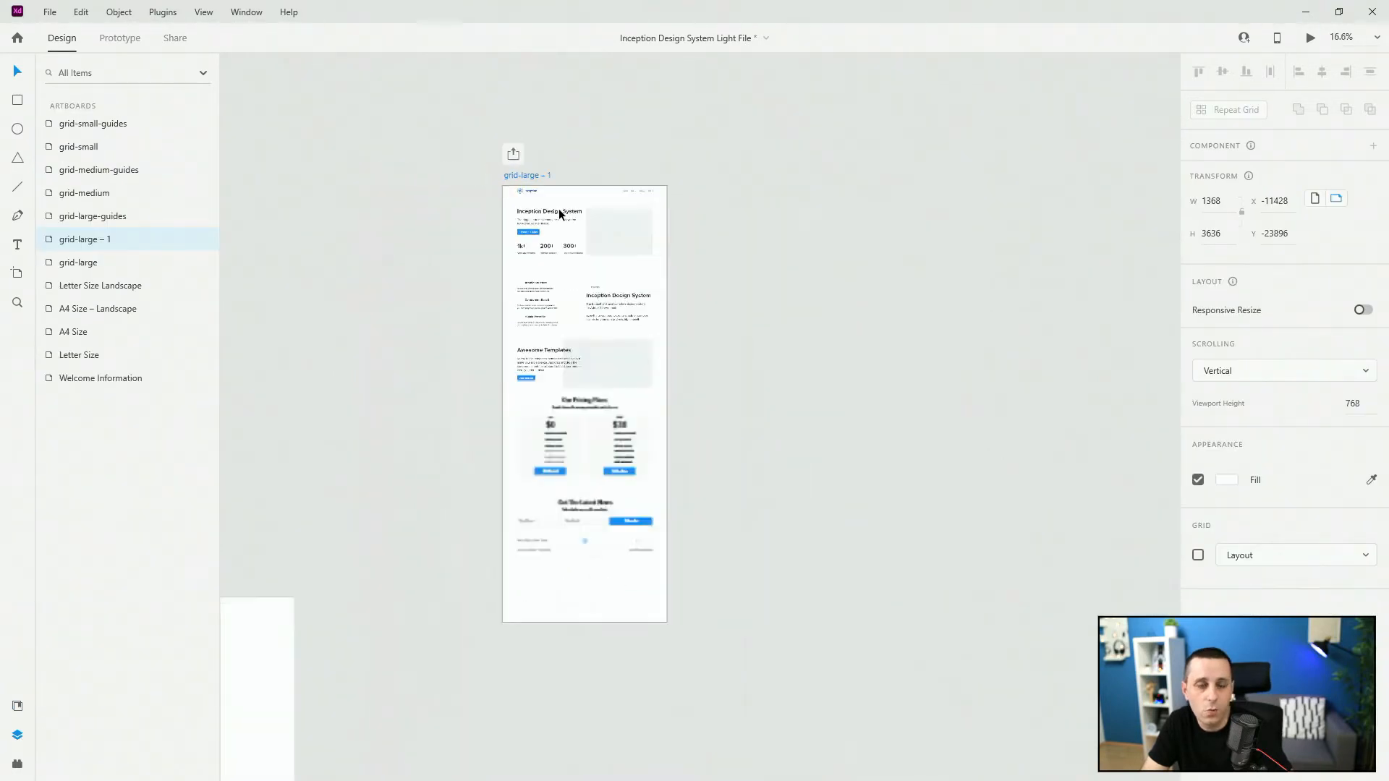
pyautogui.hotkey('ctrl', '0')
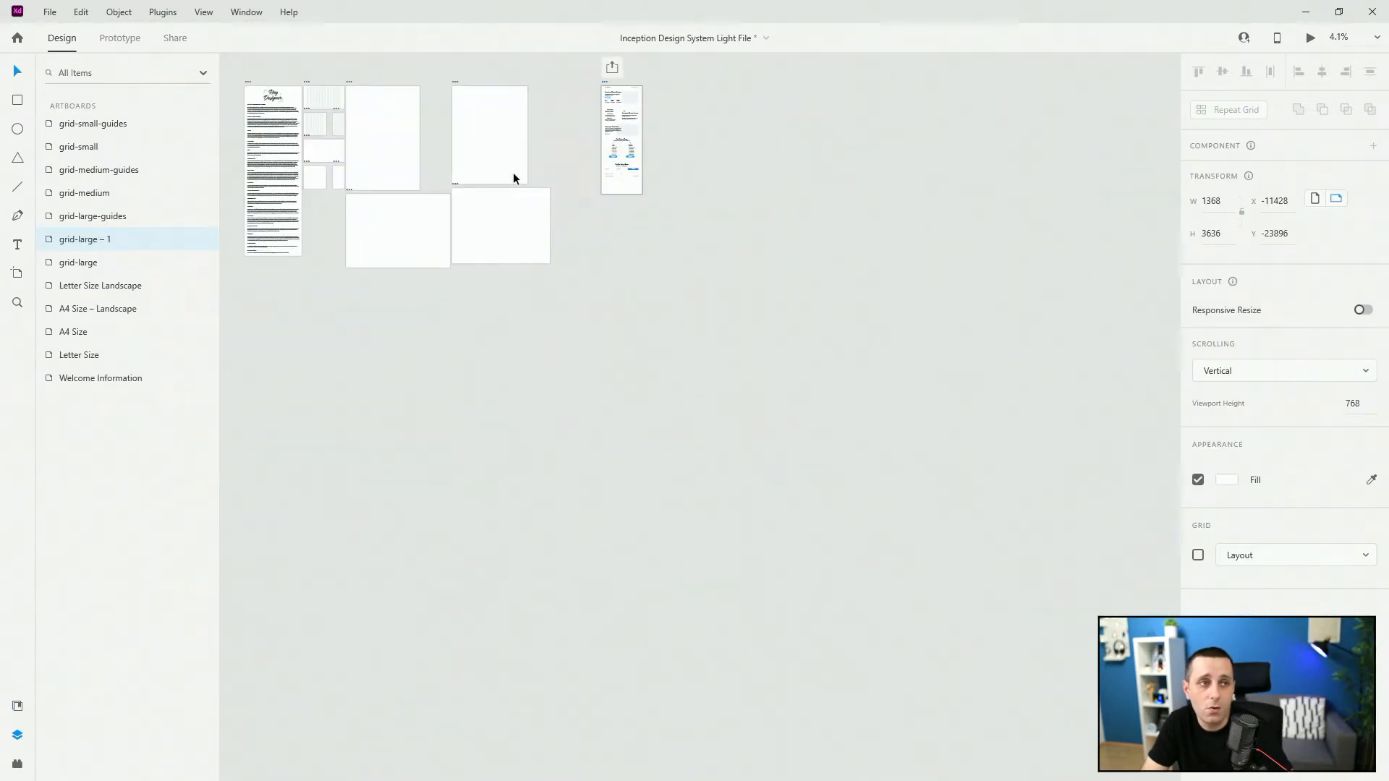
pyautogui.click(306, 112)
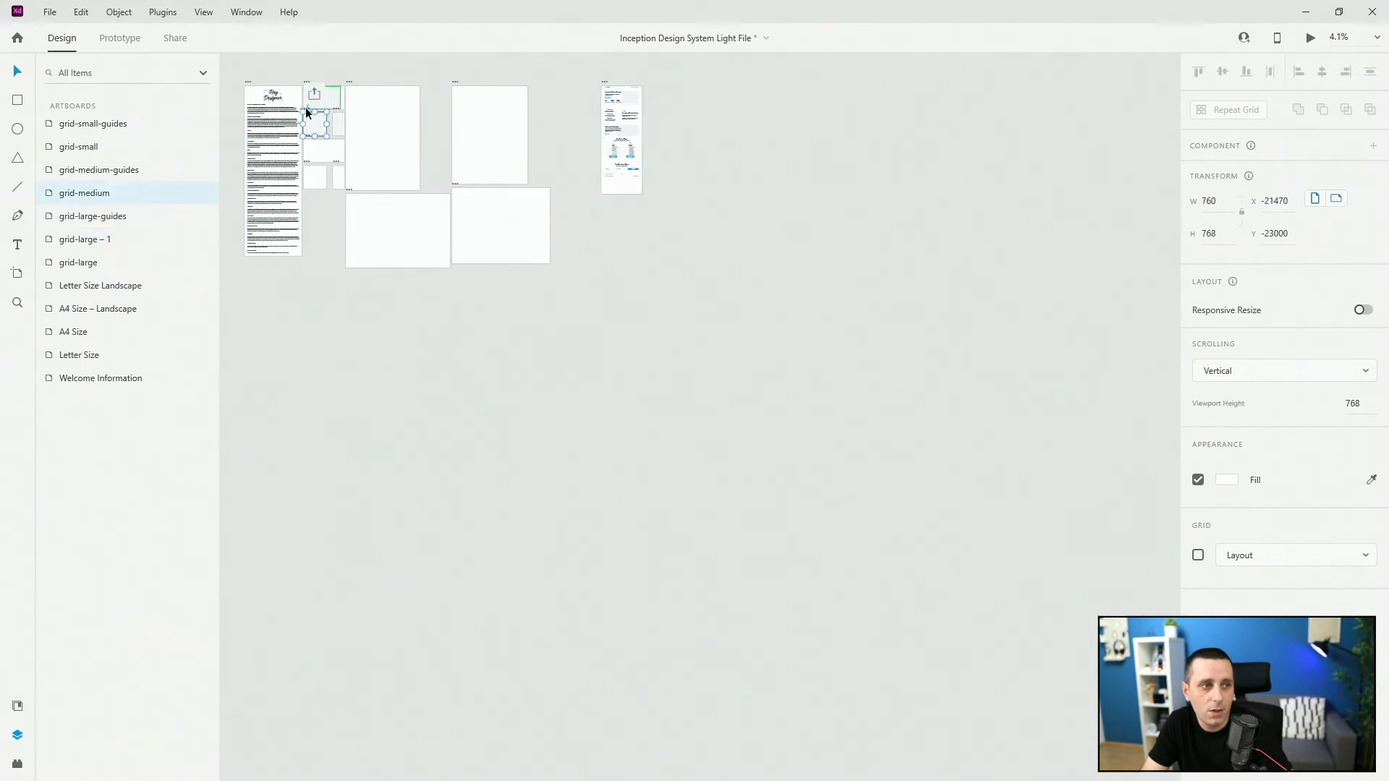
pyautogui.moveTo(306, 113); pyautogui.dragTo(654, 86)
pyautogui.scroll(5, 653, 85)
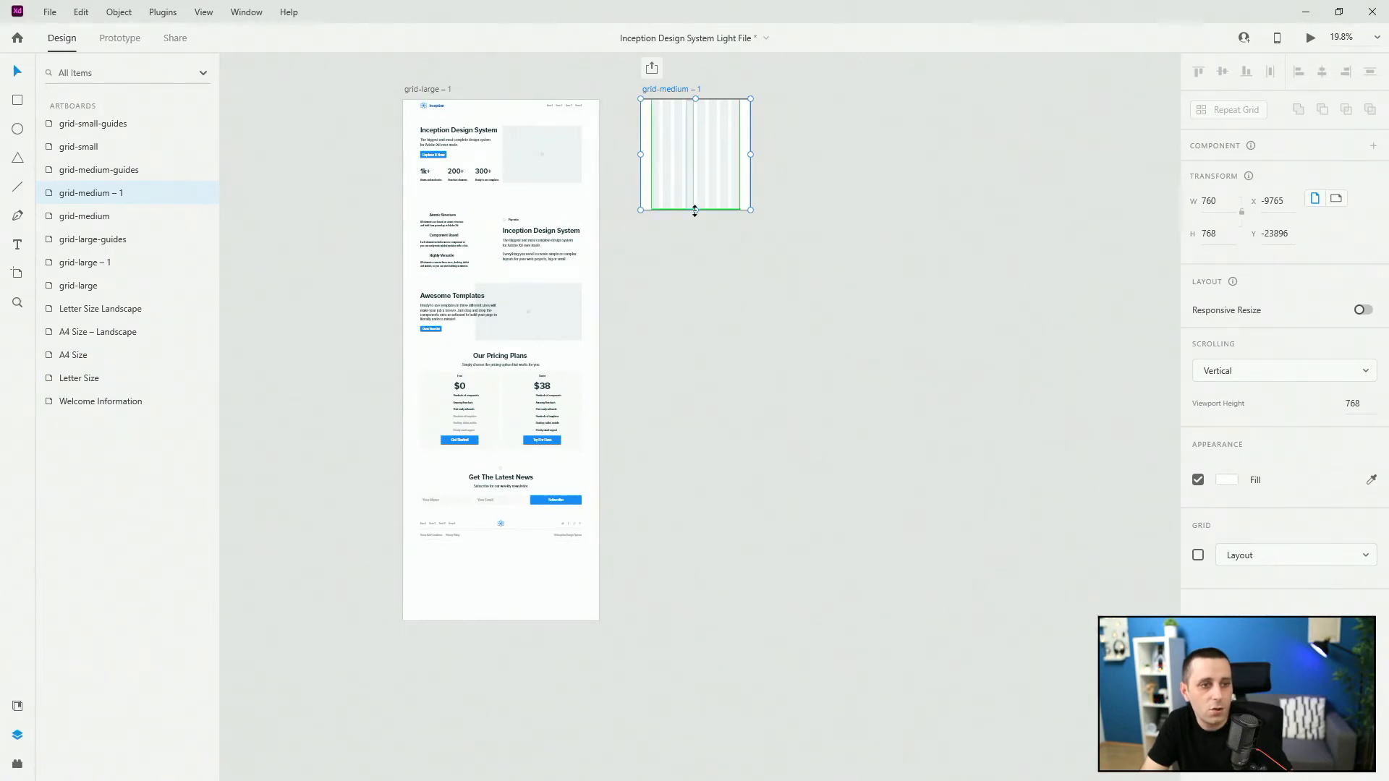
# Step: Extend the grid-medium – 1 artboard to a height of 3636 and delete its columns grid
pyautogui.moveTo(695, 210); pyautogui.dragTo(704, 620)
pyautogui.click(727, 119)
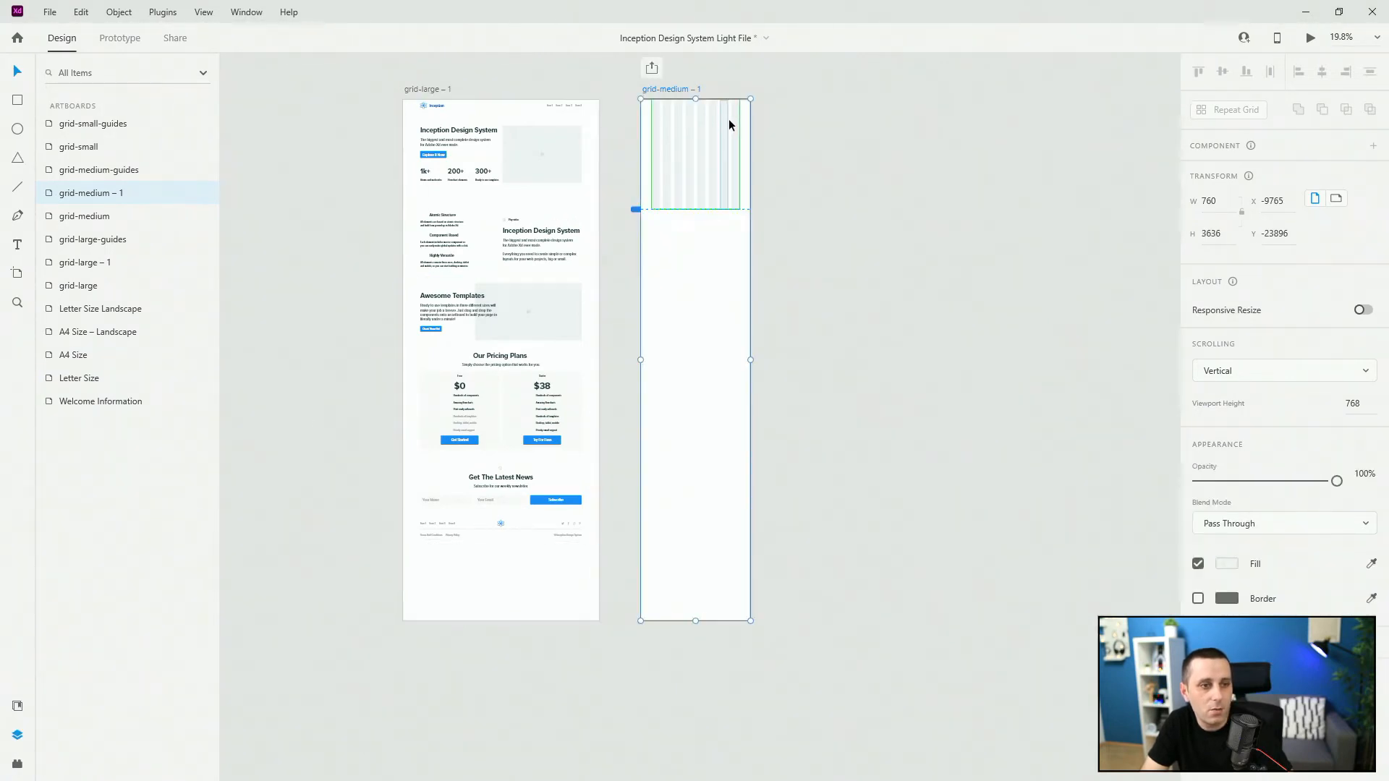
pyautogui.press('Delete')
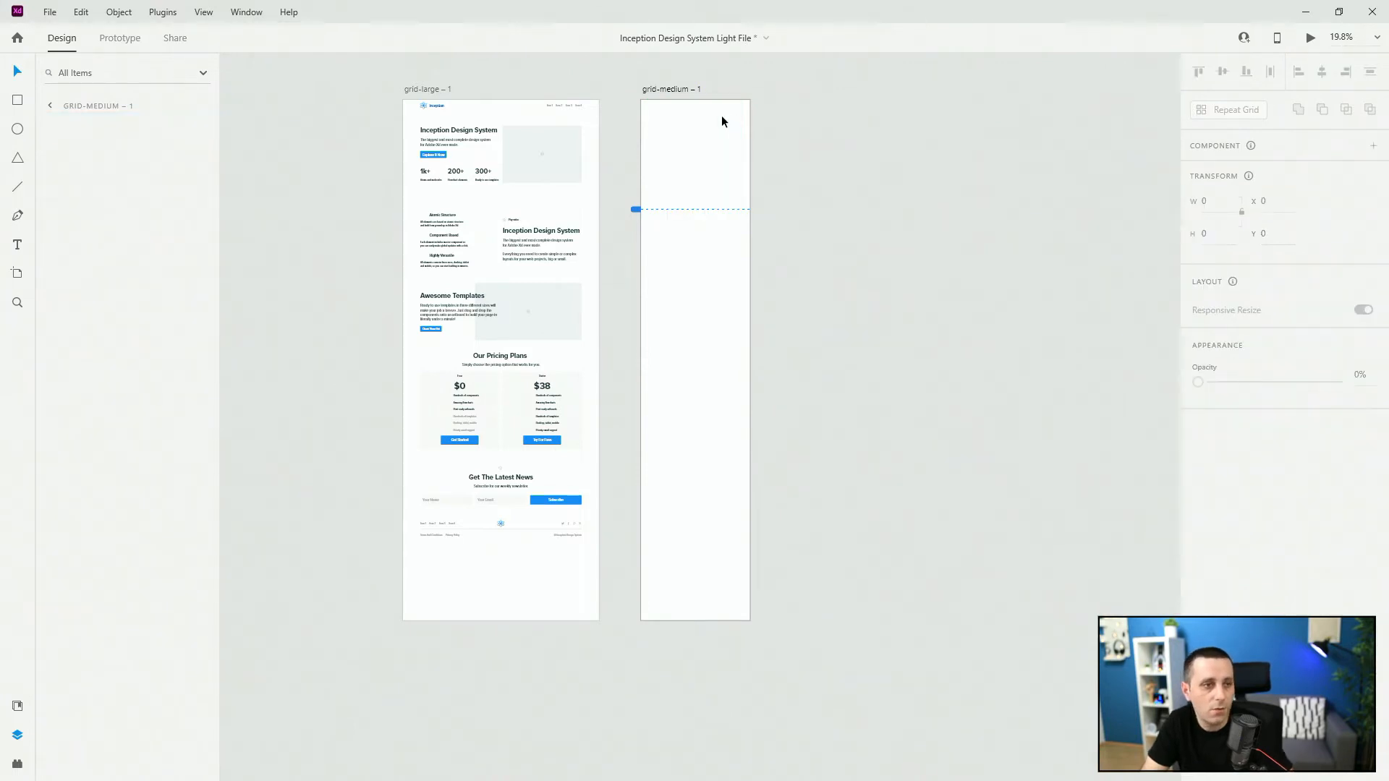
# Step: Add the nav1 component from the medium navigation templates to the grid-medium – 1 artboard, aligned to its upper edge
pyautogui.scroll(3, 722, 115)
pyautogui.click(696, 148)
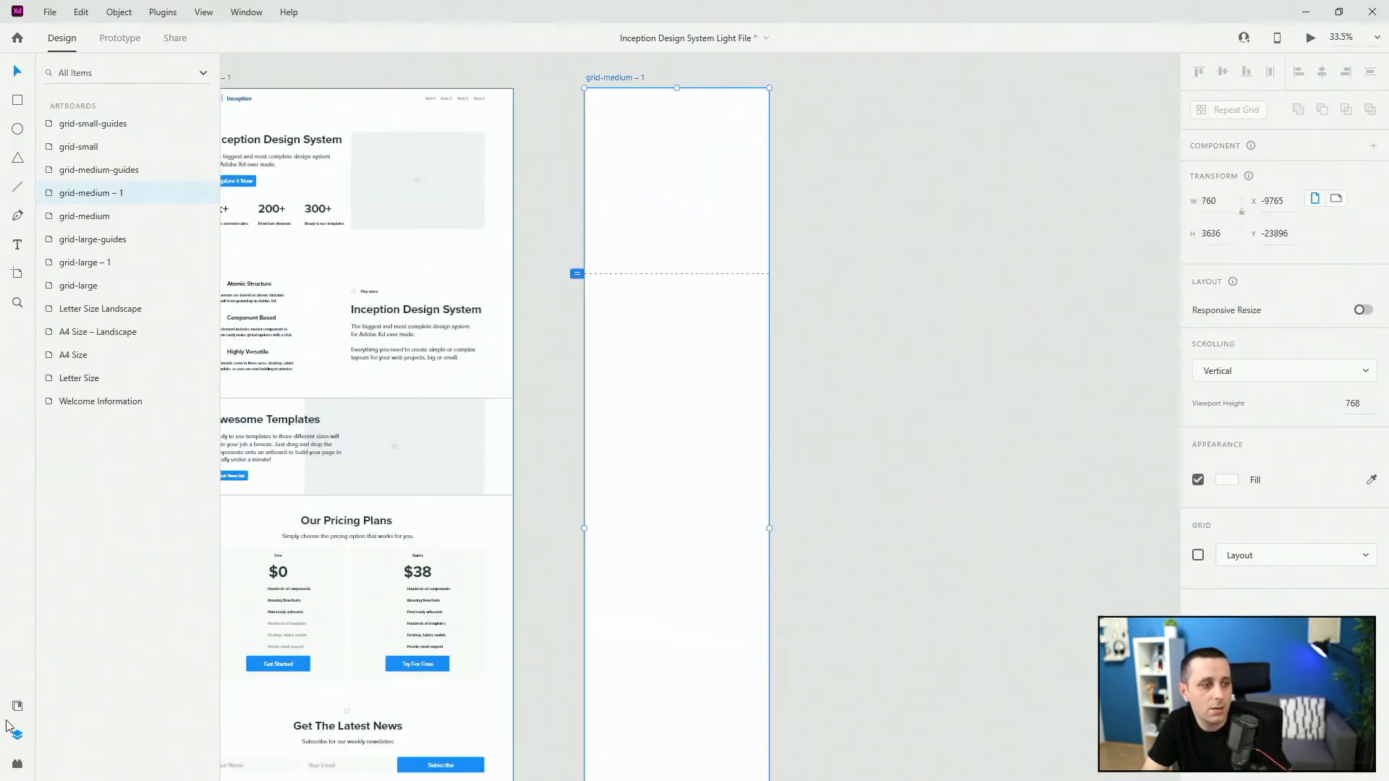
pyautogui.click(319, 103)
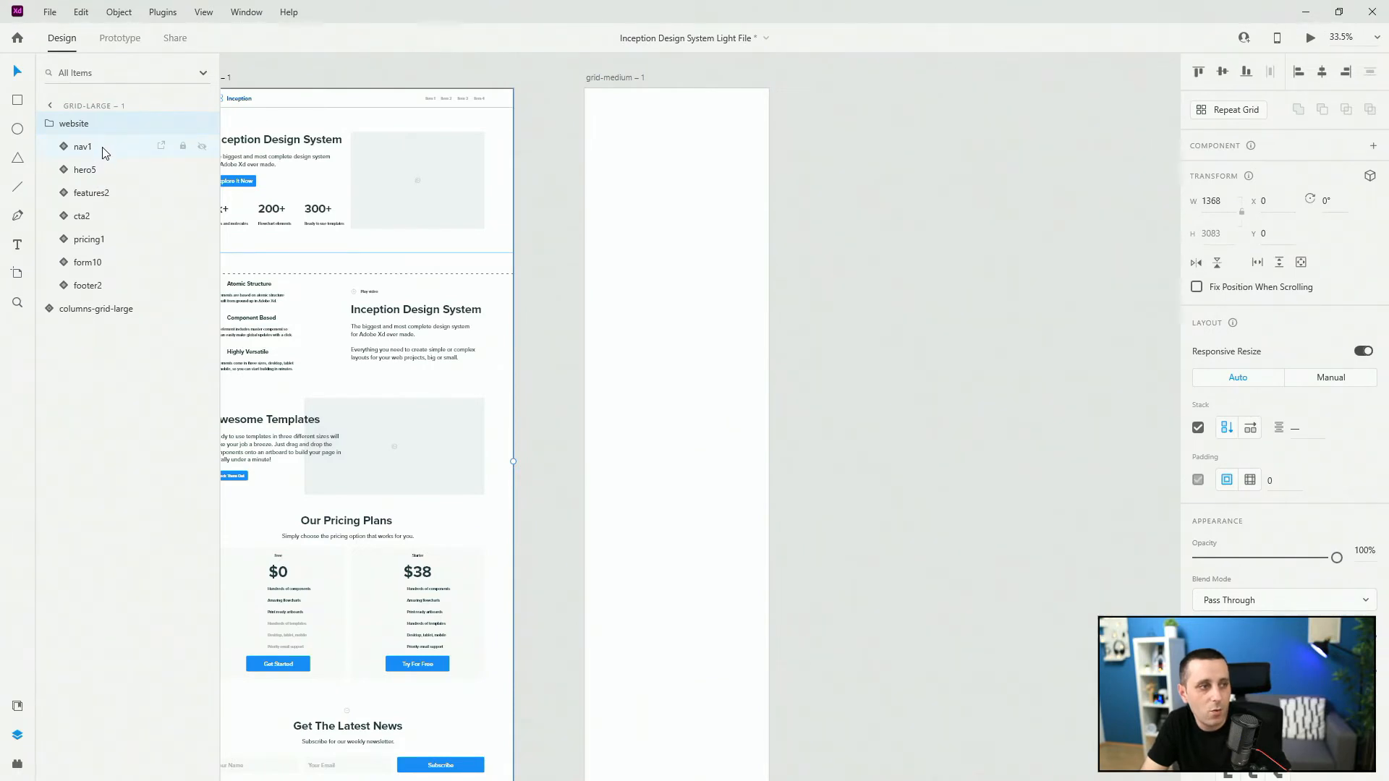
pyautogui.click(611, 124)
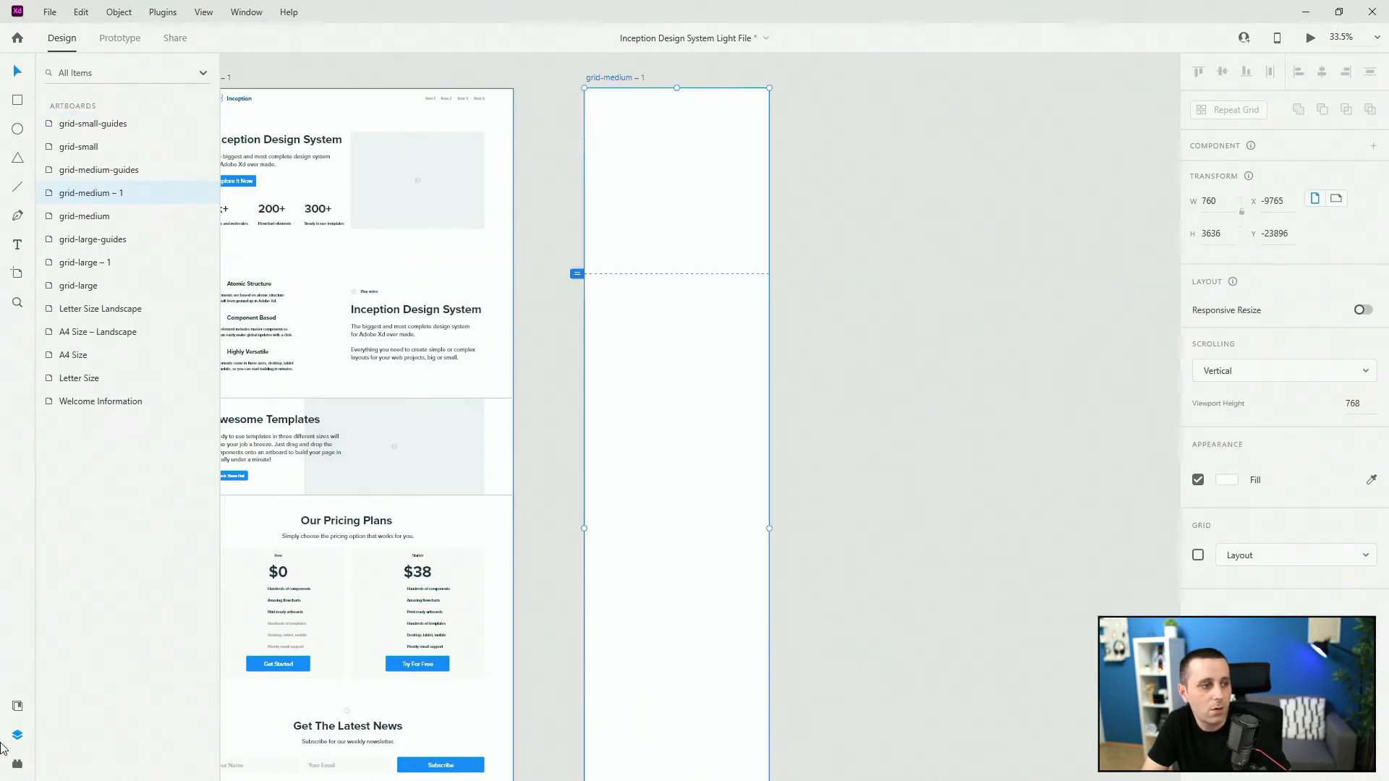
pyautogui.click(18, 706)
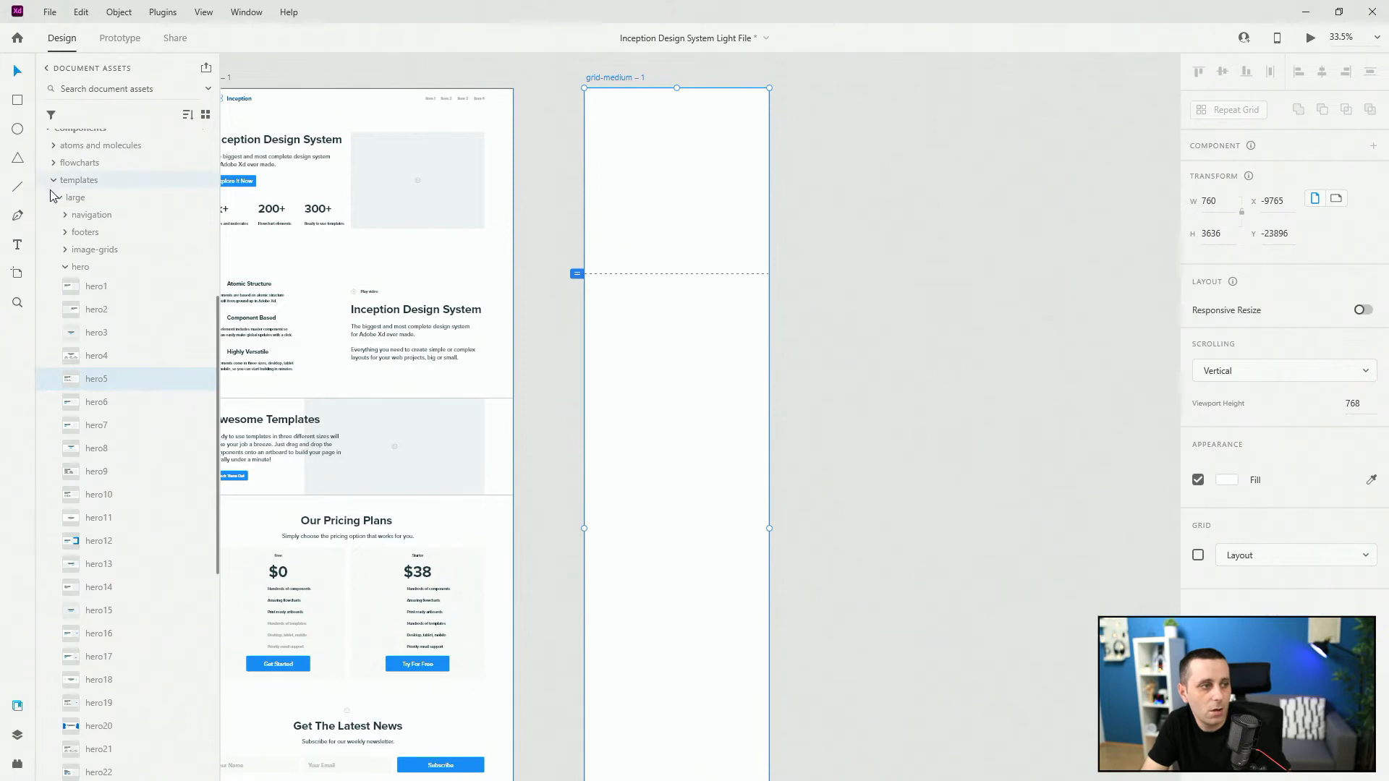
pyautogui.click(58, 199)
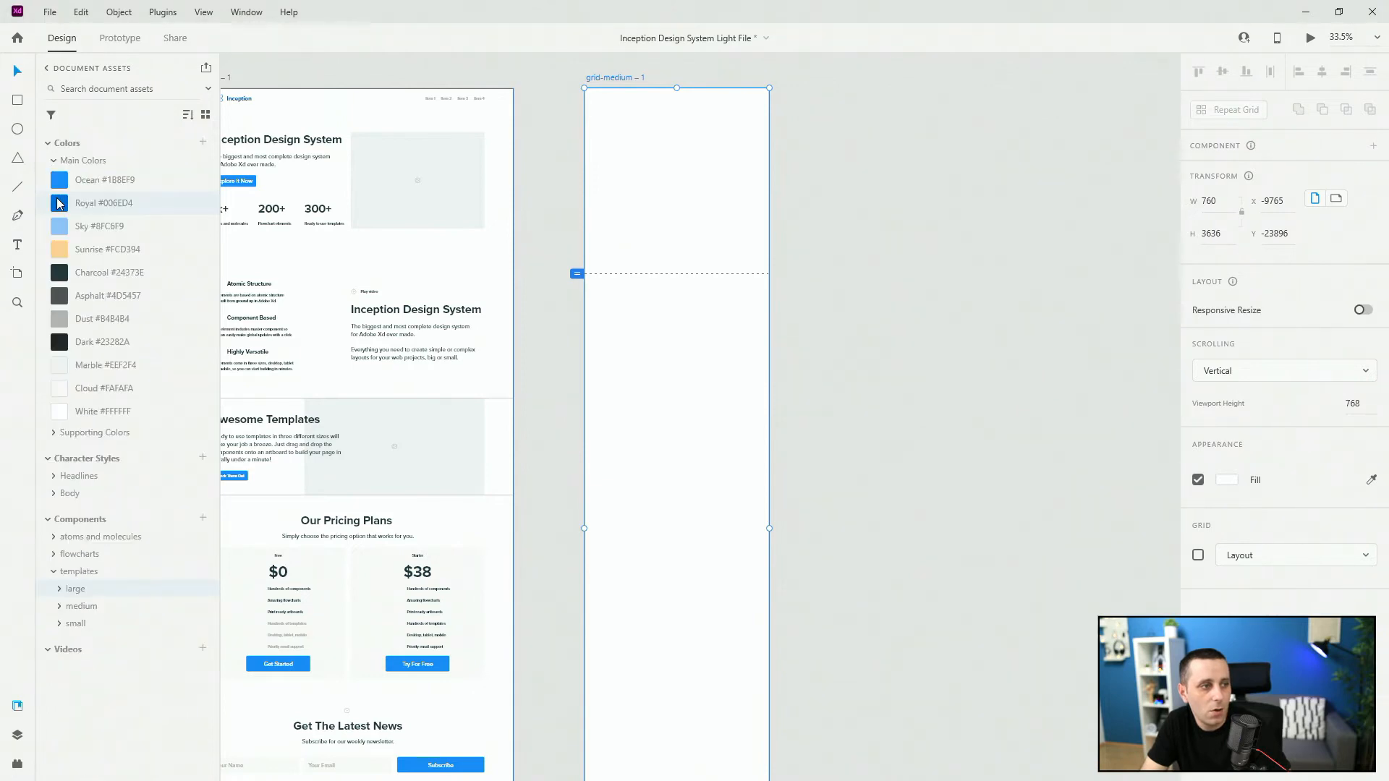
pyautogui.click(60, 606)
pyautogui.click(65, 623)
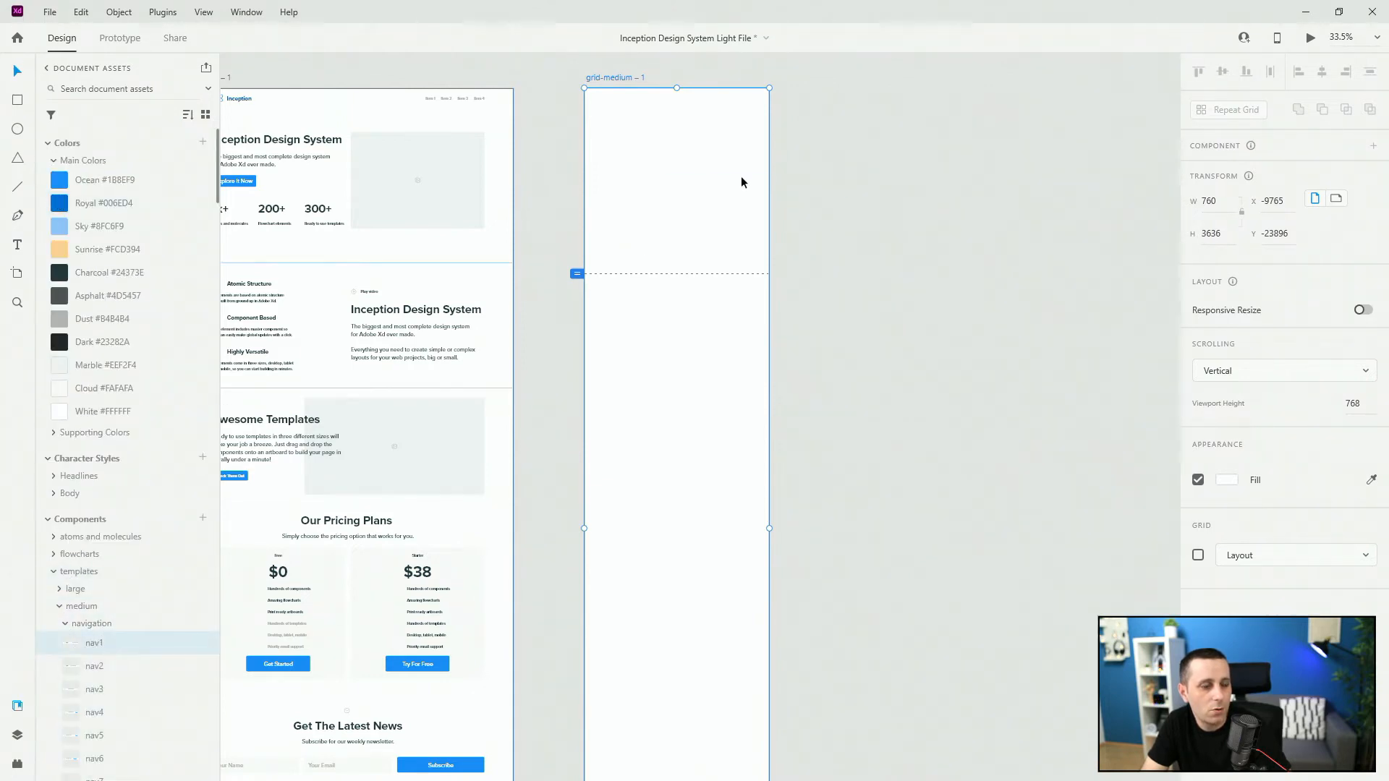
pyautogui.moveTo(742, 182); pyautogui.dragTo(676, 181)
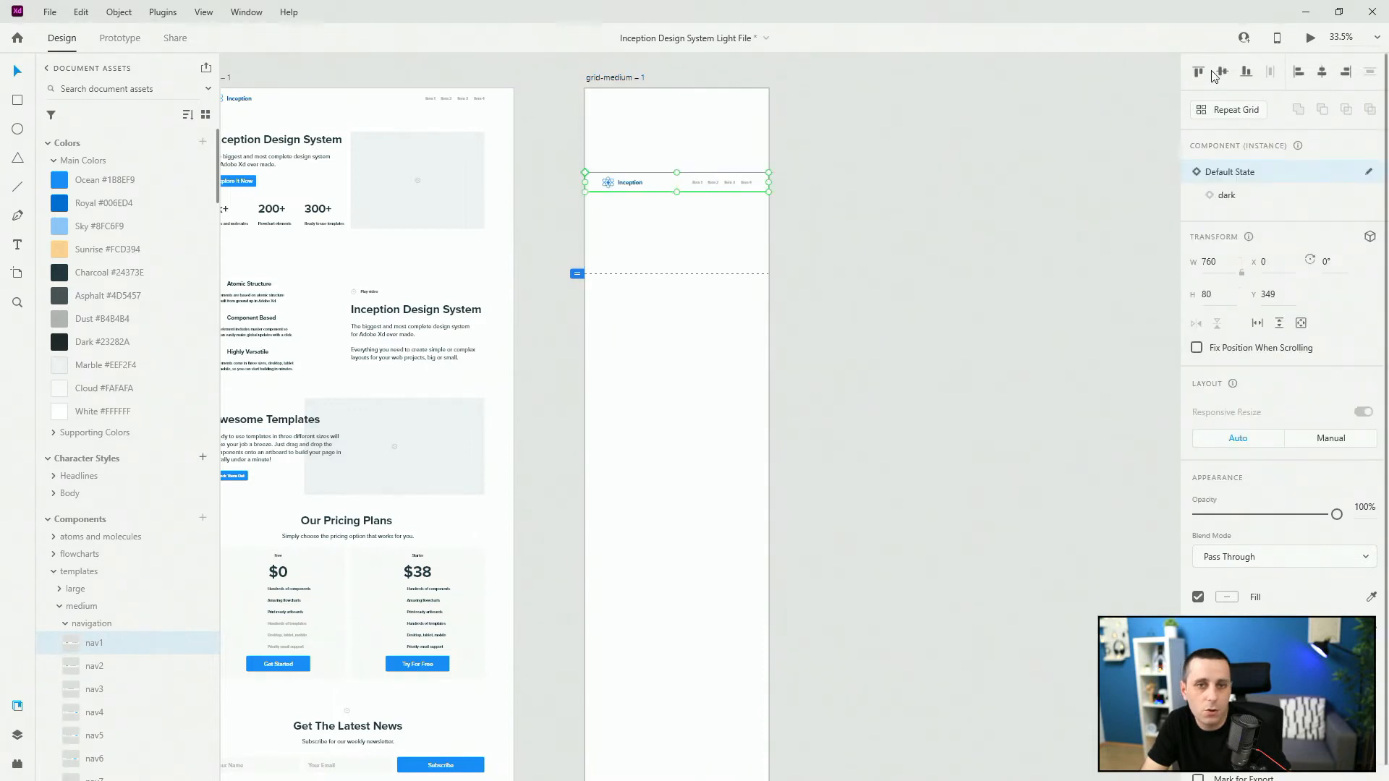
pyautogui.click(1199, 72)
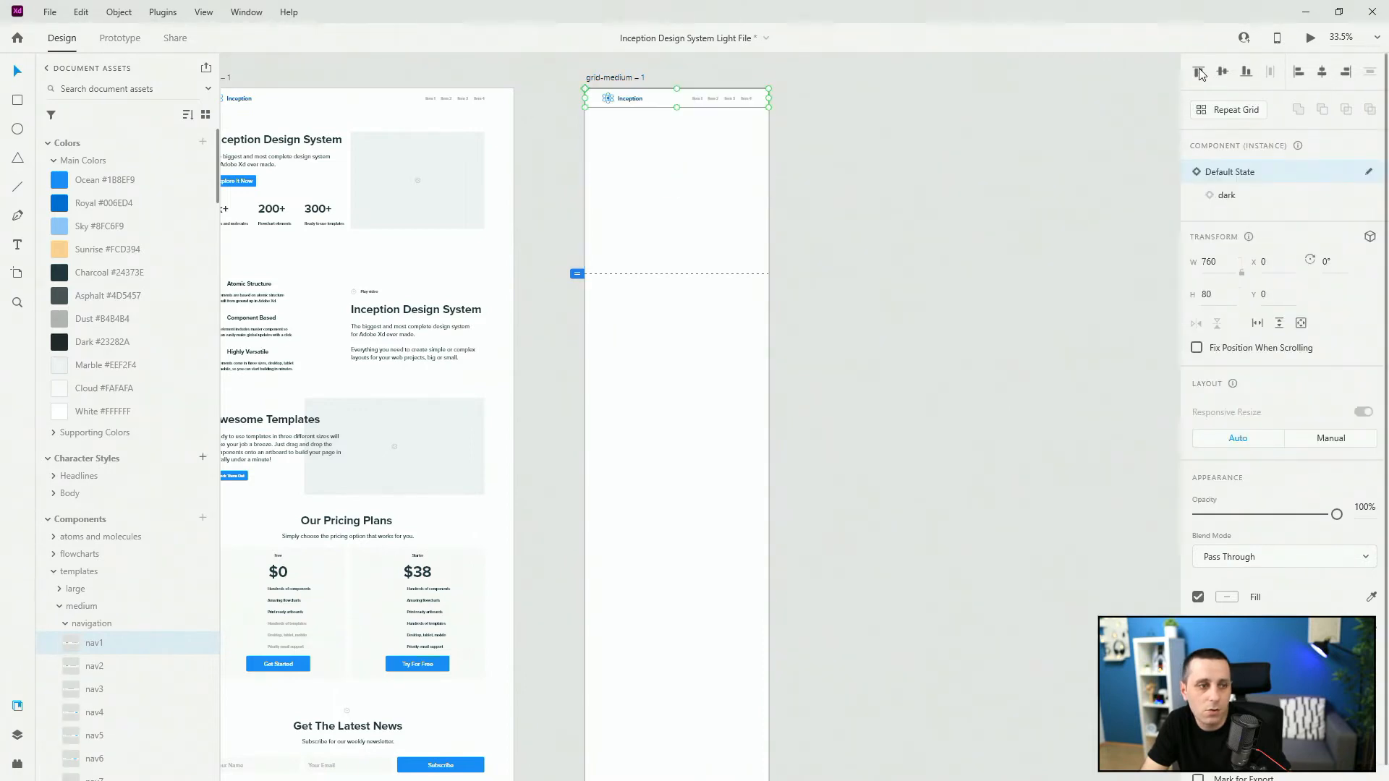
# Step: Add the hero5 component from the medium hero templates directly below the navigation on grid-medium – 1, at X 0 and Y 80
pyautogui.click(64, 623)
pyautogui.click(65, 658)
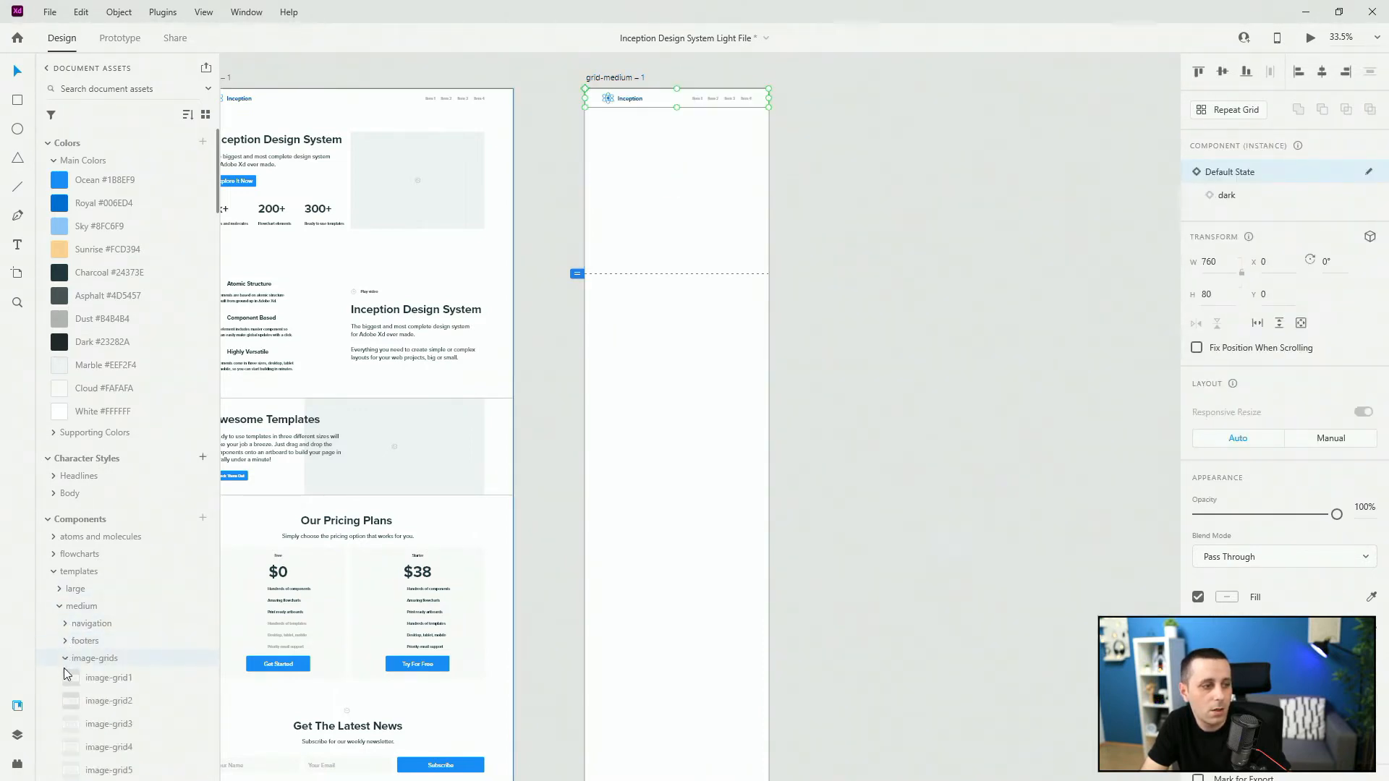
pyautogui.click(65, 658)
pyautogui.click(65, 676)
pyautogui.scroll(-3, 87, 651)
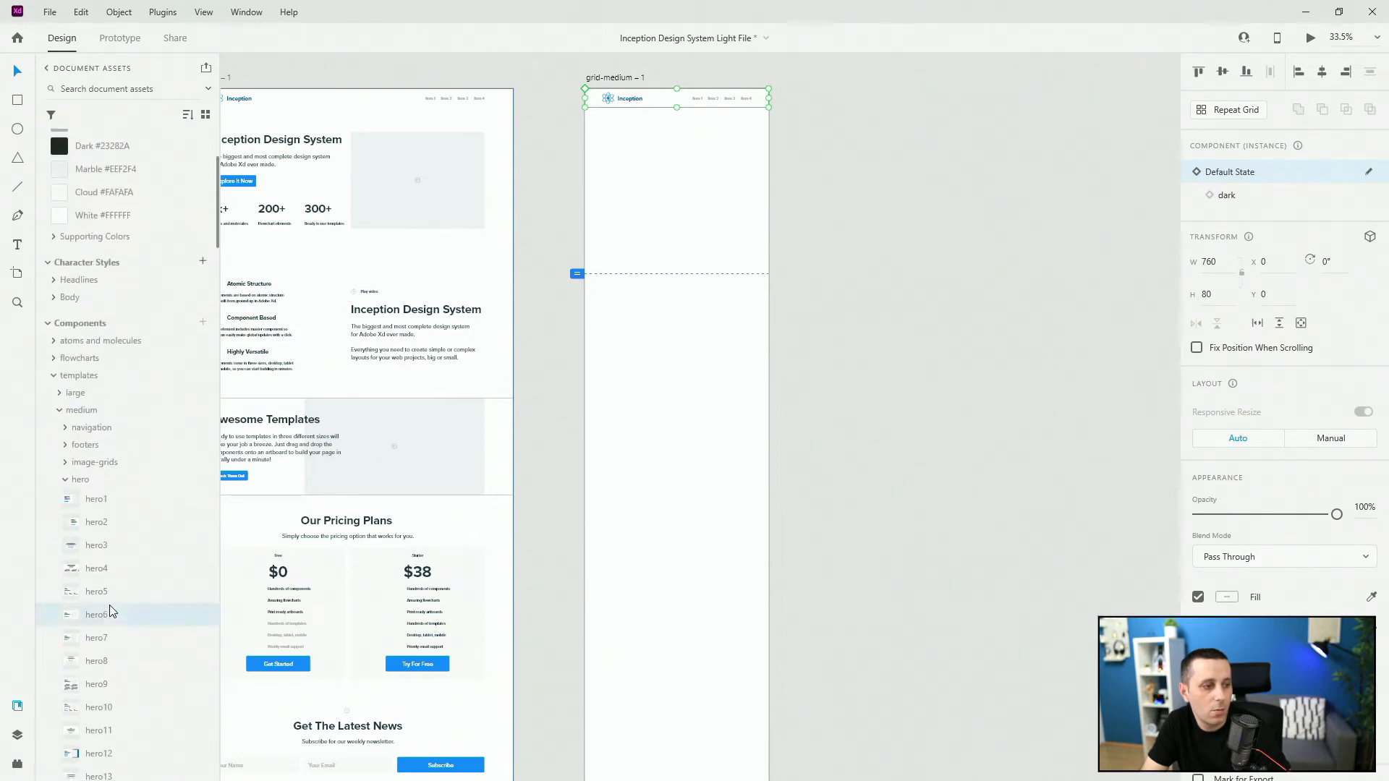
pyautogui.moveTo(101, 592); pyautogui.dragTo(636, 282)
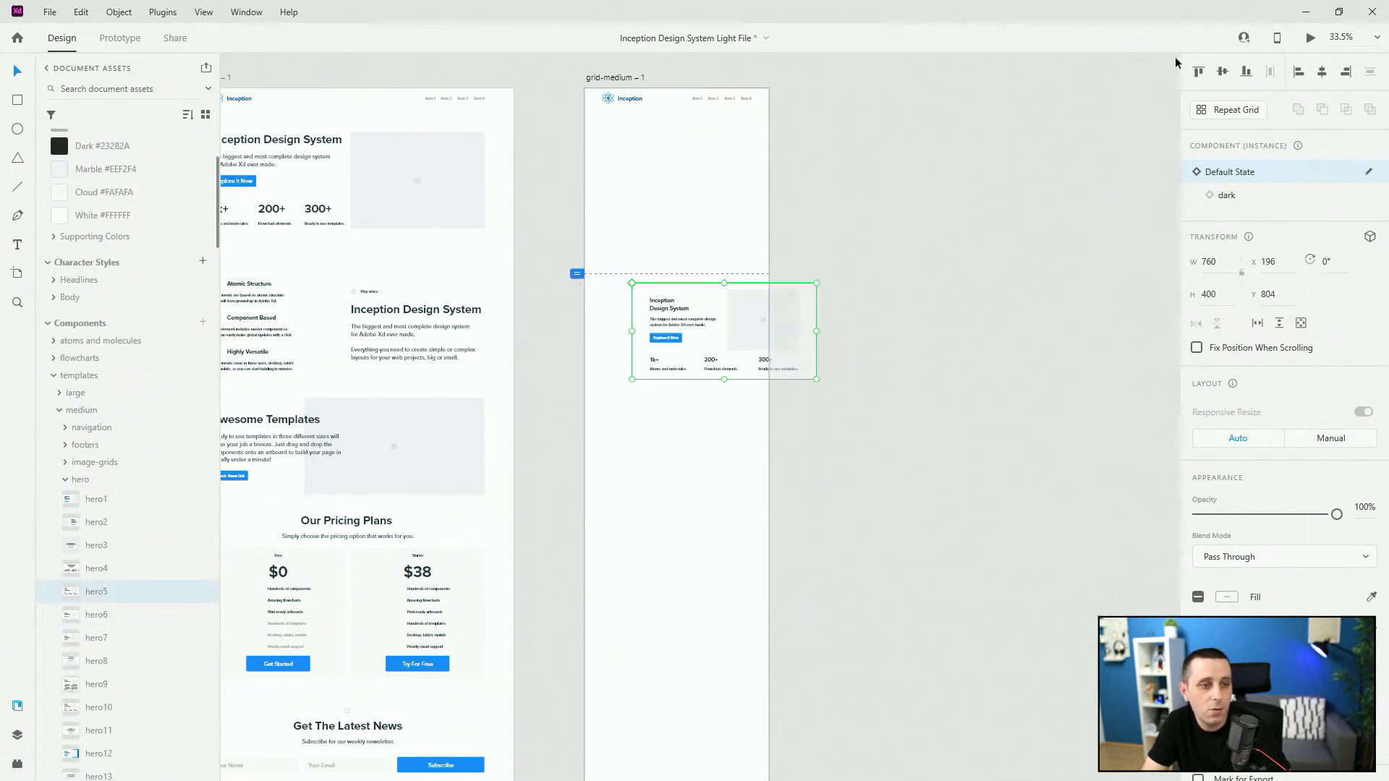
pyautogui.moveTo(749, 316); pyautogui.dragTo(706, 142)
pyautogui.scroll(2, 774, 162)
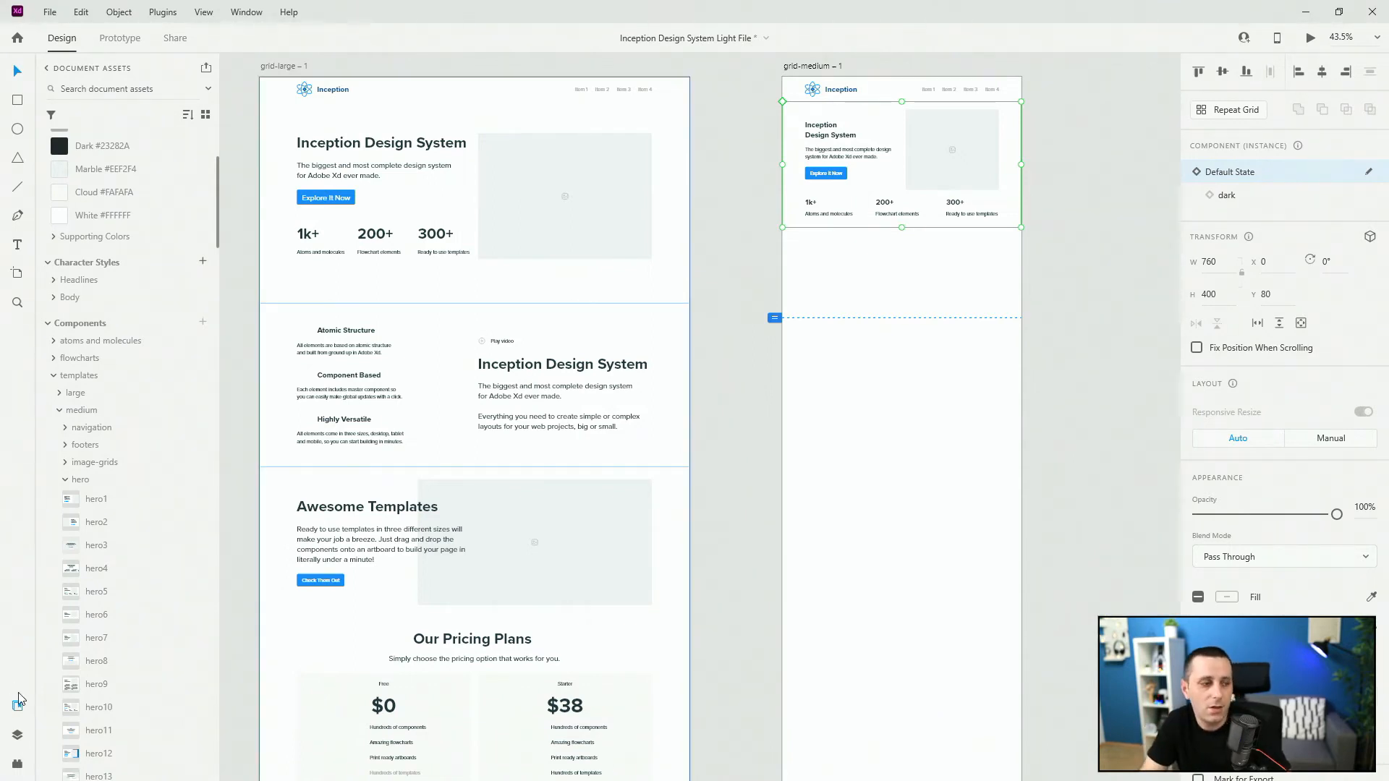
# Step: Delete the grid-medium – 1 artboard with its contents
pyautogui.click(17, 735)
pyautogui.click(354, 201)
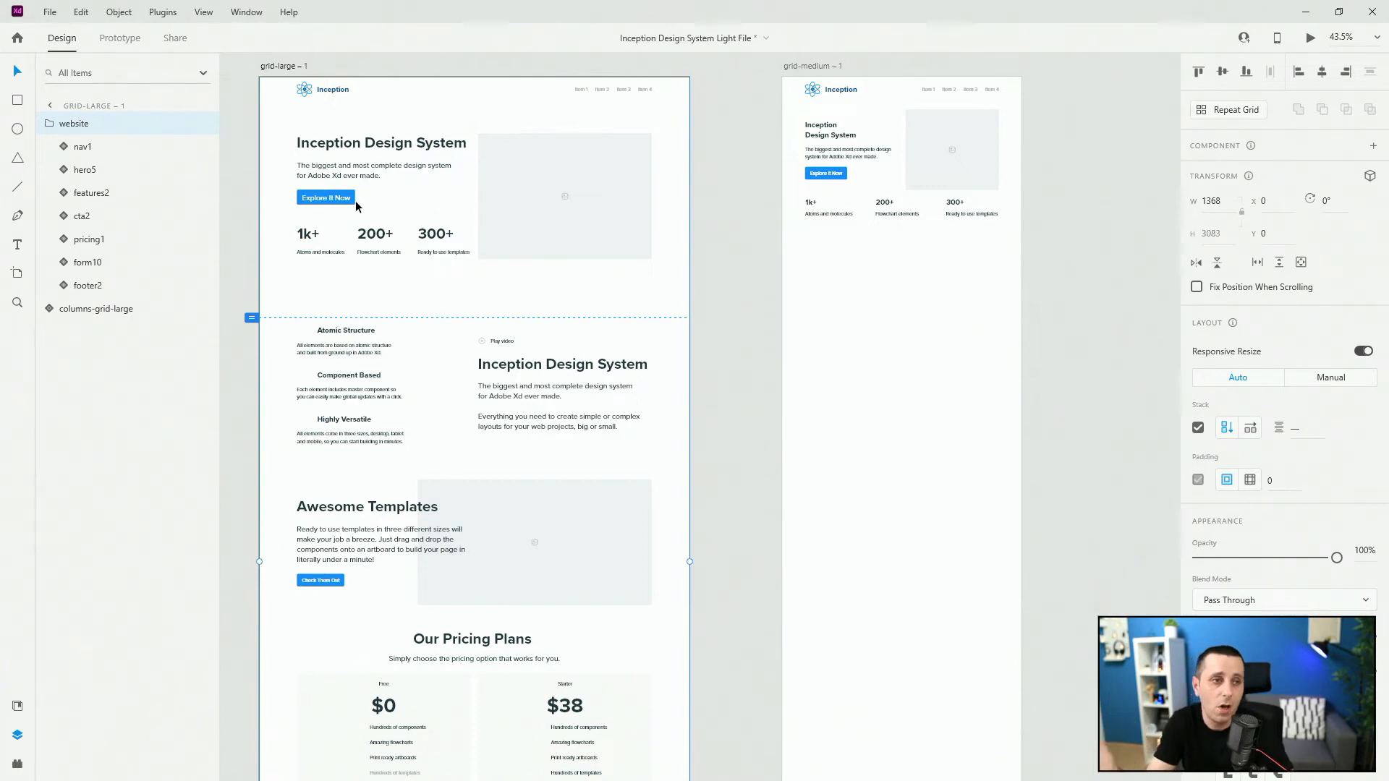
pyautogui.click(832, 65)
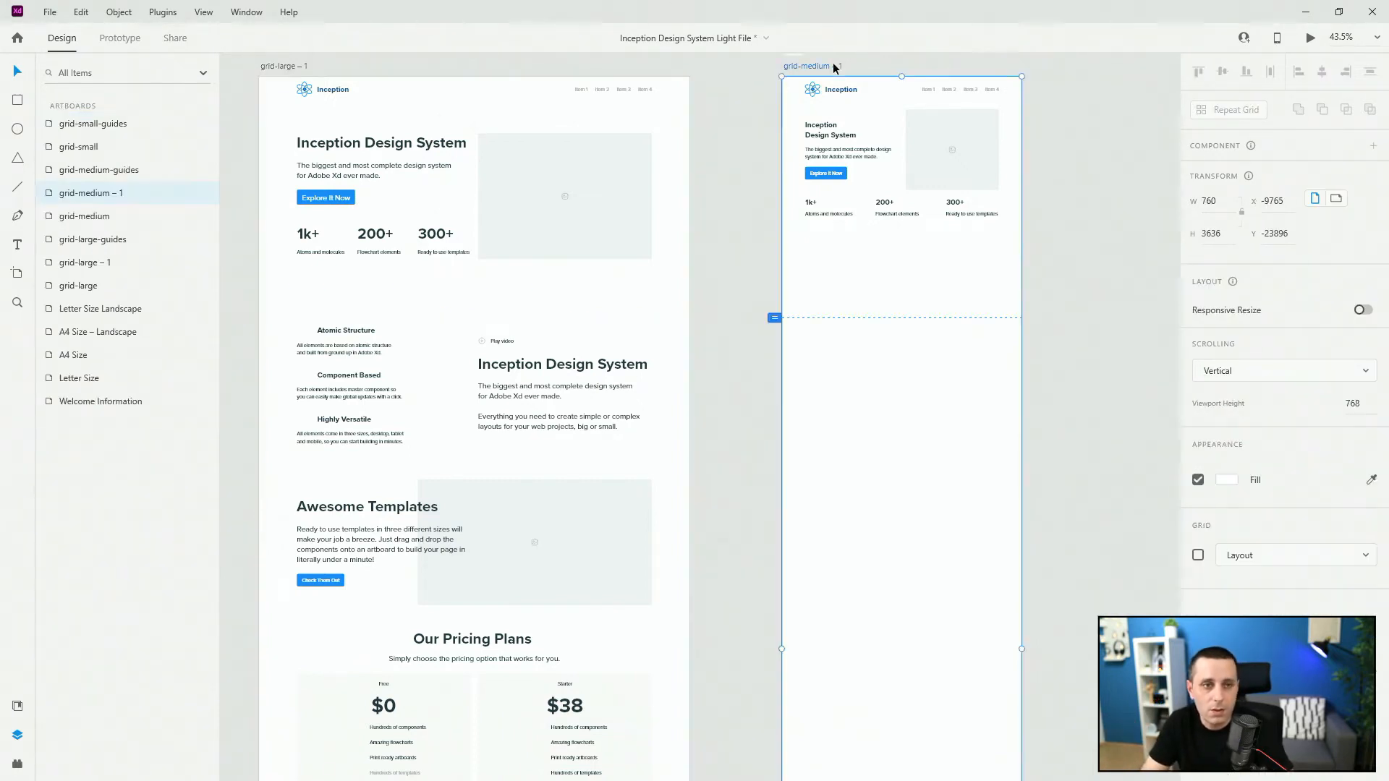
pyautogui.press('Delete')
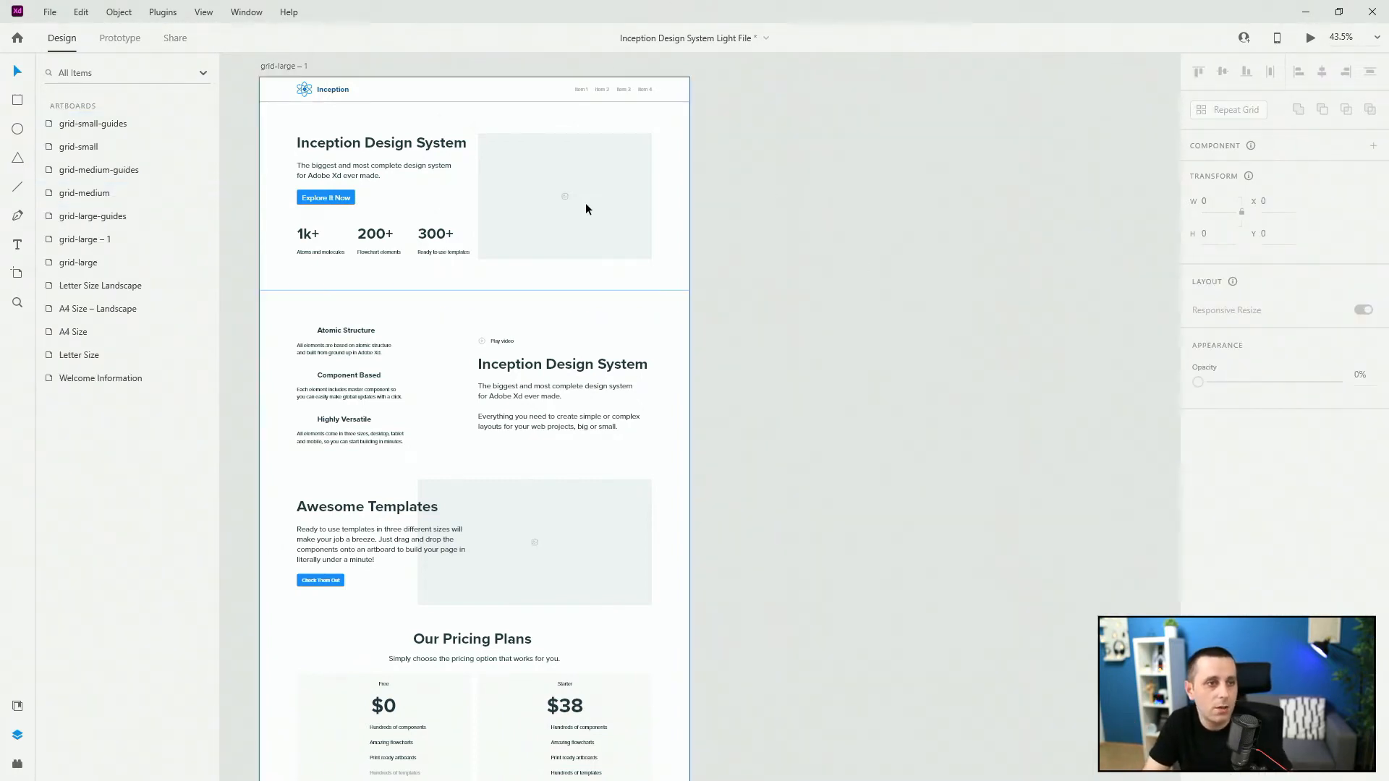
# Step: Fill the hero section's image placeholder on grid-large – 1 with the phone photo and hide its image-icn layer
pyautogui.scroll(3, 280, 192)
pyautogui.scroll(3, 725, 325)
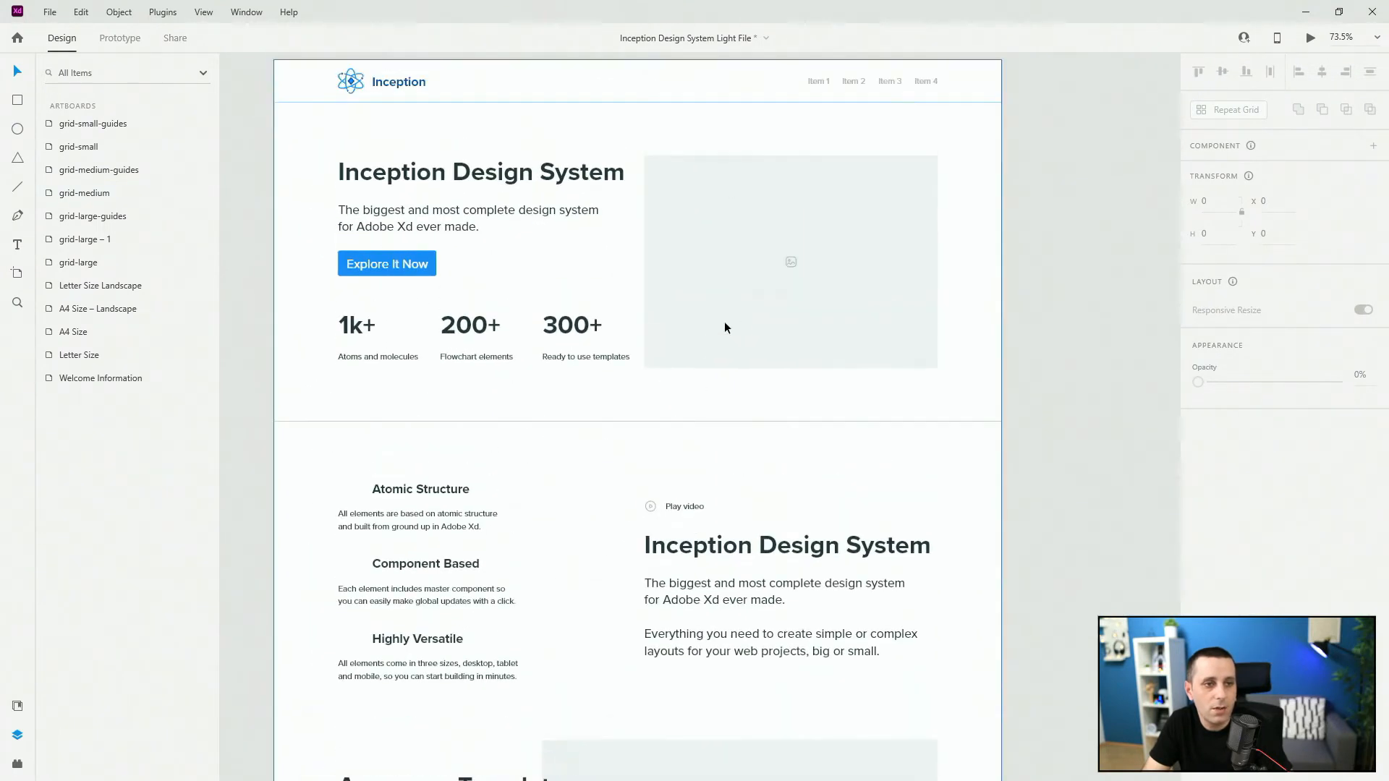
pyautogui.keyDown('ctrl'); pyautogui.click(830, 267); pyautogui.keyUp('ctrl')
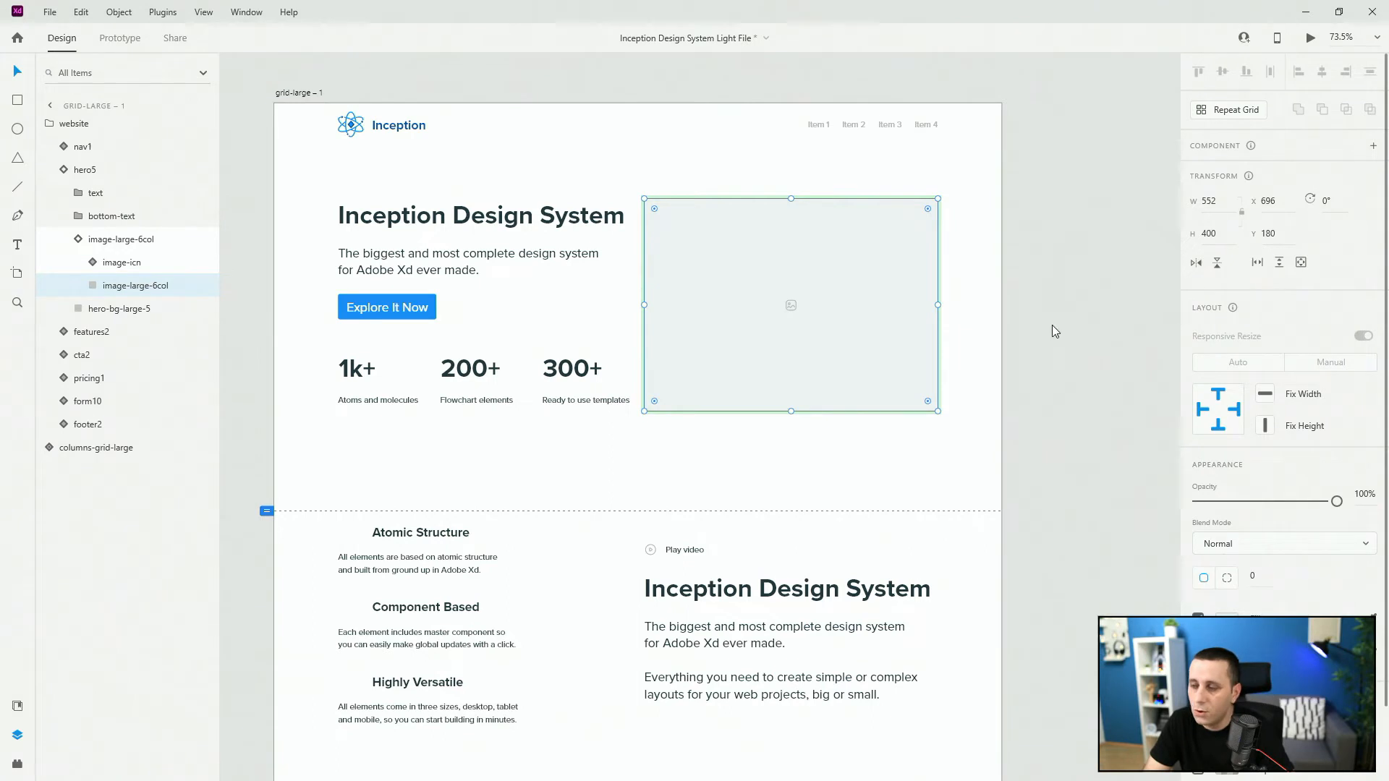
pyautogui.moveTo(1054, 331); pyautogui.dragTo(794, 269)
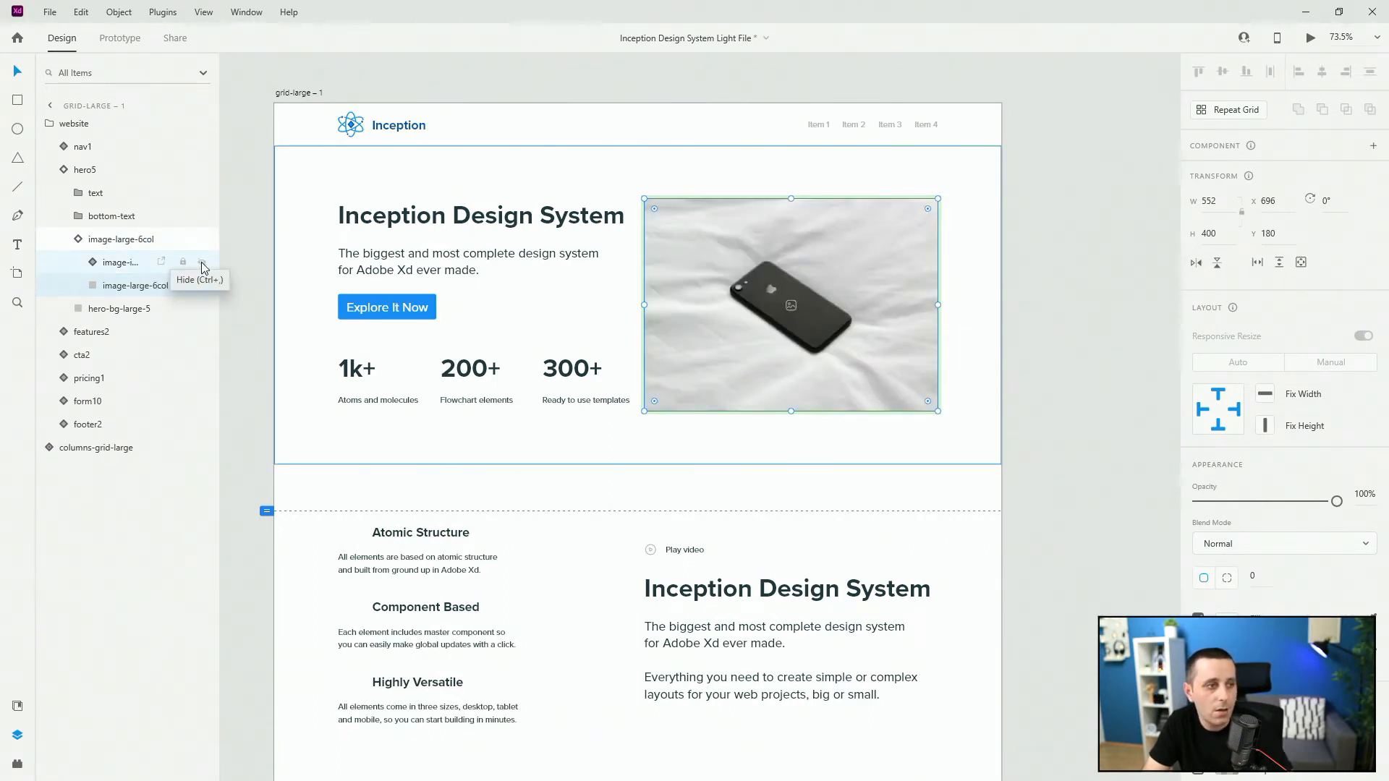
pyautogui.click(201, 262)
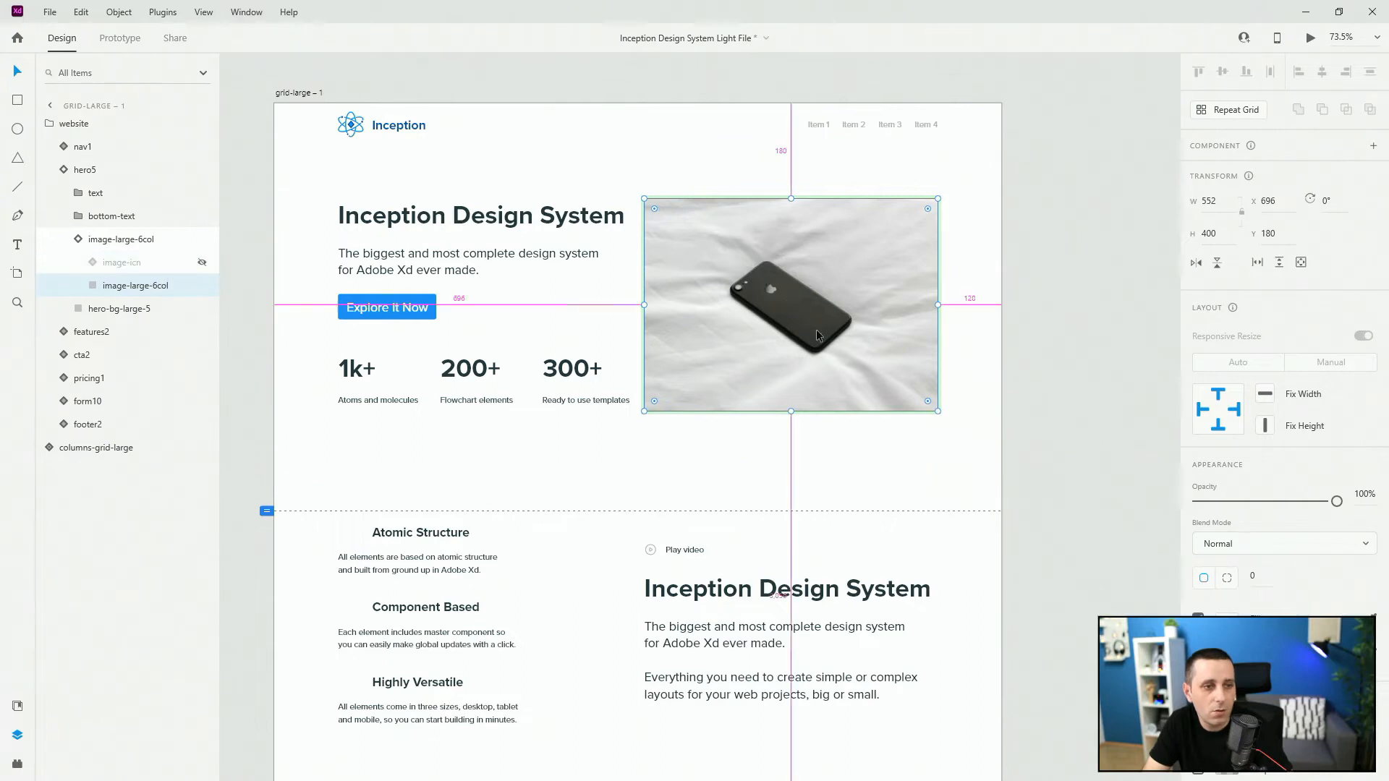
# Step: Enlarge the phone photo inside the hero's image frame so that the phone fills more of the crop
pyautogui.scroll(5, 870, 288)
pyautogui.doubleClick(860, 258)
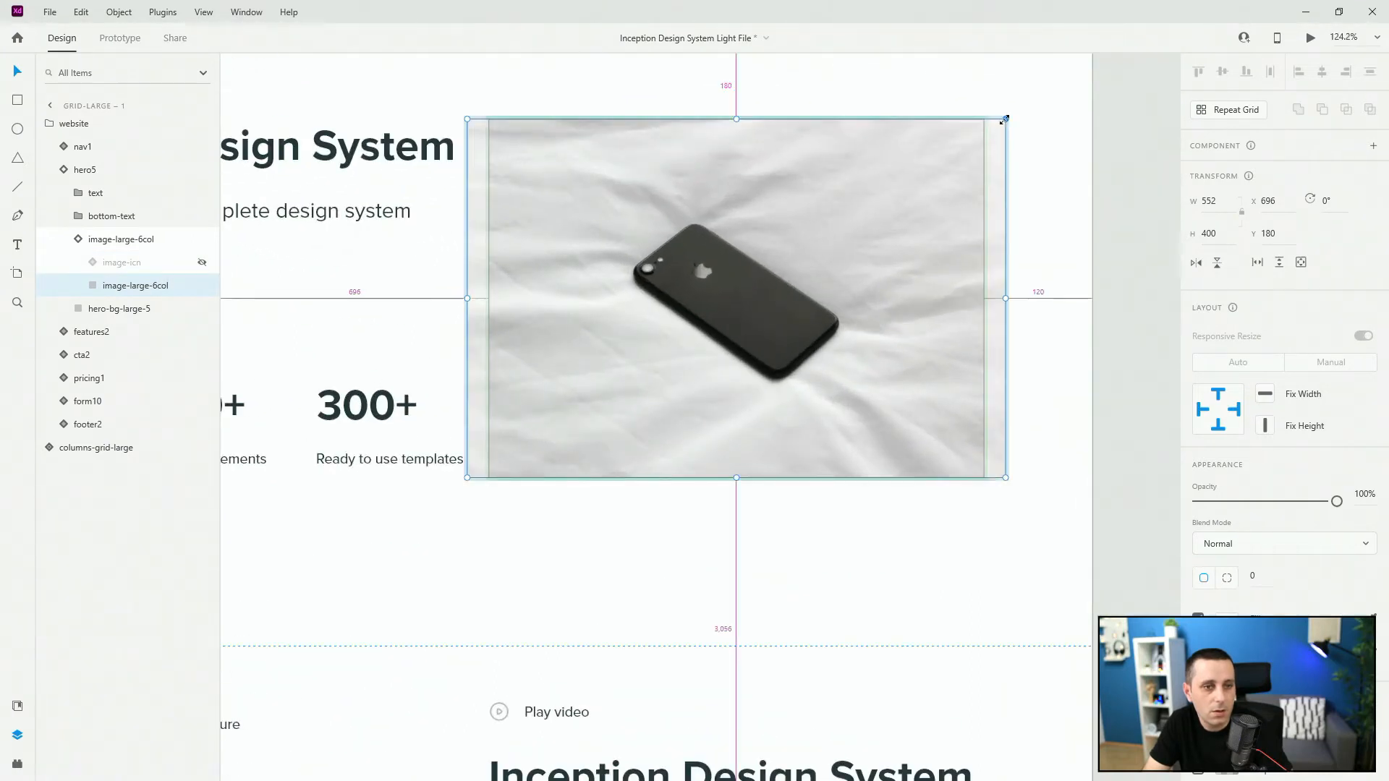
pyautogui.moveTo(1004, 117); pyautogui.dragTo(1044, 102)
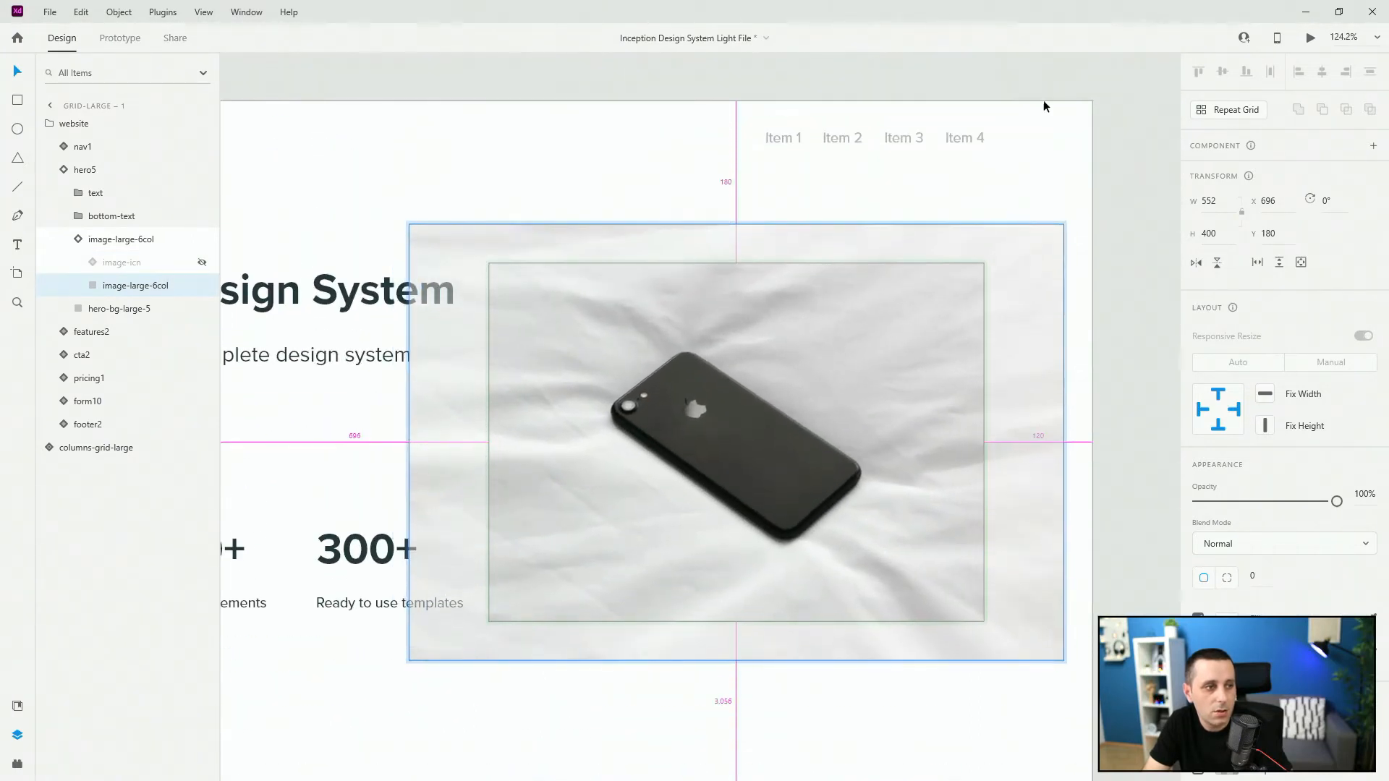
# Step: Open the main component of the hero's image-large-6col and try hiding its image-icn layer
pyautogui.click(79, 243)
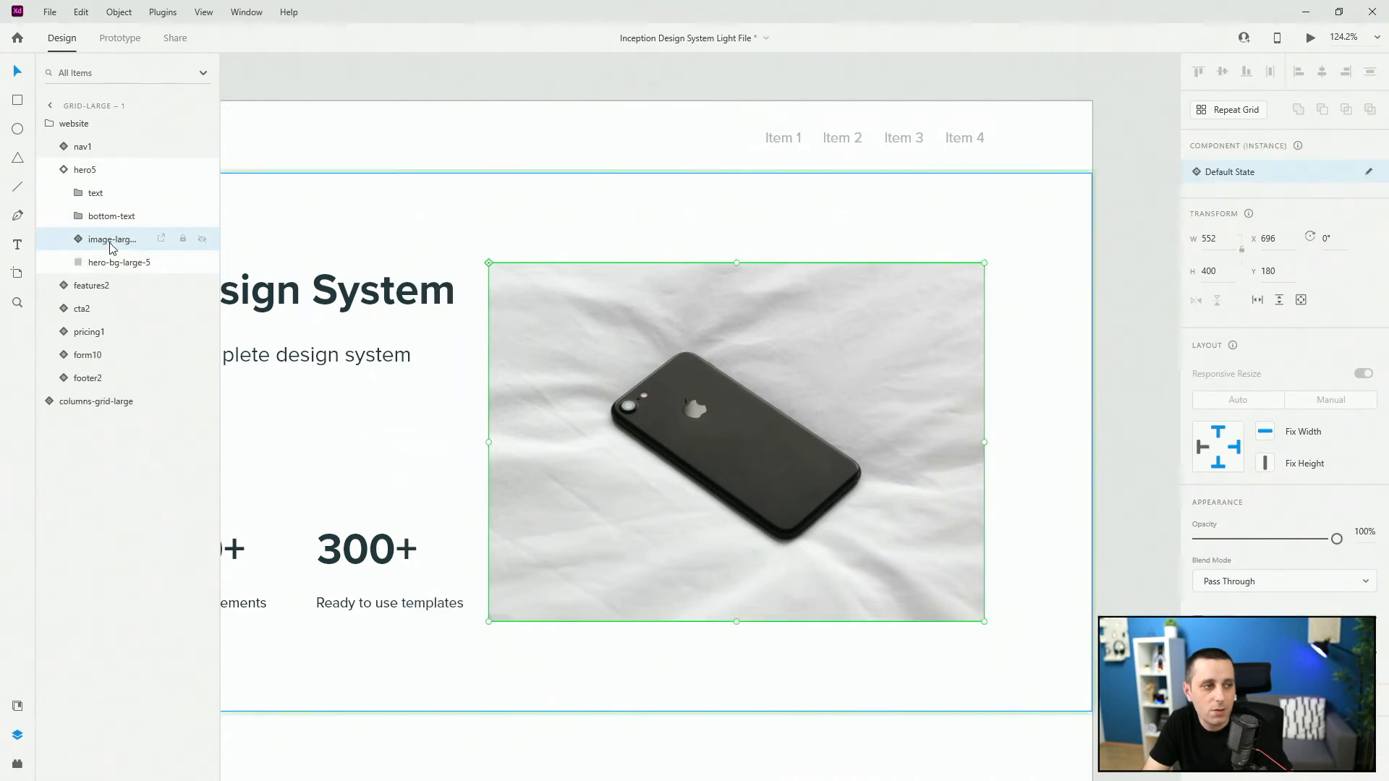
pyautogui.scroll(-4, 737, 324)
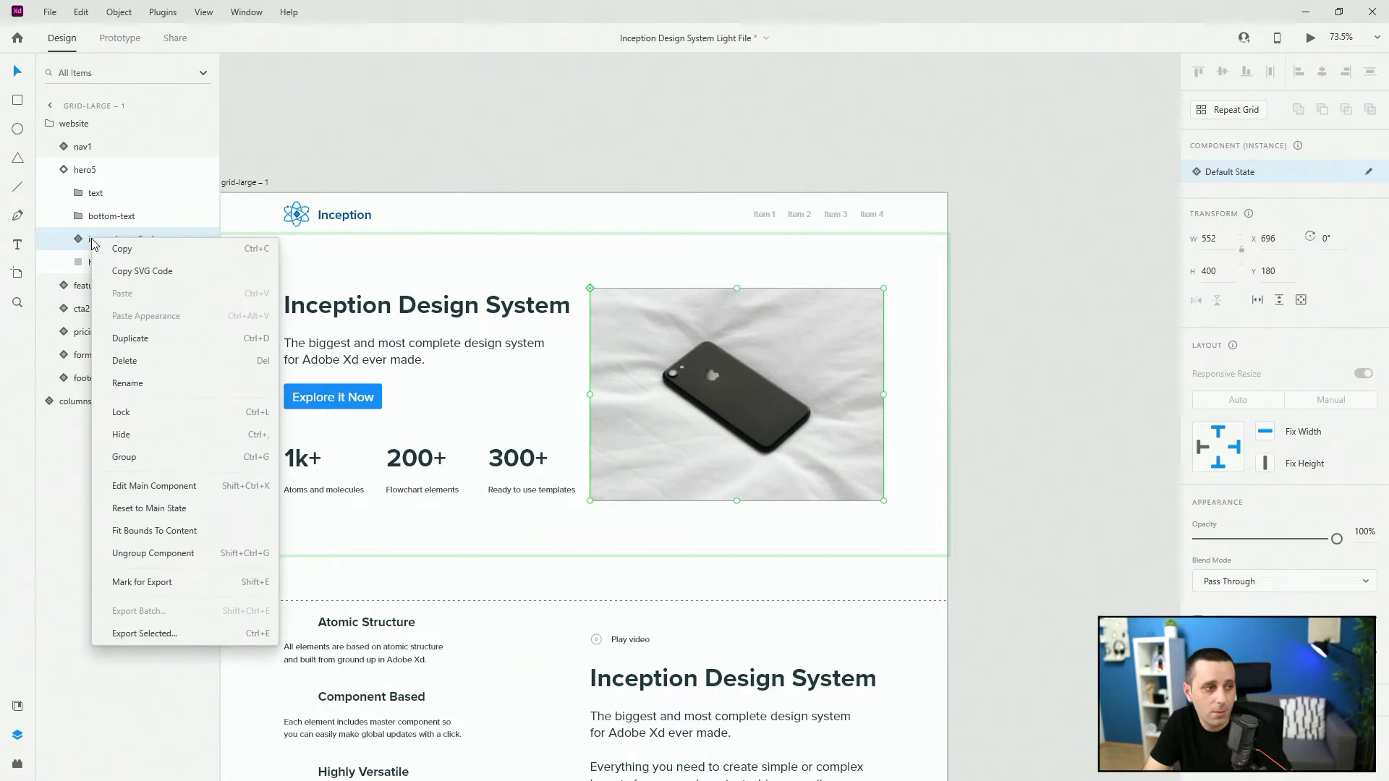
pyautogui.click(150, 492)
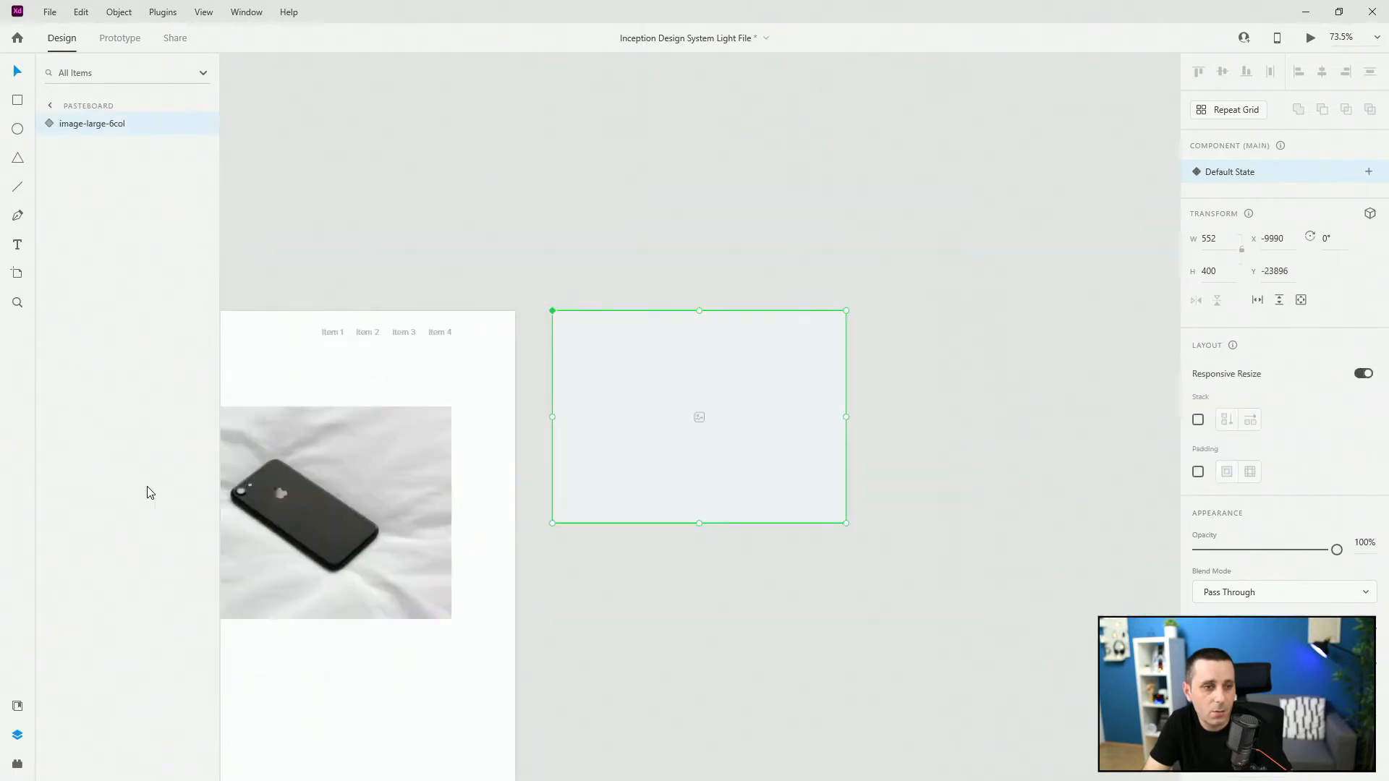
pyautogui.click(51, 124)
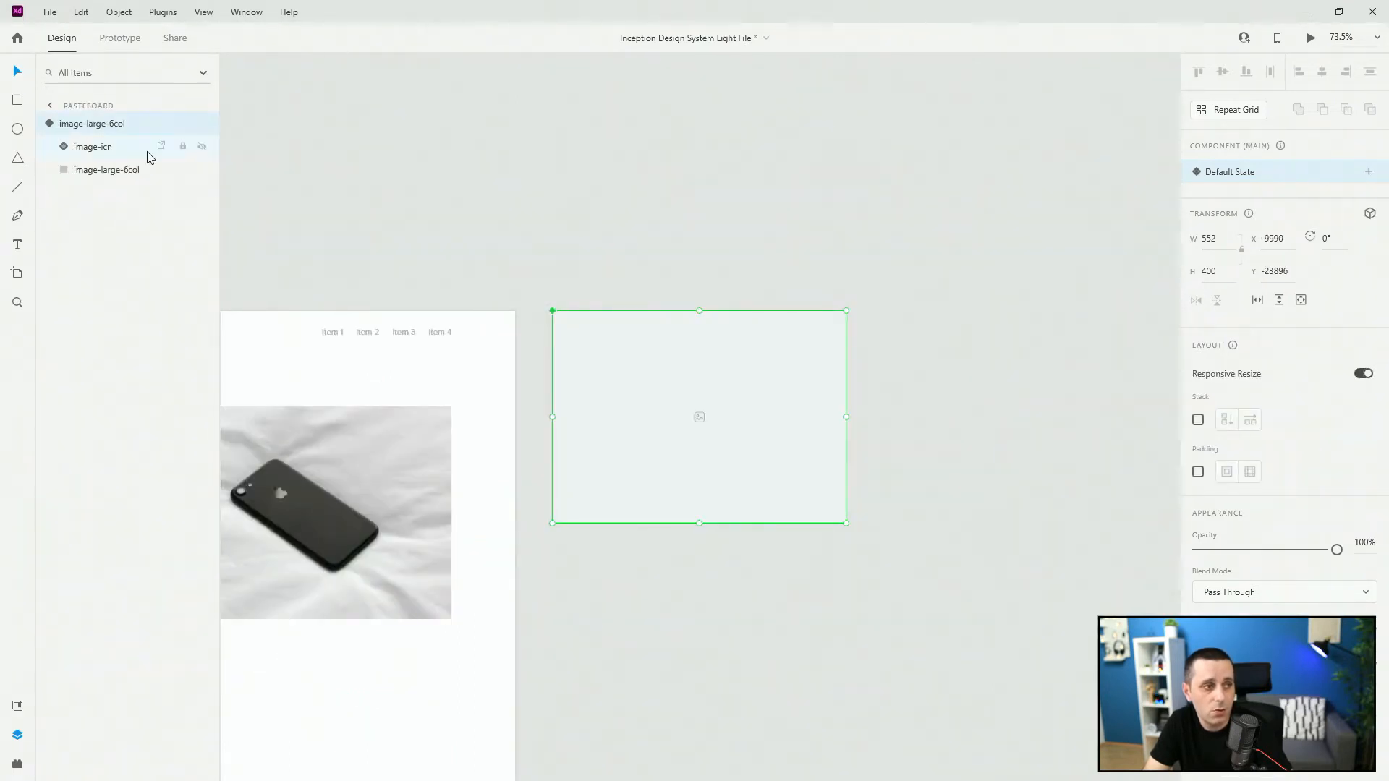
pyautogui.click(202, 146)
pyautogui.click(106, 150)
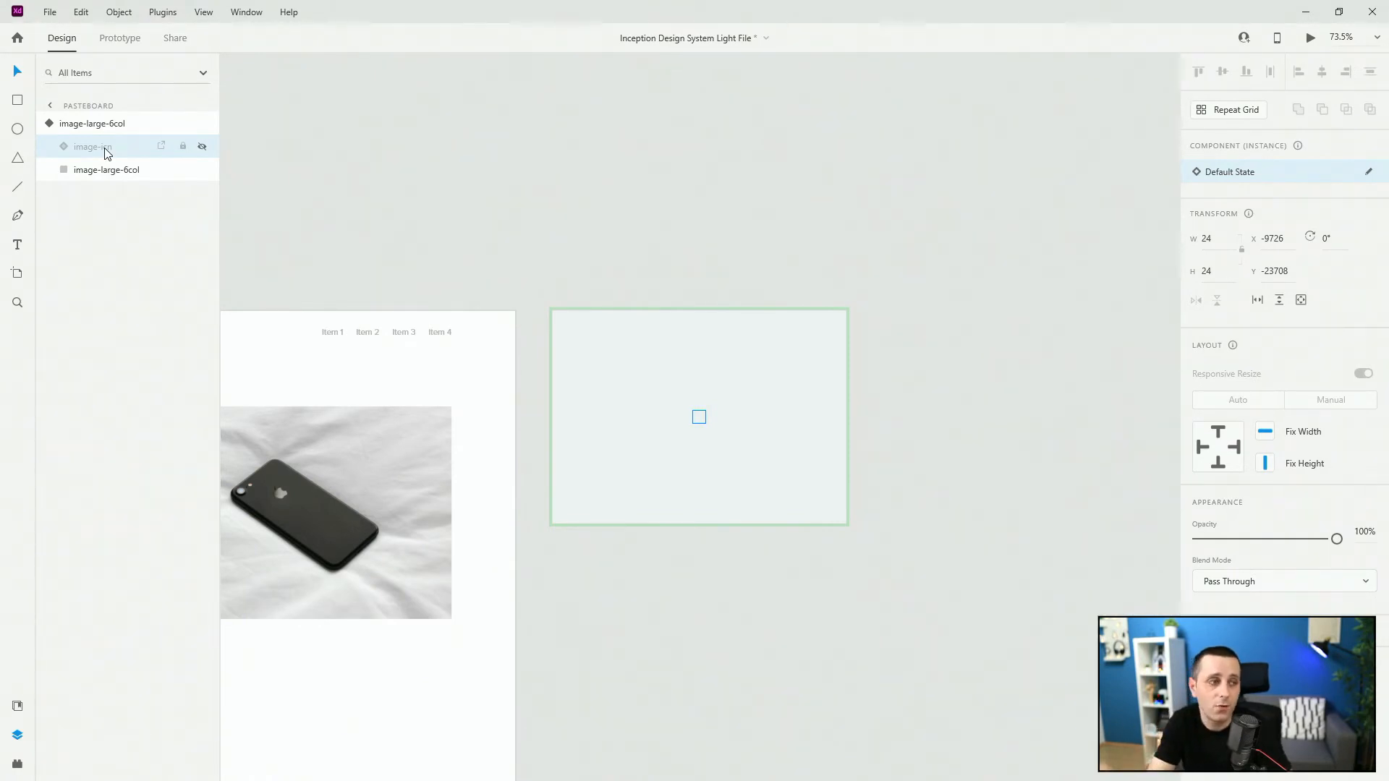
pyautogui.click(44, 129)
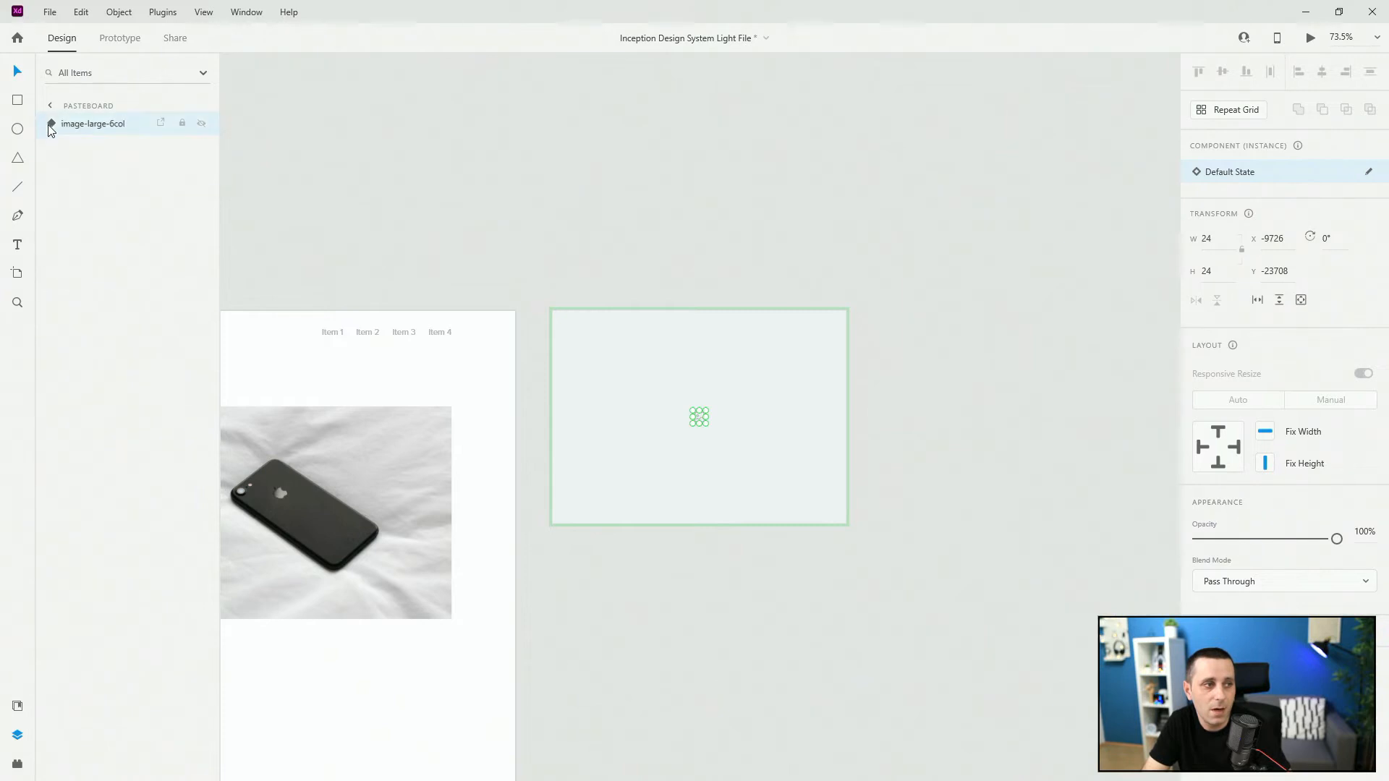
# Step: Delete the image-large-6col main component from the pasteboard beside the artboard
pyautogui.click(686, 260)
pyautogui.click(610, 355)
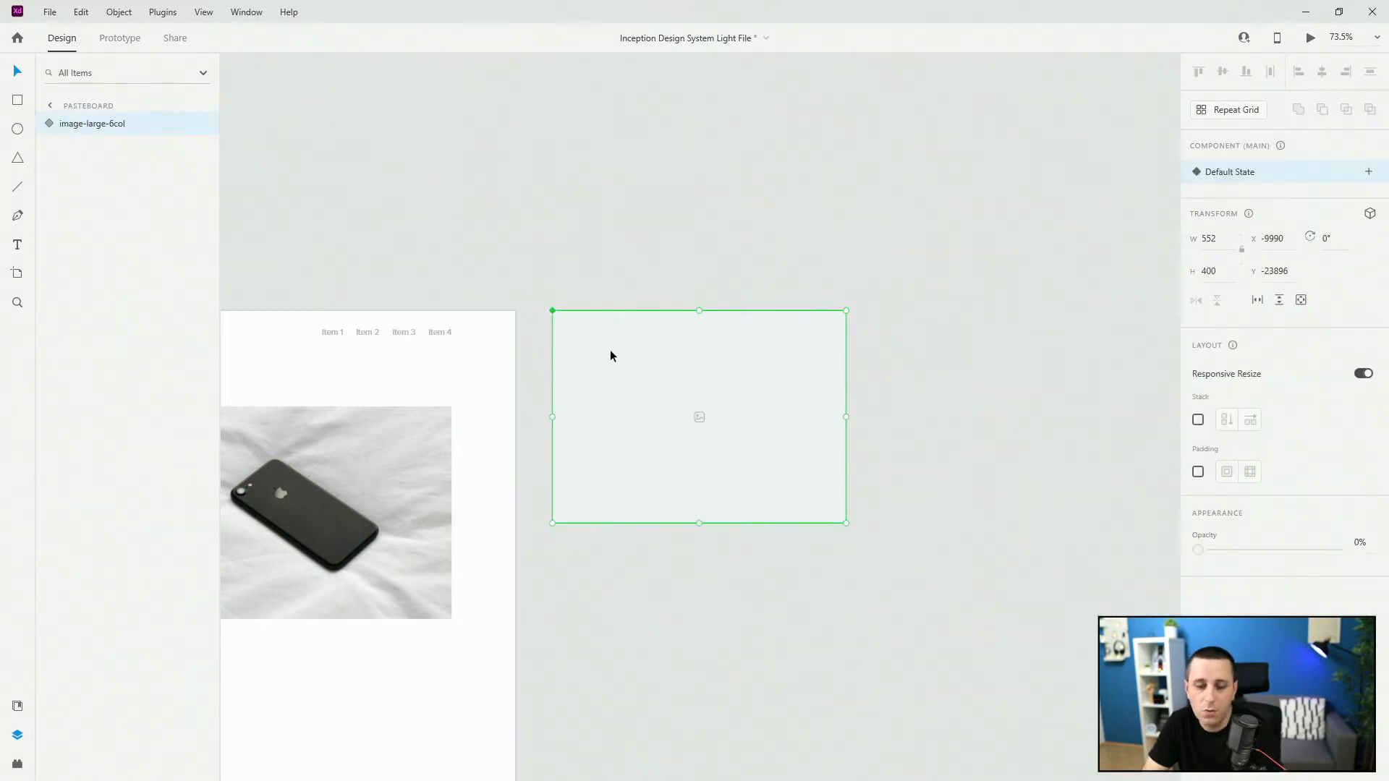
pyautogui.press('Delete')
# Step: Examine the hero section and its button against the main colors in the document assets
pyautogui.scroll(-4, 1054, 331)
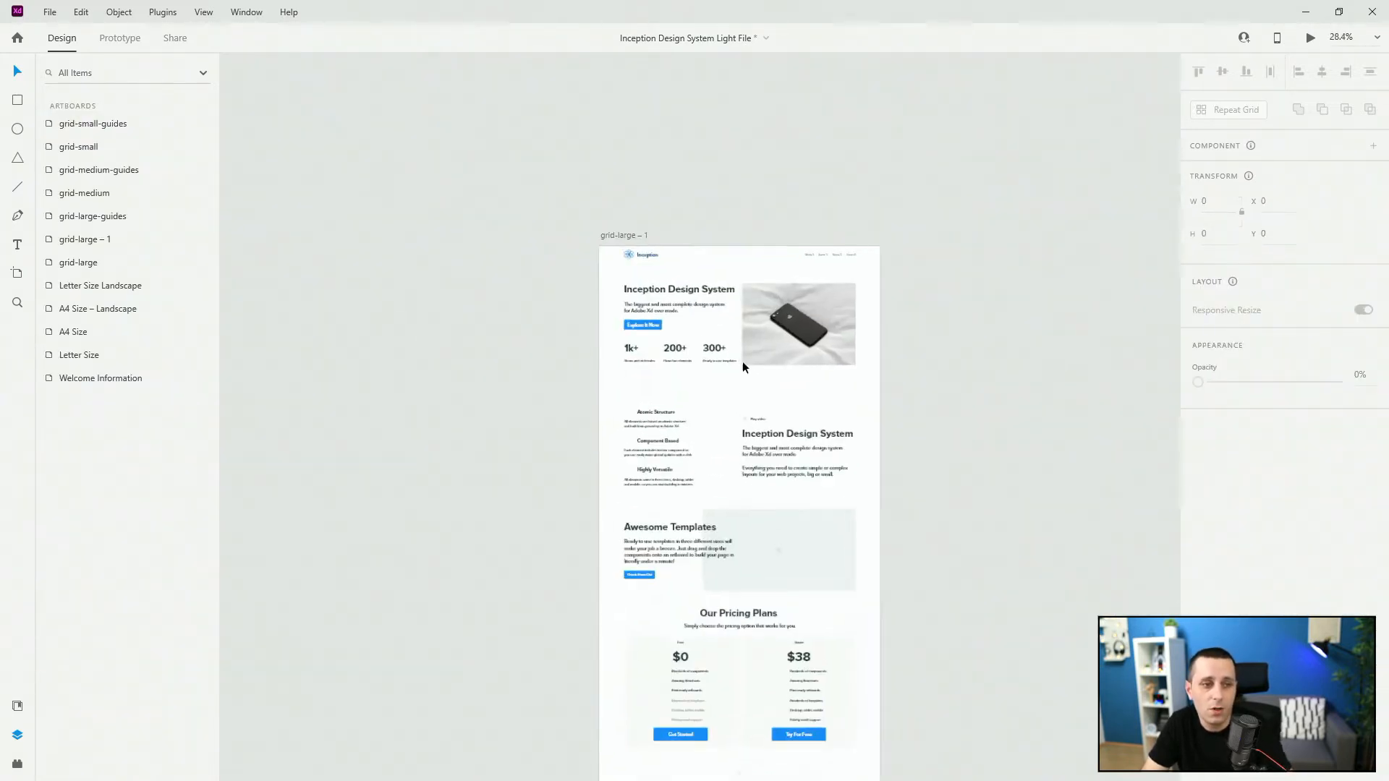
pyautogui.scroll(3, 742, 362)
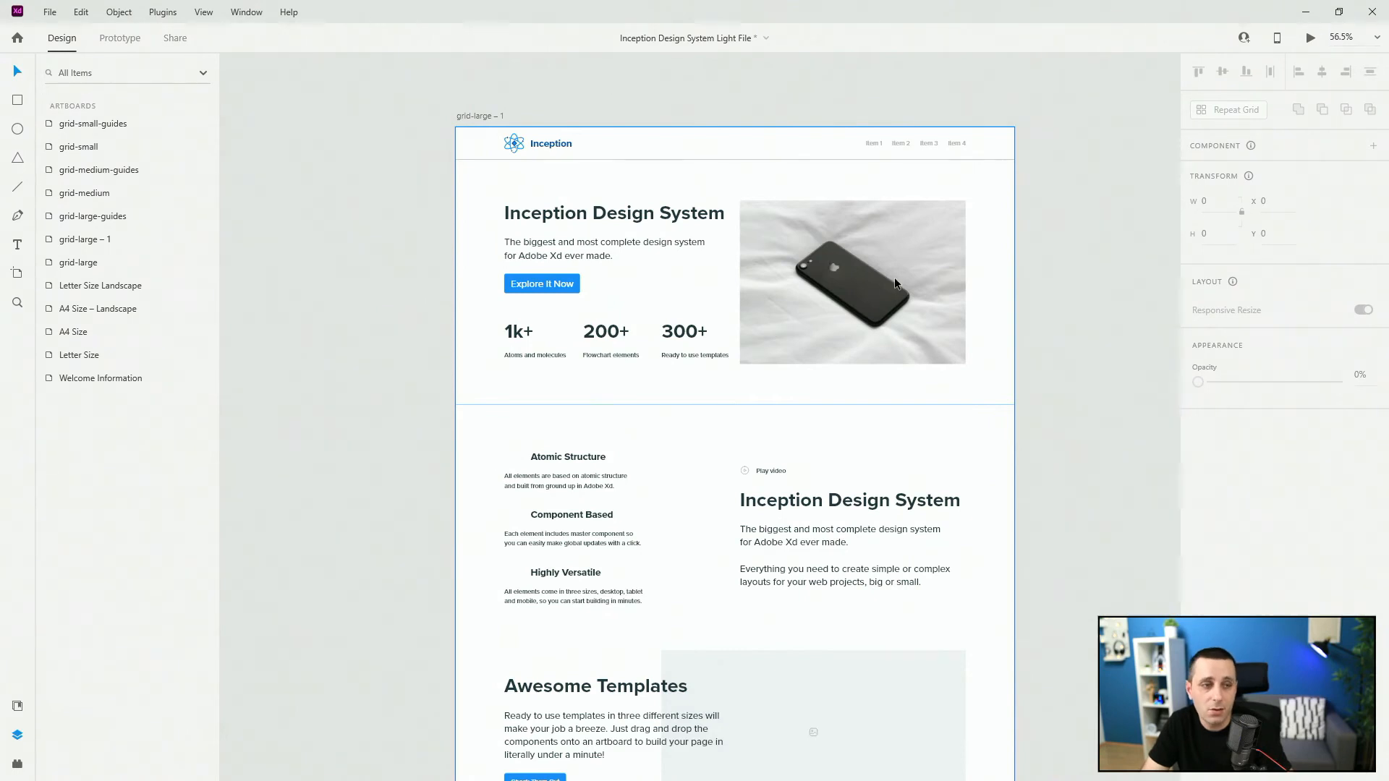
pyautogui.scroll(2, 894, 276)
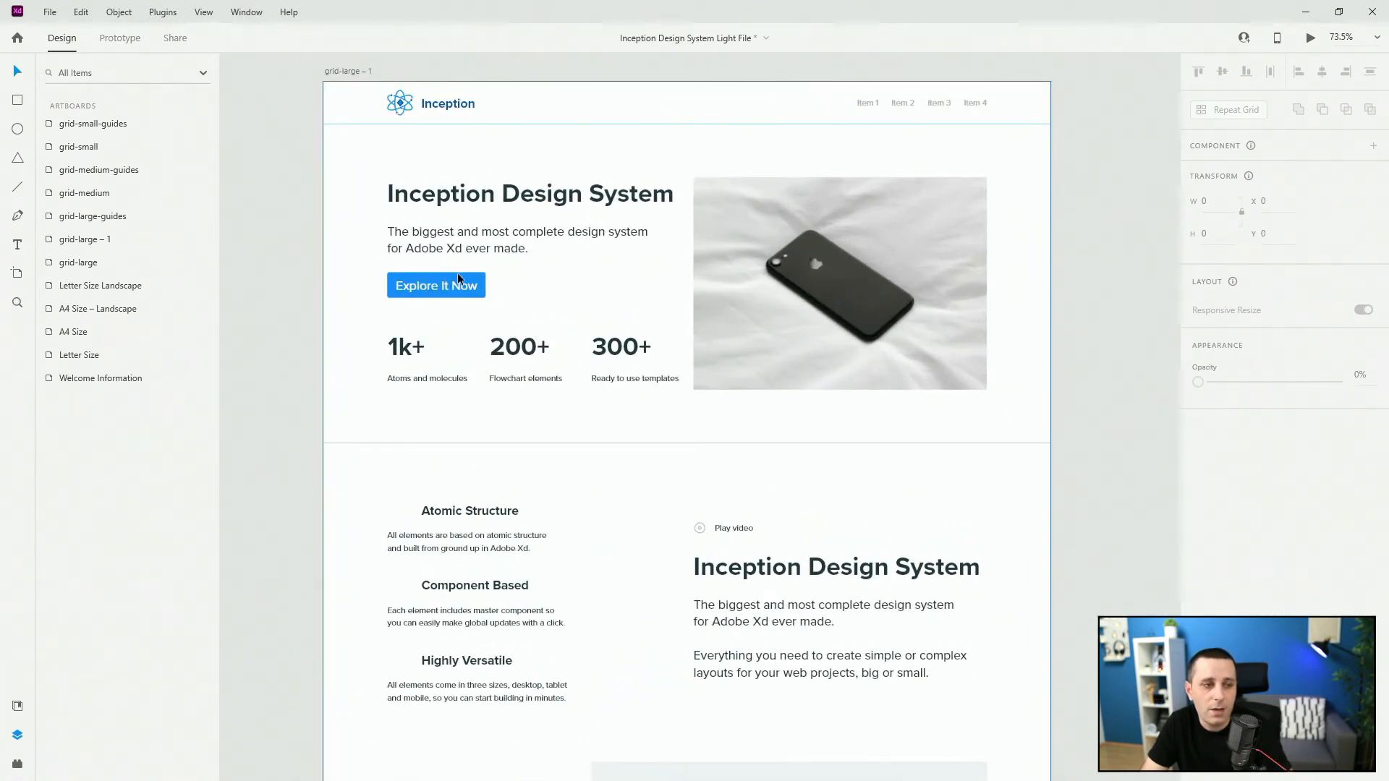
pyautogui.scroll(3, 457, 272)
pyautogui.scroll(-3, 323, 293)
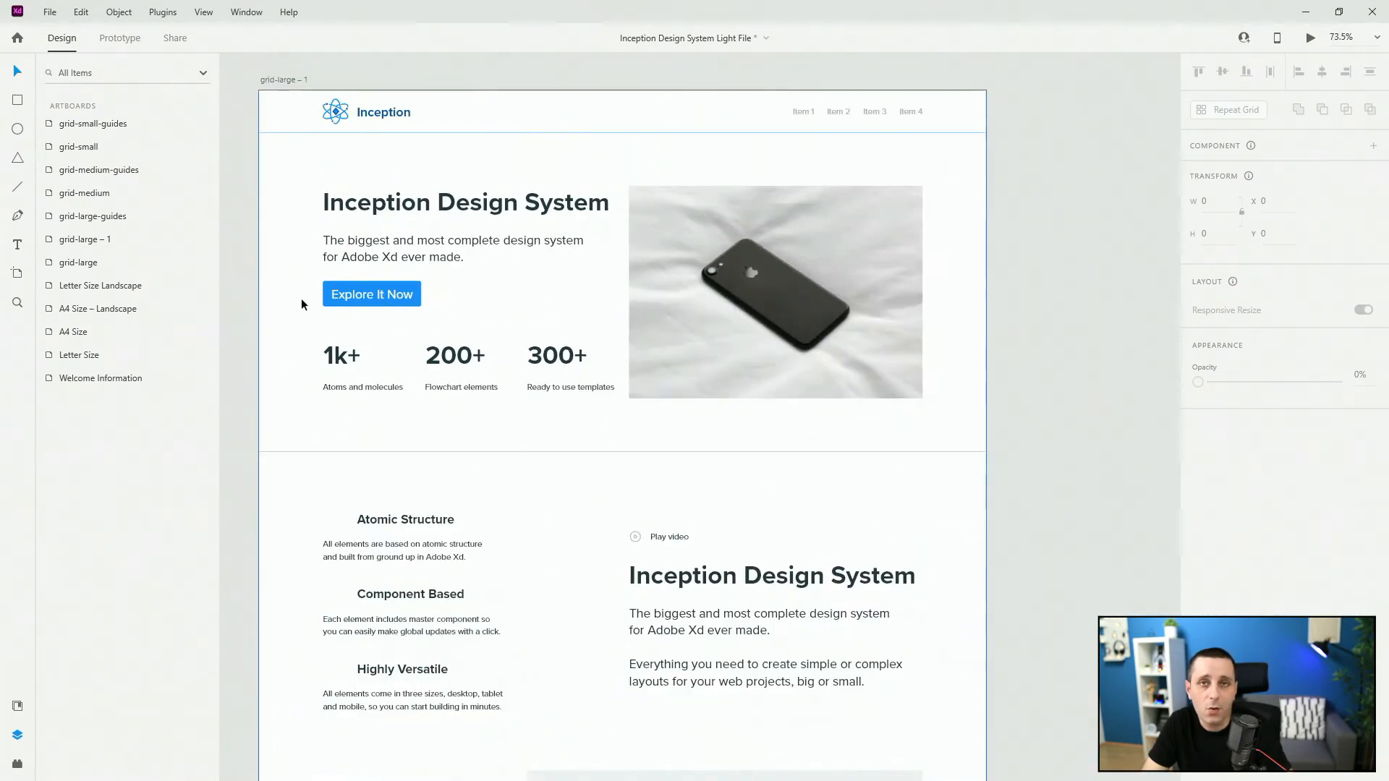
pyautogui.click(17, 706)
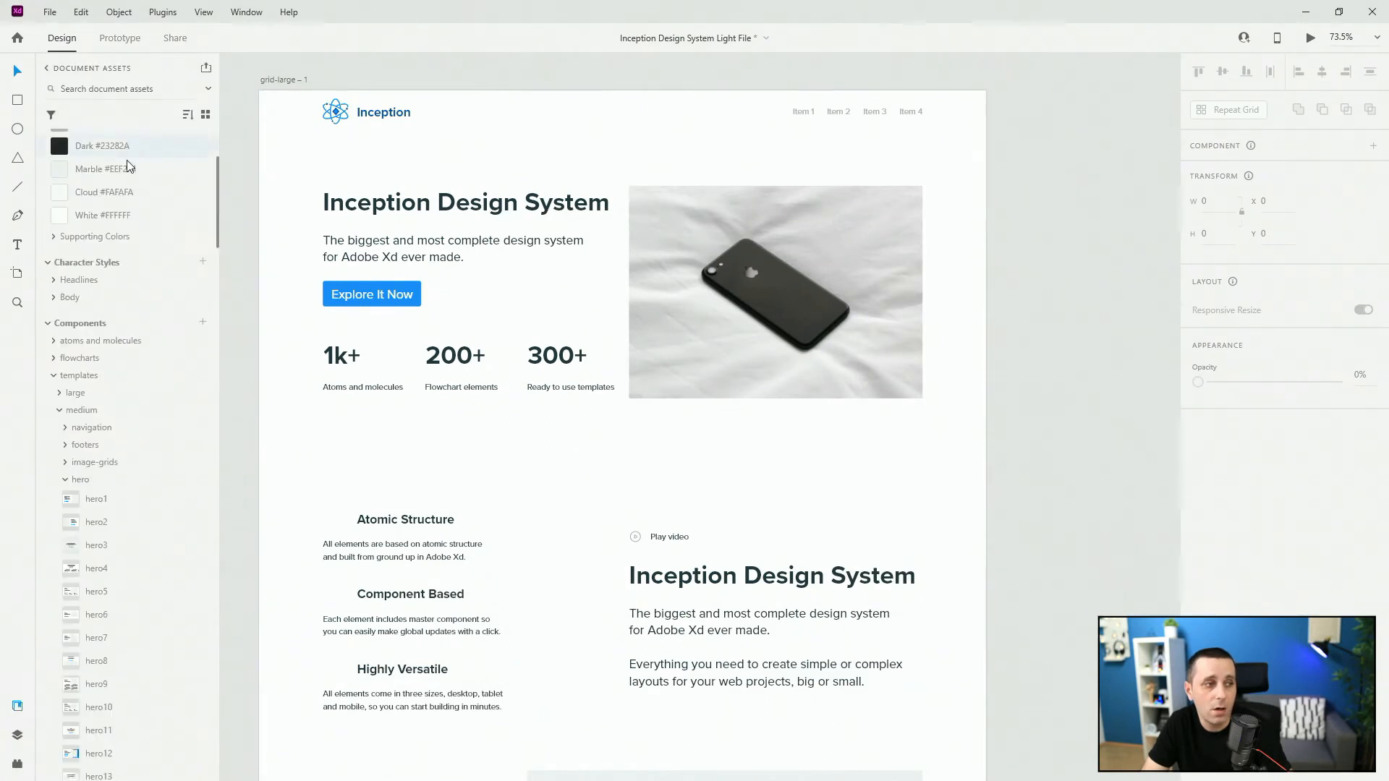
pyautogui.scroll(5, 120, 217)
pyautogui.scroll(3, 225, 279)
pyautogui.scroll(2, 224, 280)
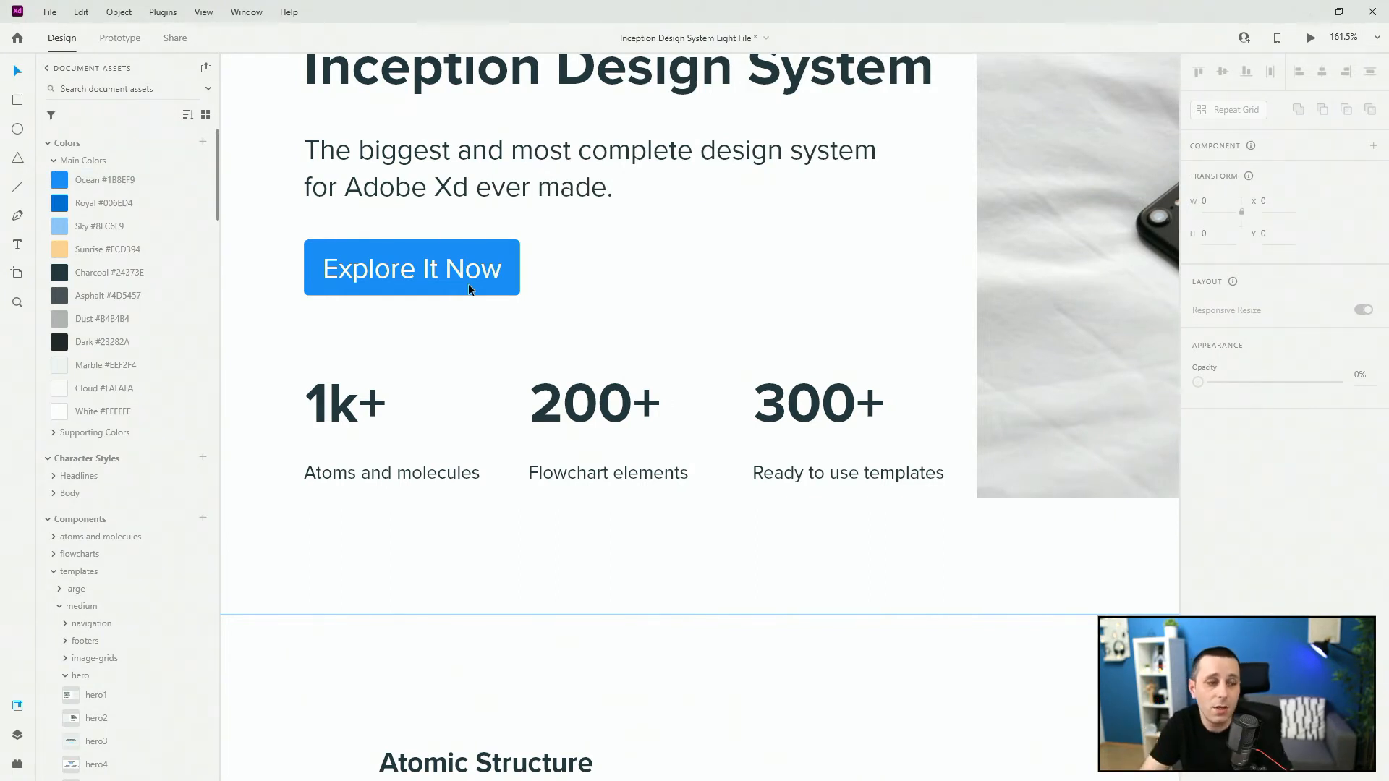
pyautogui.scroll(-5, 467, 283)
pyautogui.scroll(-2, 448, 281)
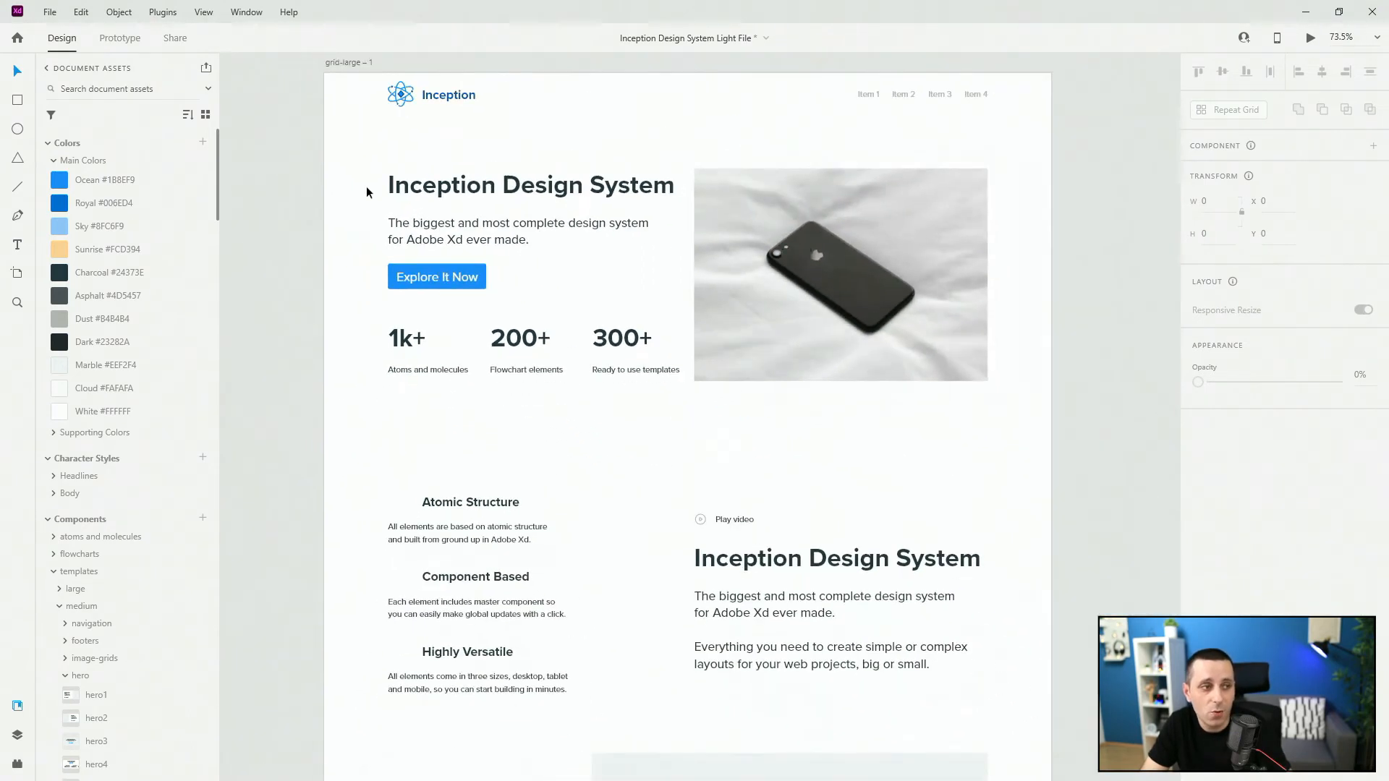
# Step: Open the main component of the hero's Explore It Now button and examine it up close beside the artboard
pyautogui.click(433, 277)
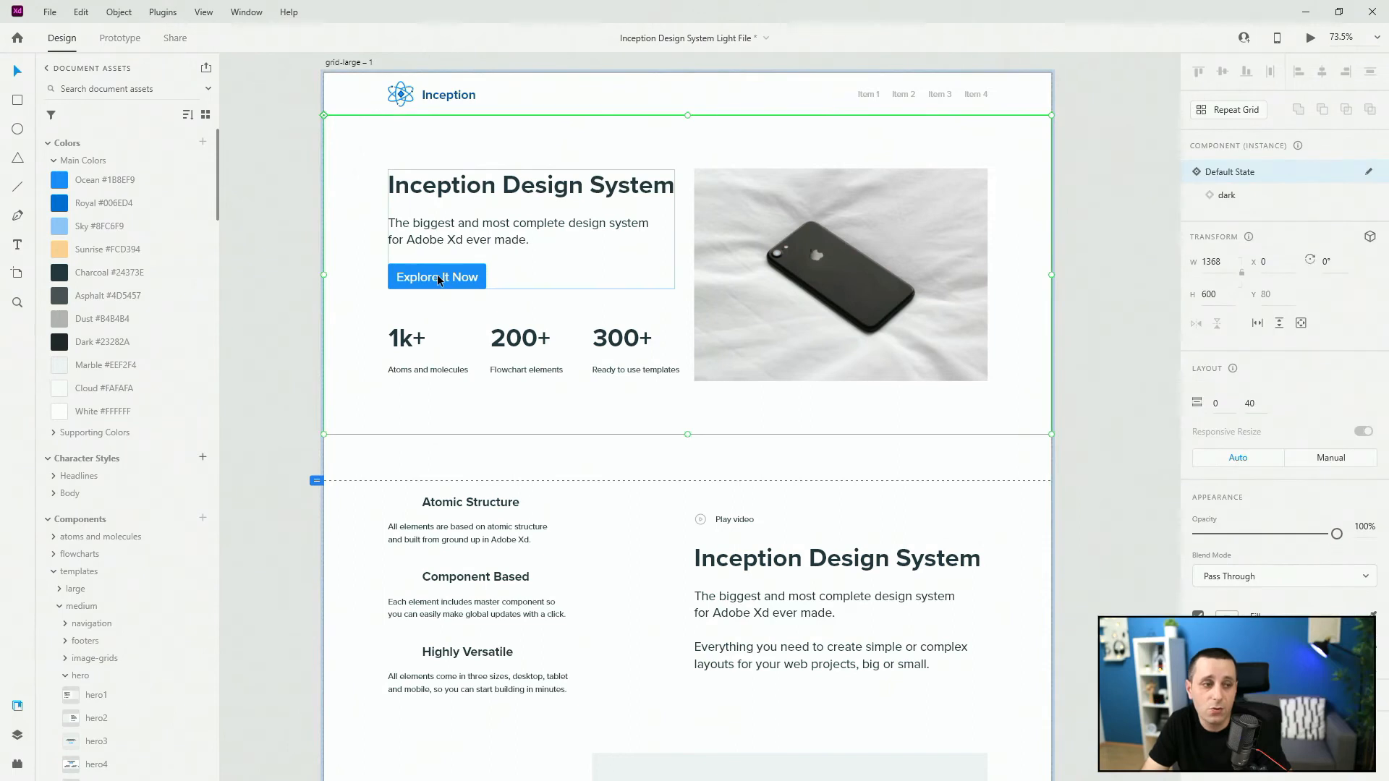
pyautogui.doubleClick(437, 277)
pyautogui.doubleClick(436, 277)
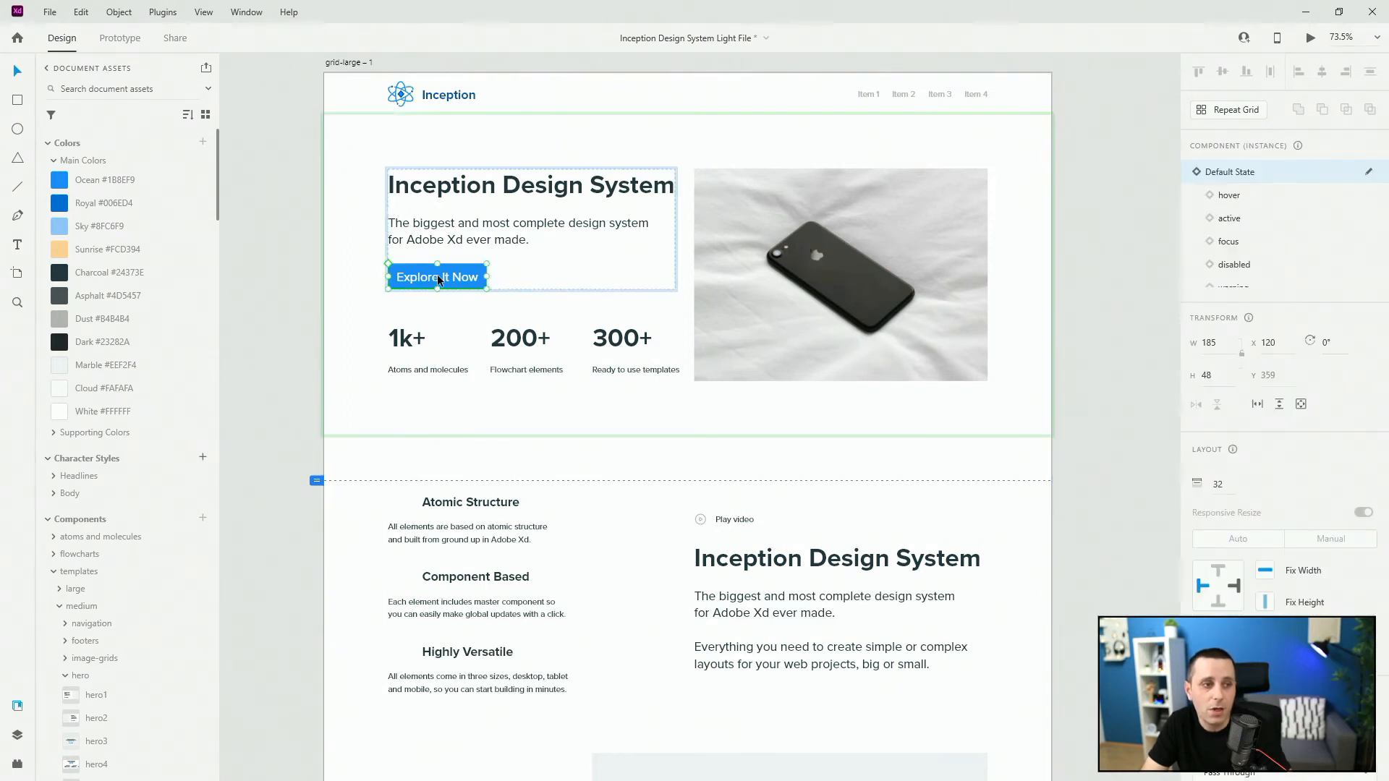
pyautogui.click(1368, 173)
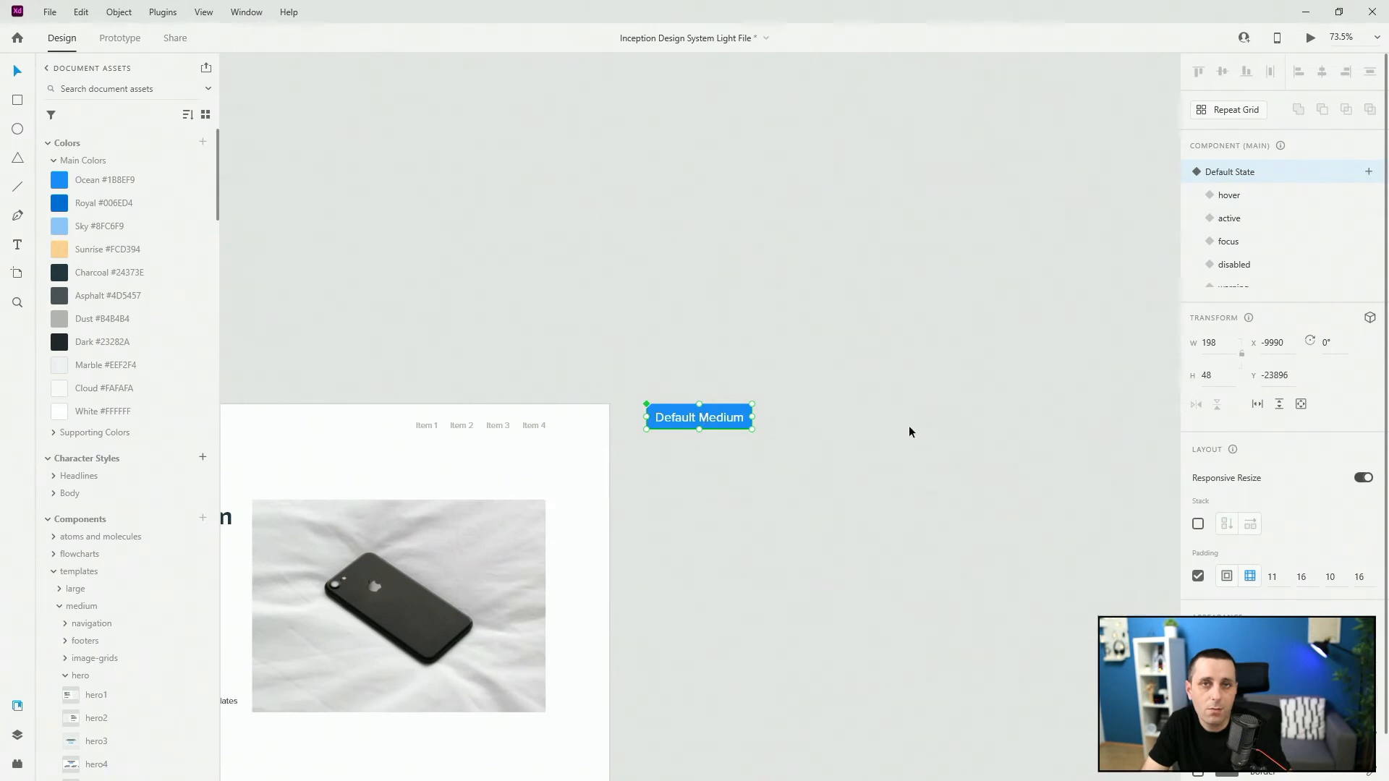
pyautogui.scroll(-2, 909, 431)
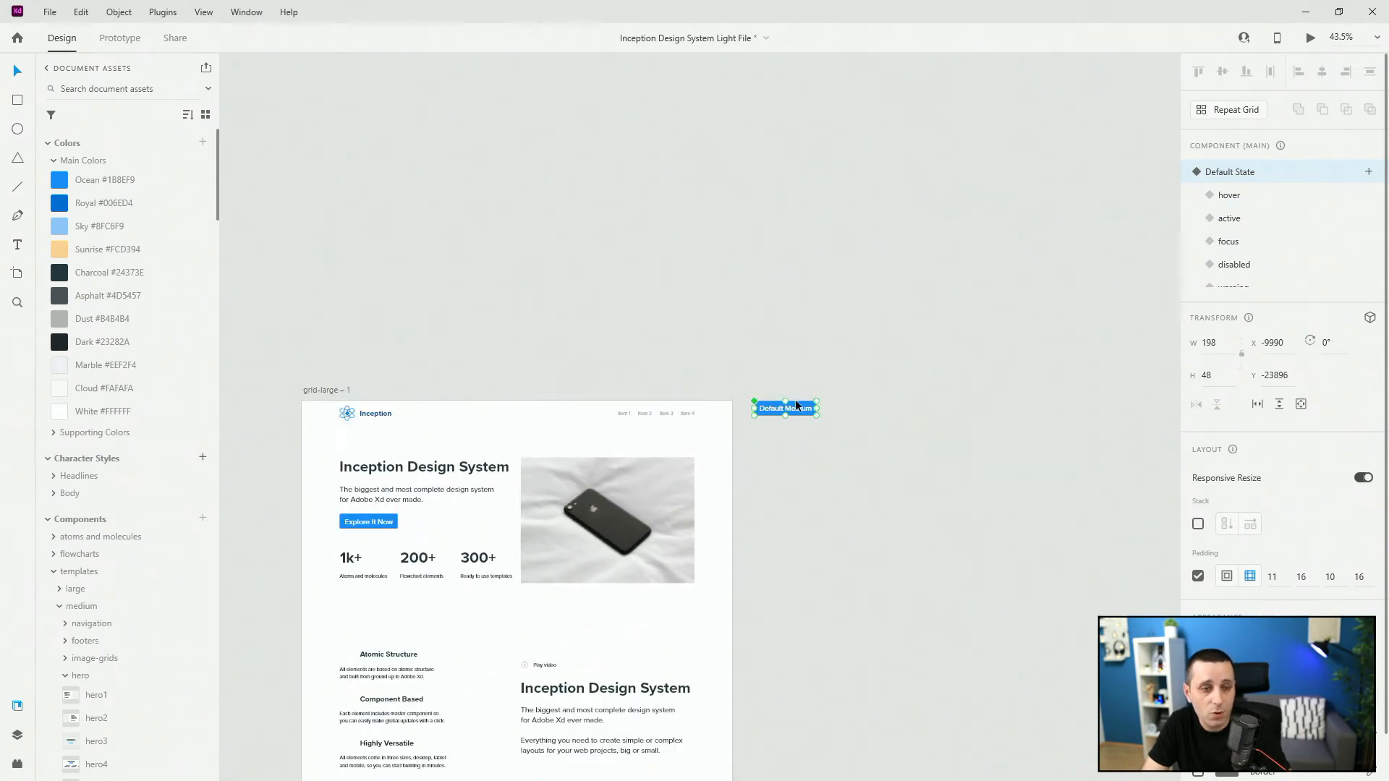
pyautogui.hotkey('ctrl', '3')
pyautogui.scroll(-5, 829, 425)
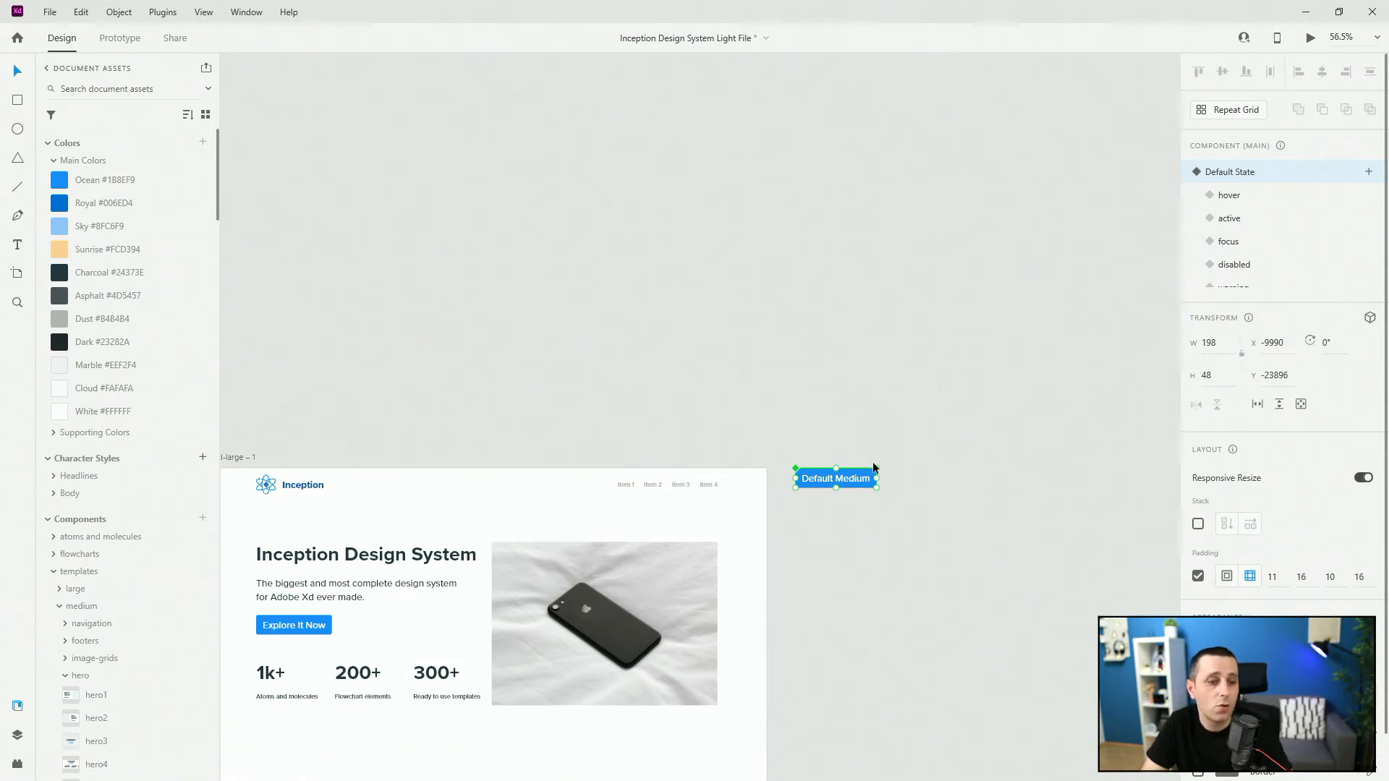
pyautogui.scroll(6, 875, 467)
pyautogui.click(546, 463)
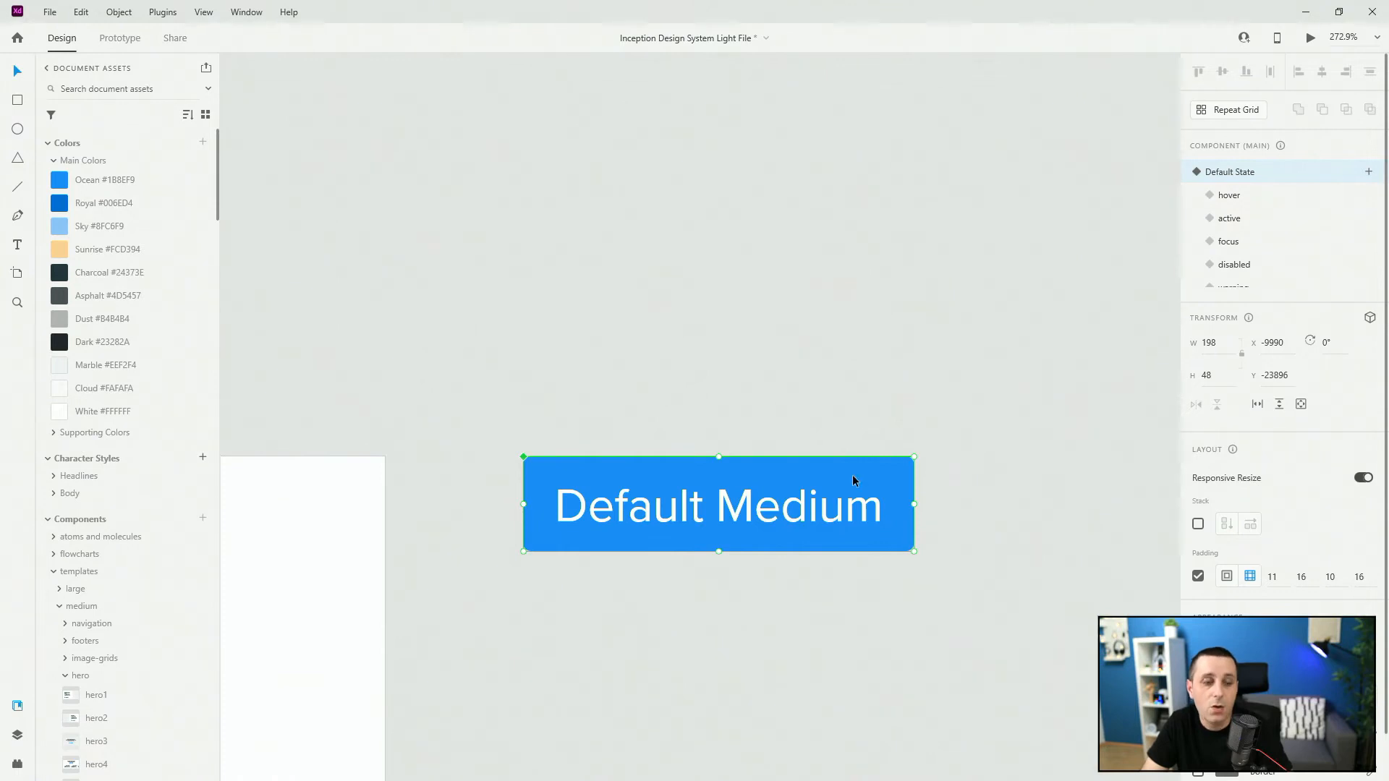
pyautogui.scroll(-2, 712, 366)
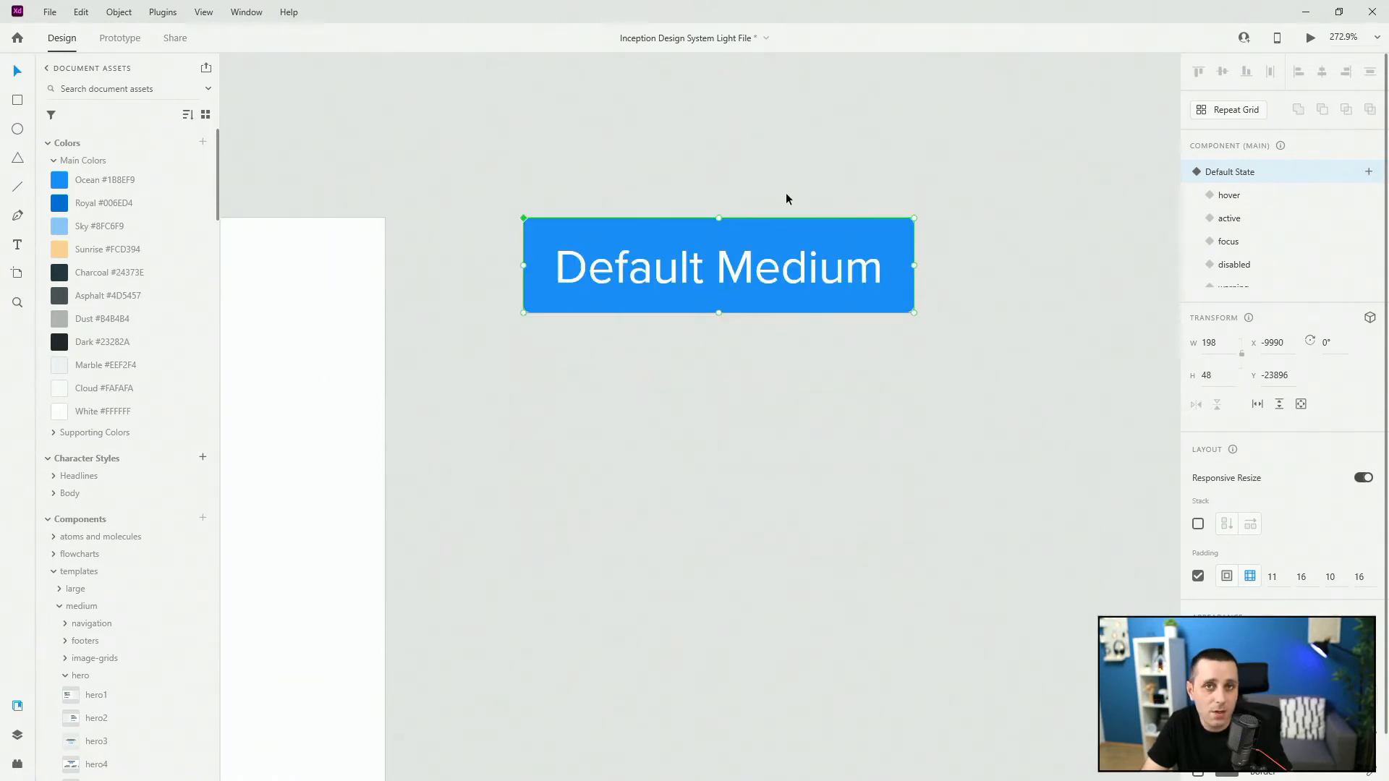
pyautogui.scroll(-4, 1073, 310)
pyautogui.scroll(-4, 373, 479)
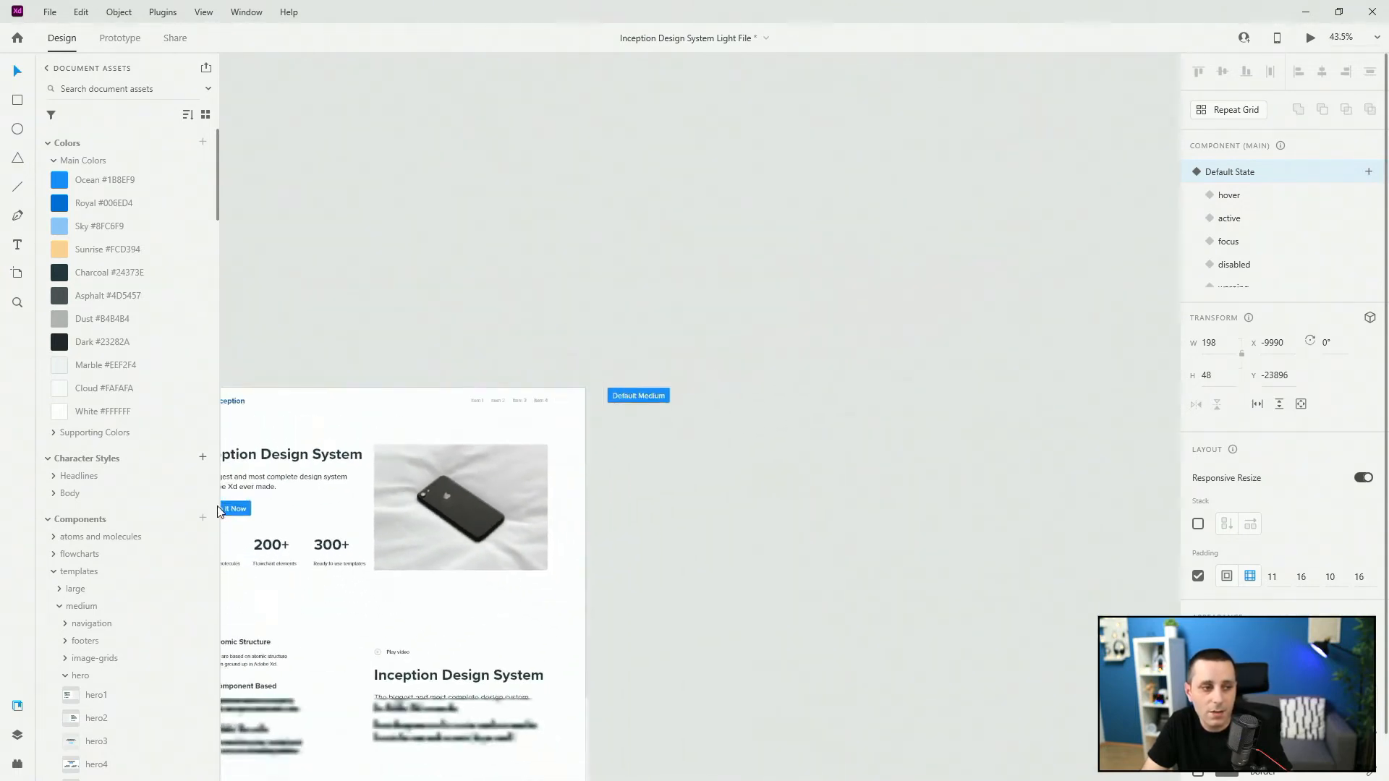
# Step: Delete the Default Medium button main component from the pasteboard
pyautogui.click(781, 375)
pyautogui.moveTo(704, 358); pyautogui.dragTo(631, 426)
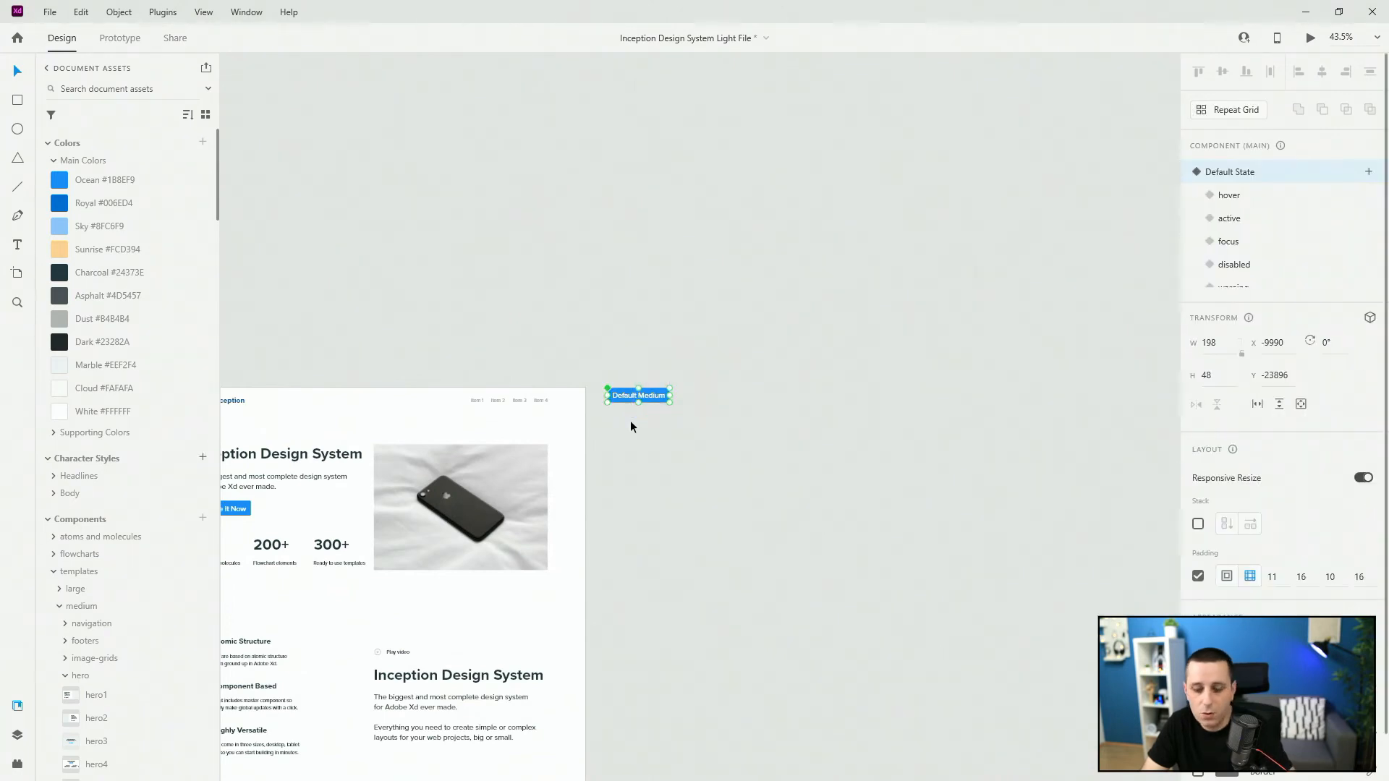
pyautogui.press('Delete')
# Step: Shorten the grid-large – 1 artboard to a height of 3085 so that it ends at the footer
pyautogui.hotkey('ctrl', '0')
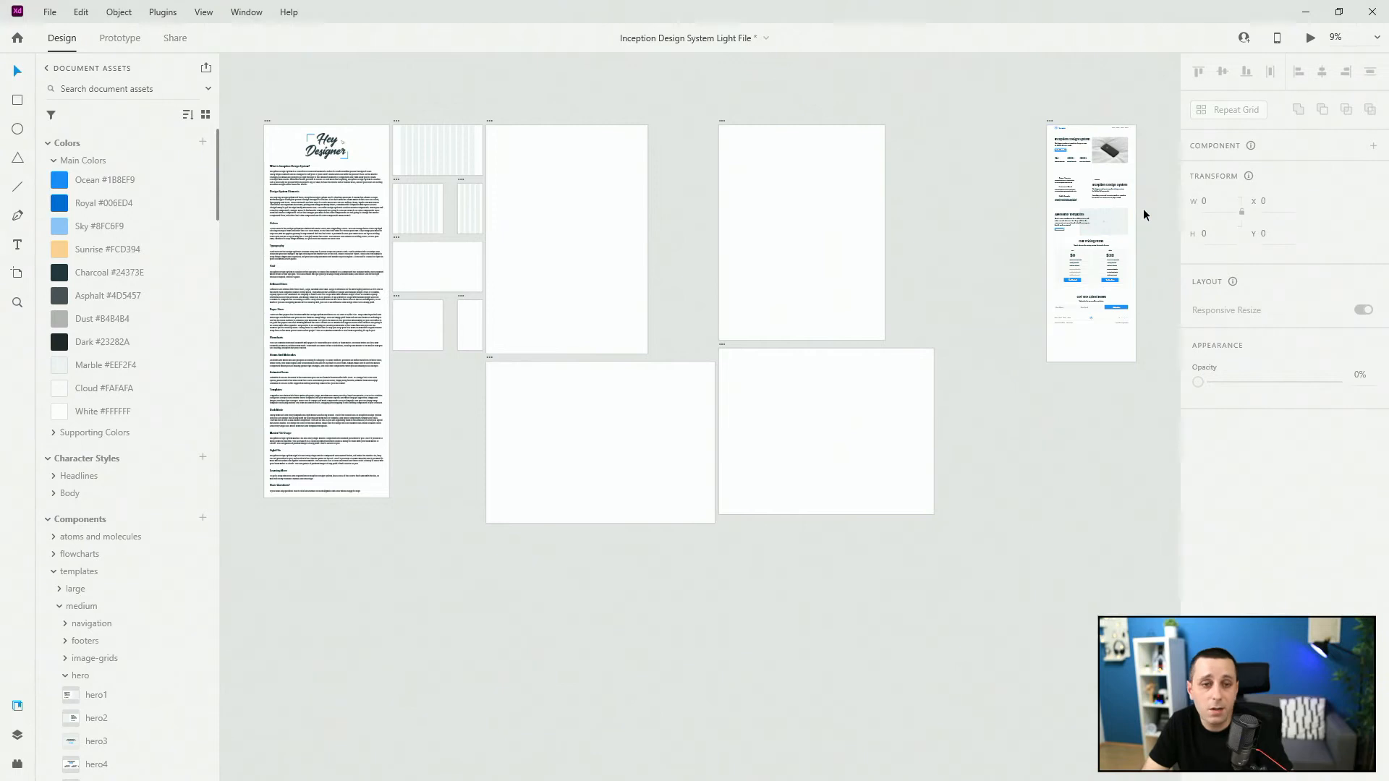
pyautogui.scroll(2, 1143, 210)
pyautogui.scroll(5, 1178, 378)
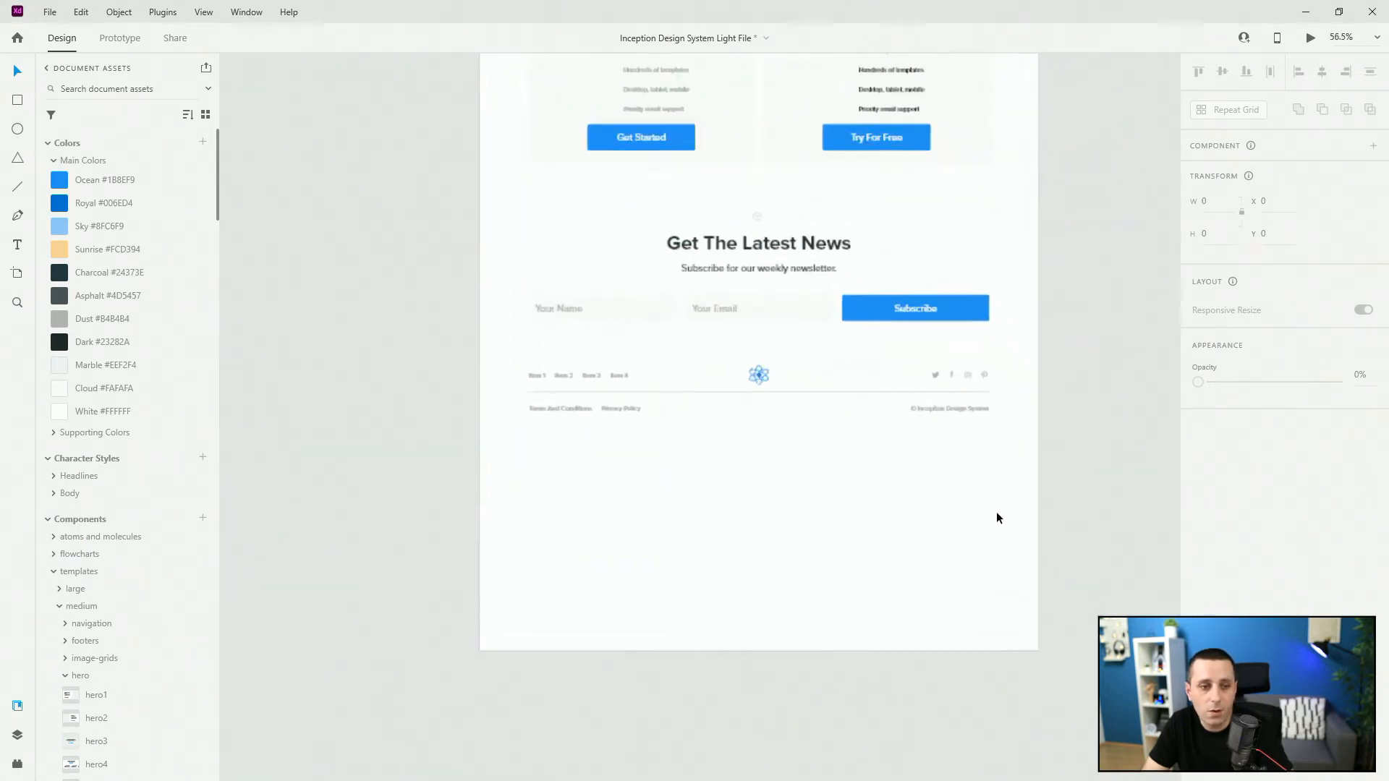
pyautogui.click(800, 597)
pyautogui.moveTo(758, 651); pyautogui.dragTo(791, 427)
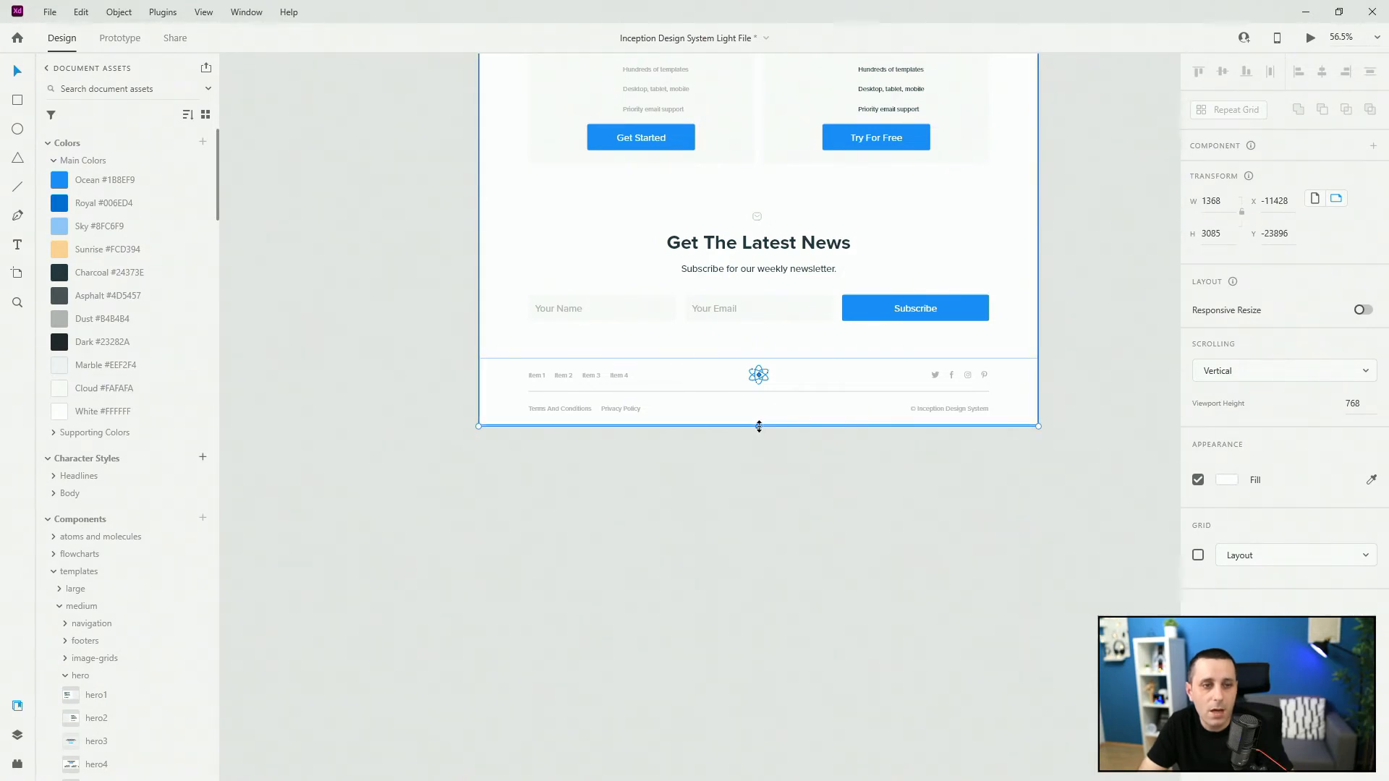
# Step: Duplicate the grid-large – 1 artboard with all its contents
pyautogui.hotkey('ctrl', '0')
pyautogui.scroll(-2, 727, 98)
pyautogui.scroll(4, 844, 85)
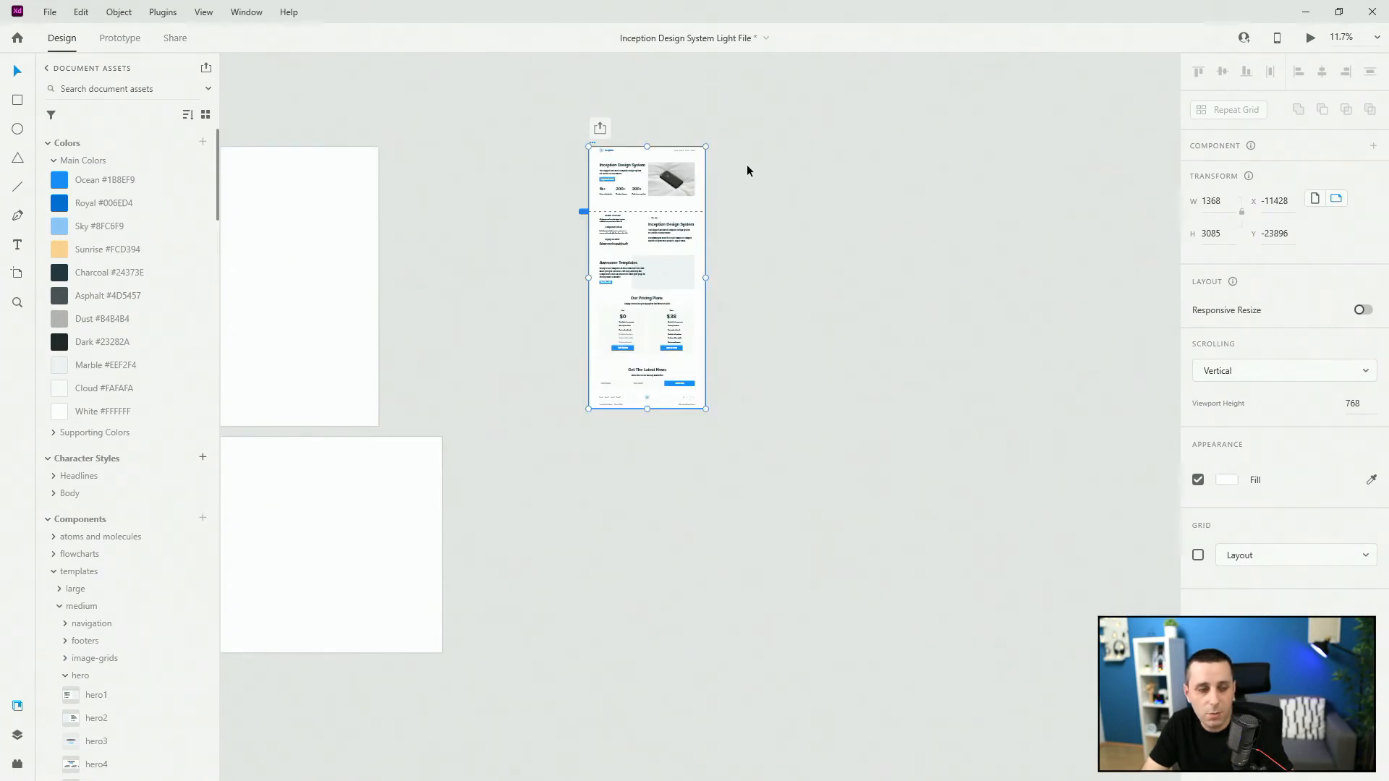
pyautogui.hotkey('ctrl', 'd')
# Step: Switch the navigation component on the duplicated grid-large – 2 artboard to its dark state
pyautogui.scroll(4, 753, 166)
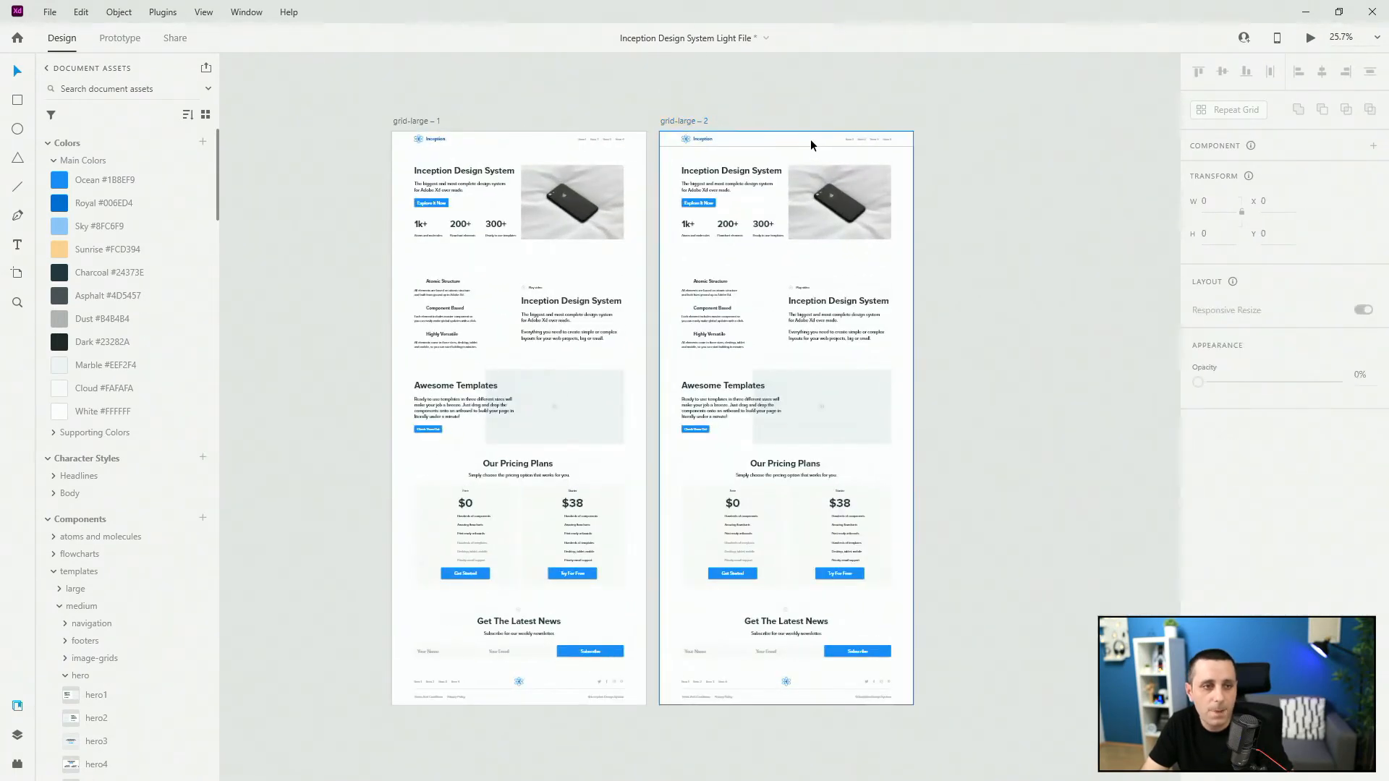
pyautogui.click(768, 141)
pyautogui.click(1227, 194)
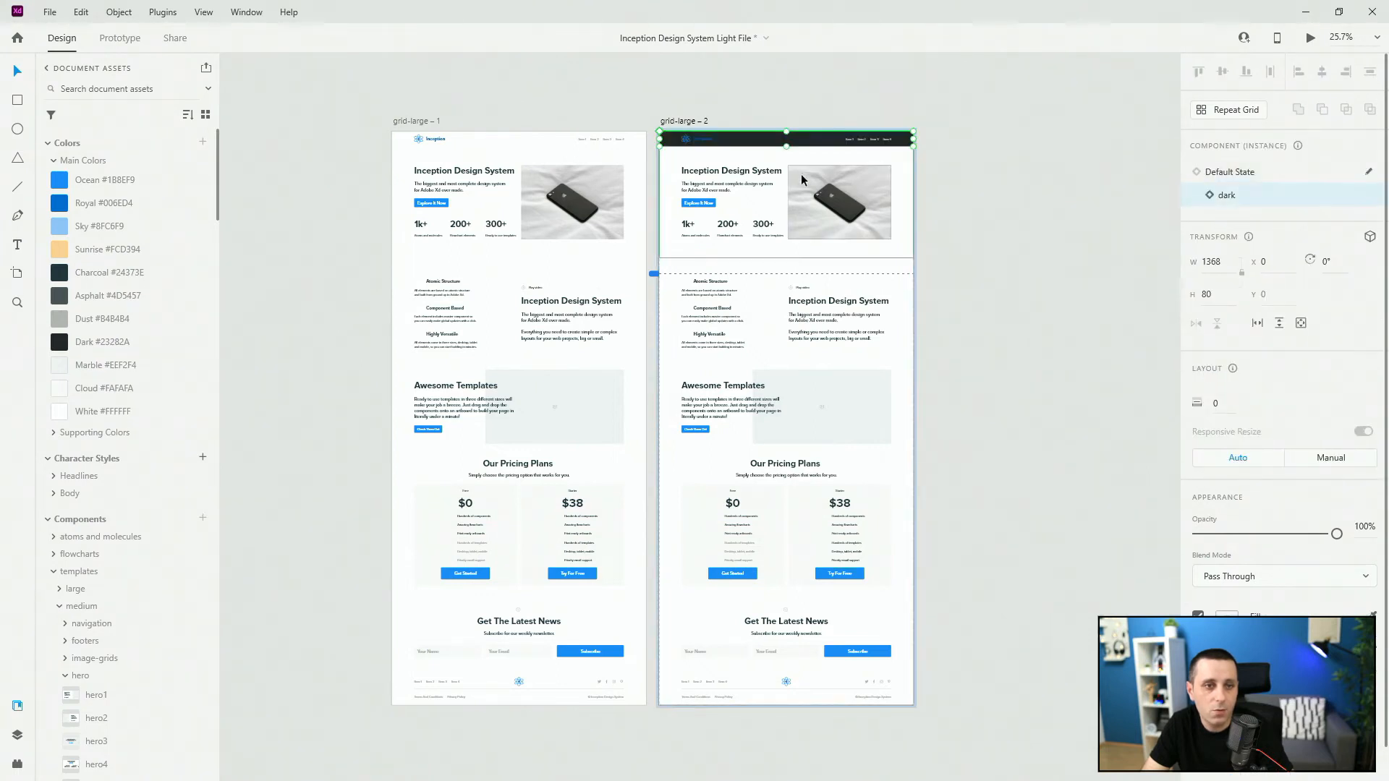
# Step: Switch the hero, features and Awesome Templates components on the grid-large – 2 artboard to their dark state
pyautogui.click(803, 173)
pyautogui.click(1277, 196)
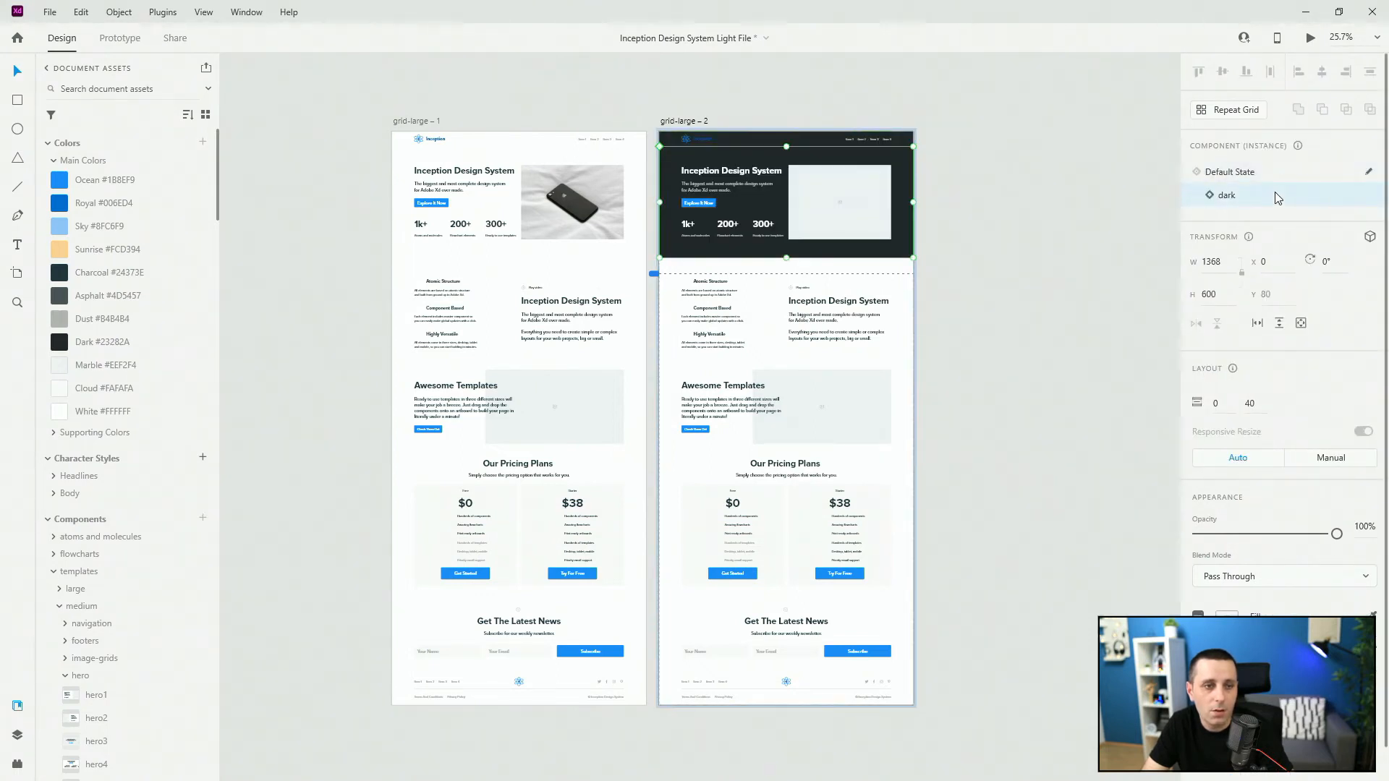
pyautogui.click(800, 316)
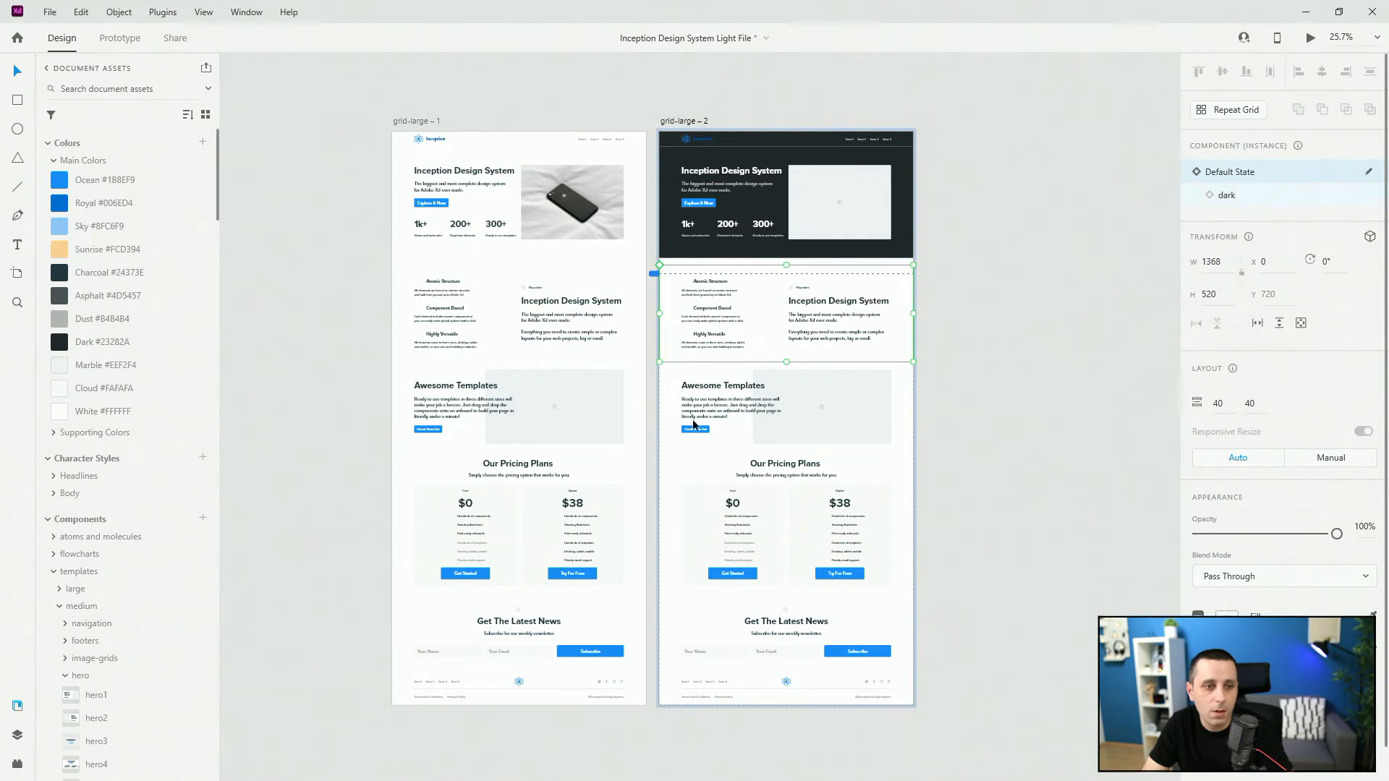
pyautogui.click(759, 415)
pyautogui.click(1243, 195)
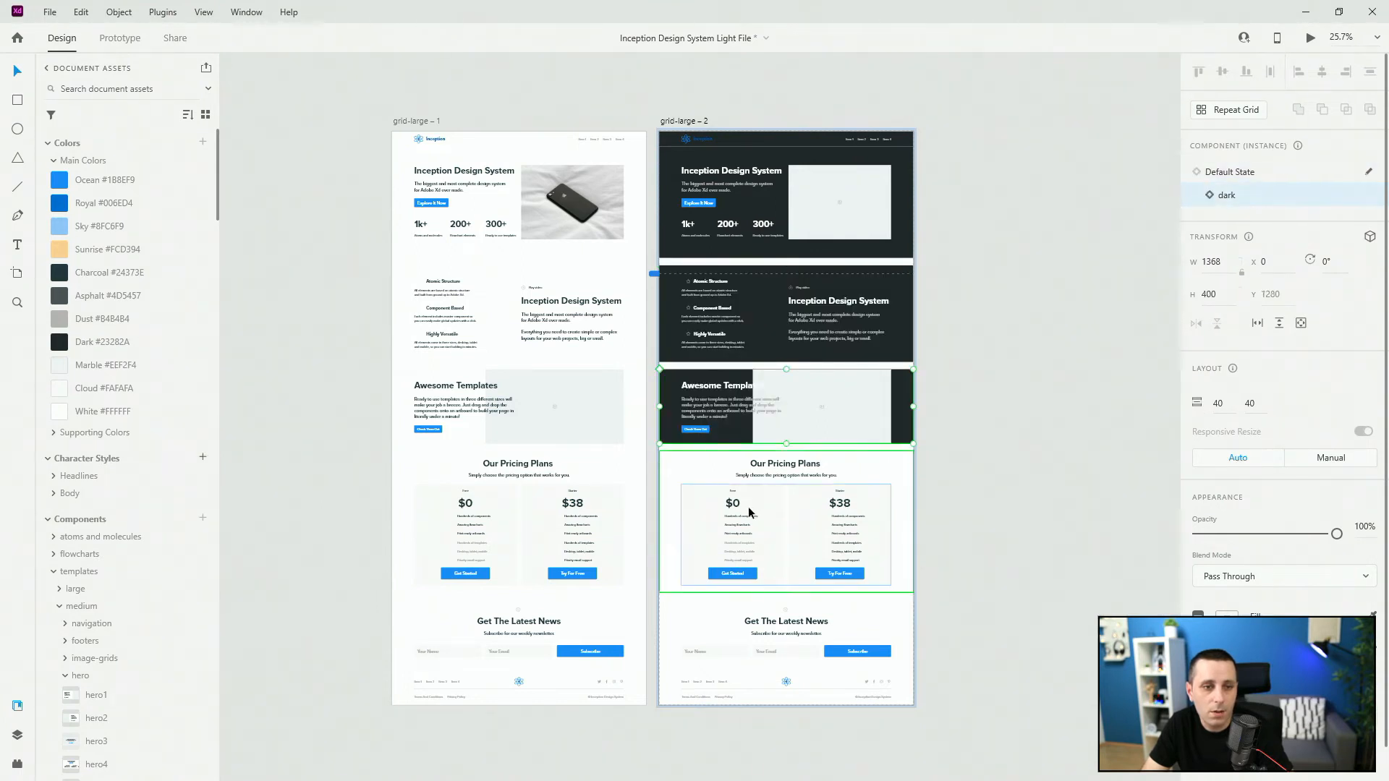
# Step: Switch the pricing plans, newsletter form and footer components on the grid-large – 2 artboard to their dark state
pyautogui.click(749, 512)
pyautogui.click(1279, 195)
pyautogui.click(800, 619)
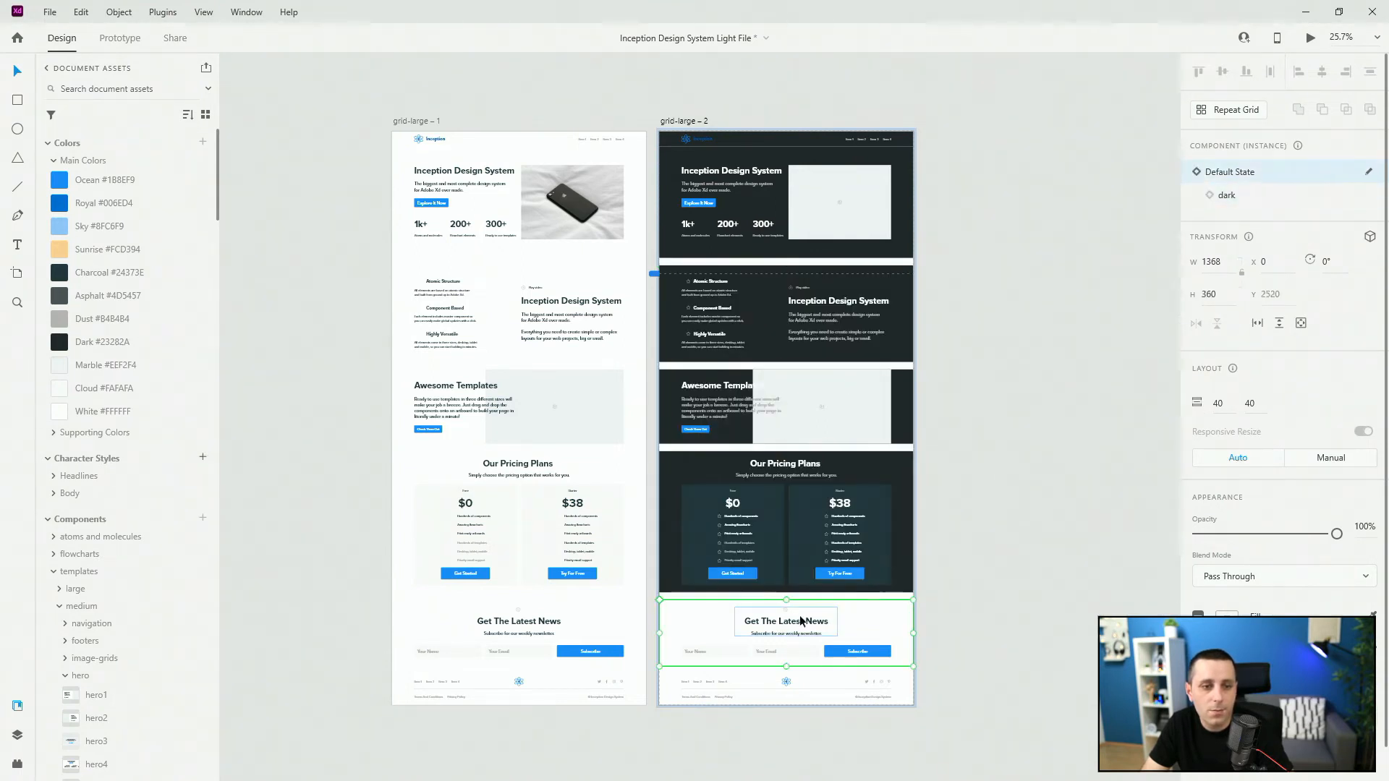
pyautogui.click(1279, 195)
pyautogui.click(837, 684)
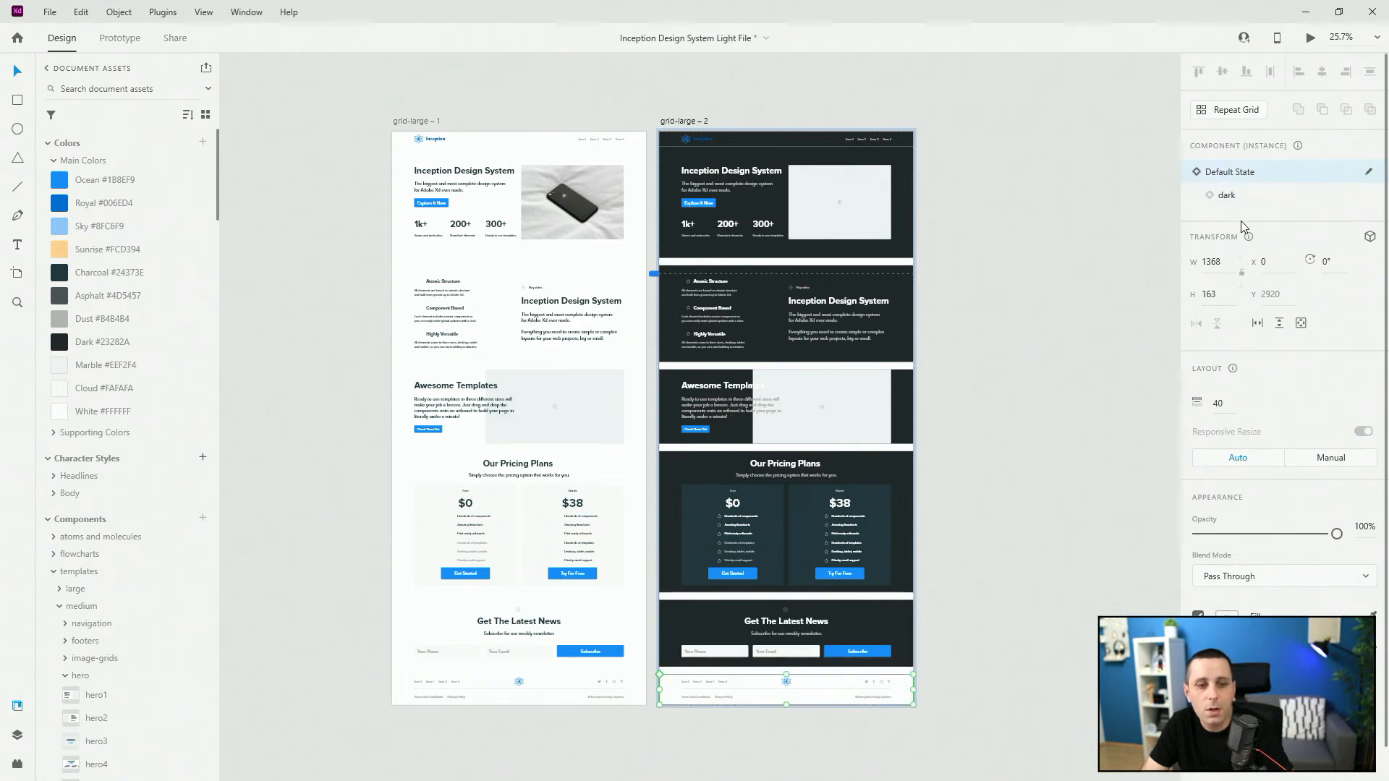
pyautogui.click(1245, 196)
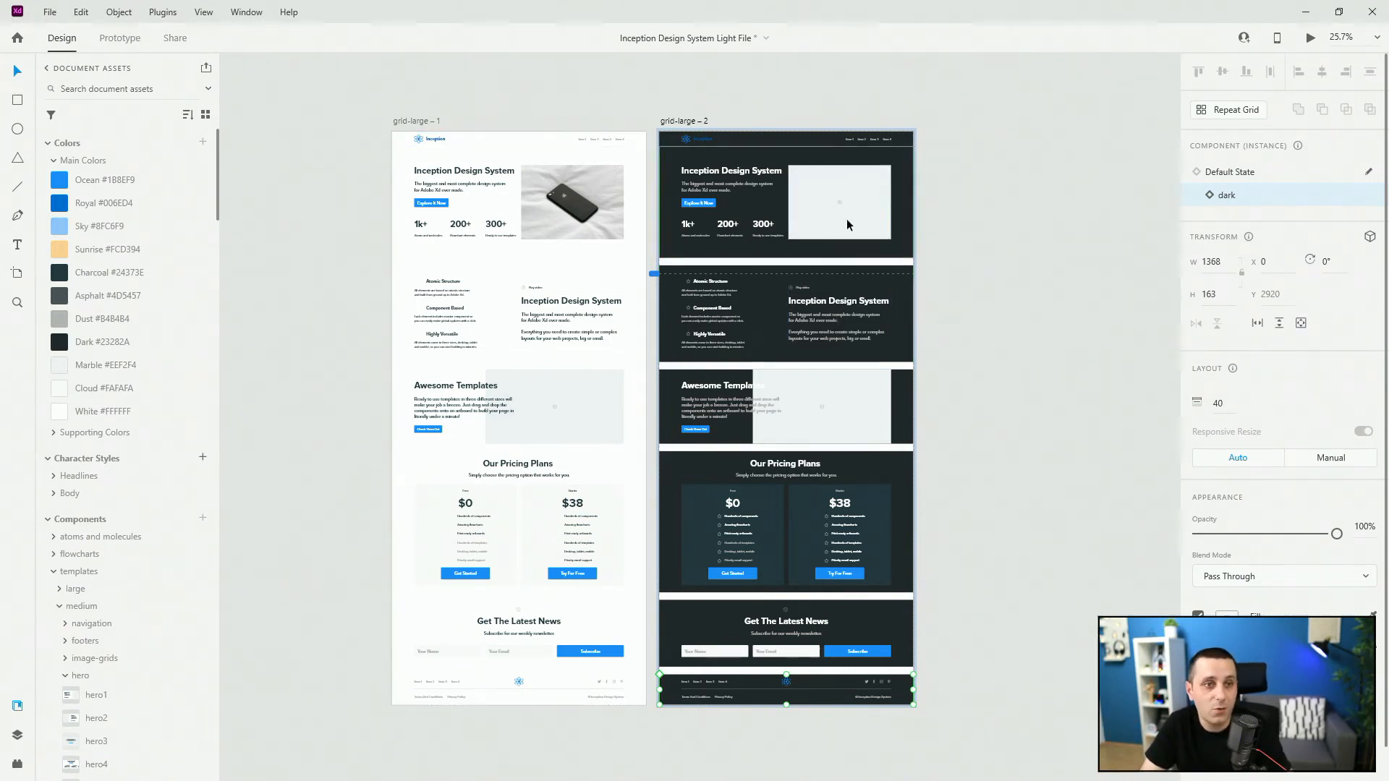
# Step: Fill the dark hero's image placeholder with the phone photo and hide its placeholder icon
pyautogui.doubleClick(852, 191)
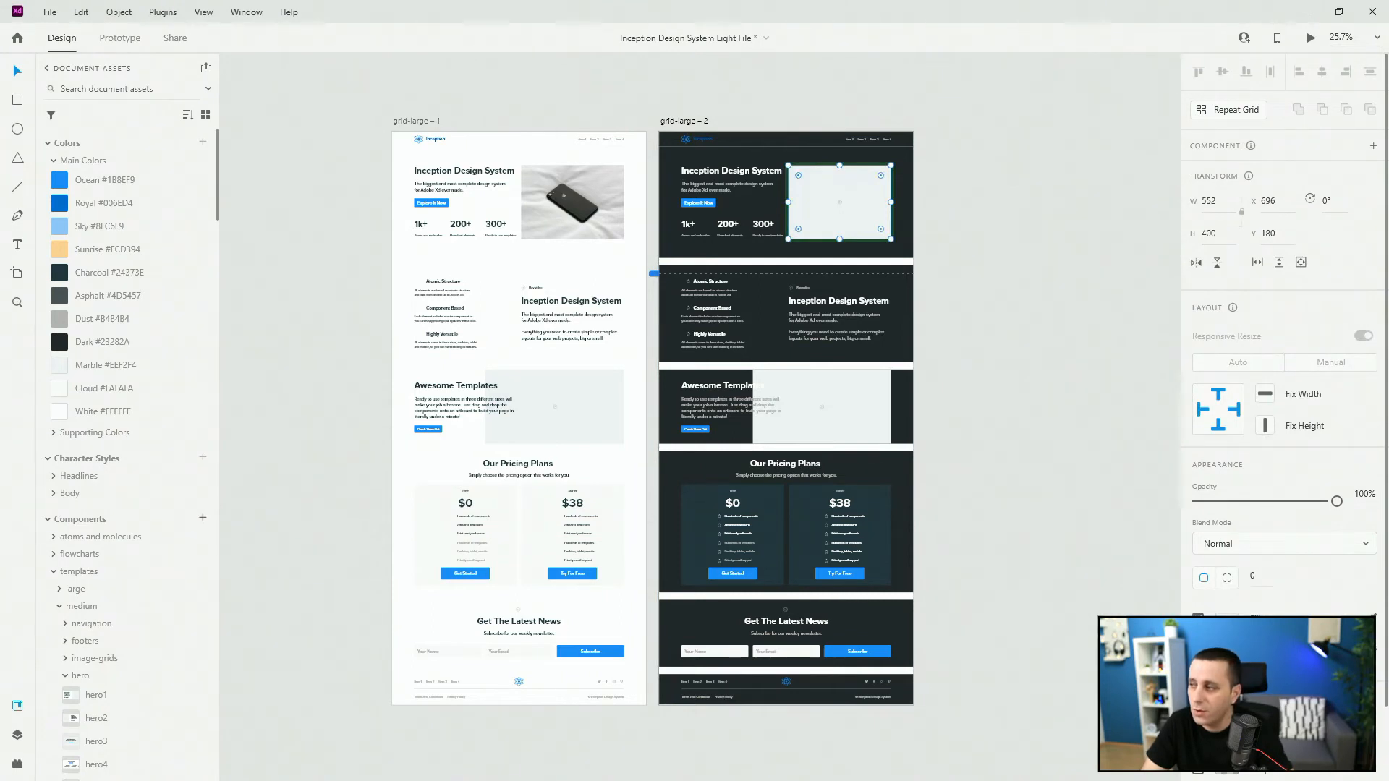
pyautogui.moveTo(997, 257); pyautogui.dragTo(856, 216)
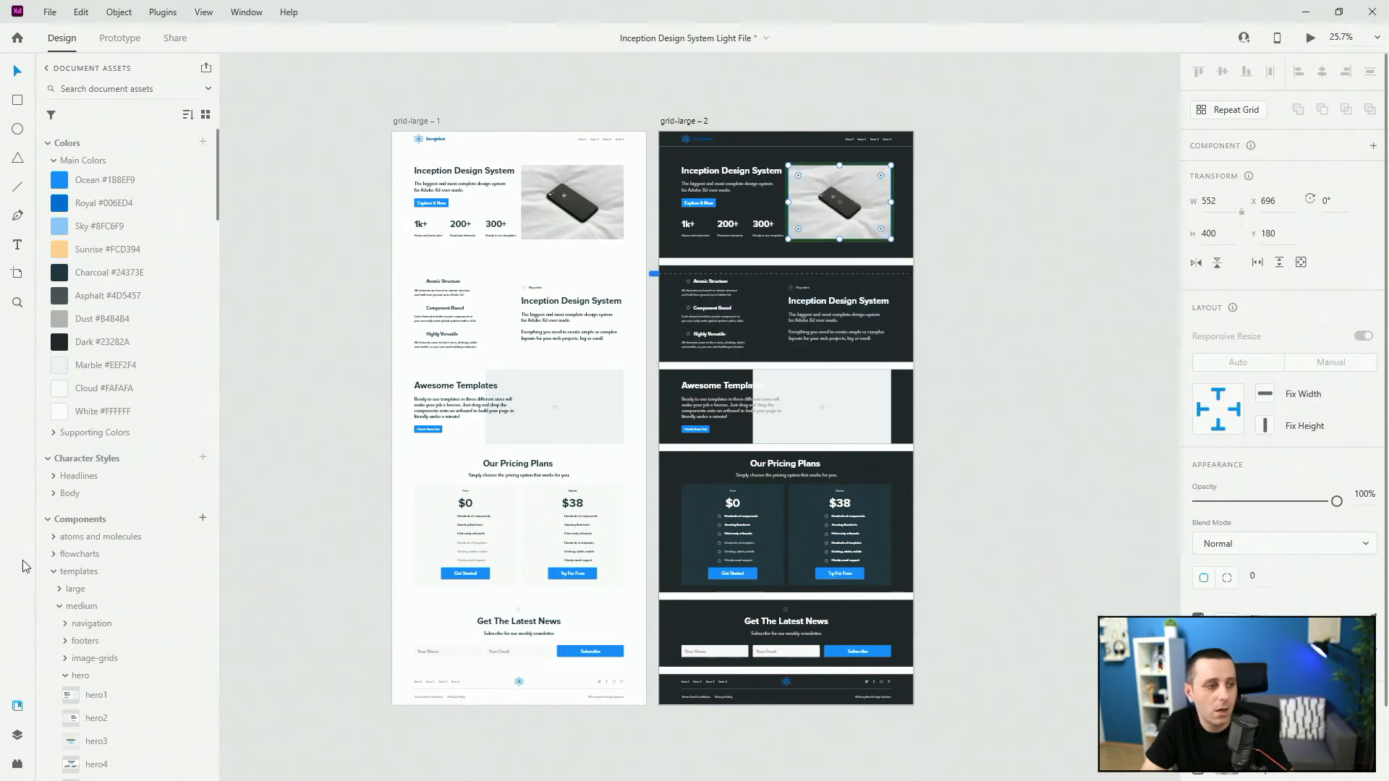
pyautogui.click(18, 735)
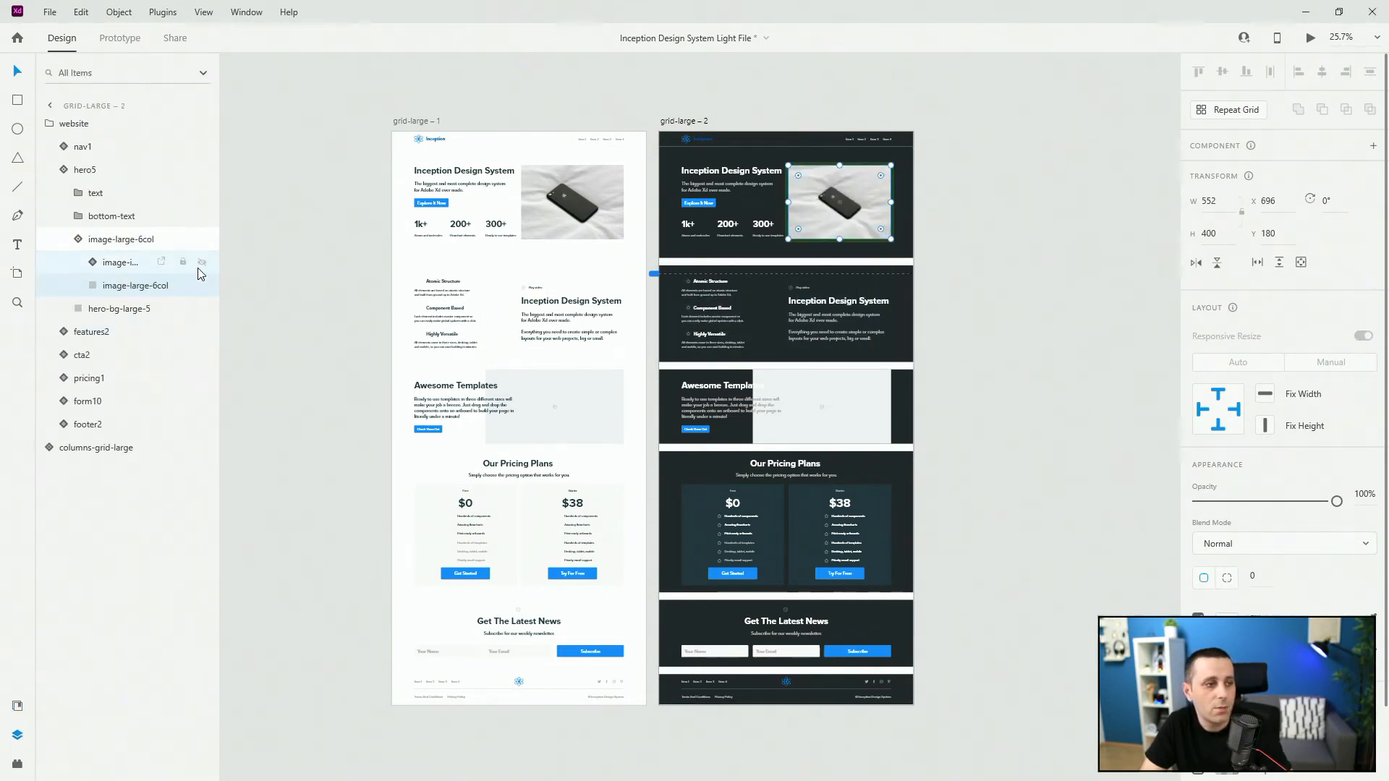
# Step: Enlarge the phone photo slightly within its frame in the dark hero and deselect it
pyautogui.doubleClick(851, 172)
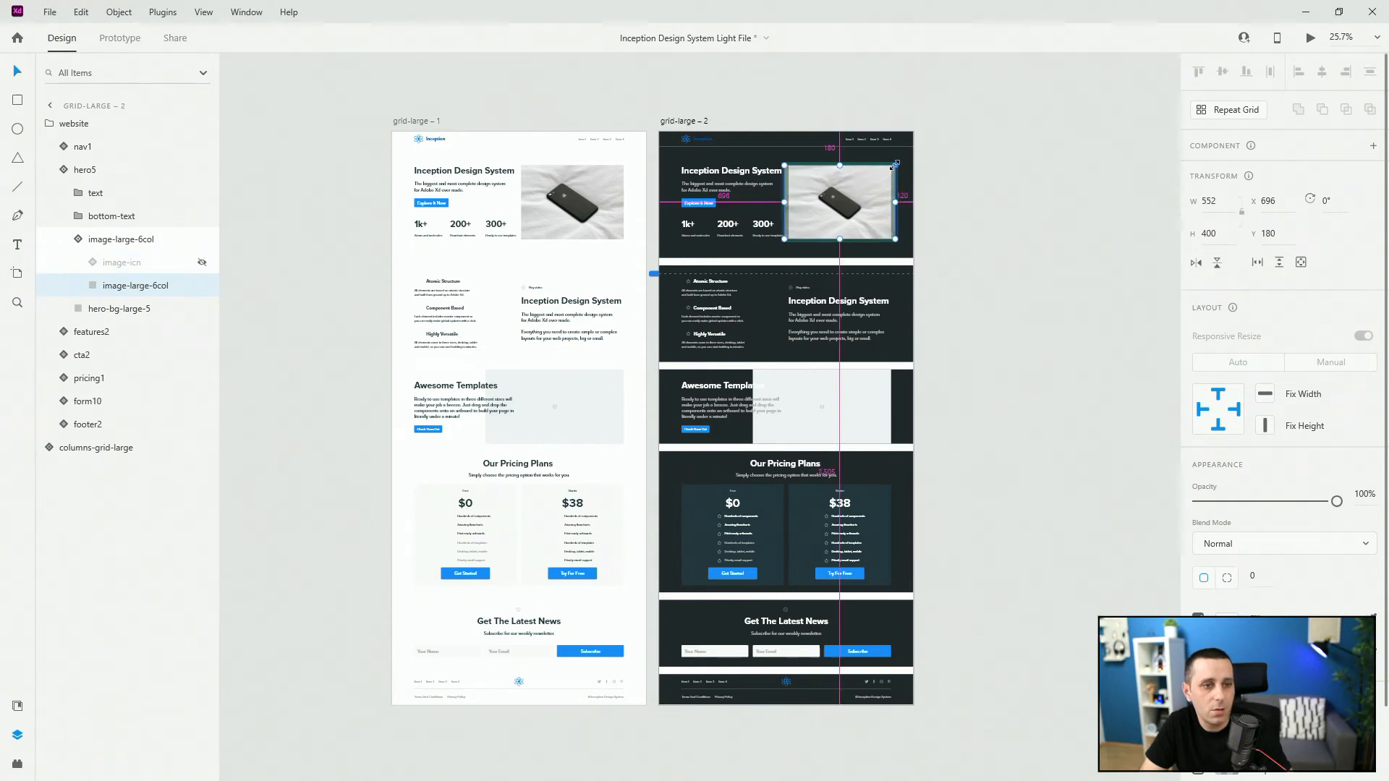
pyautogui.moveTo(895, 164); pyautogui.dragTo(902, 153)
pyautogui.click(1164, 197)
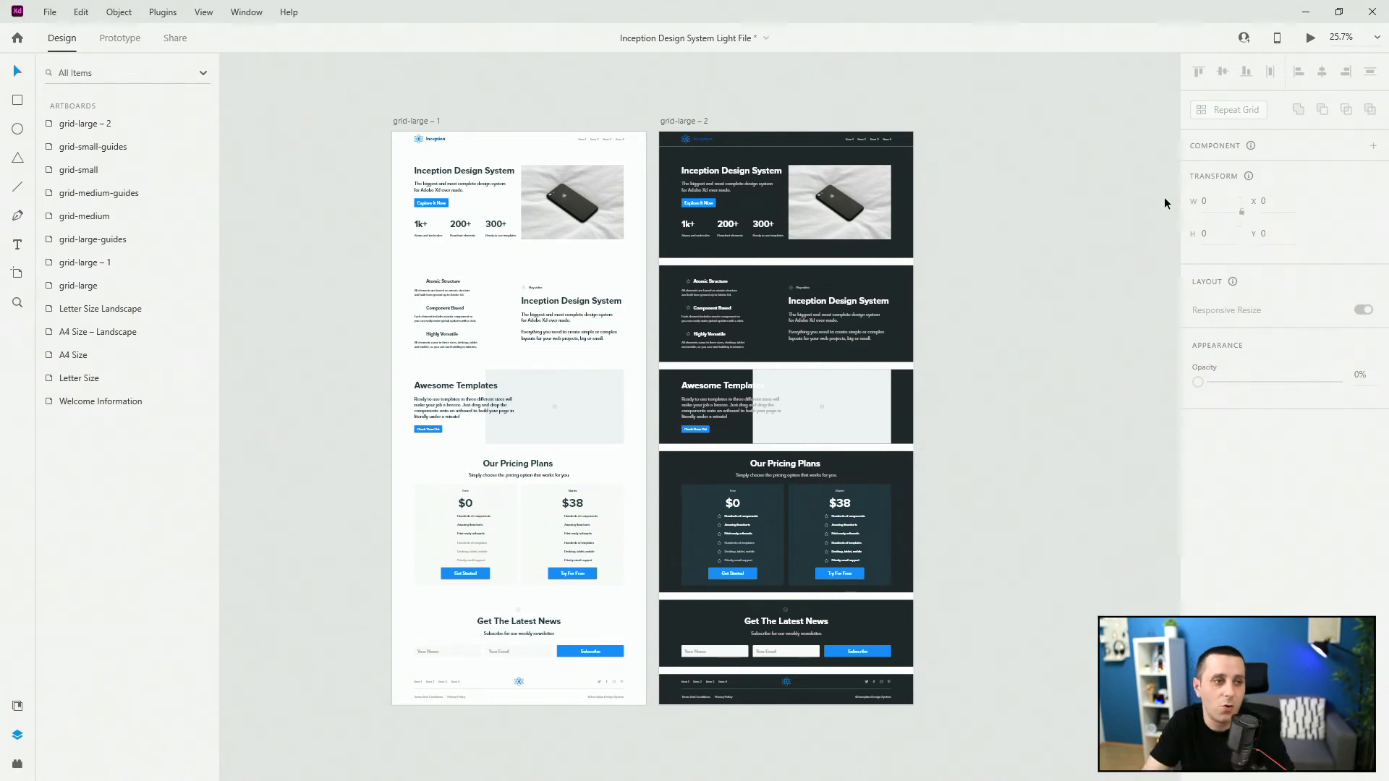
# Step: Rename the grid-large – 1 artboard as Home Page Large
pyautogui.click(410, 119)
pyautogui.doubleClick(410, 120)
pyautogui.write('Ho')
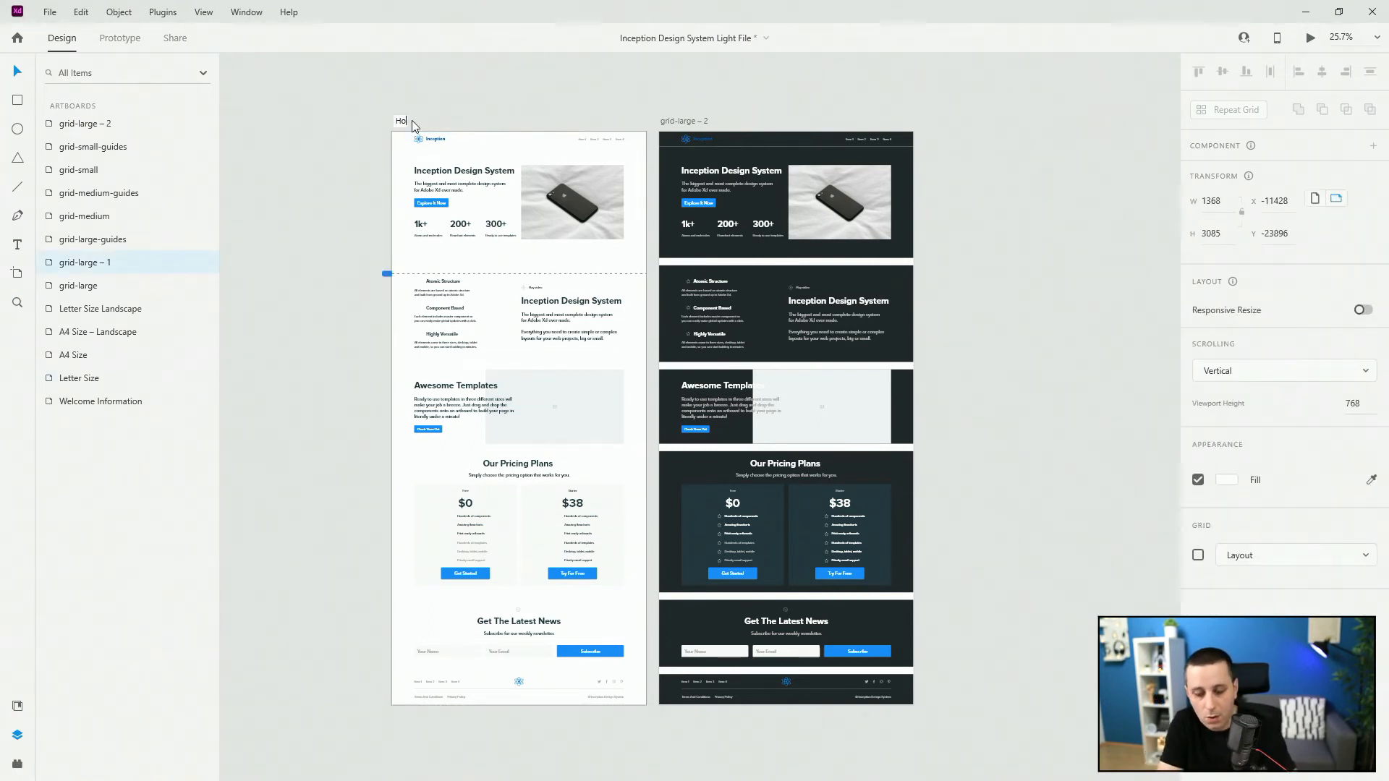
pyautogui.write('me Page La')
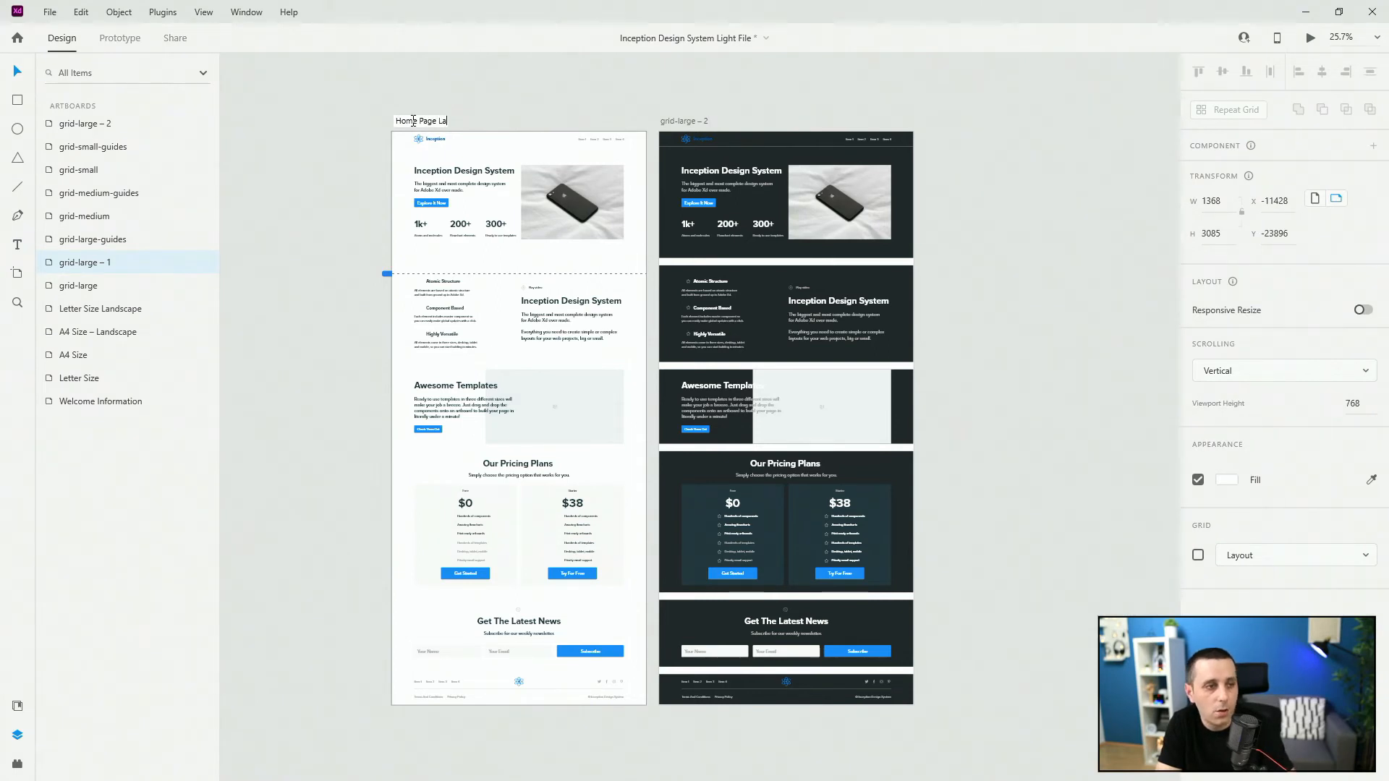
pyautogui.write('rge')
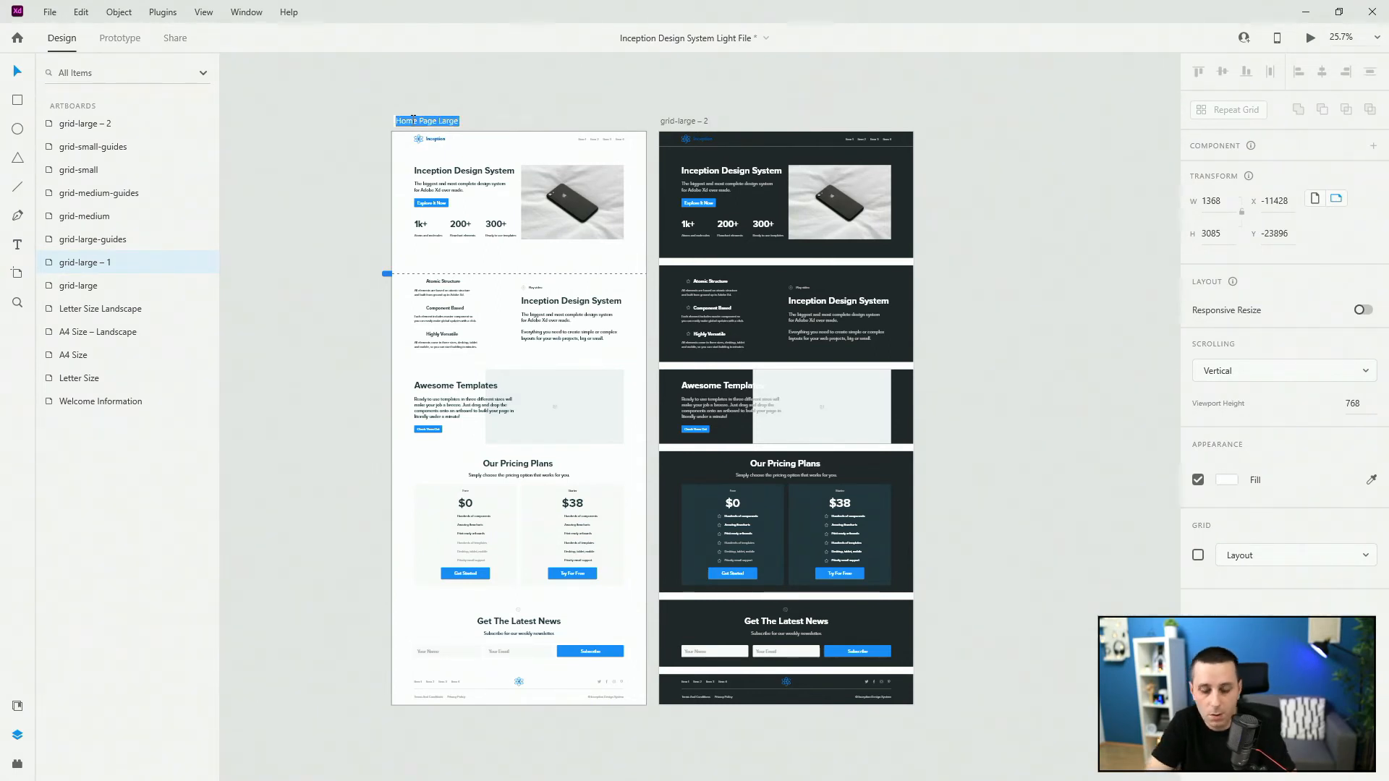
pyautogui.press('Return')
# Step: Rename the grid-large – 2 artboard as Home Page Large Dark
pyautogui.doubleClick(702, 122)
pyautogui.write('Home Page Large')
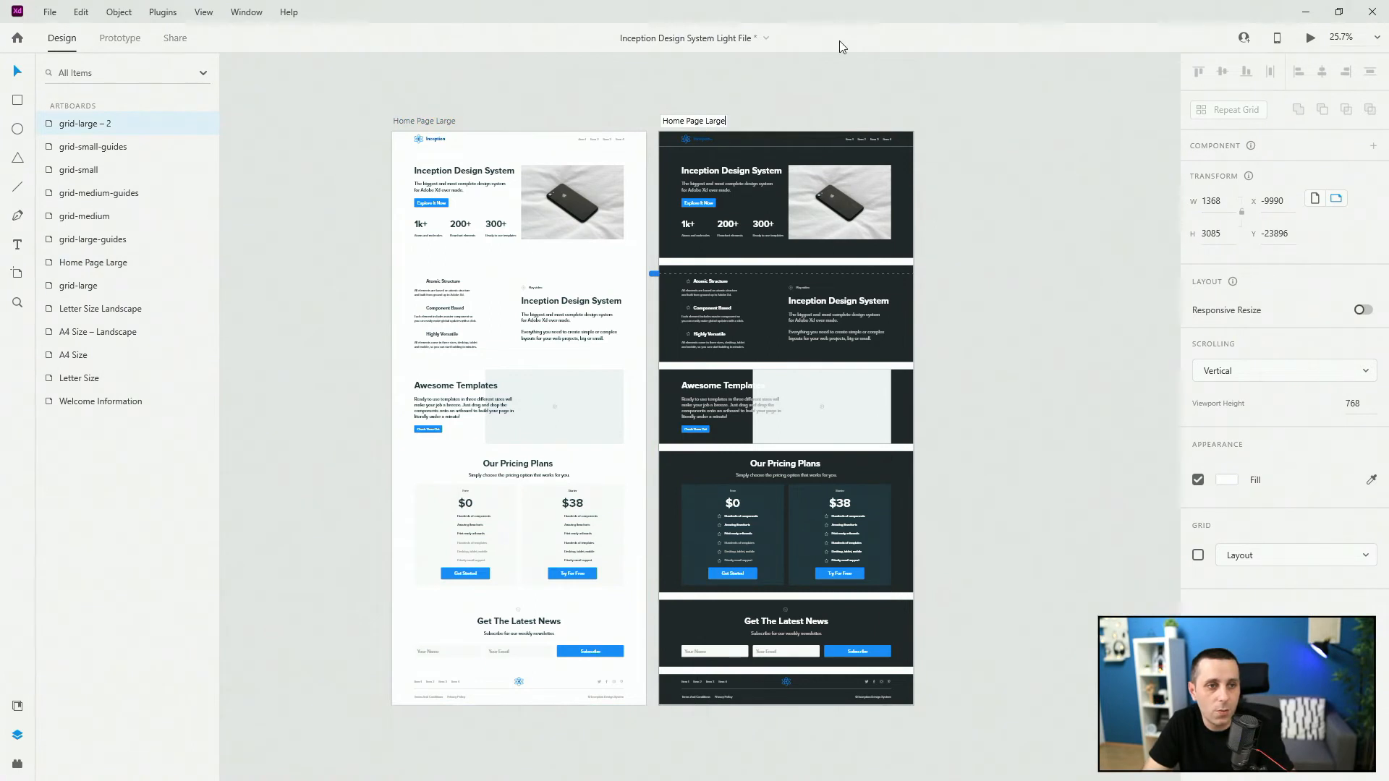
pyautogui.write('Dark')
pyautogui.press('Return')
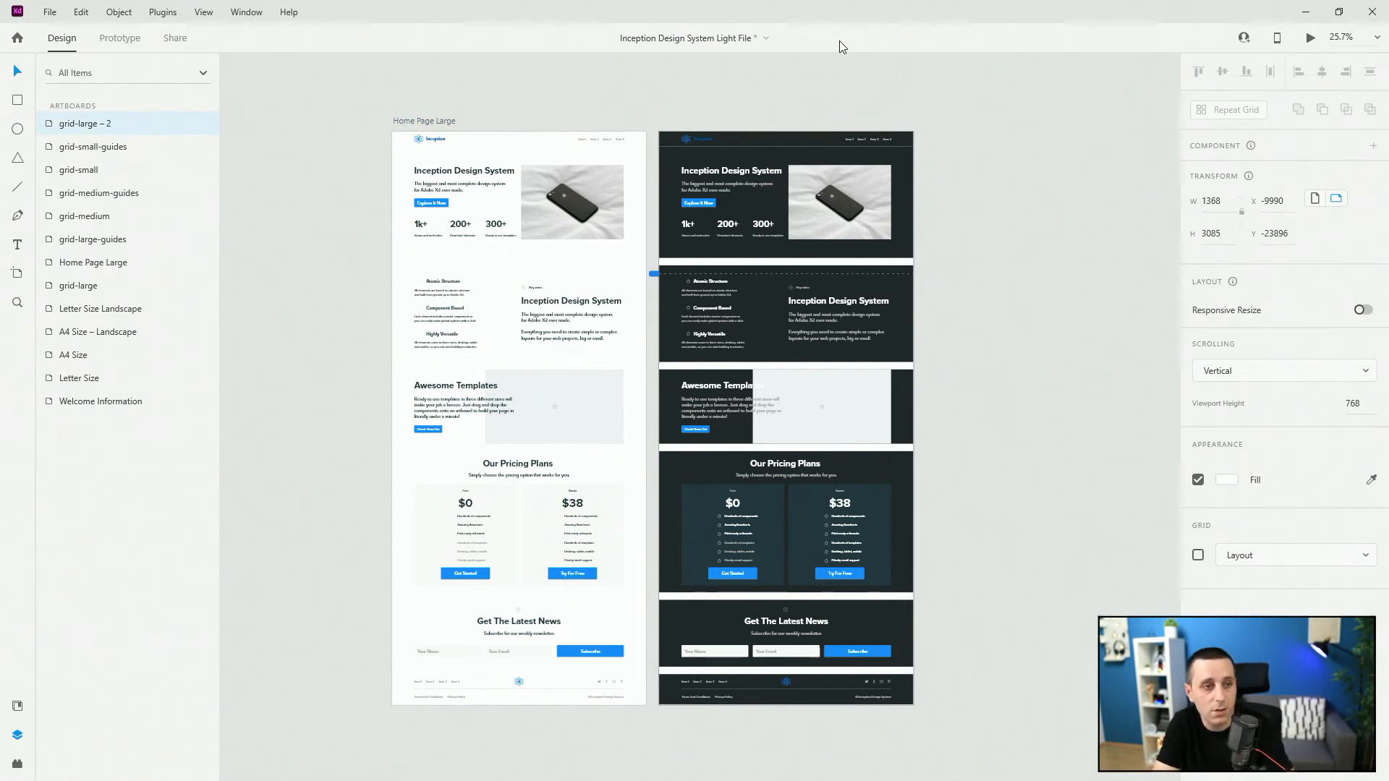
pyautogui.click(971, 89)
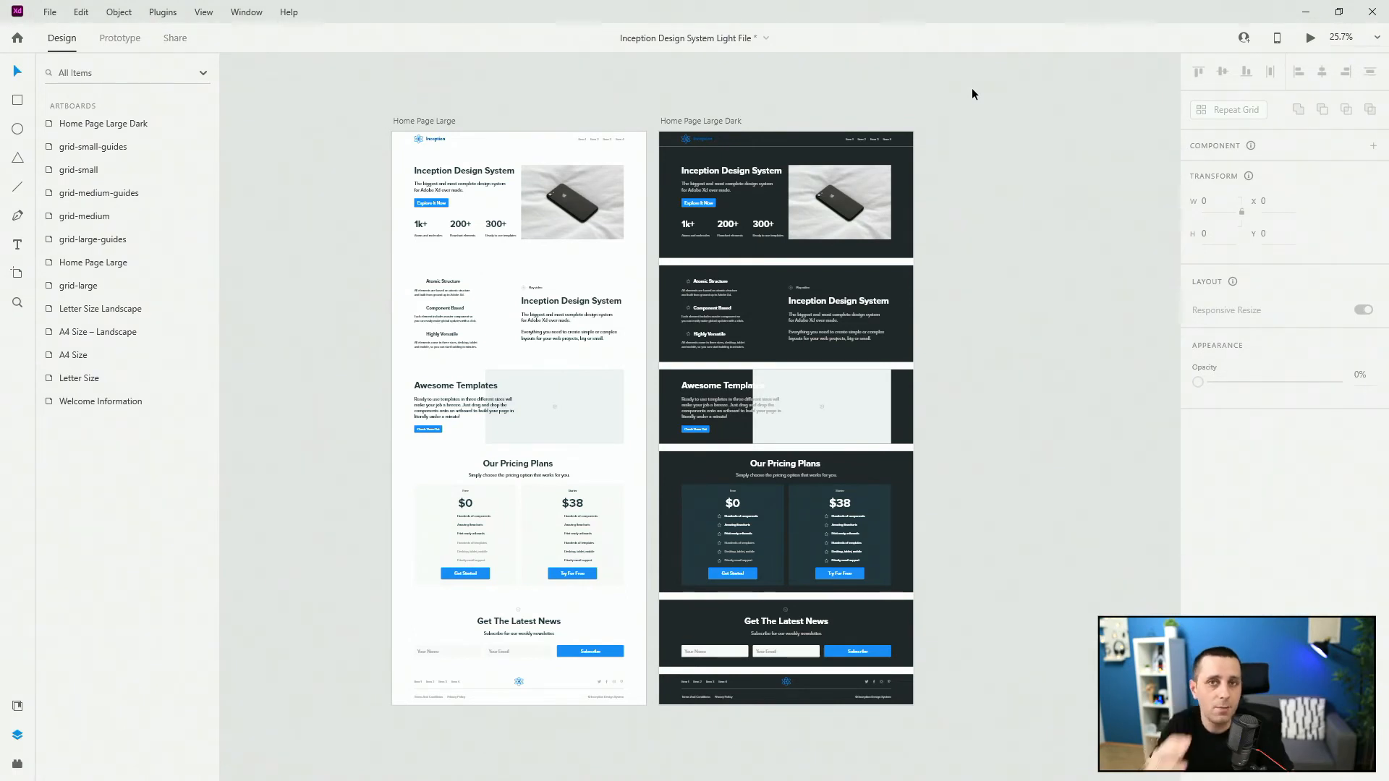
# Step: Delete the Home Page Large Dark artboard with all its contents
pyautogui.click(727, 122)
pyautogui.press('Delete')
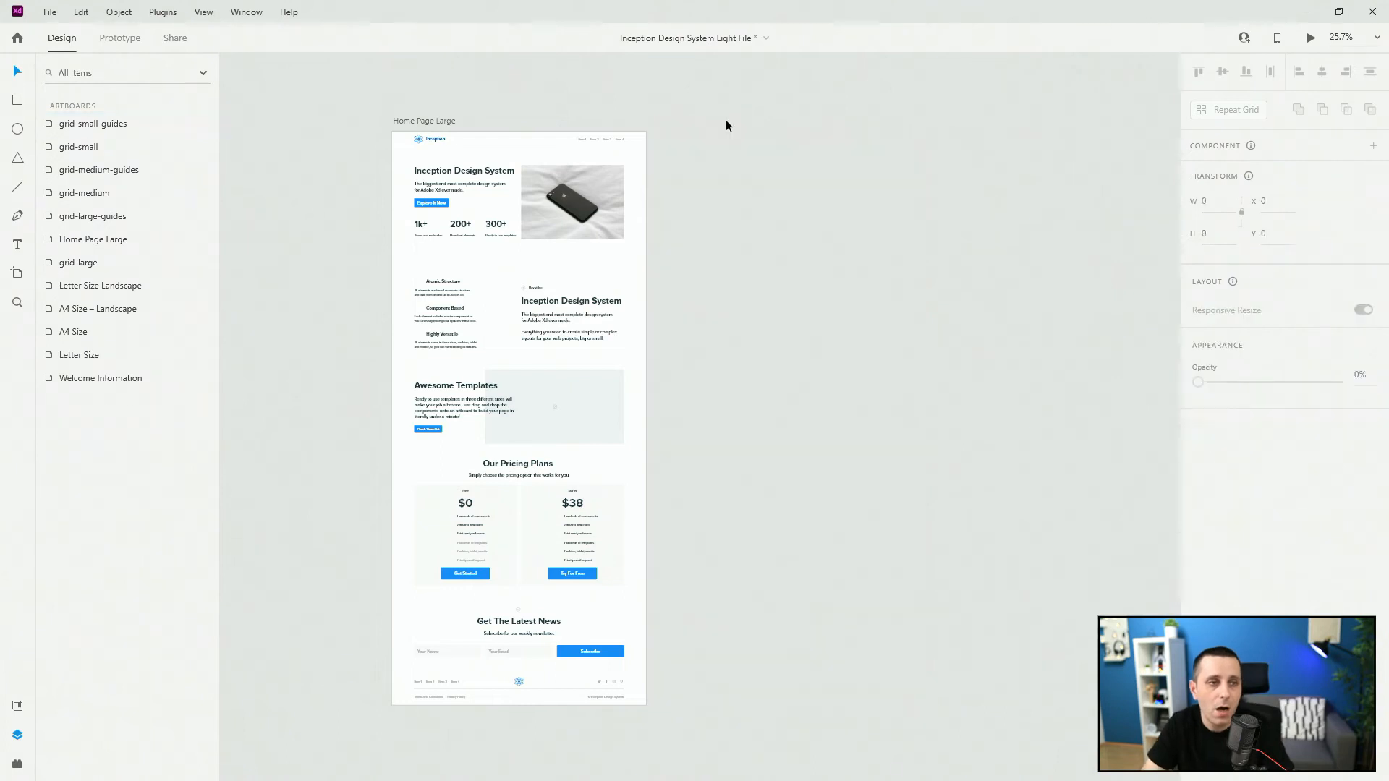
# Step: Export the navigation's logo-with-text component as SVG with presentation attributes and embedded images to the inception landing page images folder
pyautogui.click(428, 121)
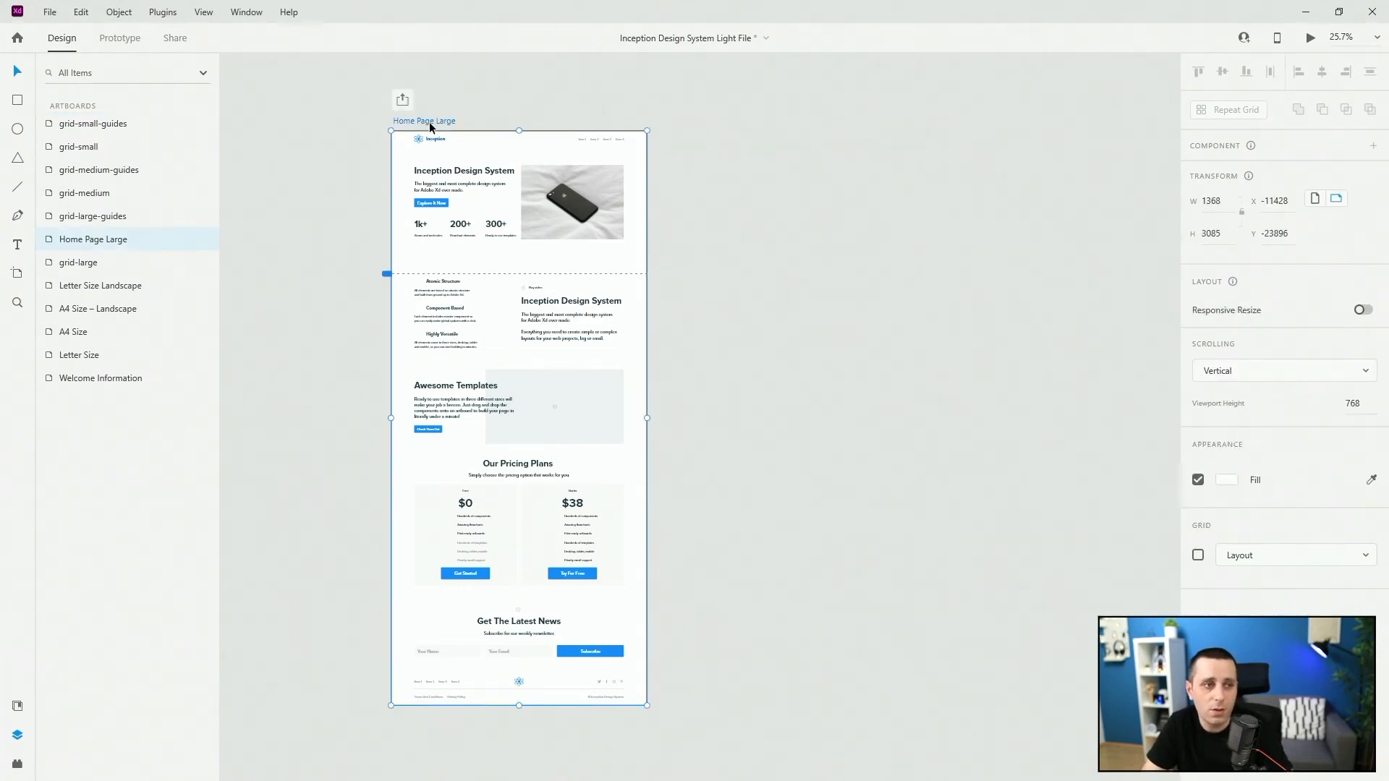
pyautogui.scroll(3, 379, 203)
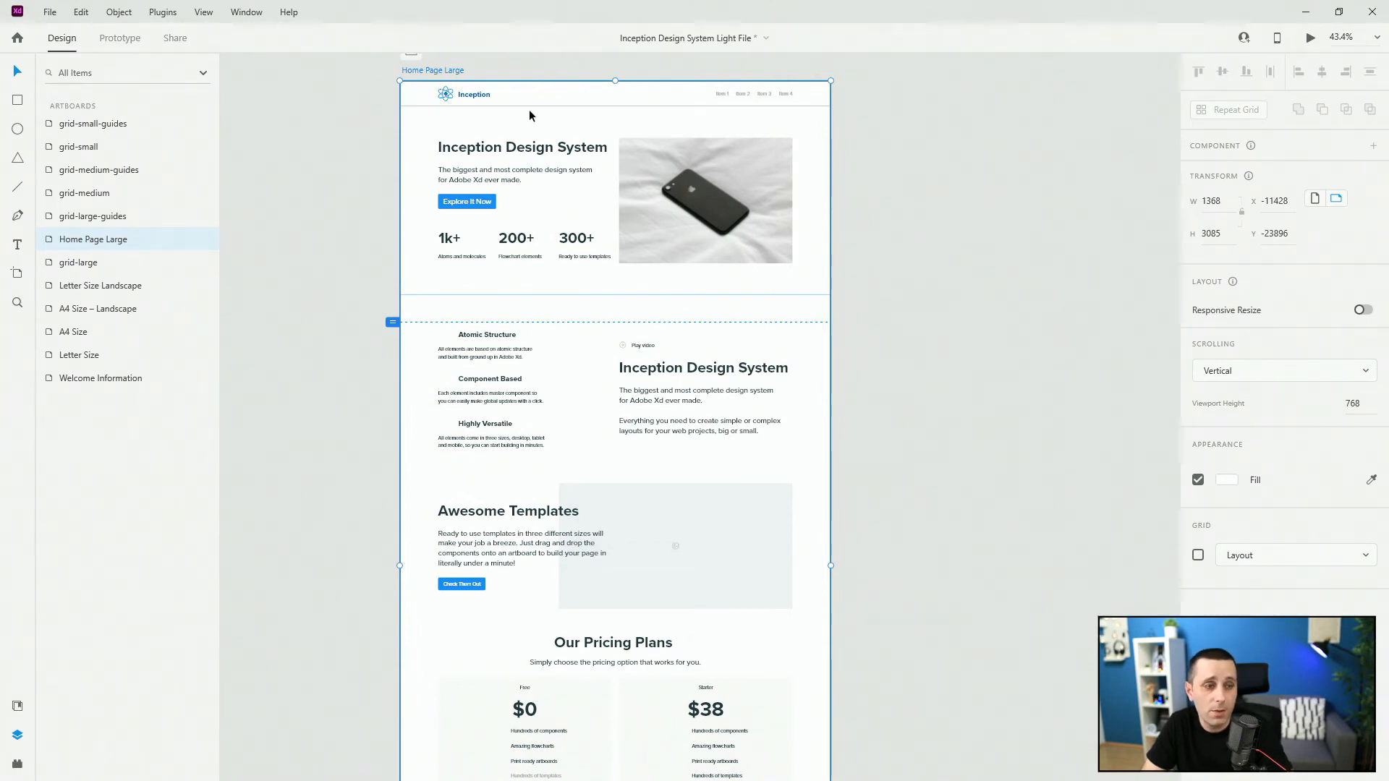
pyautogui.click(478, 97)
pyautogui.doubleClick(478, 96)
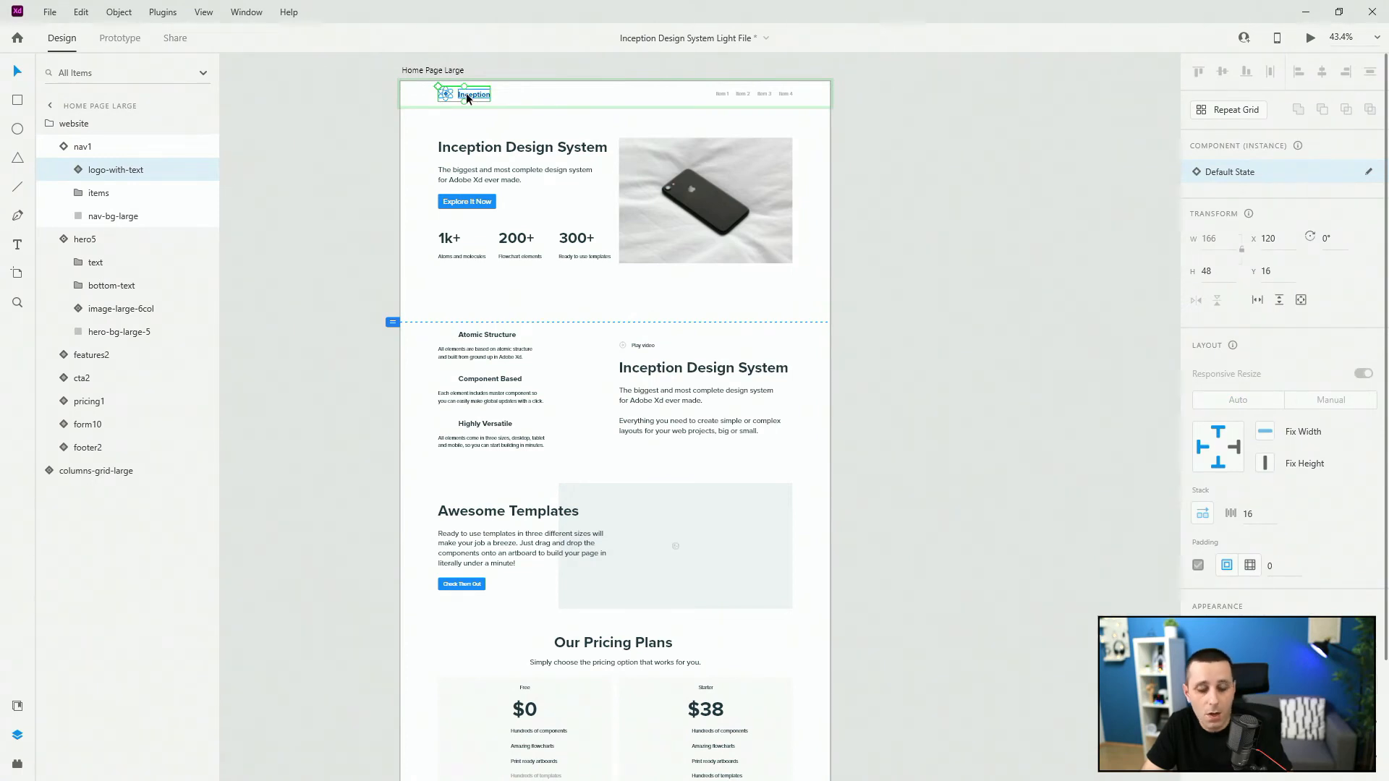
pyautogui.hotkey('ctrl', 'e')
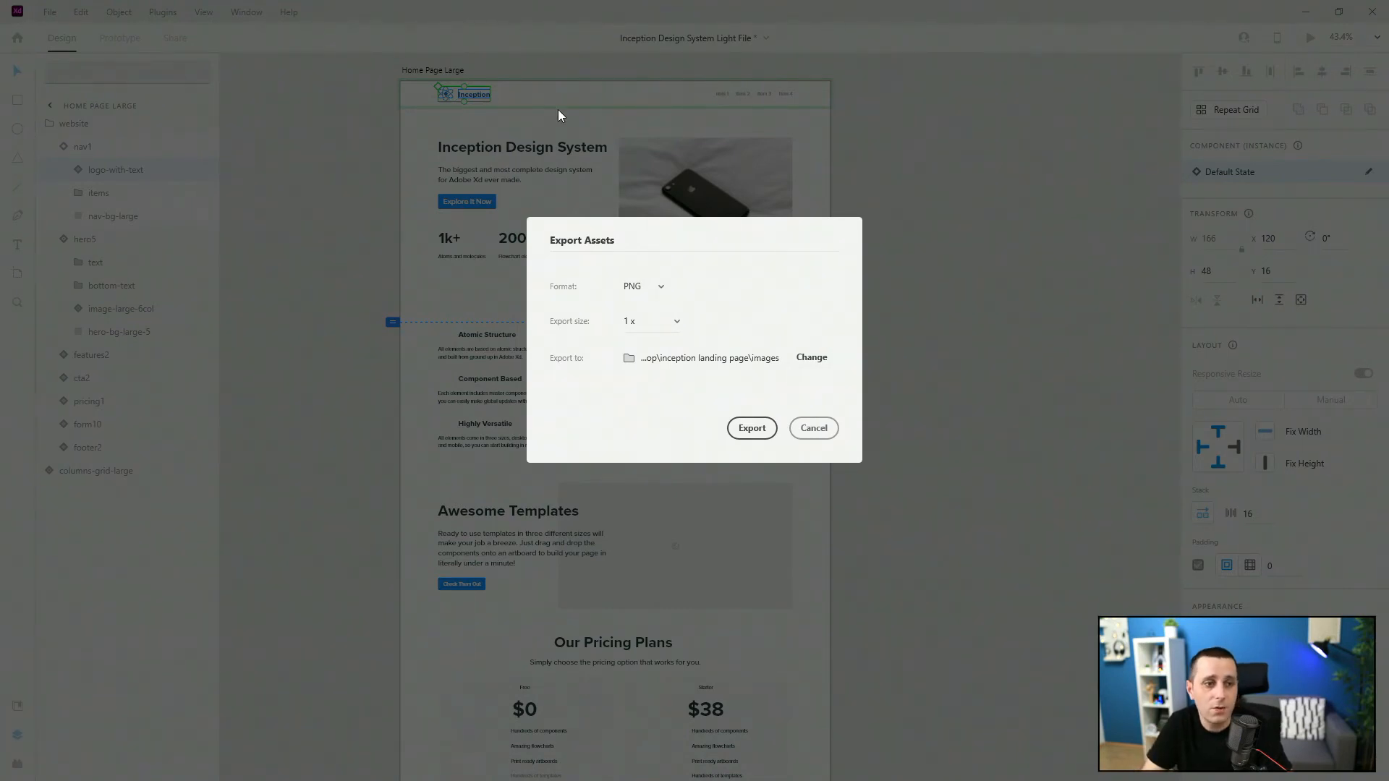
pyautogui.click(659, 289)
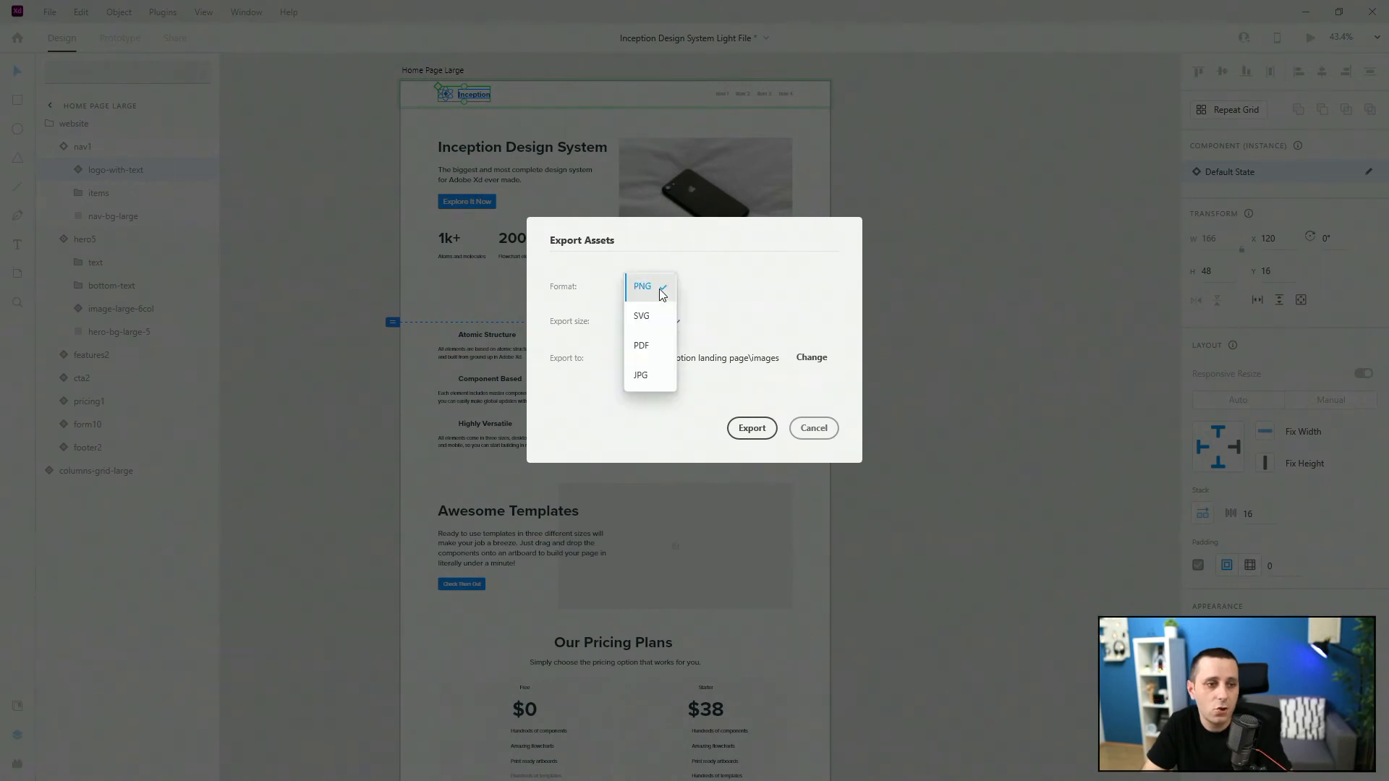
pyautogui.click(642, 316)
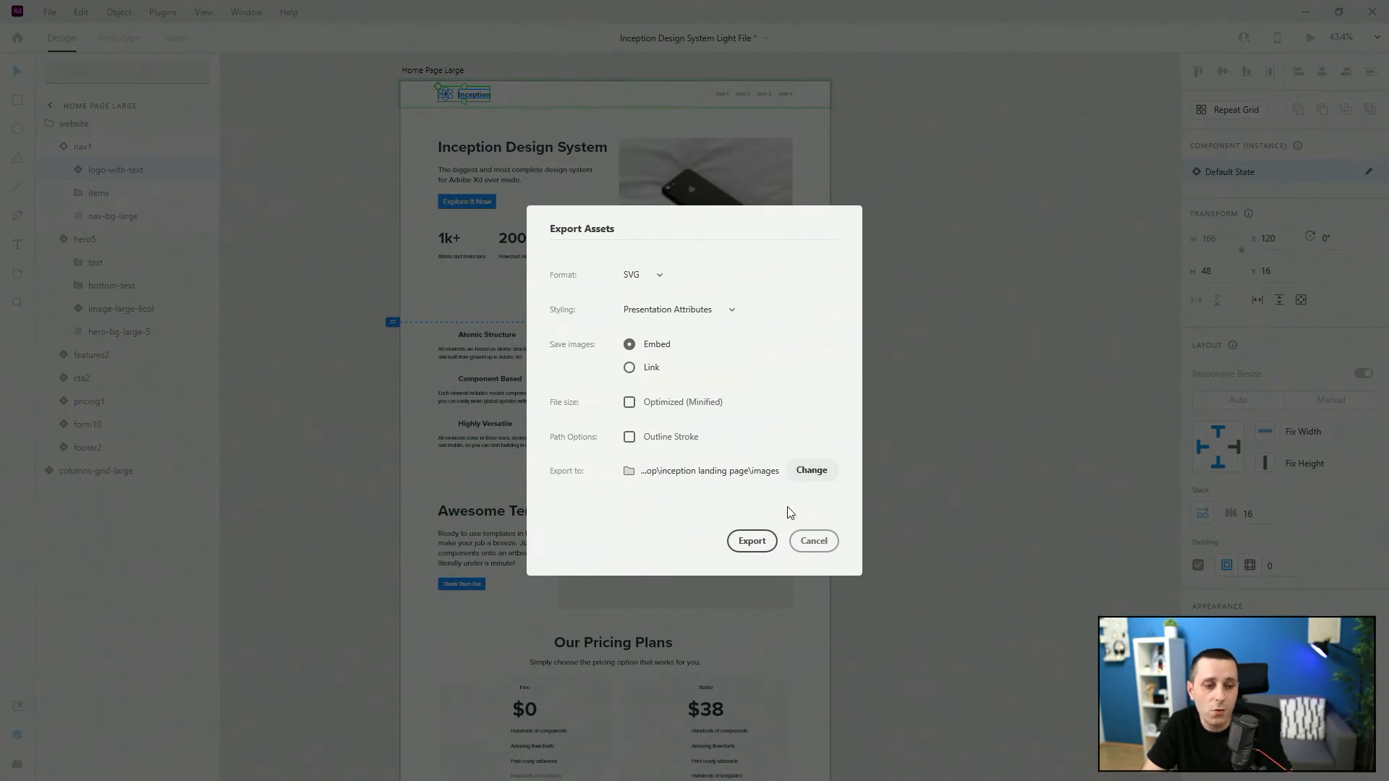
pyautogui.click(765, 543)
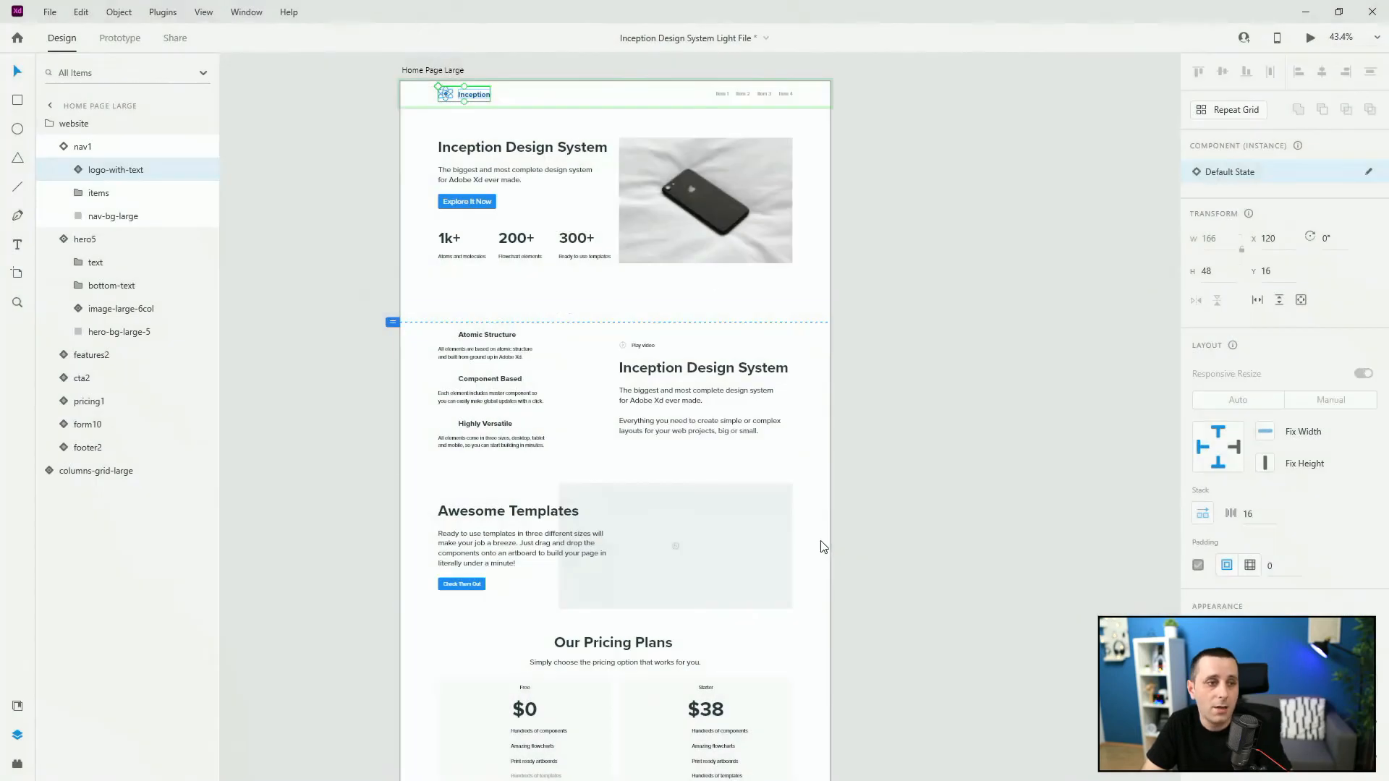
# Step: Hide the Explore It Now text layer inside the hero's button-default-medium component
pyautogui.click(474, 206)
pyautogui.click(474, 205)
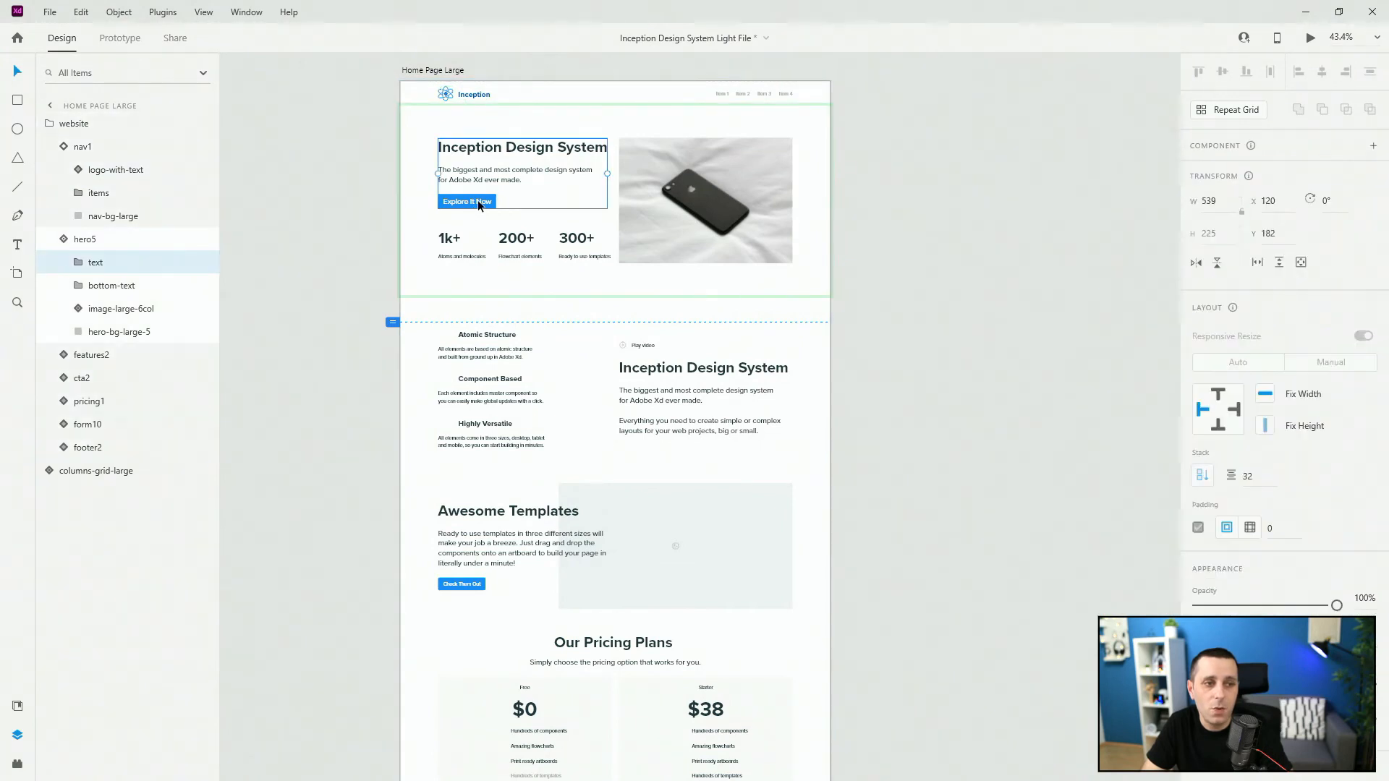
pyautogui.doubleClick(477, 200)
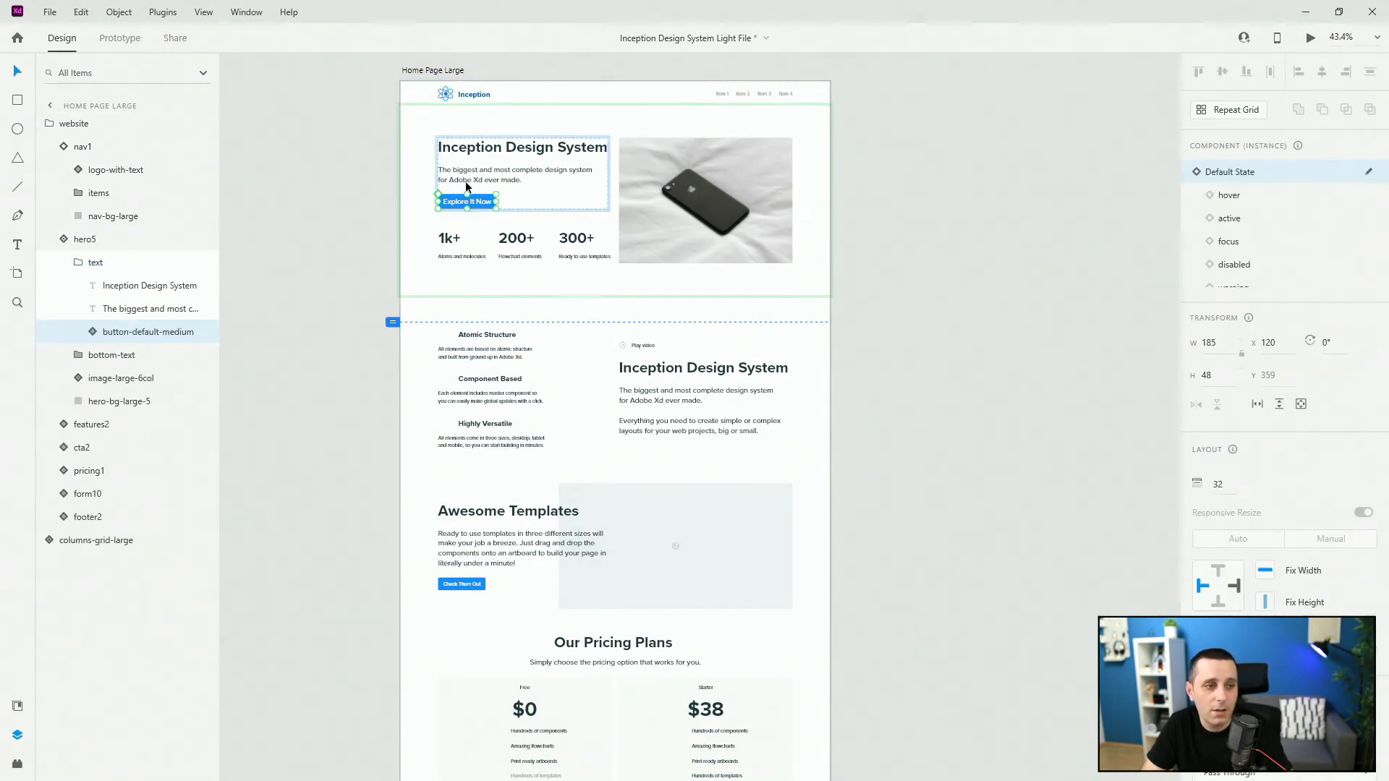
pyautogui.click(84, 331)
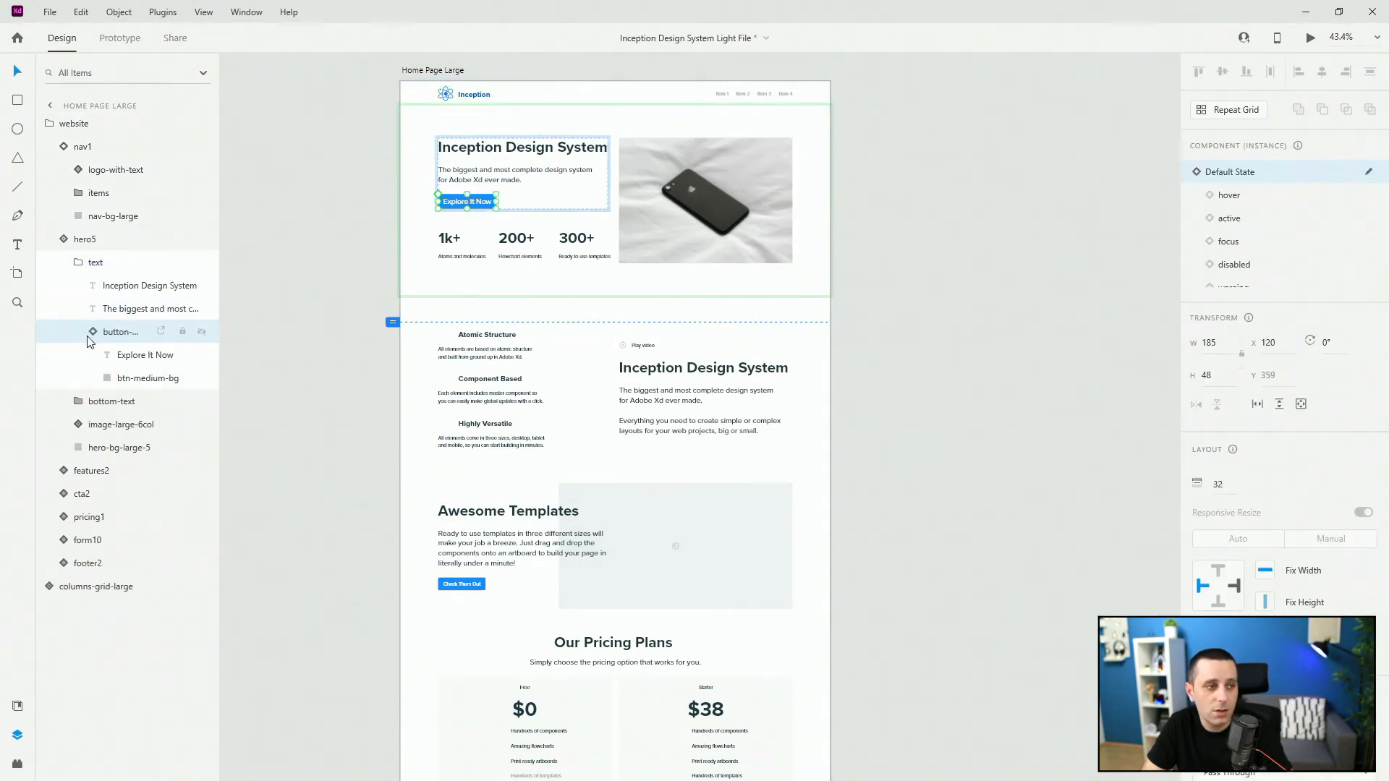
pyautogui.click(202, 355)
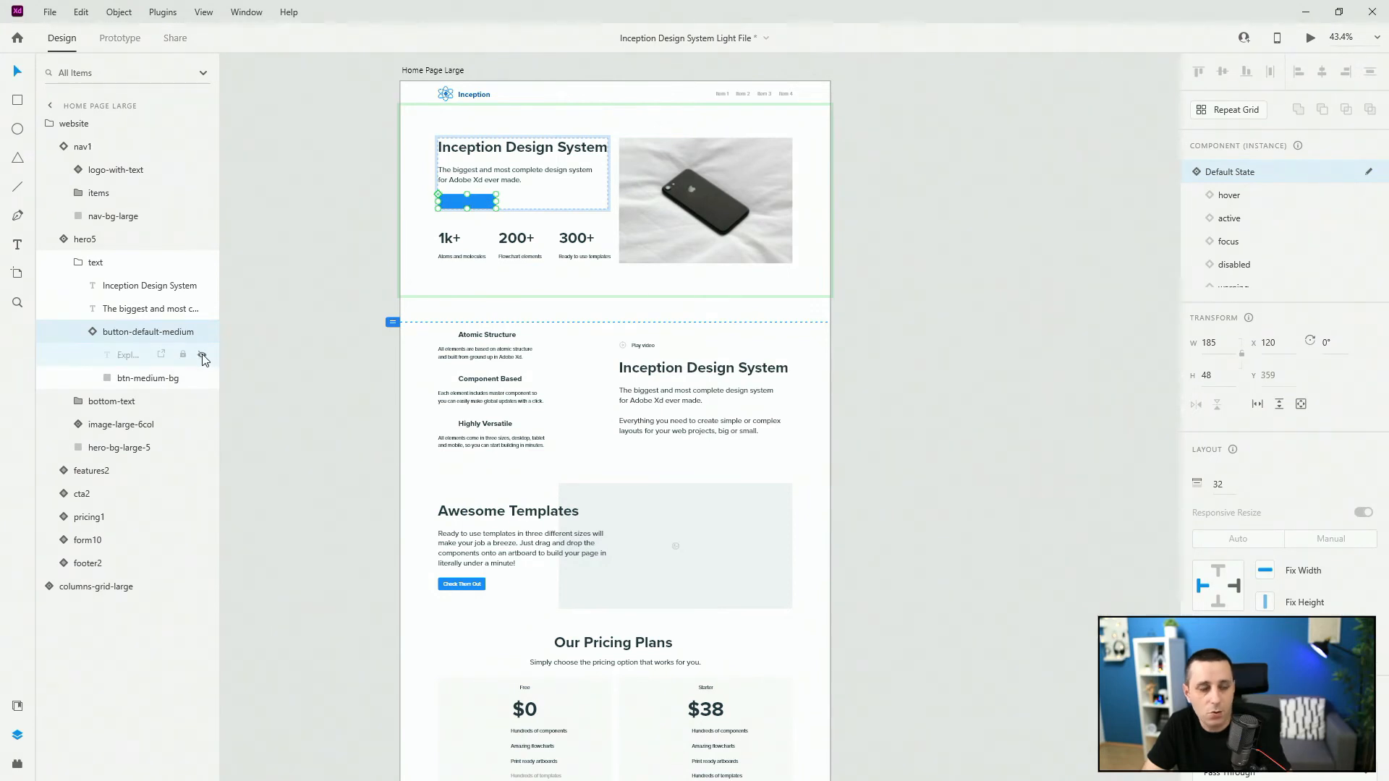
# Step: Set the hero button's asset export to PNG at 1x and cancel the export
pyautogui.hotkey('ctrl', 'e')
pyautogui.click(659, 279)
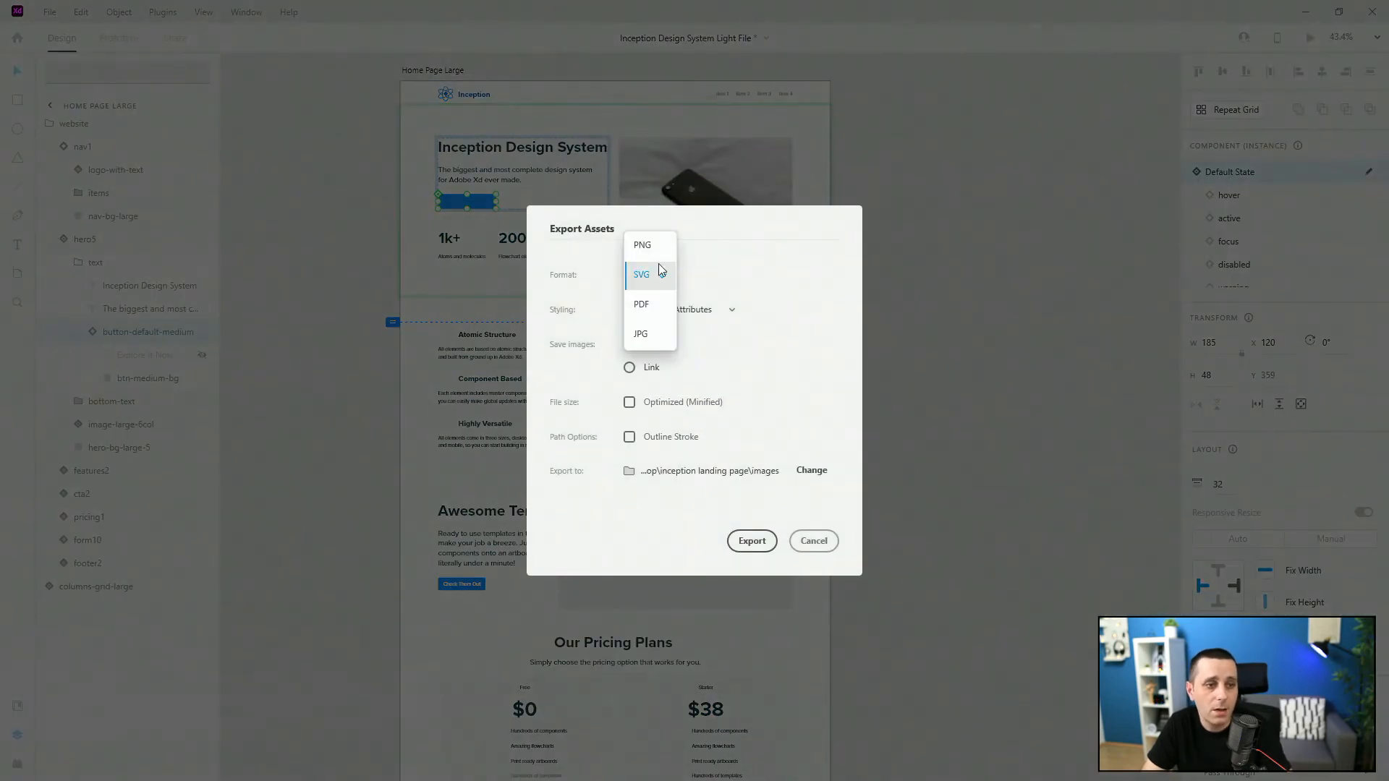
pyautogui.click(658, 250)
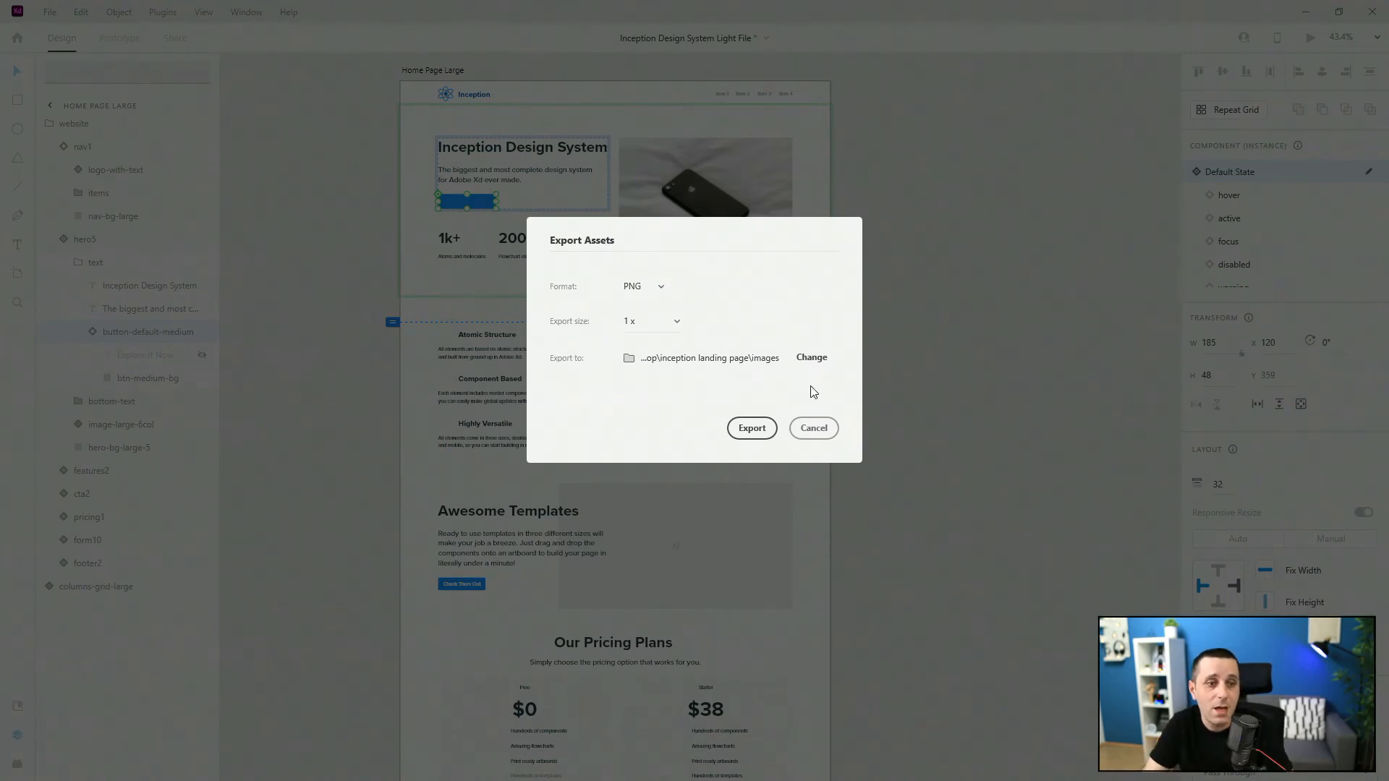
pyautogui.click(810, 428)
# Step: Show the Explore It Now text layer in the hero button again and collapse the button's layers
pyautogui.click(202, 354)
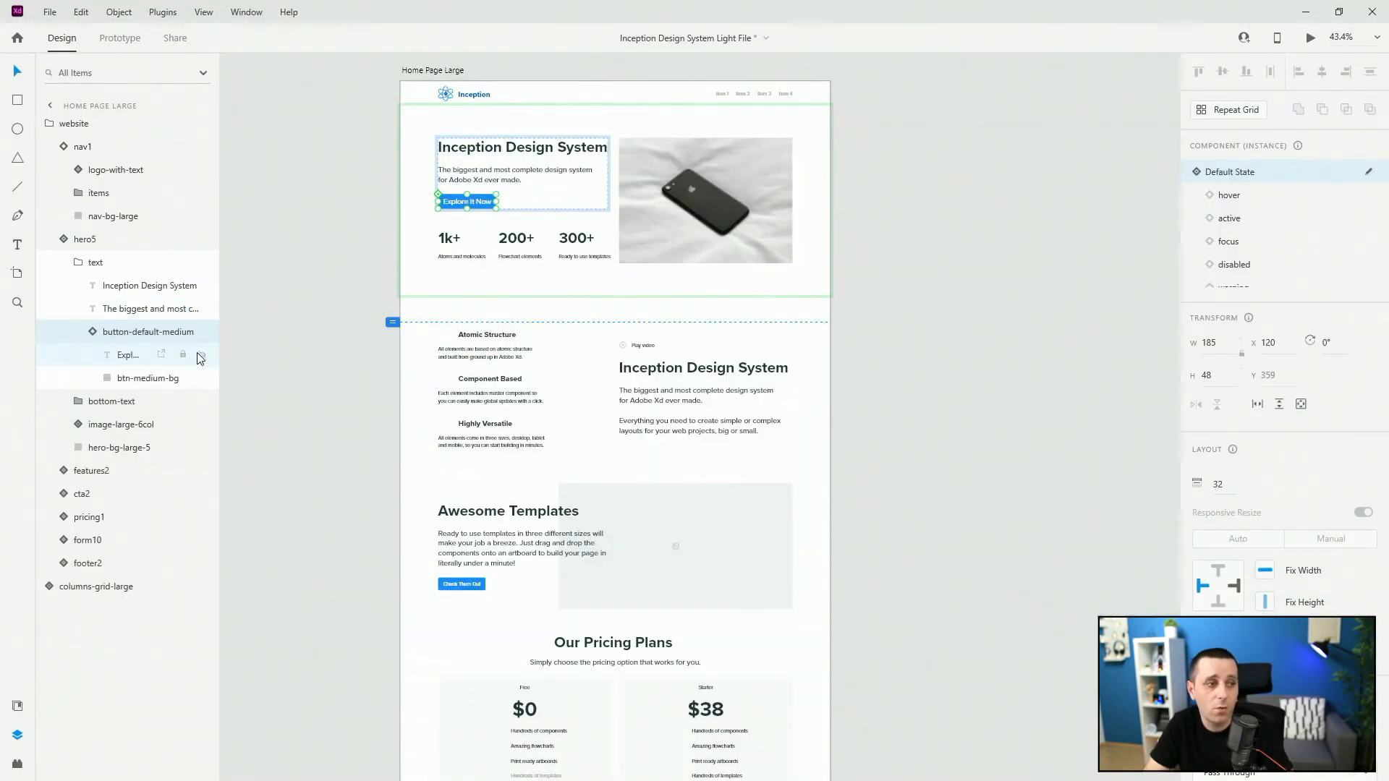
pyautogui.click(93, 332)
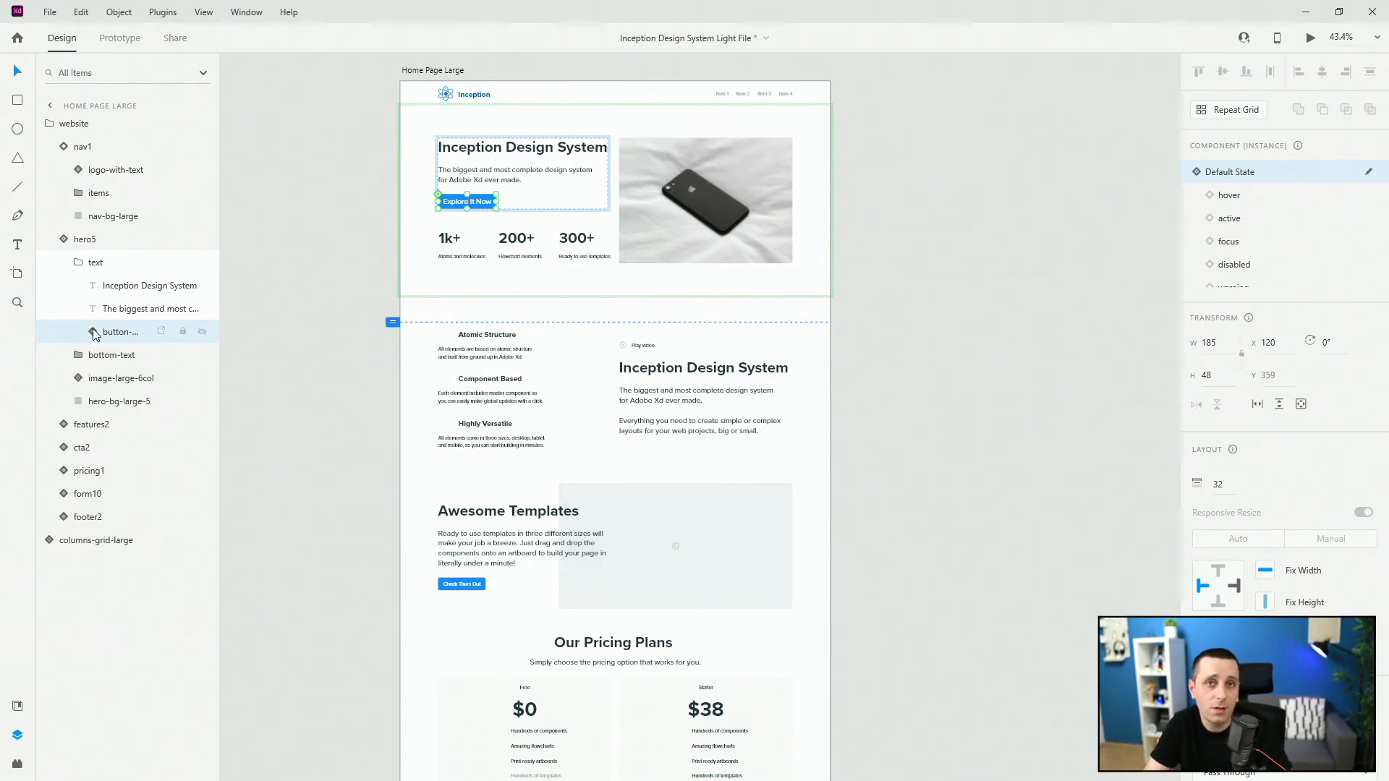
pyautogui.scroll(5, 611, 358)
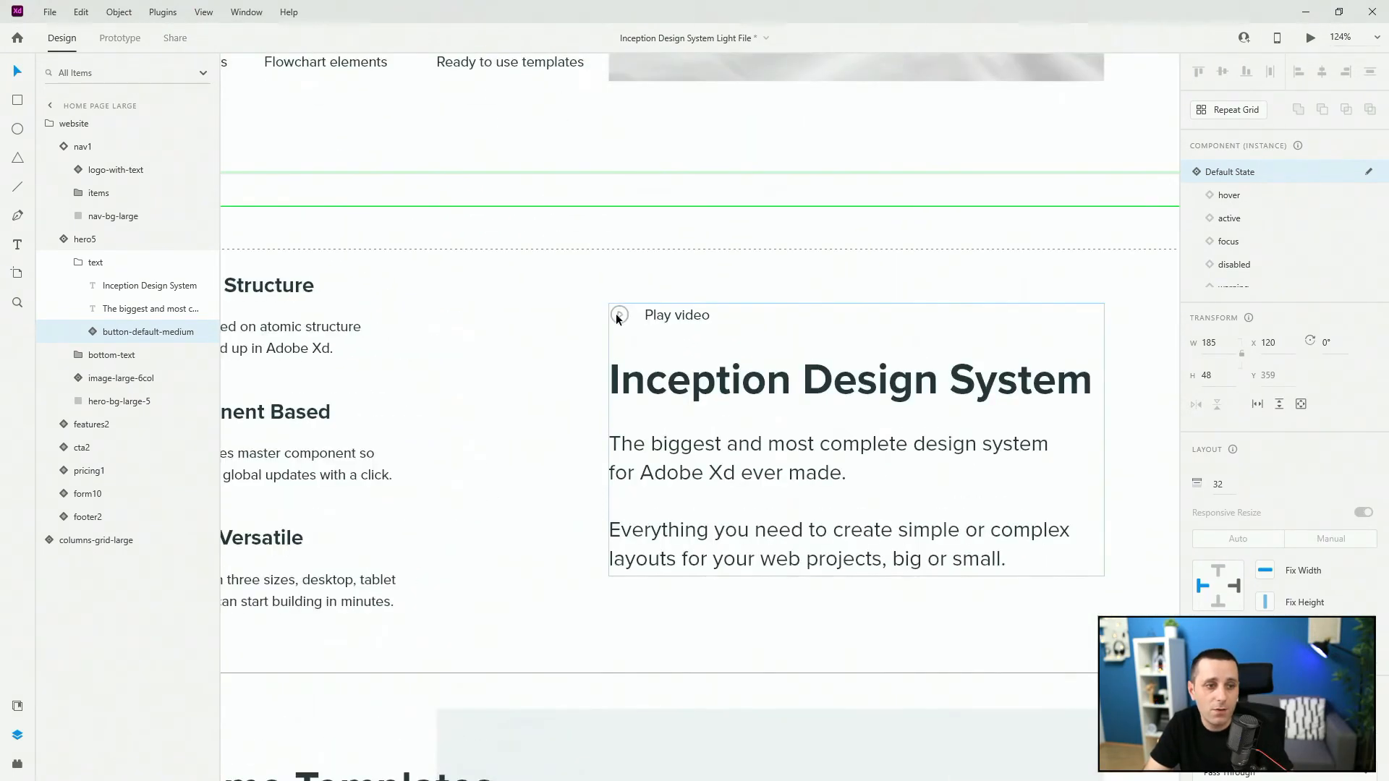
pyautogui.scroll(-6, 617, 319)
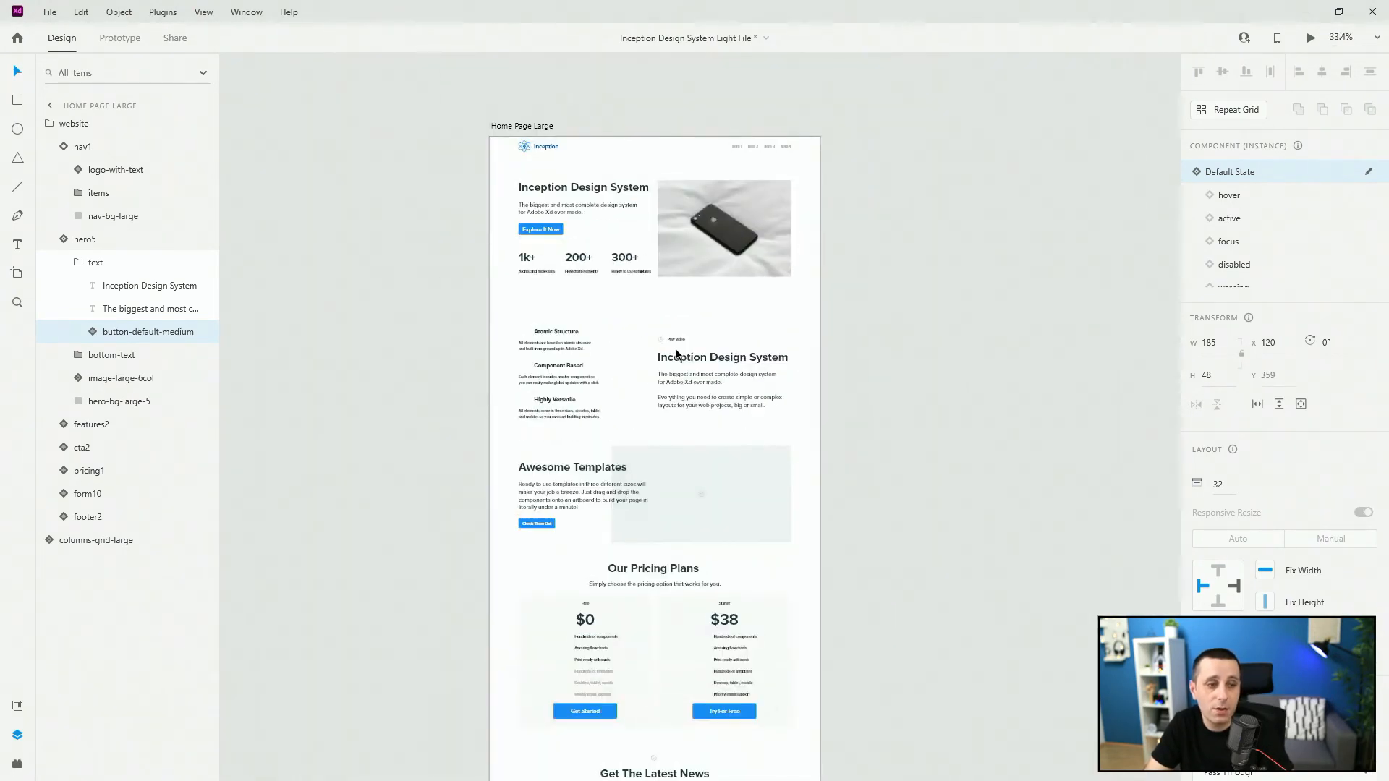
# Step: Duplicate the Home Page Large artboard twice
pyautogui.click(797, 327)
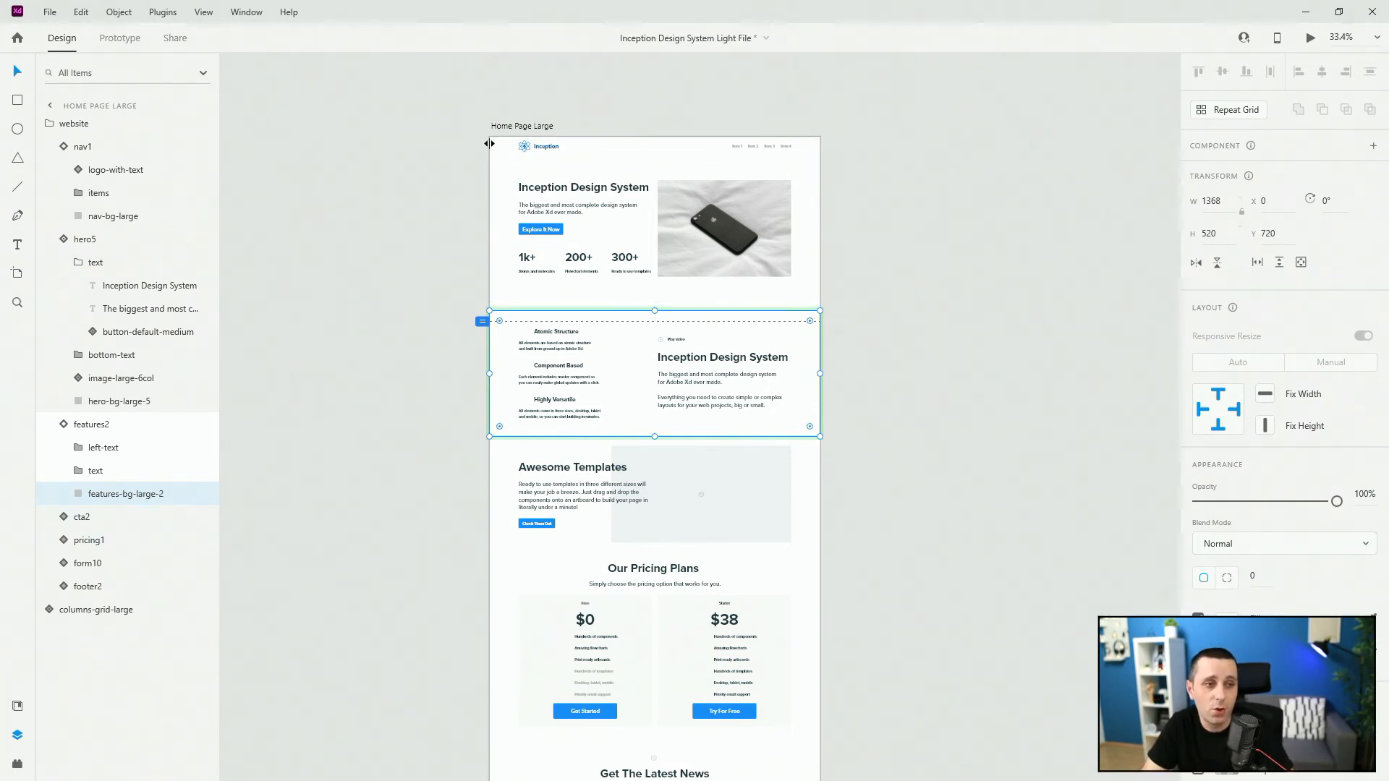
pyautogui.click(542, 125)
pyautogui.click(543, 125)
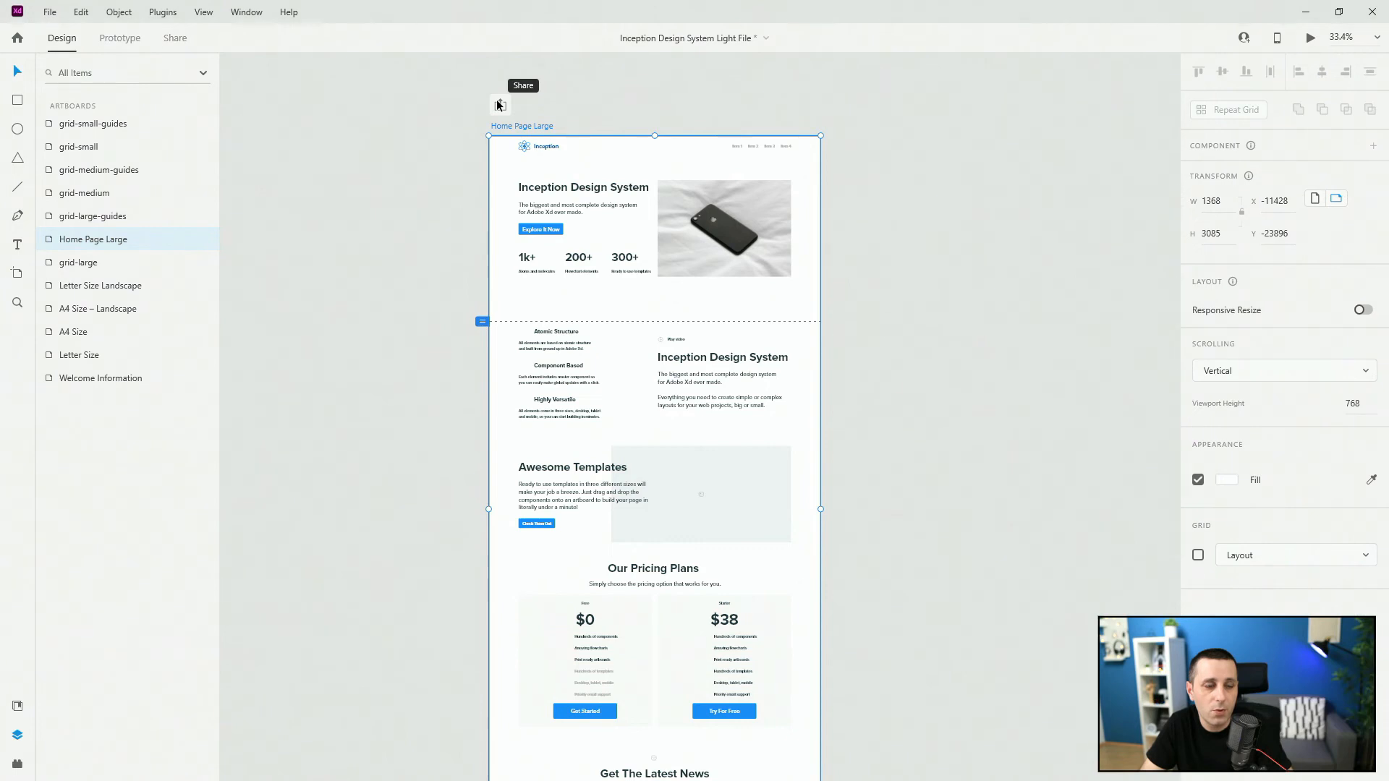
pyautogui.scroll(-4, 415, 146)
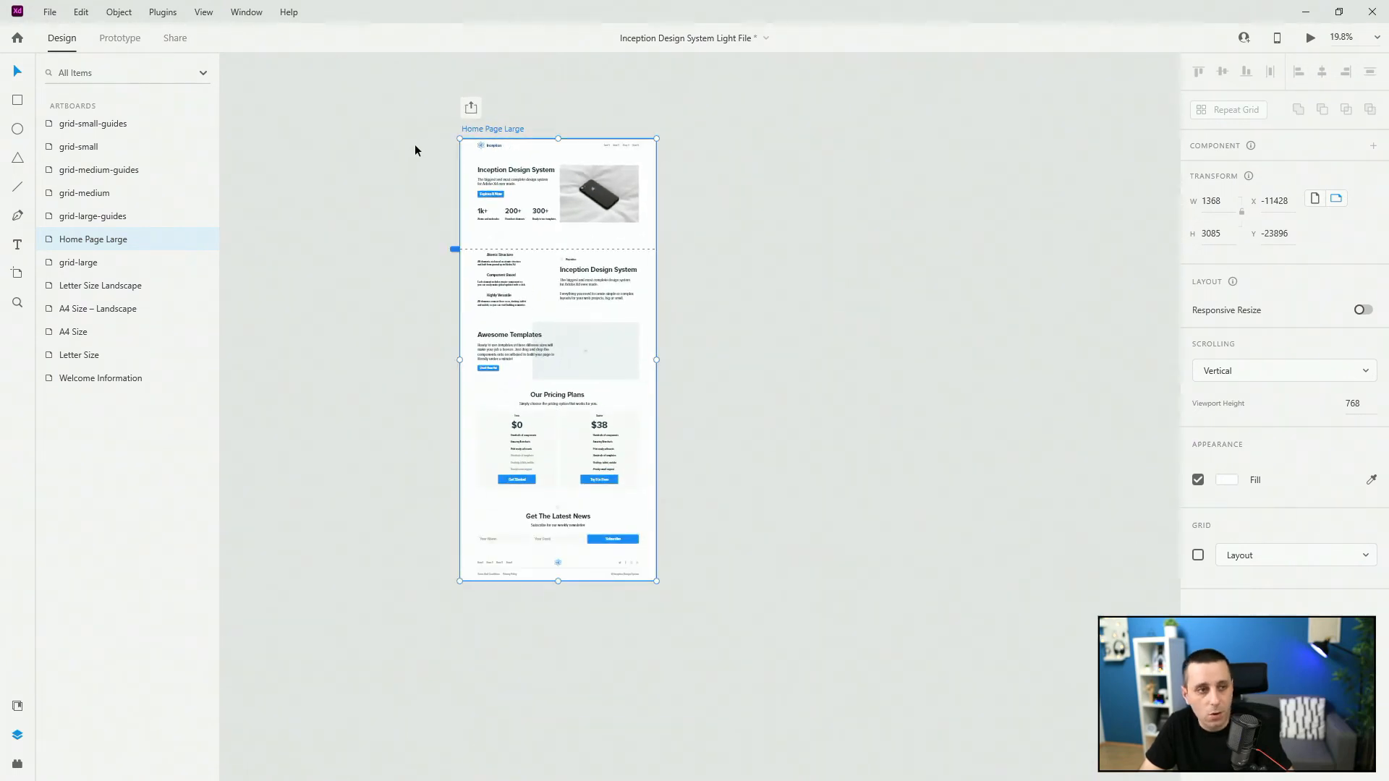
pyautogui.hotkey('ctrl', 'd')
pyautogui.hotkey('ctrl', 'd')
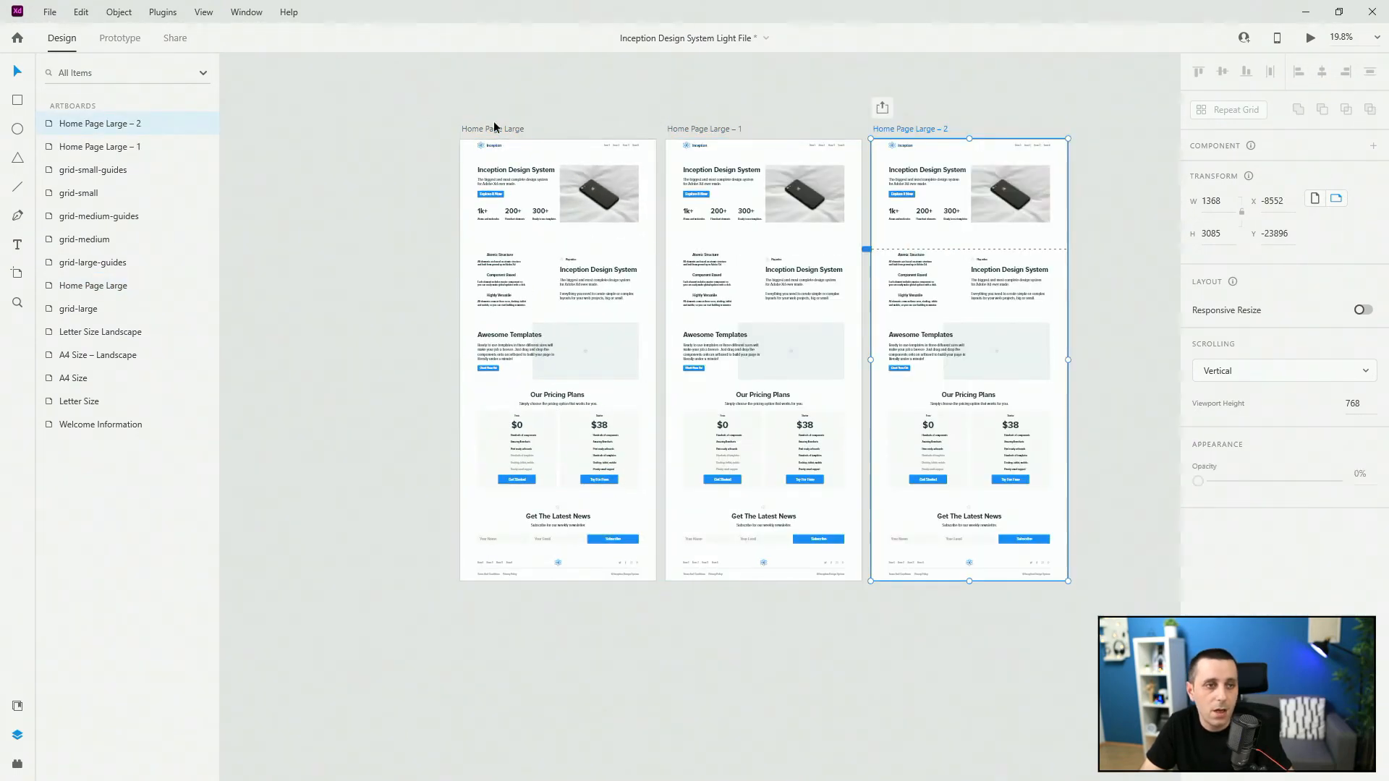
# Step: Set the Home Page Large artboard as the starting screen of a prototype flow
pyautogui.moveTo(419, 95); pyautogui.dragTo(1077, 638)
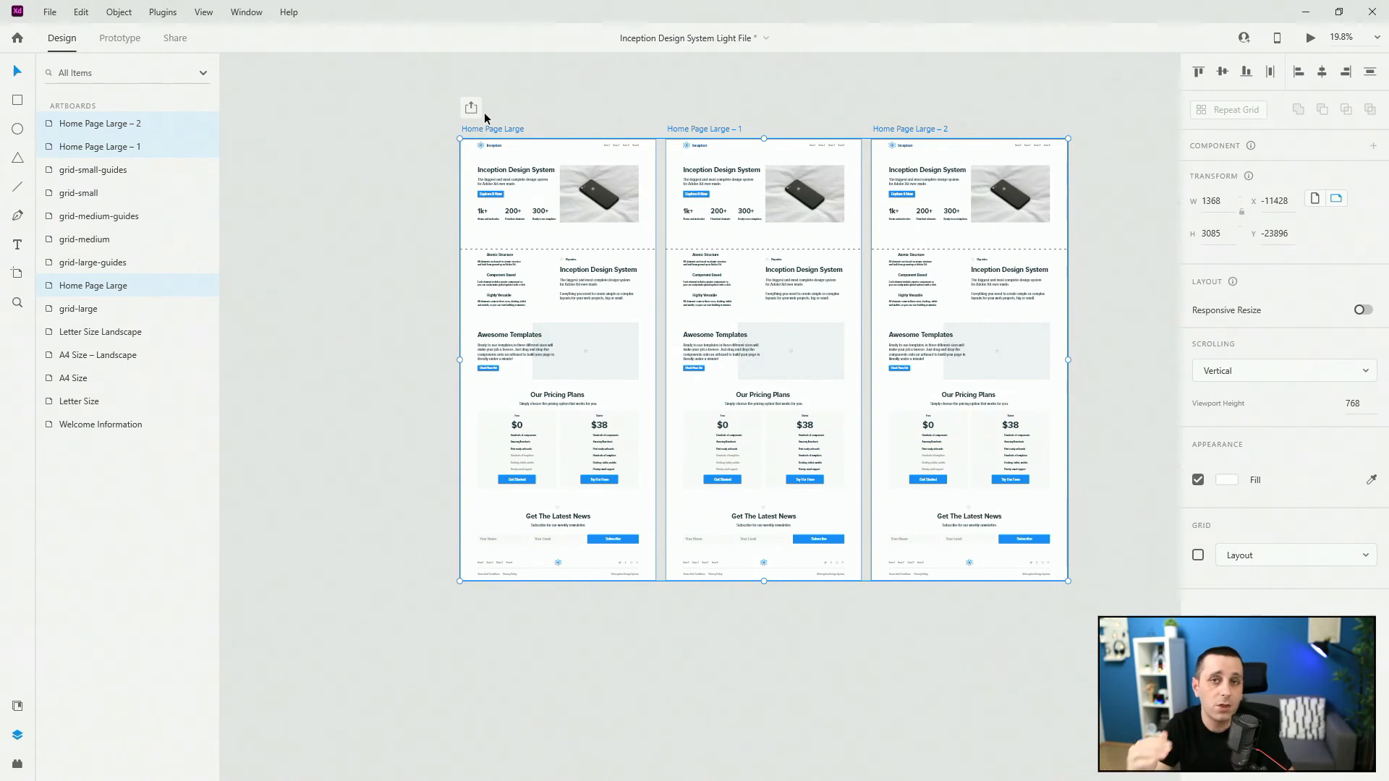
pyautogui.click(124, 39)
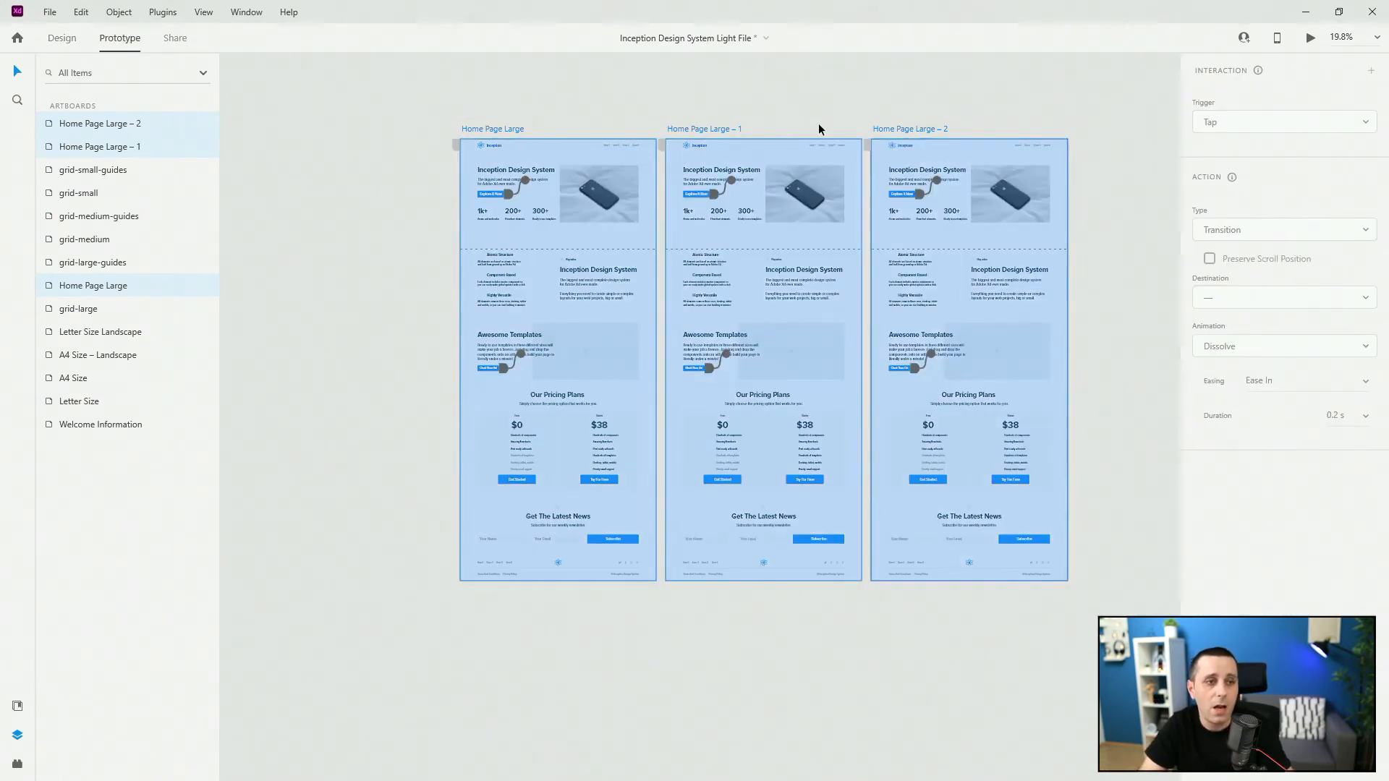
pyautogui.click(454, 145)
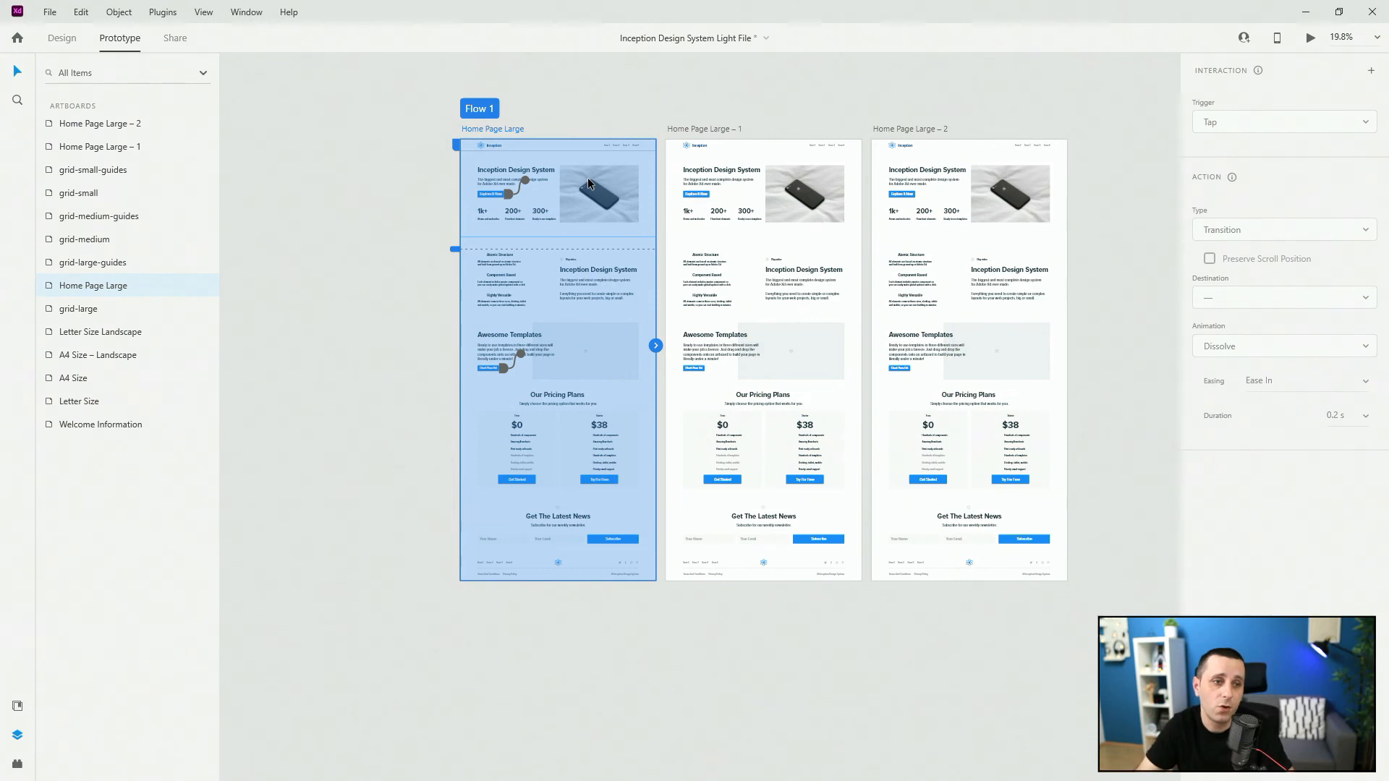
# Step: Try linking the Home Page Large artboard to Home Page Large – 1 with a tap transition, and undo the link
pyautogui.moveTo(656, 345); pyautogui.dragTo(725, 382)
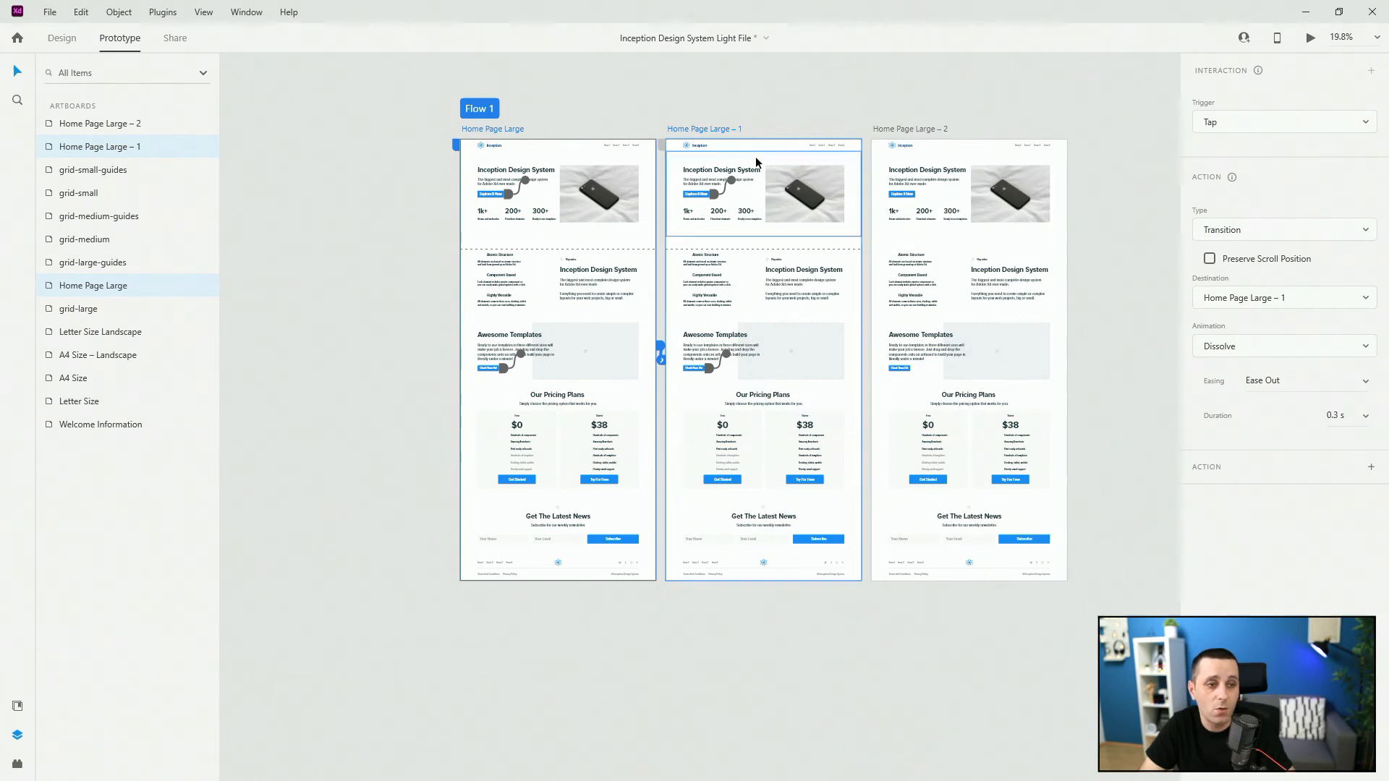
pyautogui.hotkey('ctrl', 'z')
pyautogui.click(687, 86)
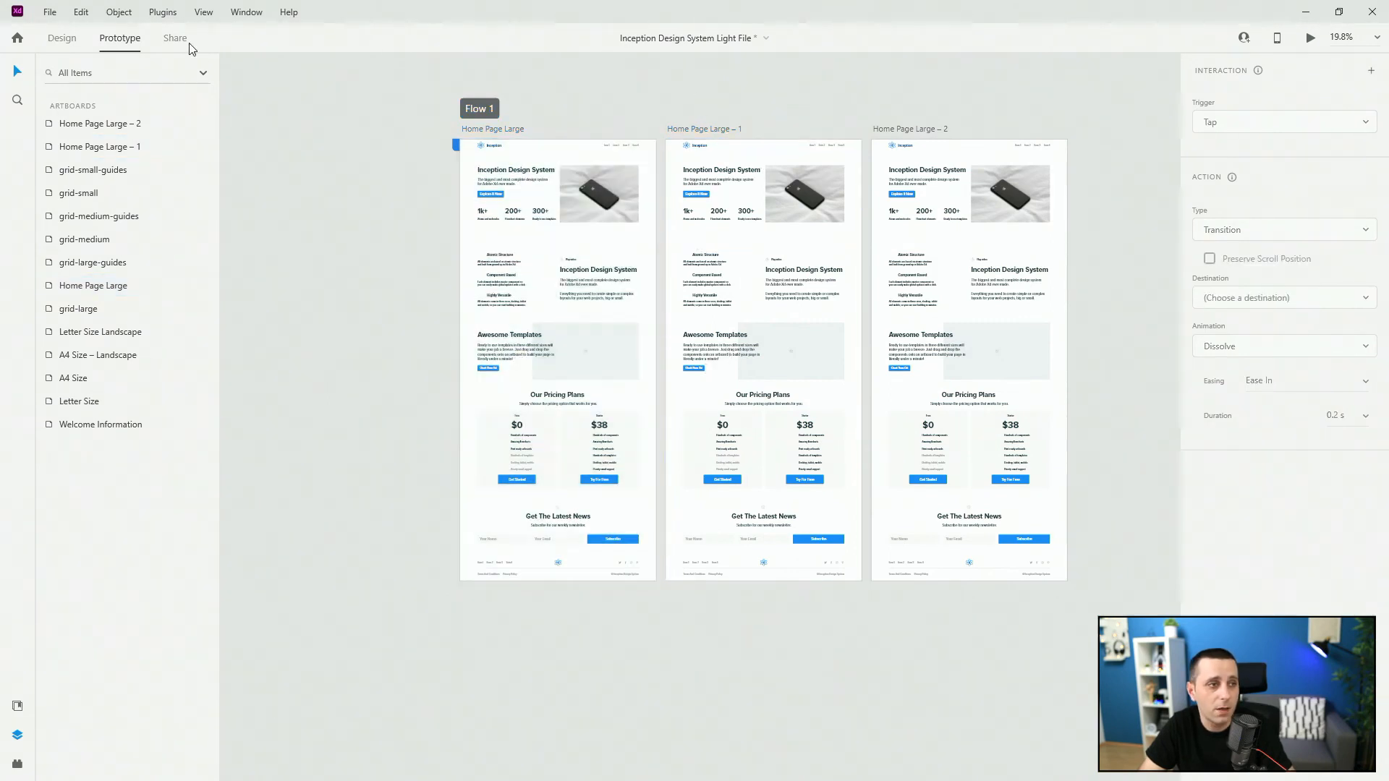
# Step: Delete the duplicate artboards Home Page Large – 1 and Home Page Large – 2 in the design workspace
pyautogui.click(71, 41)
pyautogui.moveTo(671, 76); pyautogui.dragTo(1052, 631)
pyautogui.press('Delete')
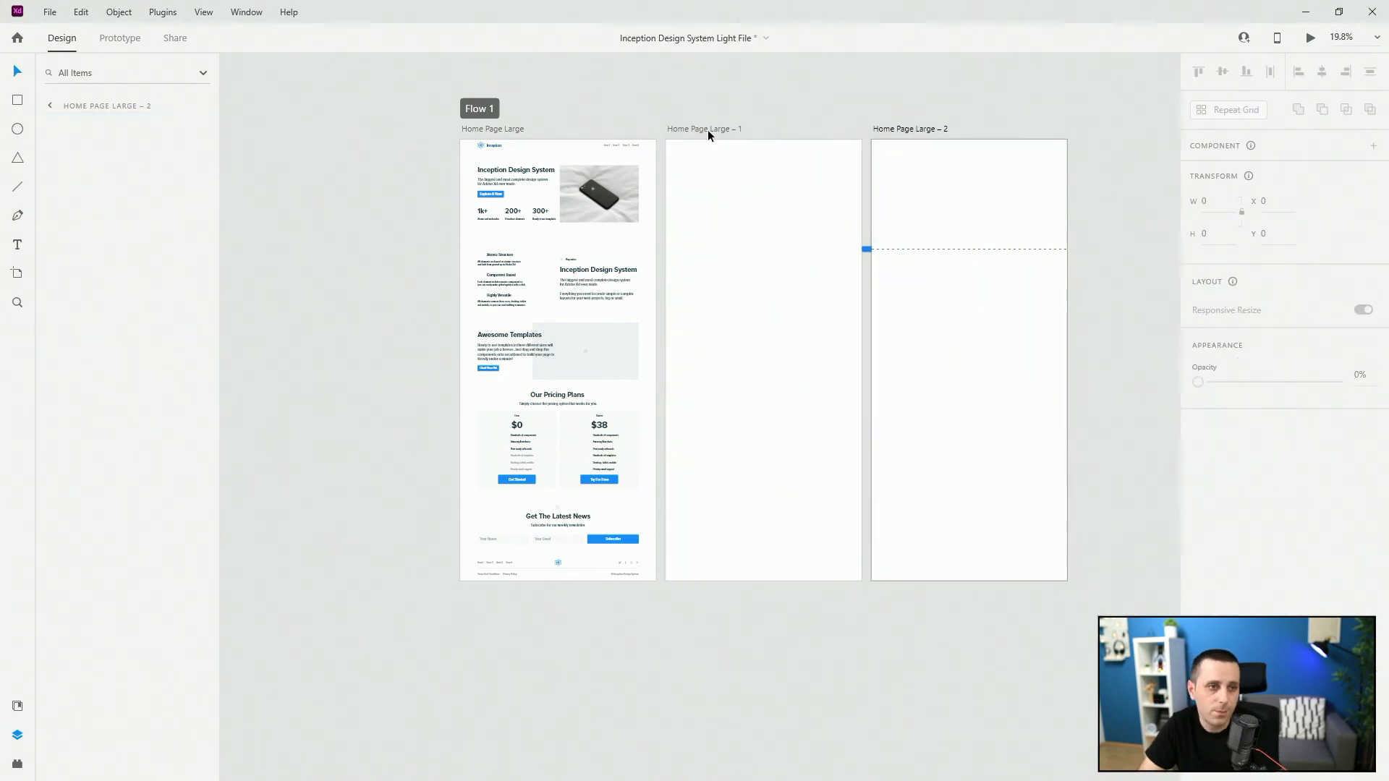
# Step: Rename the prototype flow on the Home Page Large artboard to Home Page
pyautogui.click(506, 128)
pyautogui.scroll(3, 484, 120)
pyautogui.doubleClick(451, 129)
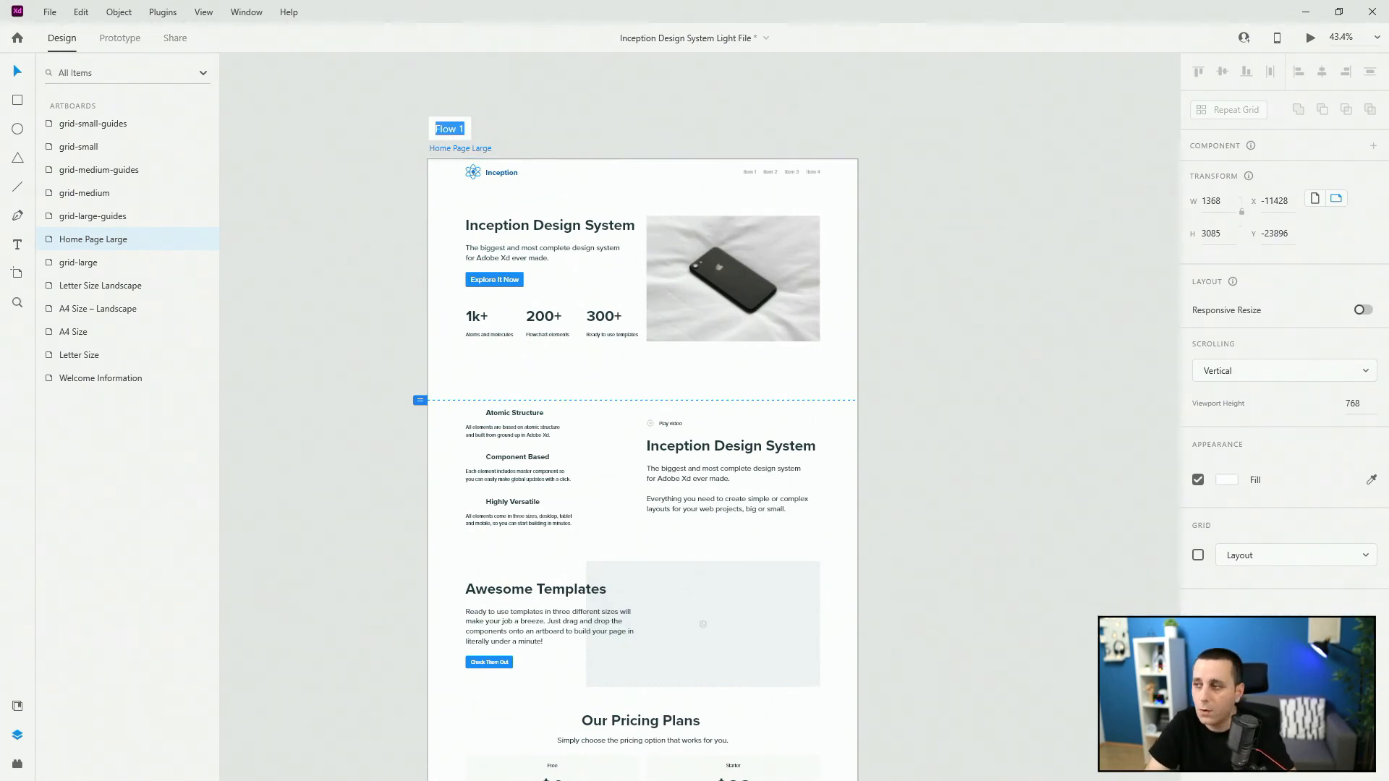
pyautogui.write('Home Page')
pyautogui.press('Return')
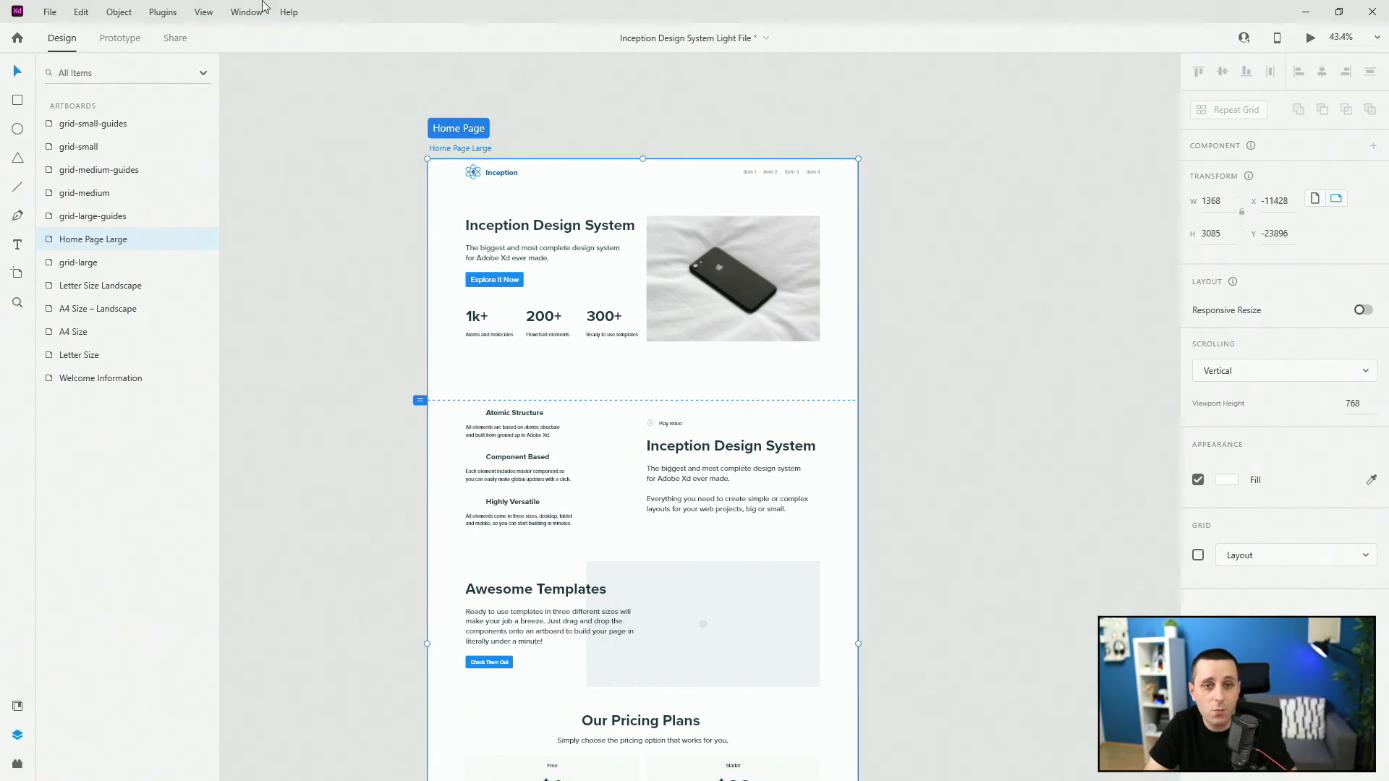
# Step: Review the view setting and link access options for sharing the Home Page flow
pyautogui.click(176, 39)
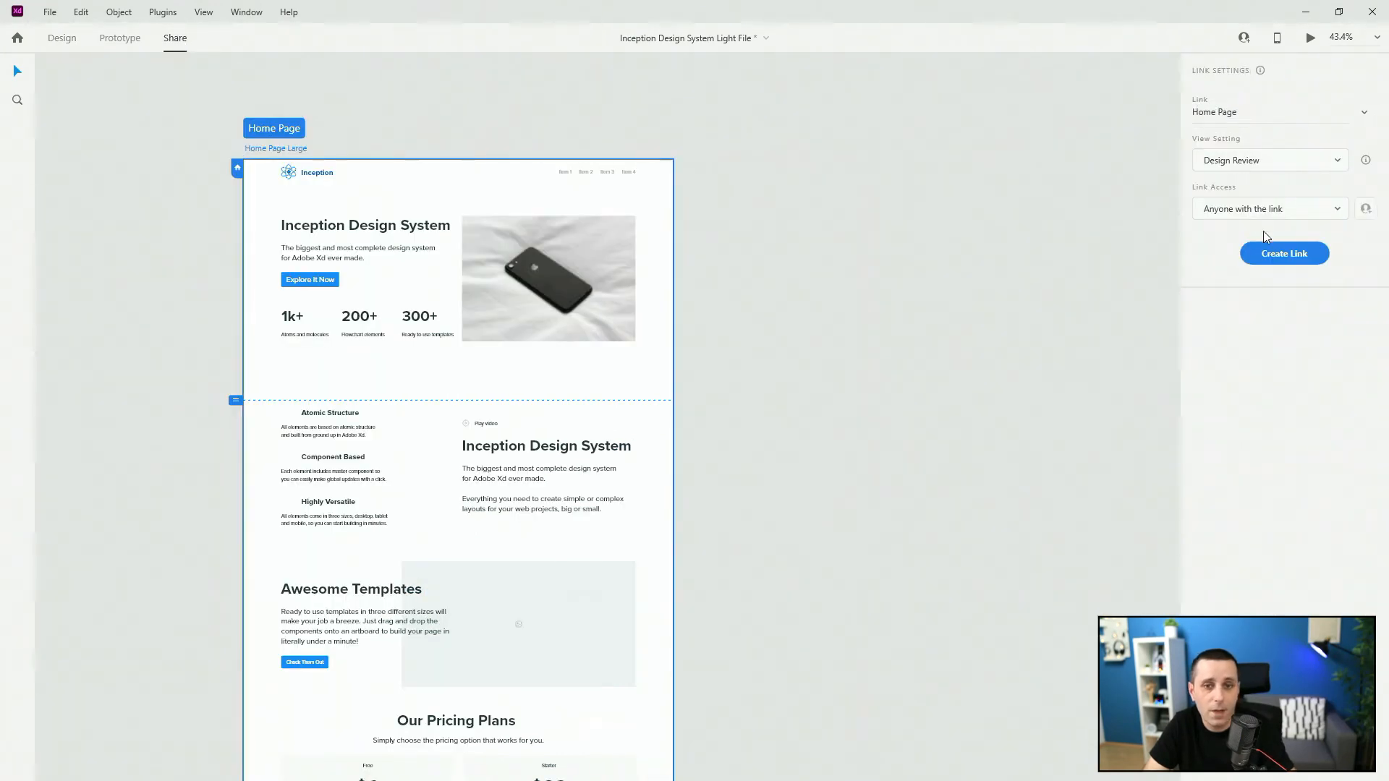
pyautogui.click(1334, 160)
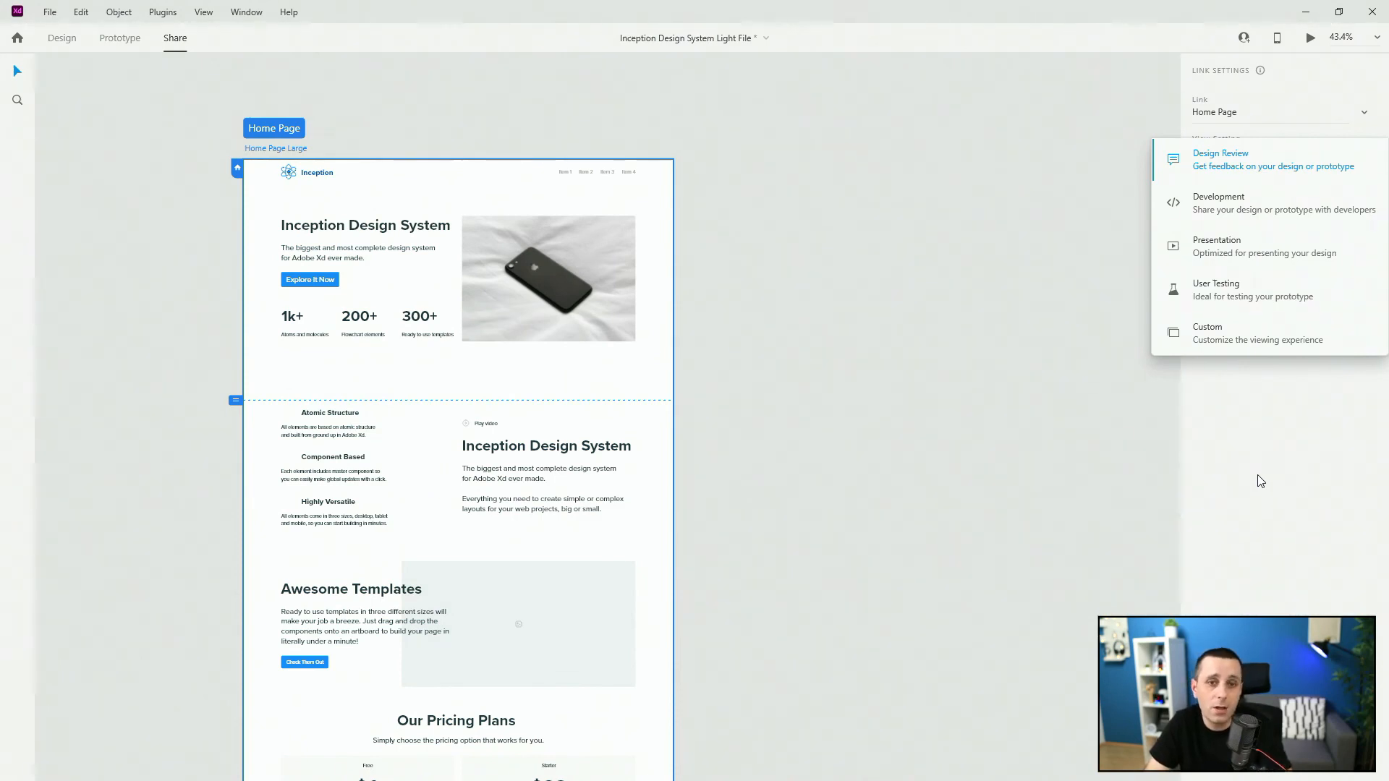
pyautogui.click(1260, 479)
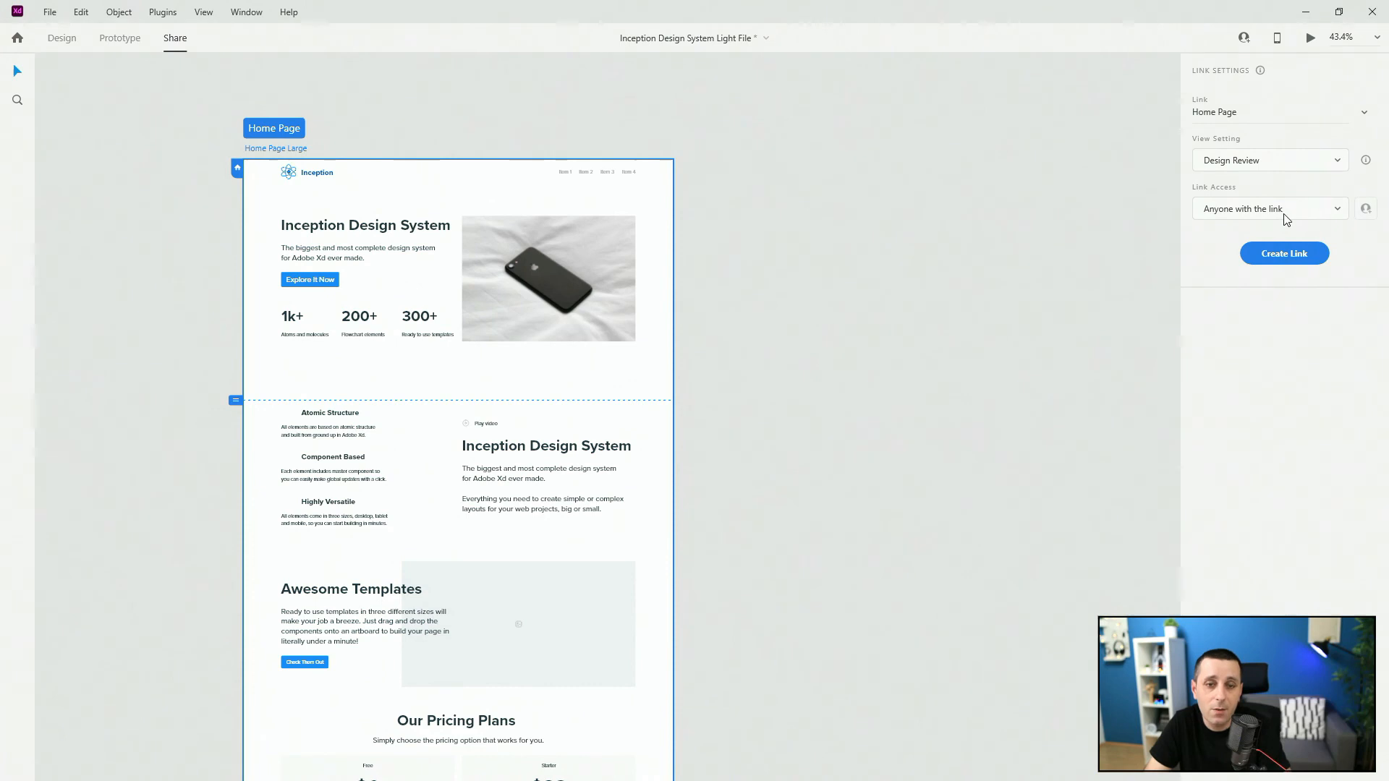
pyautogui.click(1339, 210)
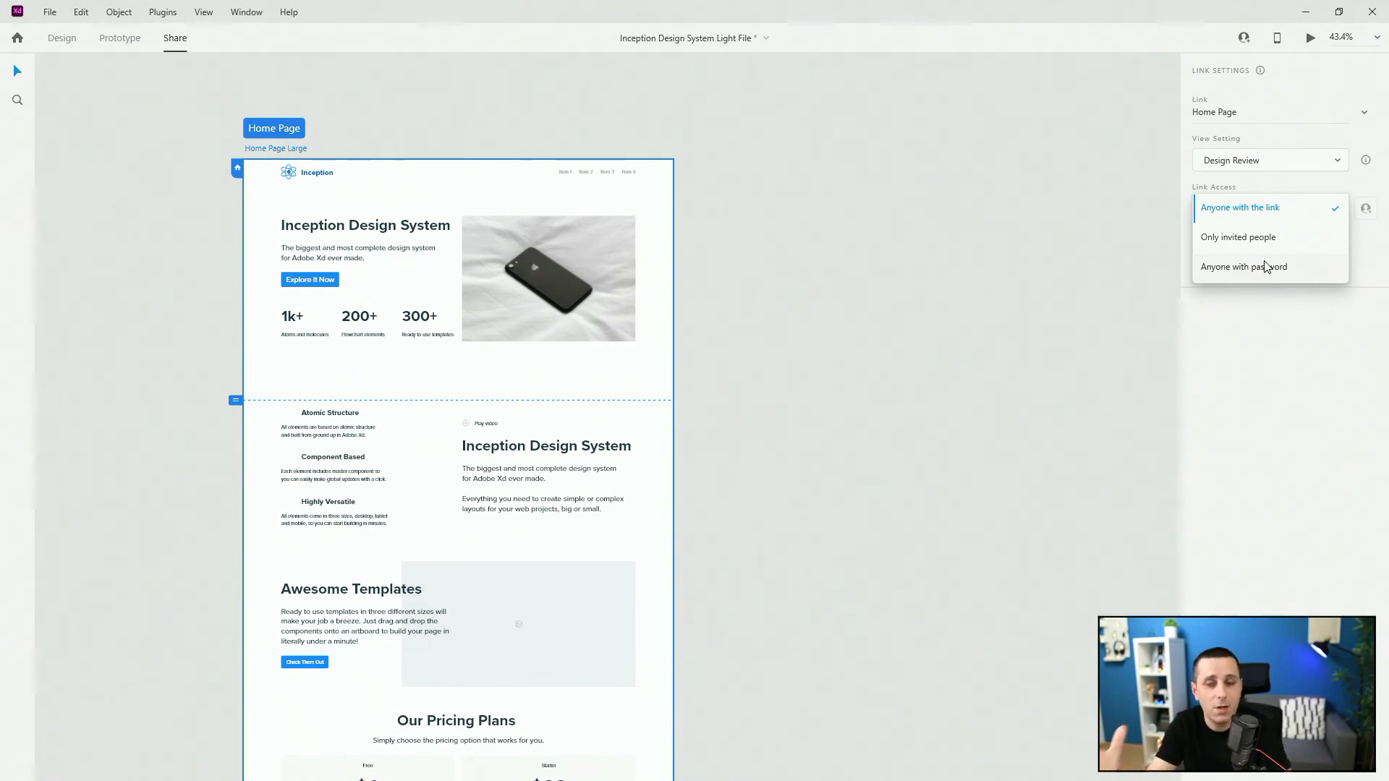
pyautogui.click(1273, 364)
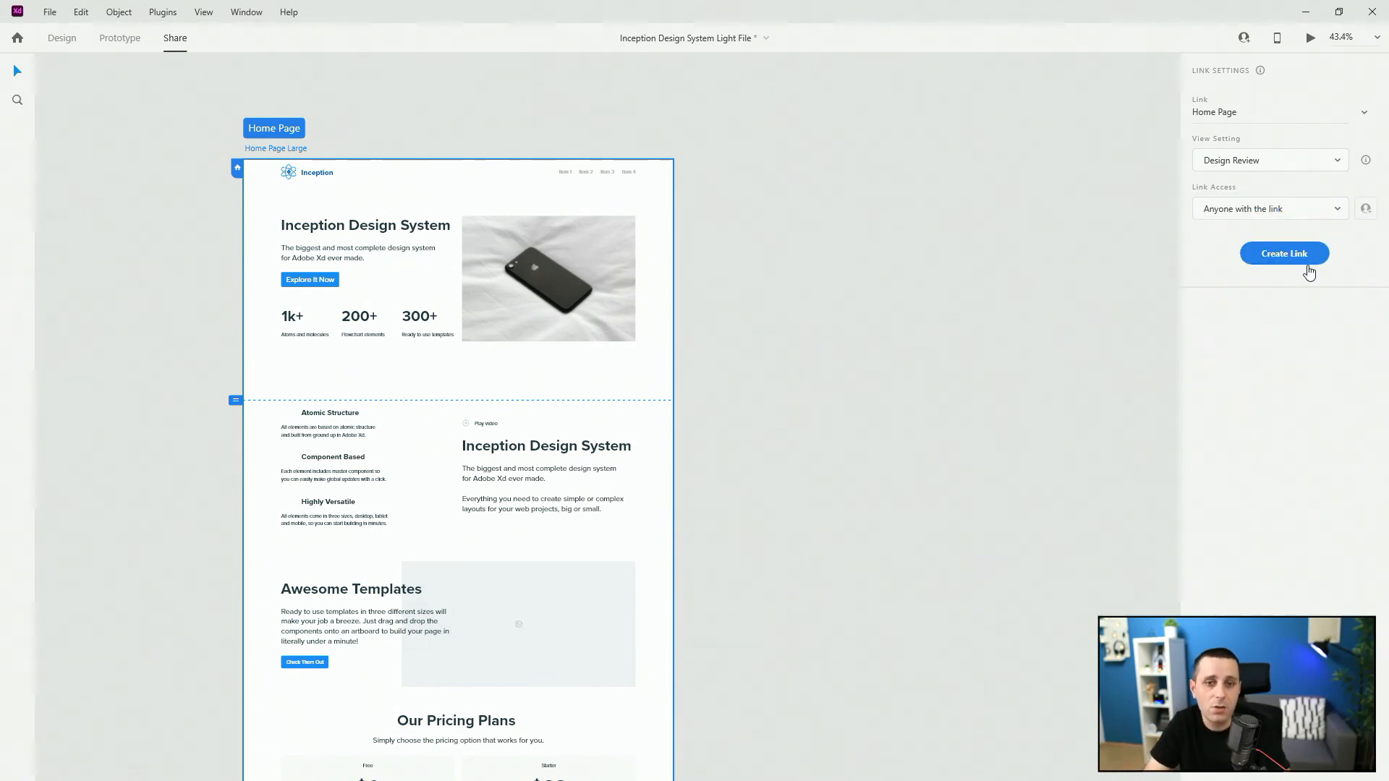
# Step: Set the Home Page share link's view setting to Development
pyautogui.click(78, 41)
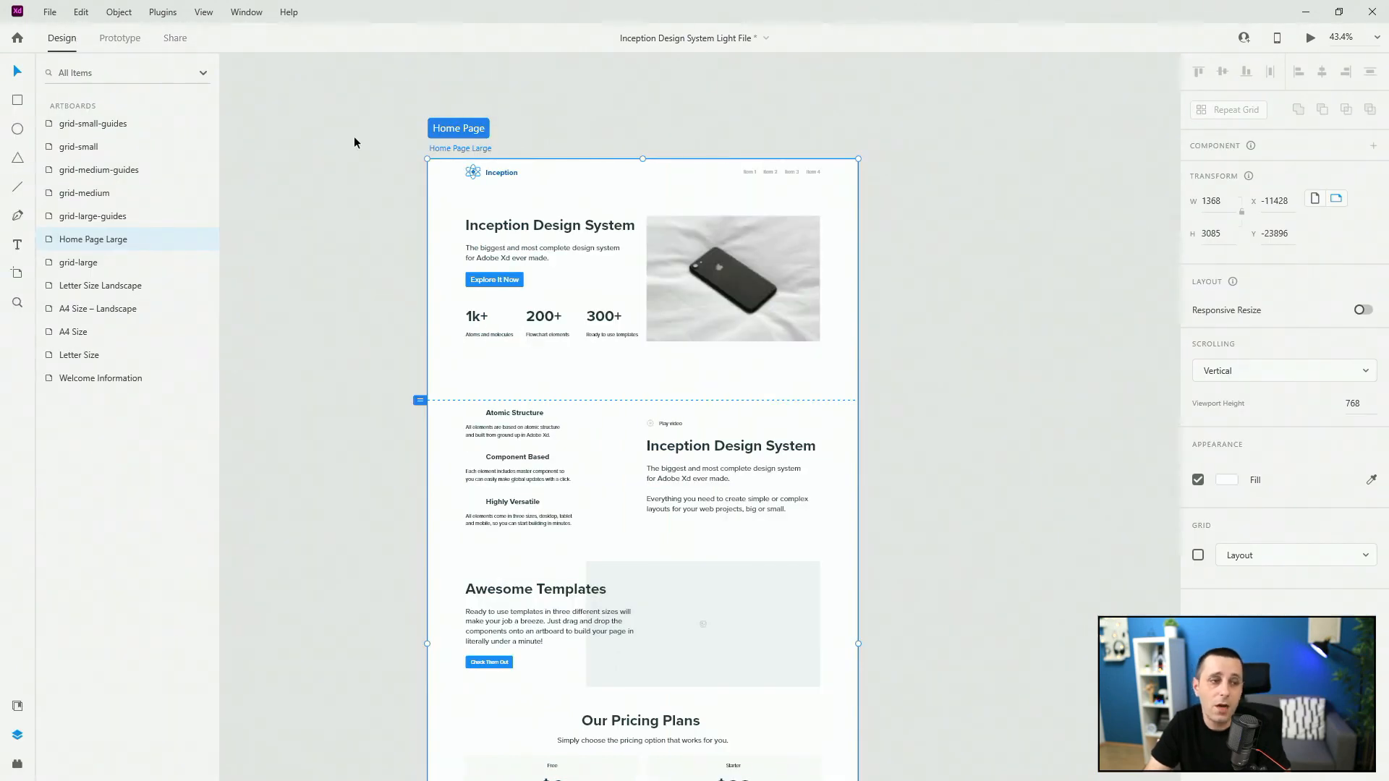
pyautogui.click(175, 39)
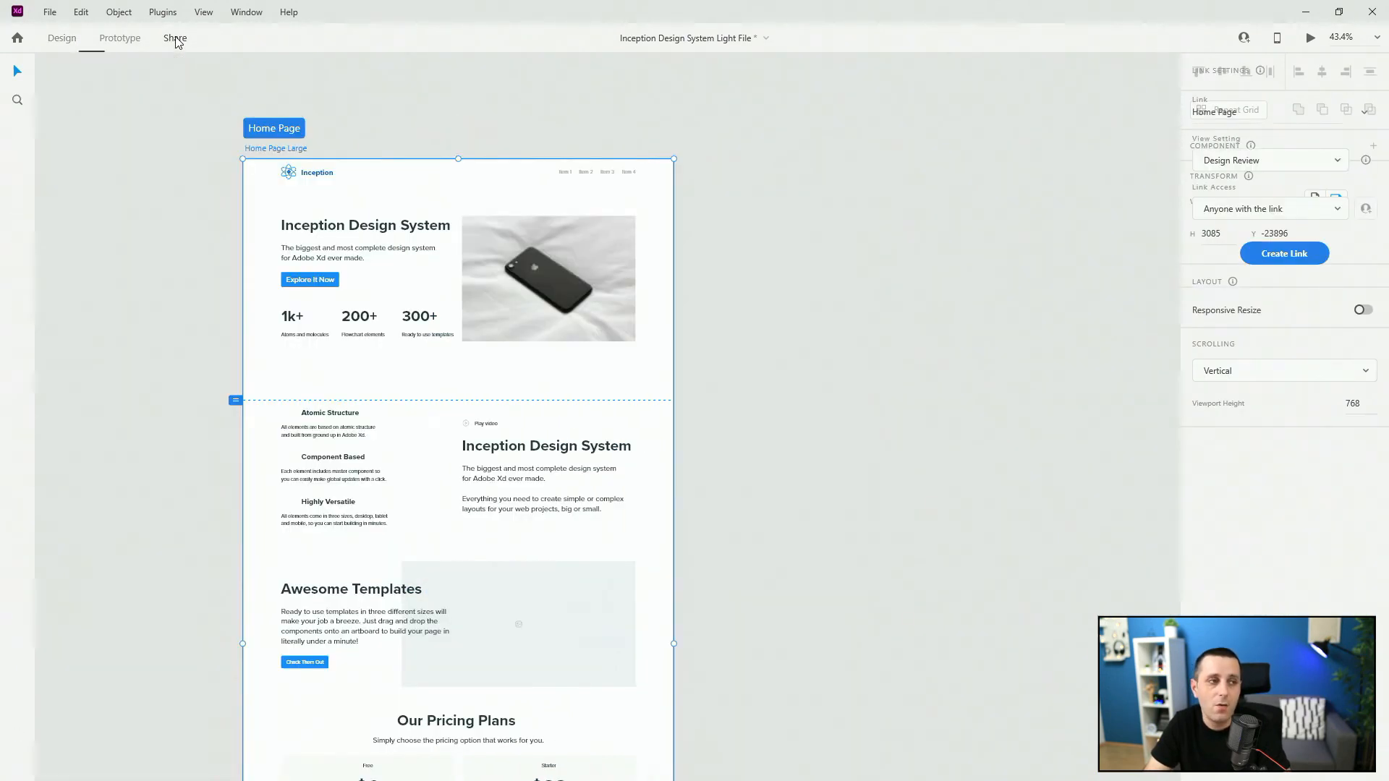
pyautogui.click(1306, 166)
pyautogui.click(1273, 208)
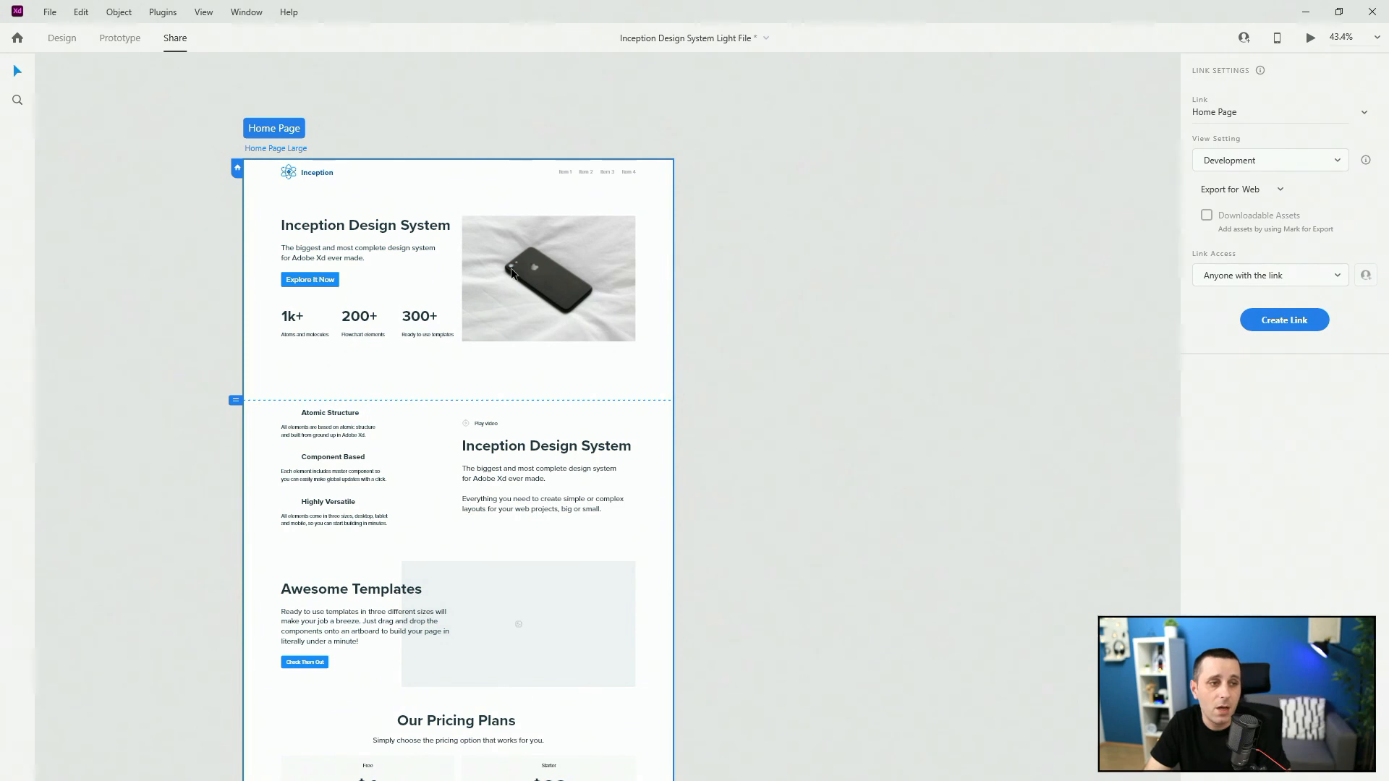
# Step: Mark the hero's phone image component for export and check the downloadable assets option in the share link settings
pyautogui.click(62, 46)
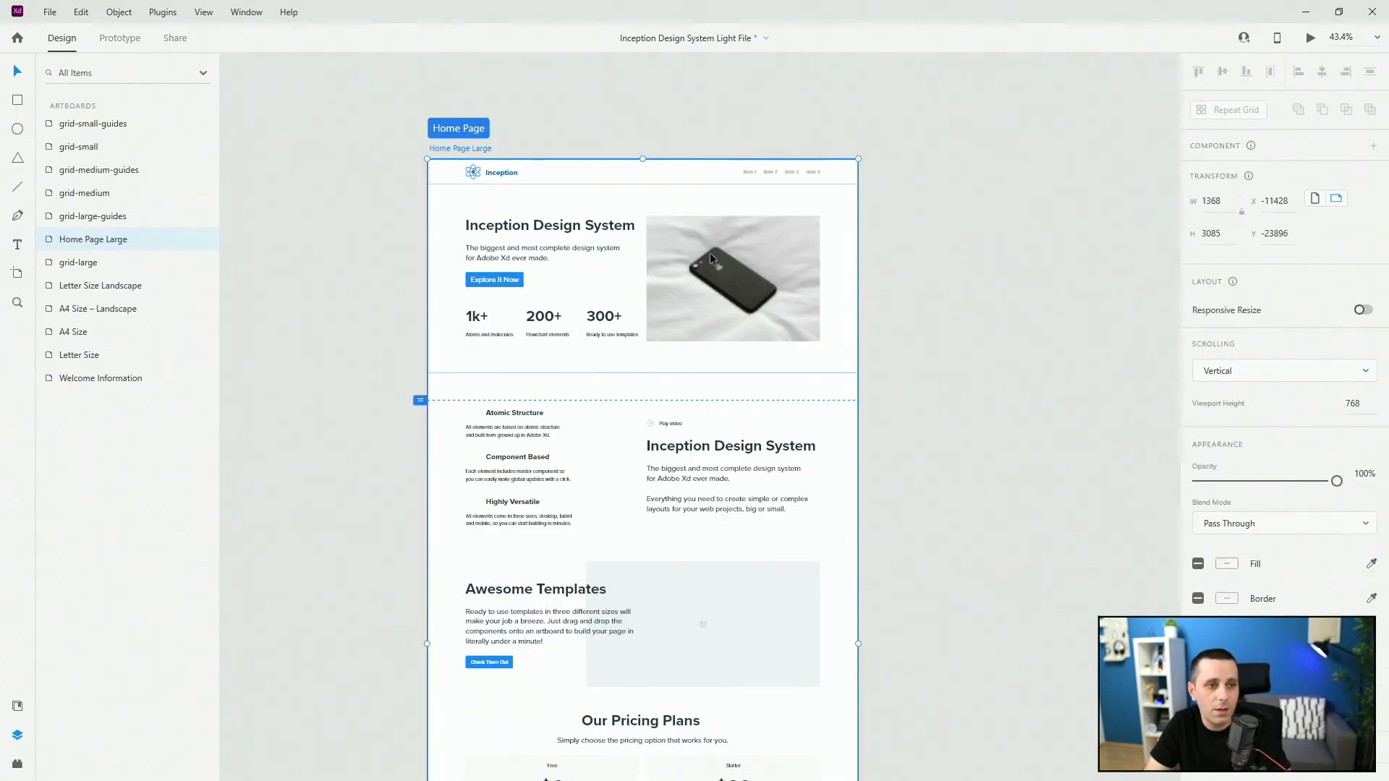
pyautogui.click(710, 254)
pyautogui.doubleClick(722, 253)
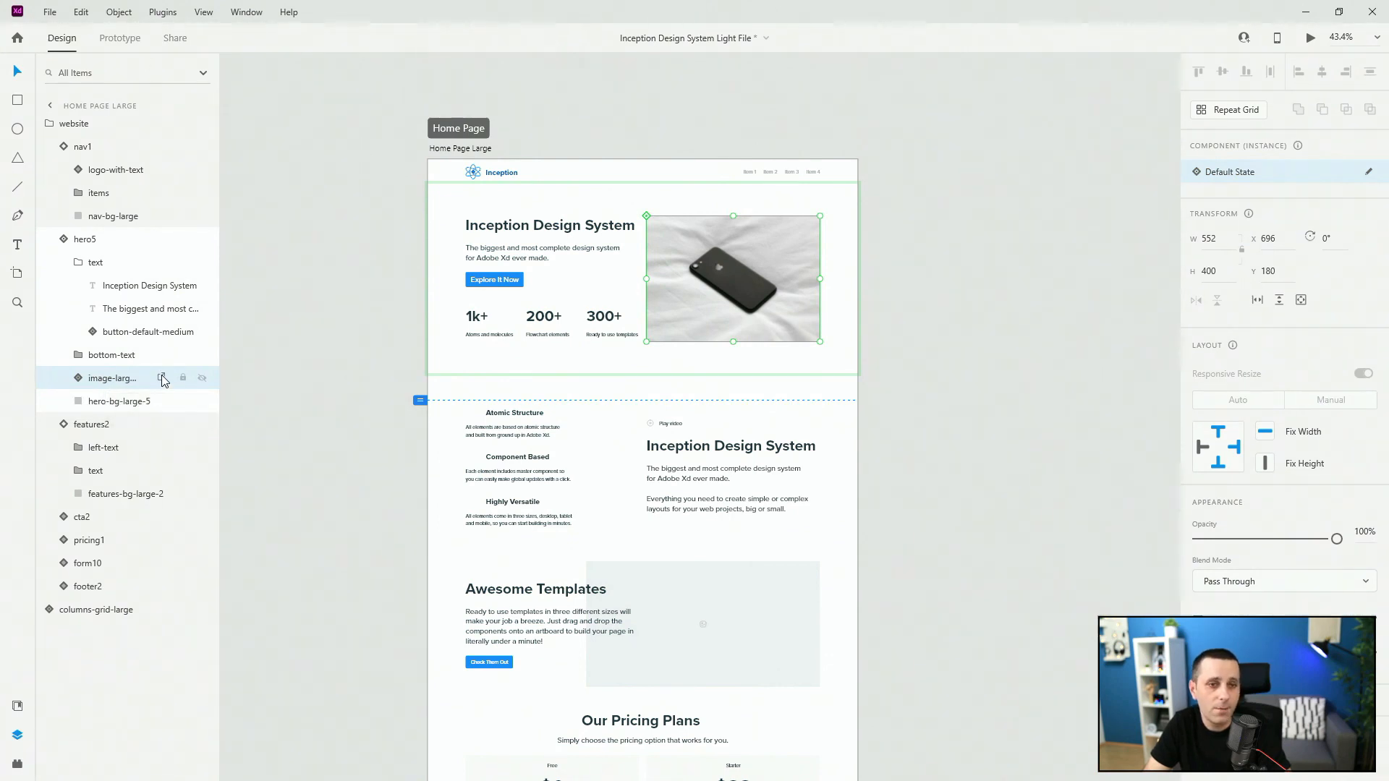
pyautogui.click(175, 38)
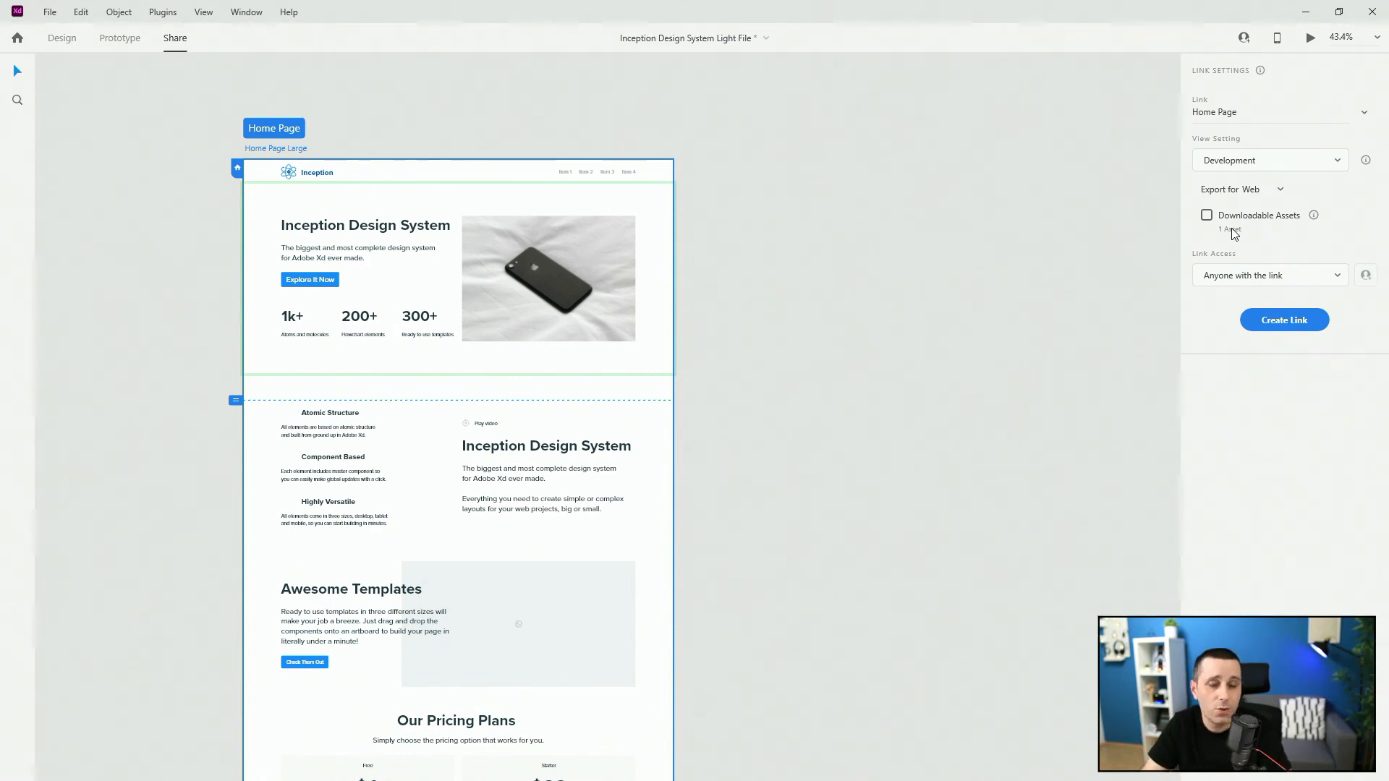
# Step: Return to the design workspace, show the document assets and inspect the Marble main color
pyautogui.click(63, 39)
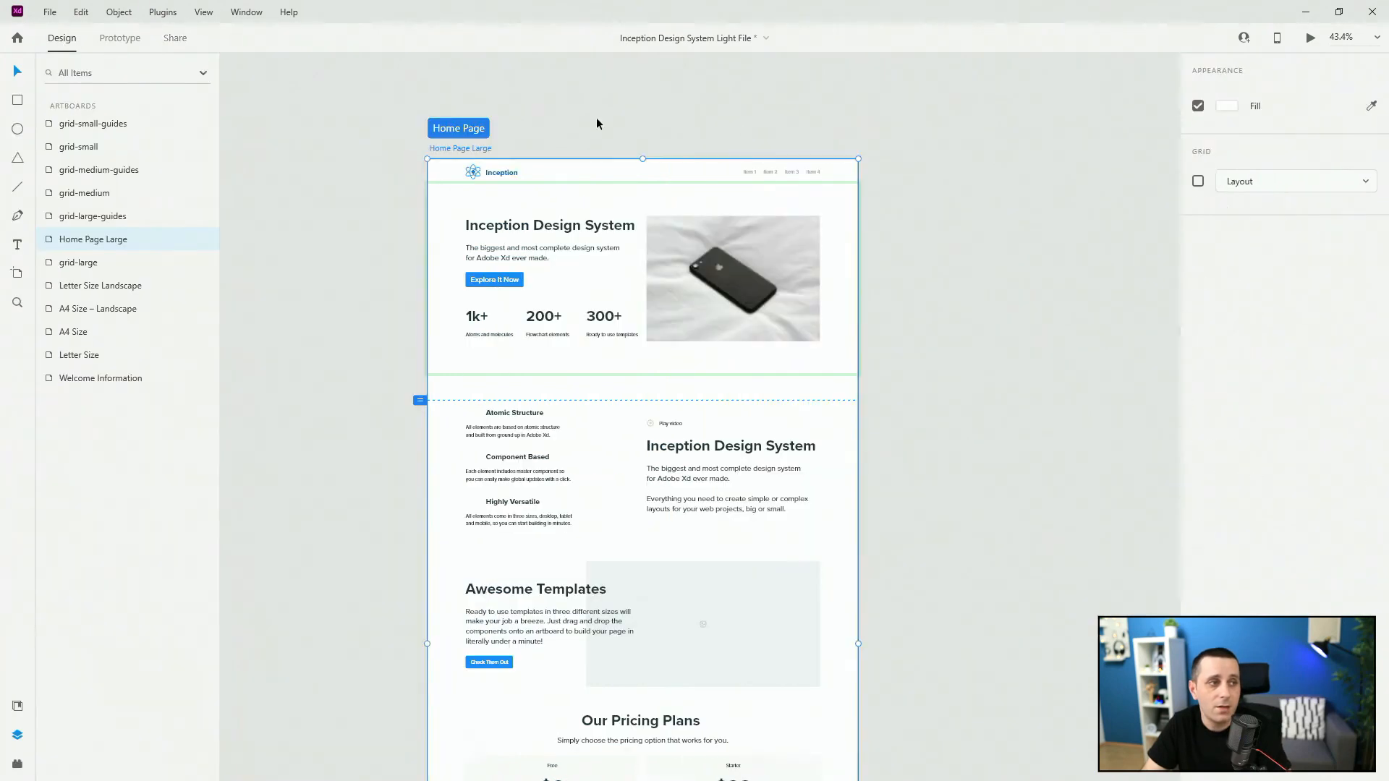
pyautogui.click(918, 99)
pyautogui.hotkey('ctrl', '0')
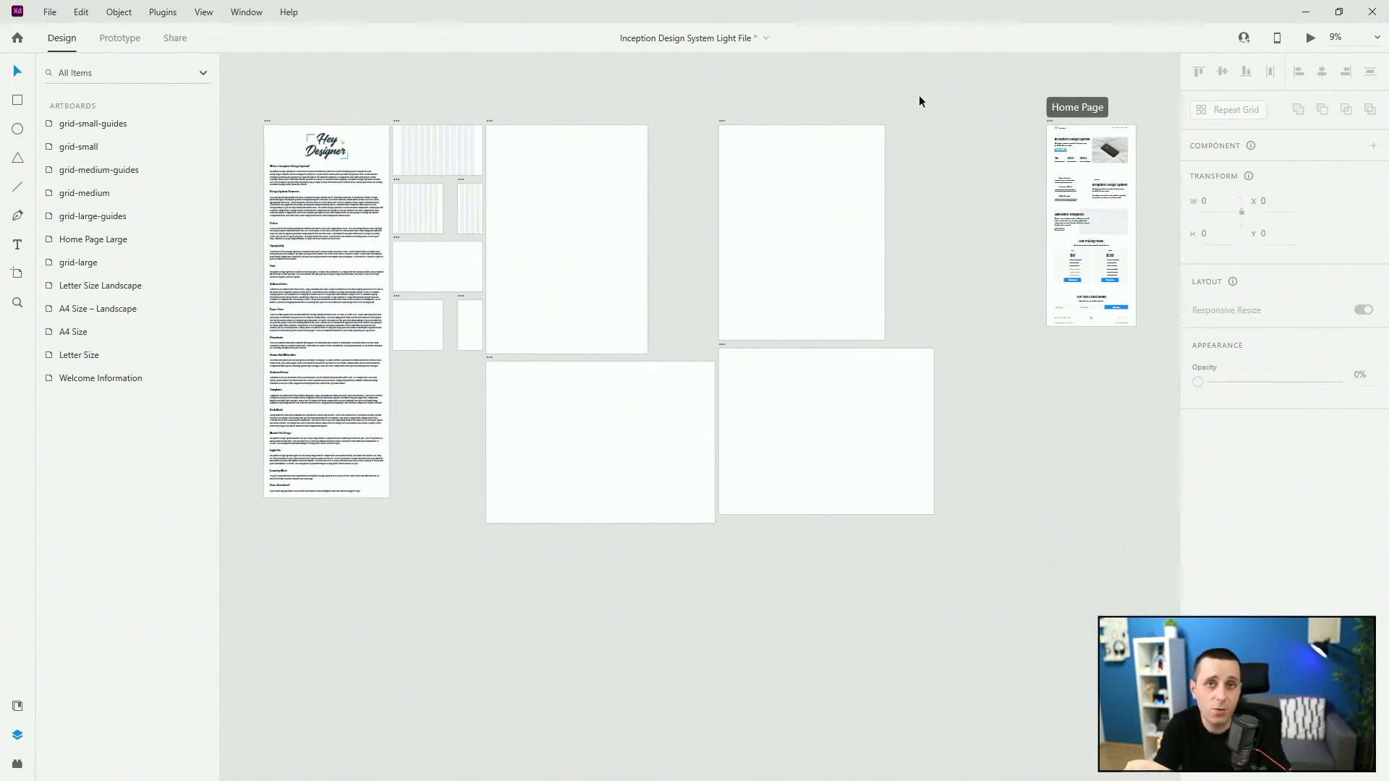
pyautogui.click(22, 708)
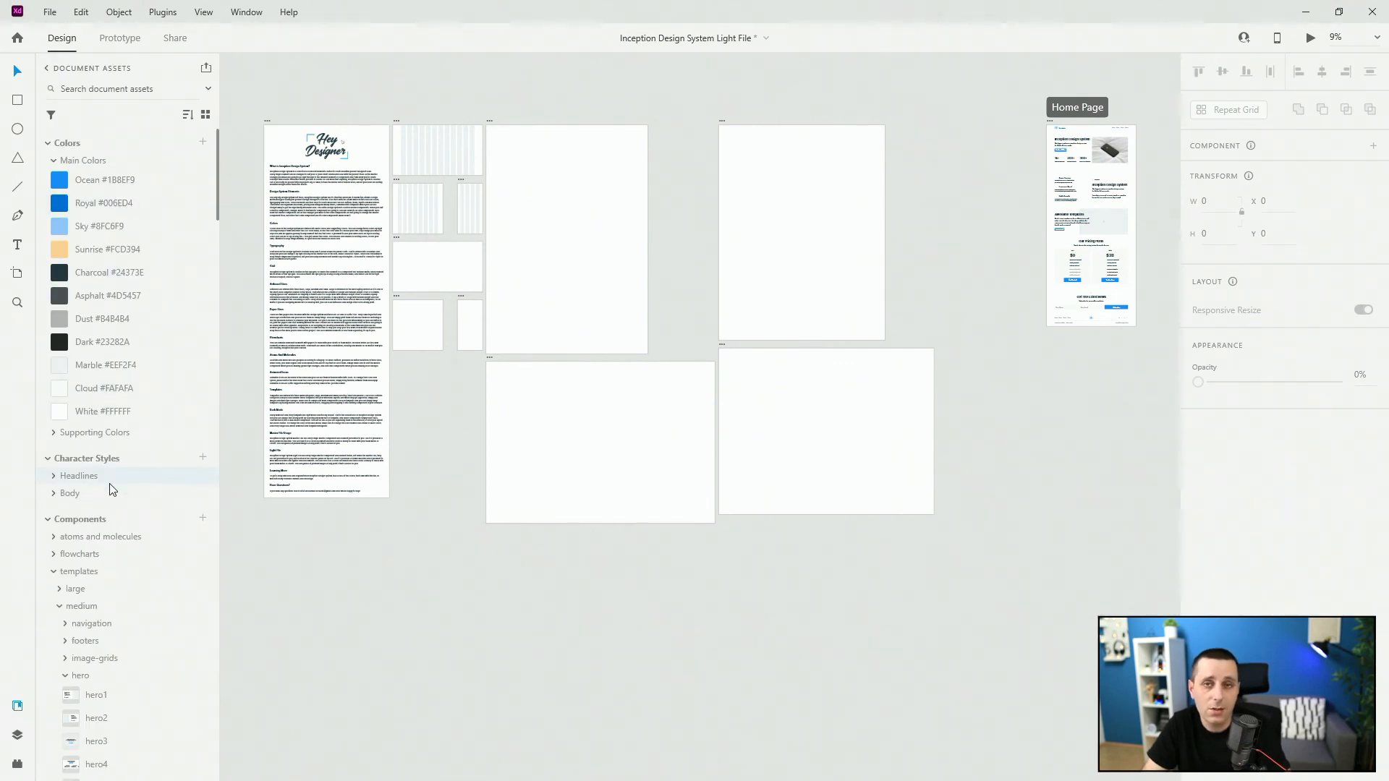
pyautogui.moveTo(90, 359)
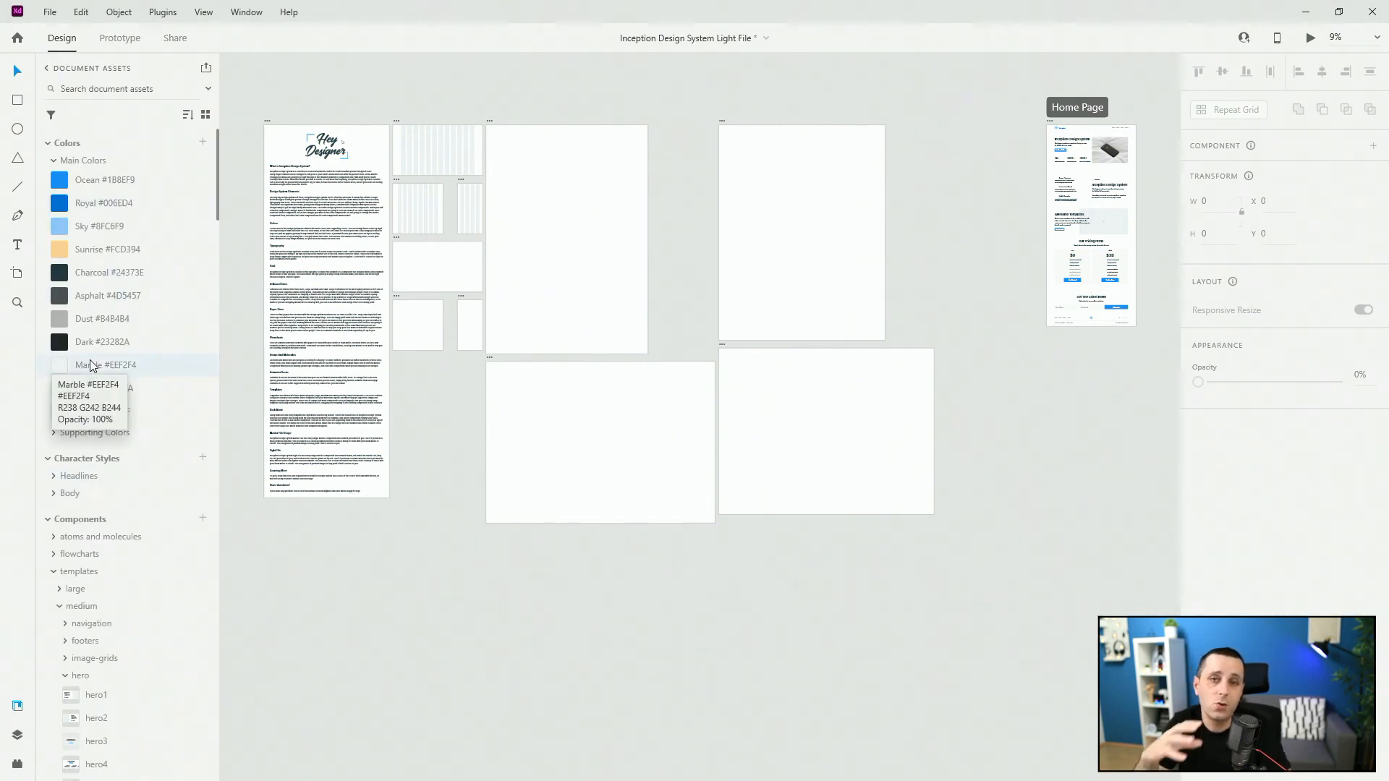